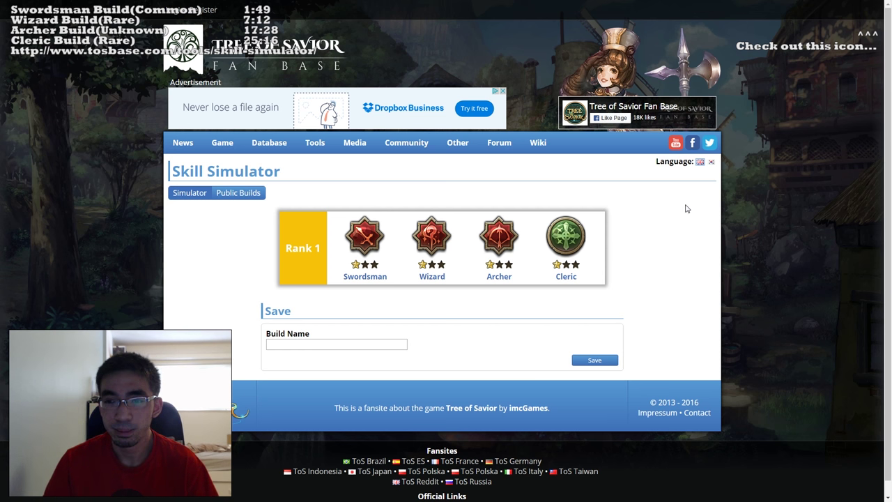
Step: Choose Swordsman as the Rank 1 class in the skill simulator
scroll(694, 222, down, 1)
scroll(673, 218, up, 1)
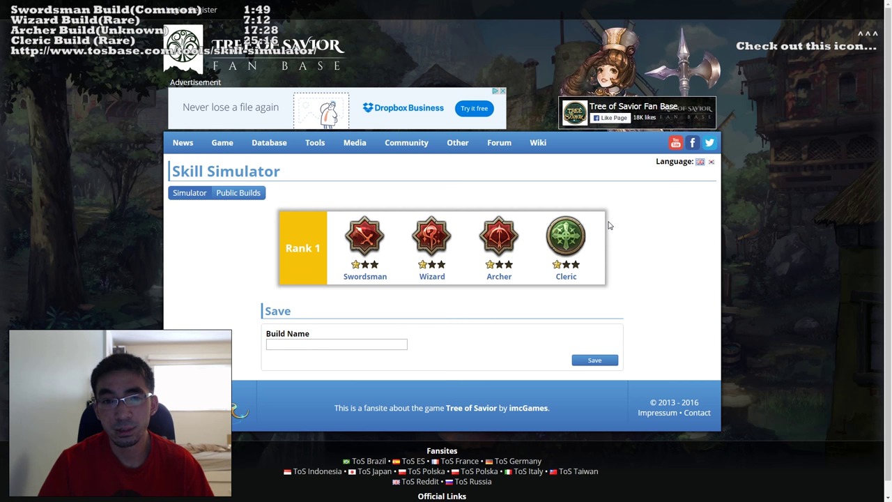
click(363, 250)
scroll(648, 258, down, 2)
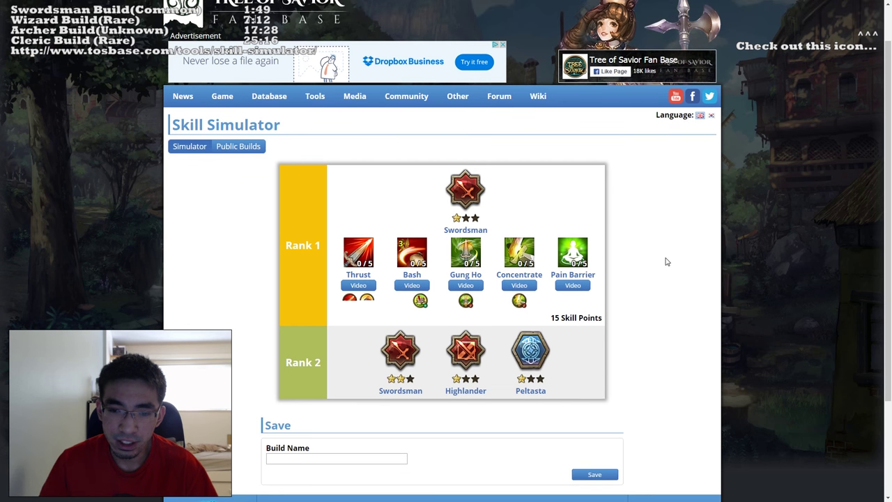
scroll(635, 198, down, 1)
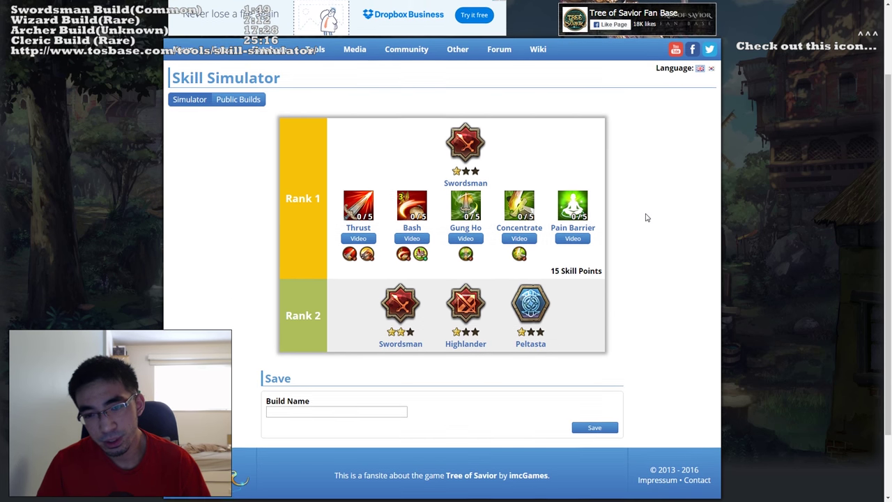
scroll(655, 211, down, 1)
scroll(667, 205, up, 1)
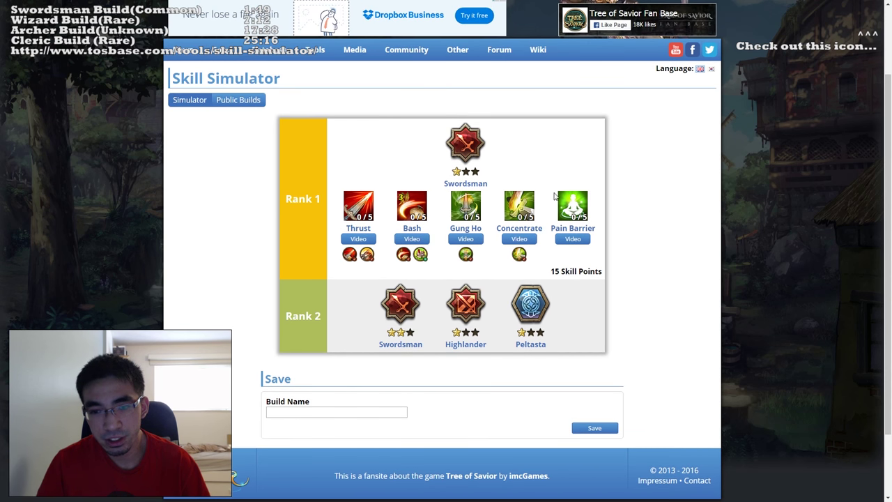
Step: Raise the Rank 1 Swordsman skill Gung Ho to 5/5
mouse_move(492, 215)
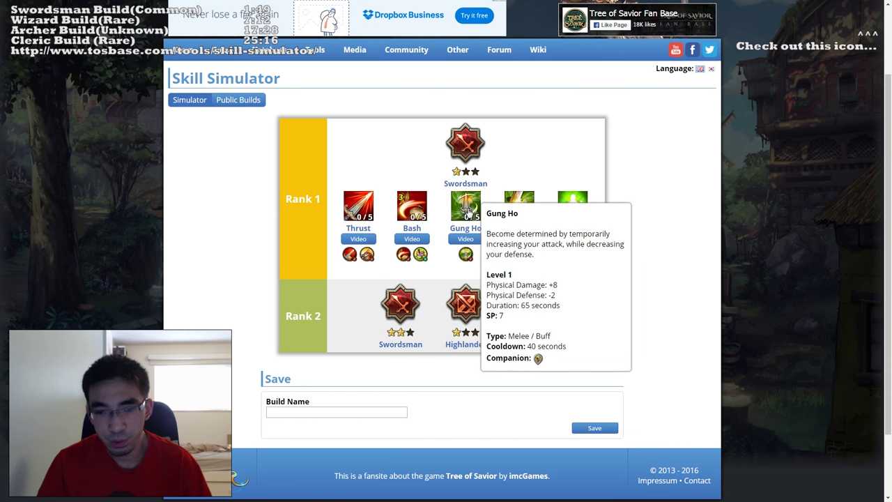
click(458, 208)
click(458, 208)
click(458, 208)
click(458, 208)
click(458, 208)
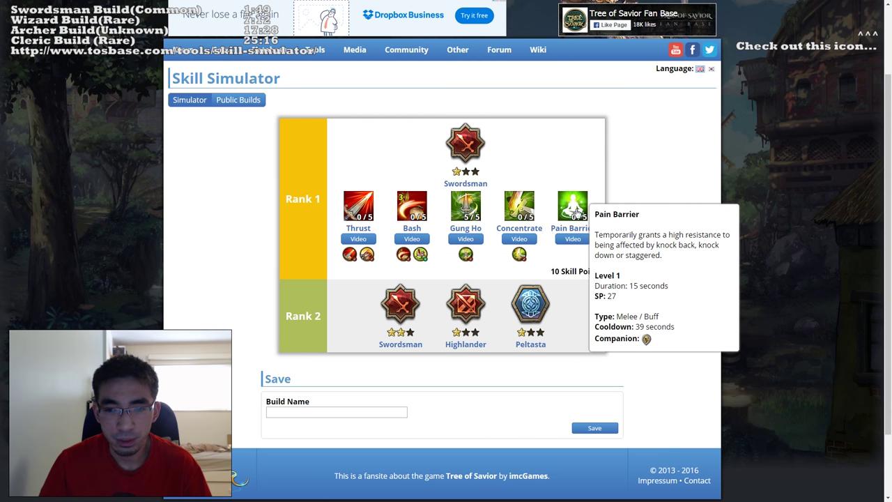
Step: Put one point into Pain Barrier and raise Concentrate to 5/5 at Rank 1
click(573, 207)
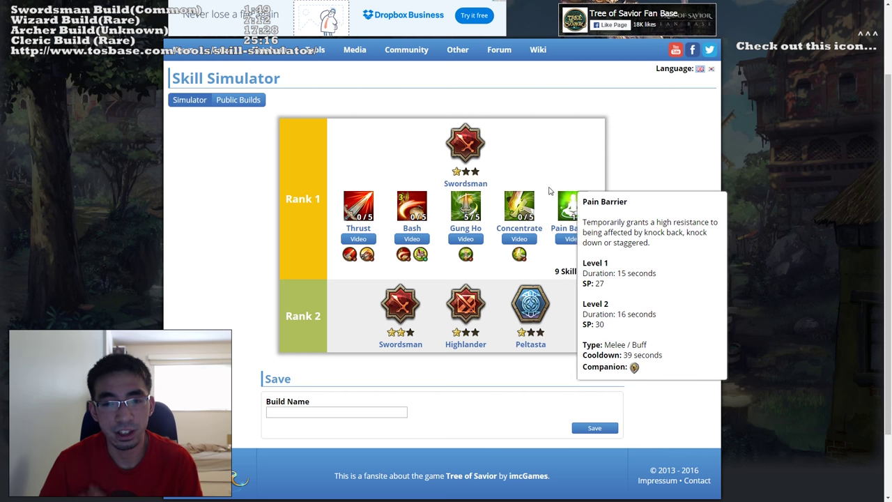
click(521, 203)
click(521, 205)
click(521, 206)
click(522, 208)
click(522, 209)
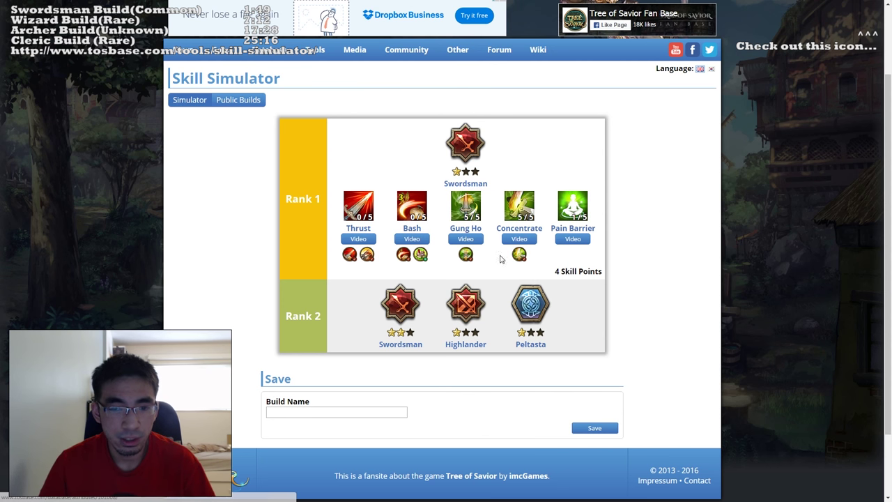
mouse_move(466, 259)
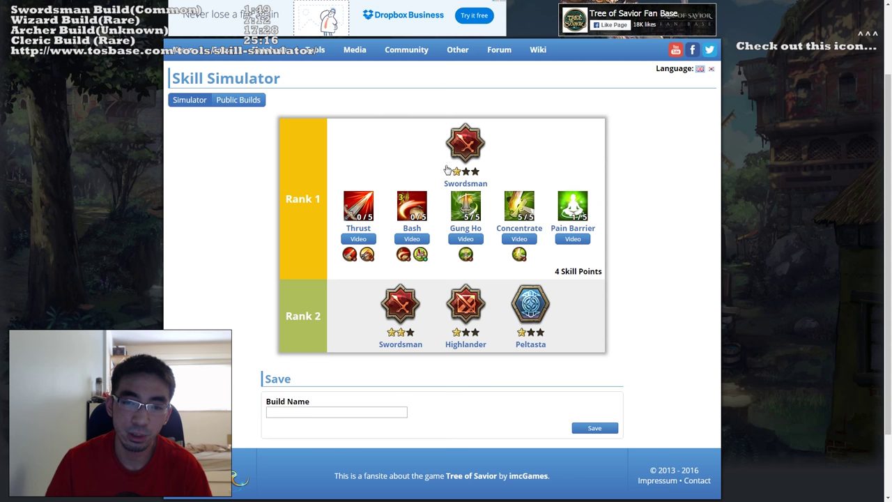
scroll(623, 183, down, 1)
scroll(624, 183, up, 1)
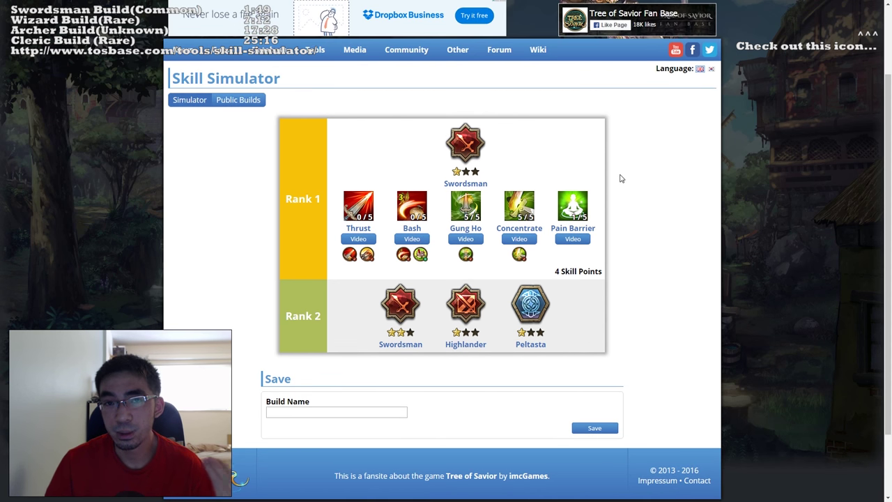
Step: Try putting four points into Bash at Rank 1 and take them back out
click(420, 217)
click(420, 217)
click(420, 217)
click(421, 216)
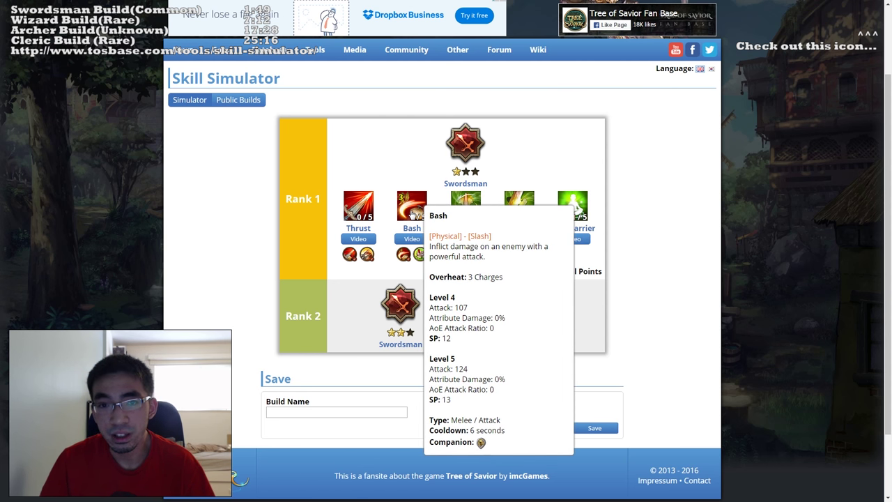
right_click(413, 207)
right_click(413, 207)
right_click(413, 207)
right_click(412, 207)
Step: Choose Swordsman again as the Rank 2 class and raise Restrain to 5/5
scroll(629, 189, down, 2)
scroll(623, 223, up, 1)
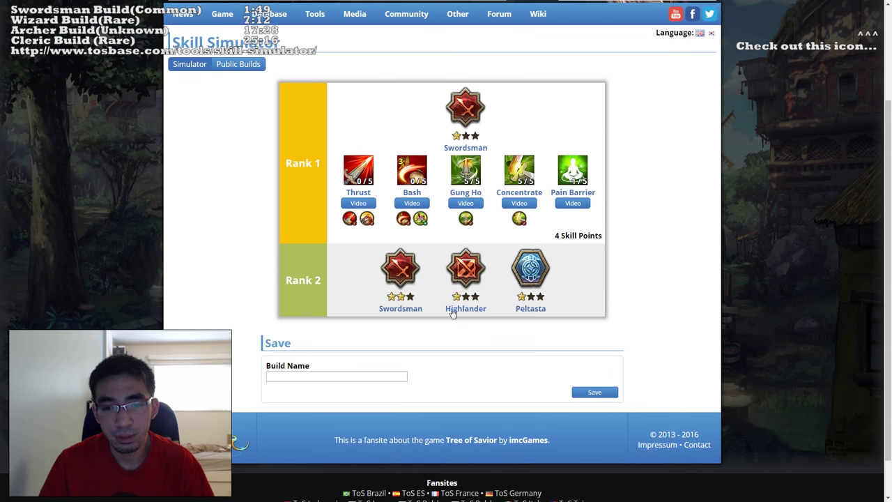
click(411, 269)
scroll(653, 249, down, 2)
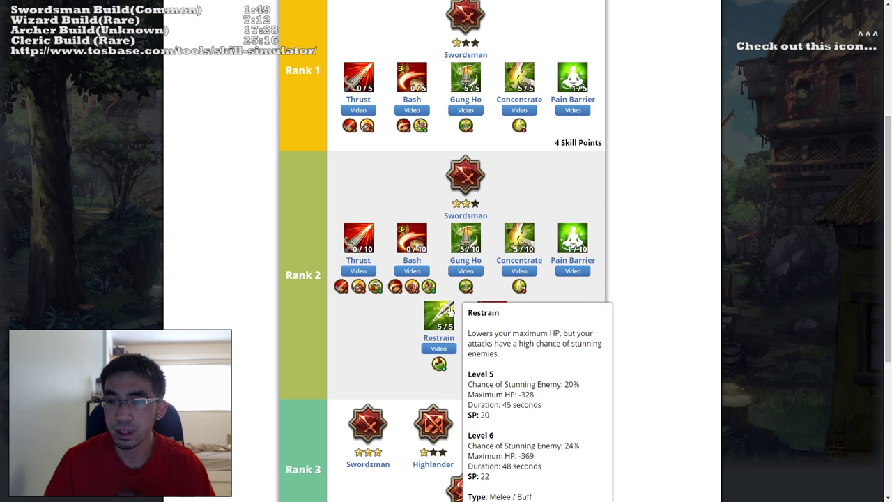
Step: Review the Rank 1 and Rank 2 Swordsman skills, including the Bash: Splash attribute
scroll(638, 298, up, 1)
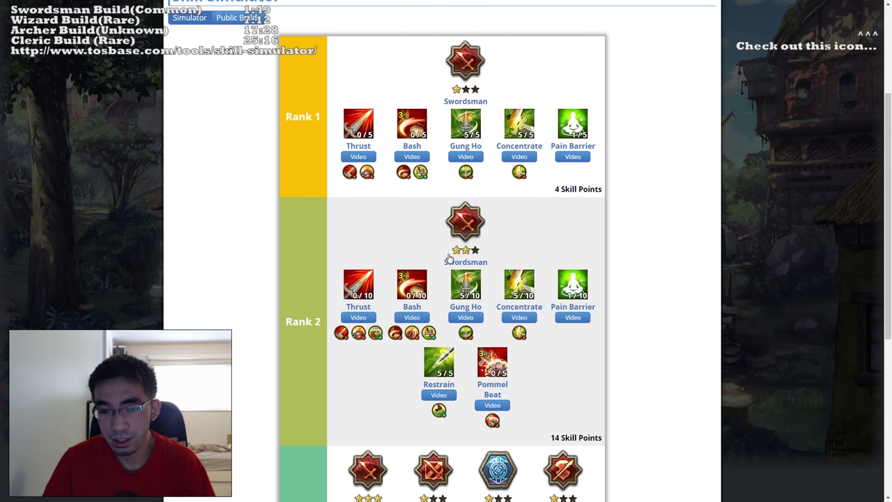
mouse_move(414, 336)
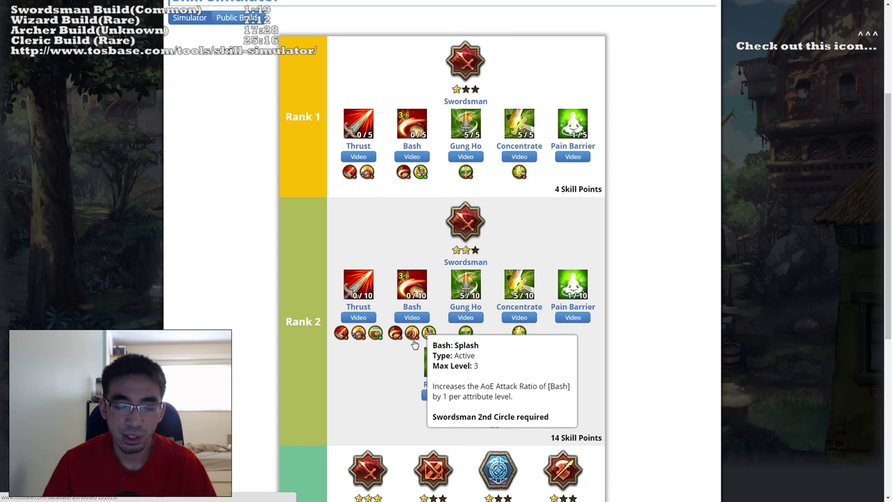
scroll(684, 283, down, 1)
scroll(684, 284, up, 1)
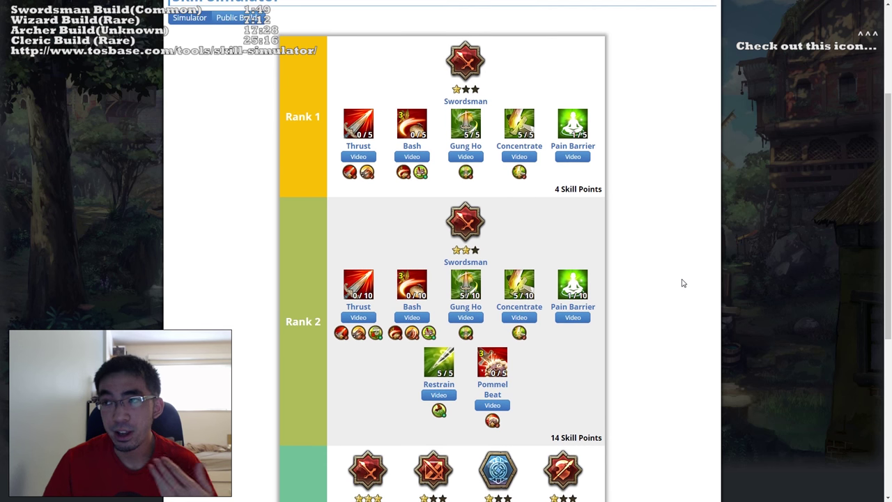
scroll(668, 267, up, 1)
scroll(662, 269, down, 2)
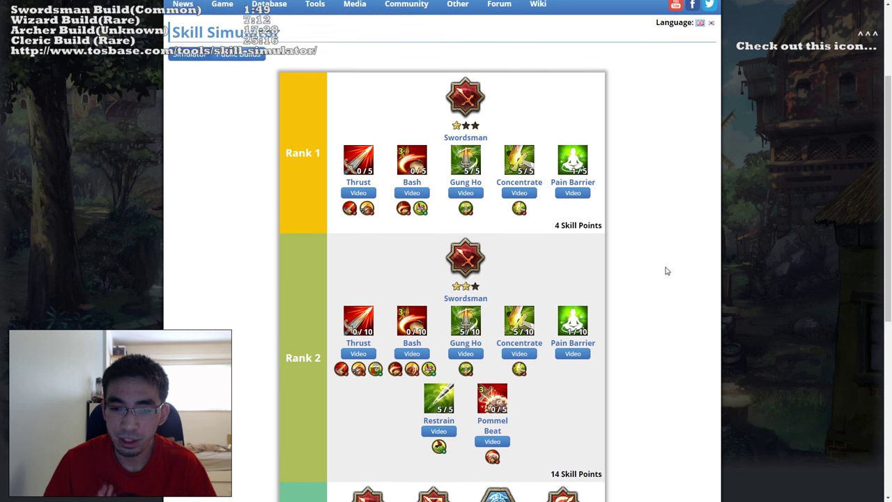
scroll(642, 254, down, 1)
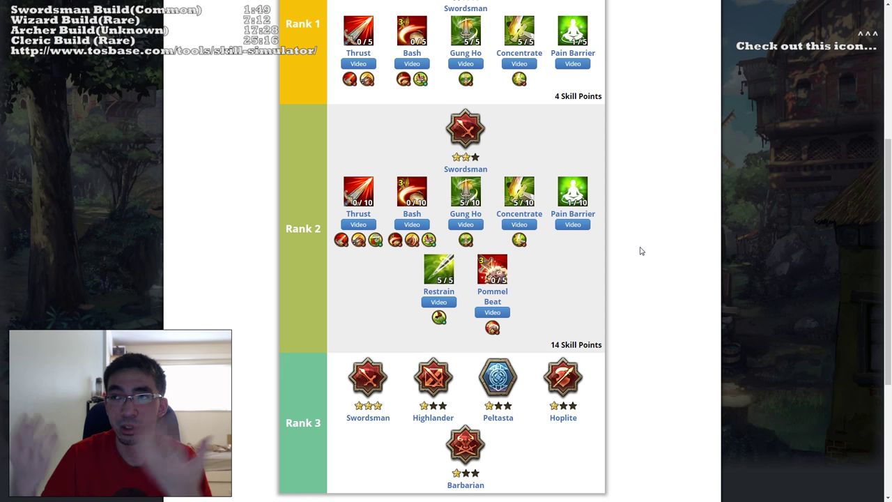
scroll(642, 253, up, 1)
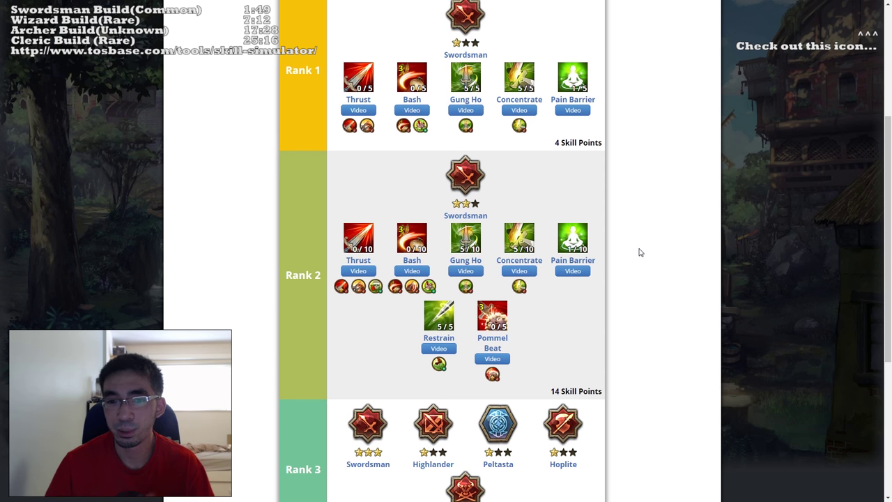
Step: Compare the Rank 3 class options with the Swordsman choices made in Ranks 1 and 2
scroll(606, 244, down, 2)
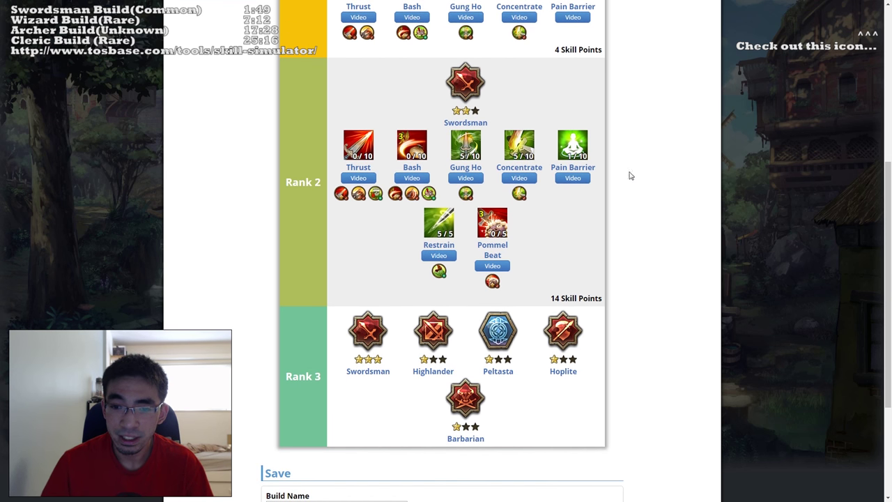
scroll(631, 173, down, 2)
scroll(631, 163, up, 3)
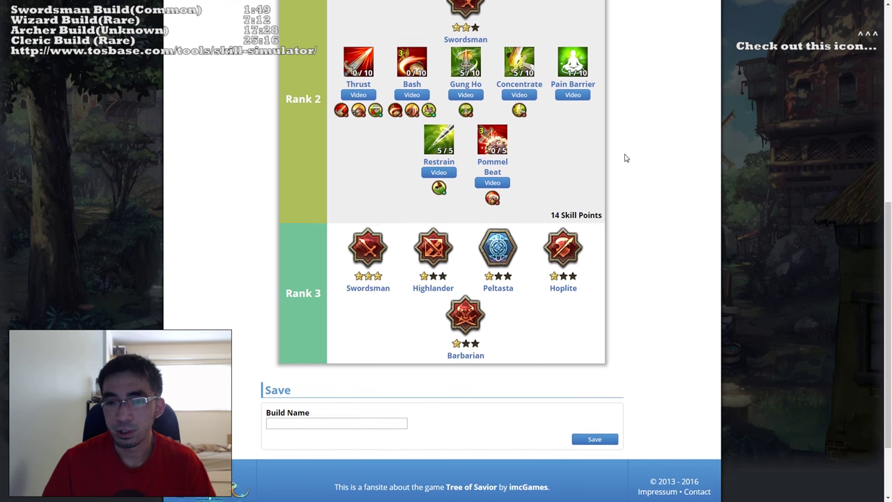
scroll(625, 163, up, 2)
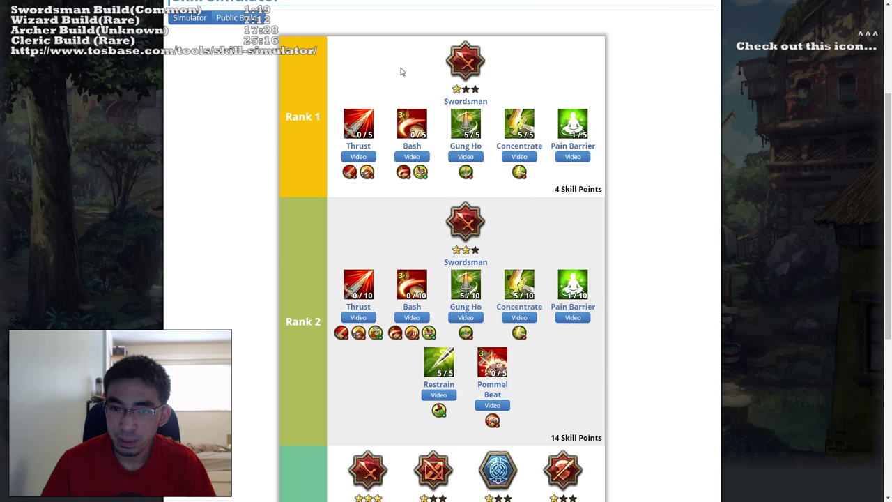
scroll(648, 155, down, 4)
mouse_move(474, 96)
scroll(472, 83, up, 3)
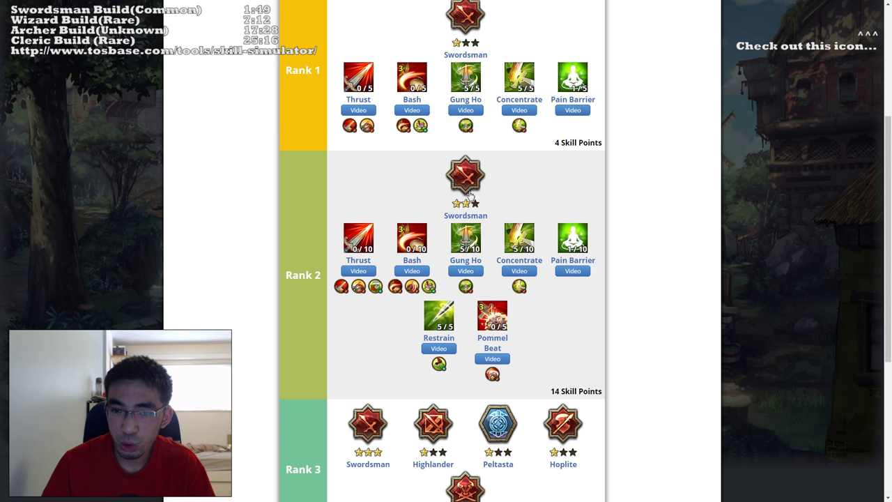
scroll(651, 218, down, 4)
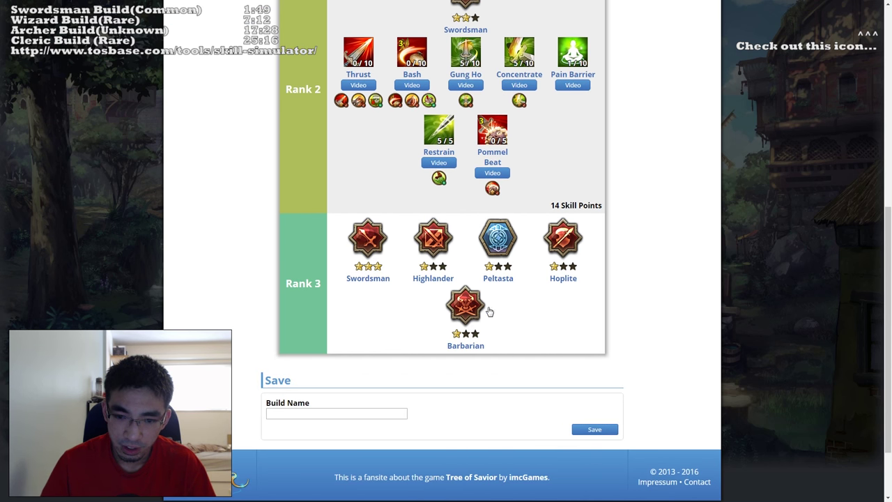
scroll(640, 281, up, 6)
scroll(640, 227, down, 6)
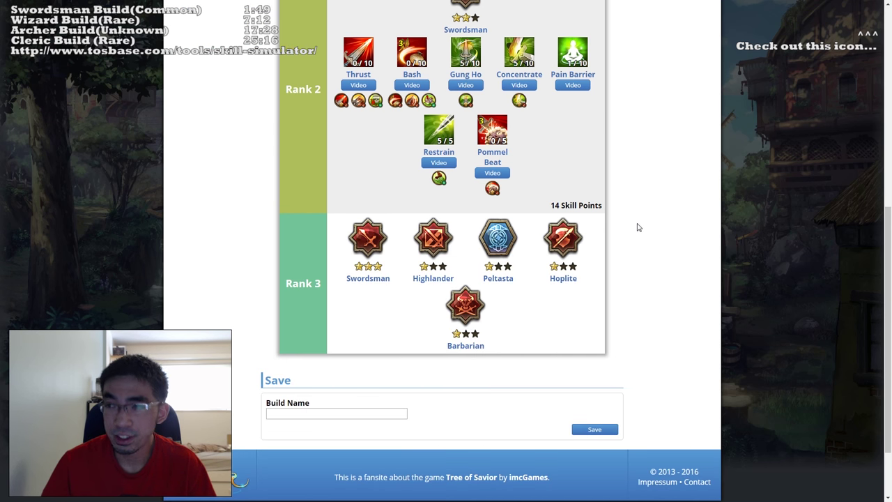
scroll(603, 231, up, 3)
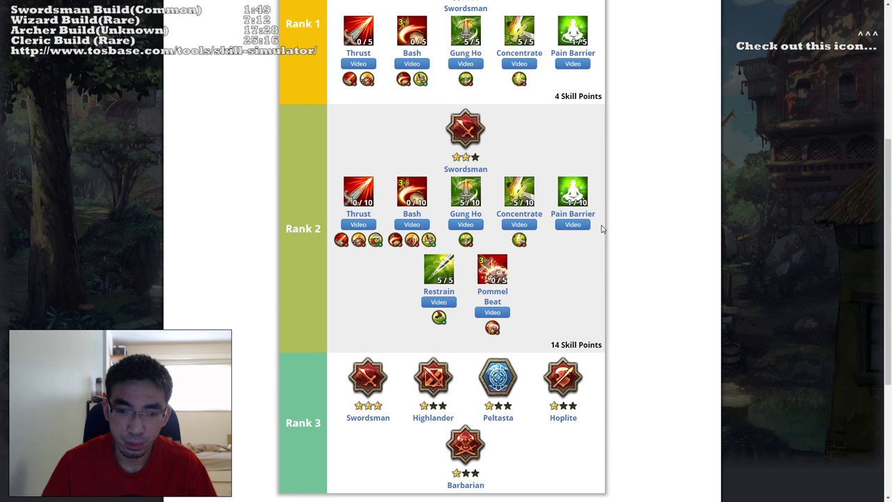
scroll(604, 233, down, 4)
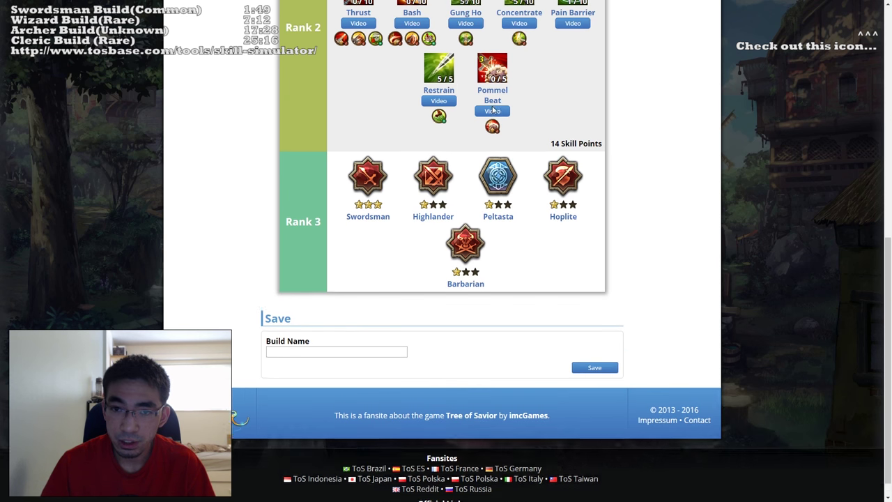
scroll(614, 195, up, 1)
scroll(434, 193, down, 1)
scroll(444, 202, up, 5)
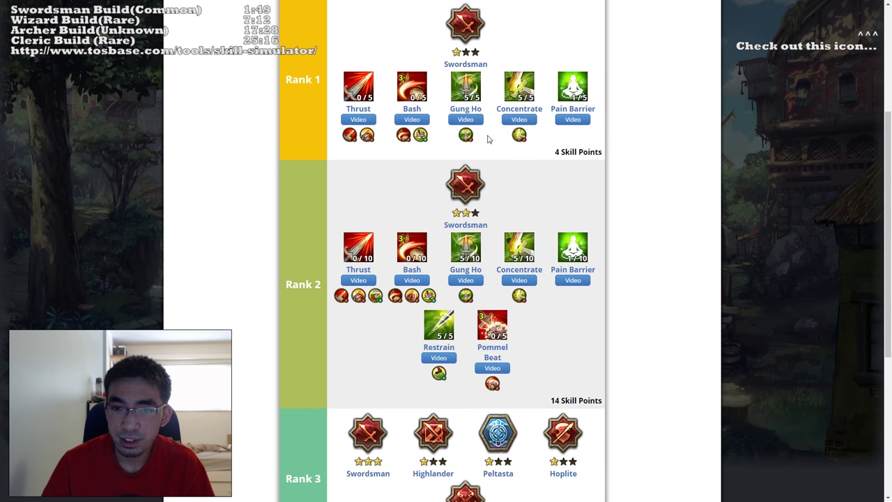
Step: Try Highlander at Rank 2 followed by Barbarian at Rank 3, and clear both classes from the build
click(436, 229)
click(483, 240)
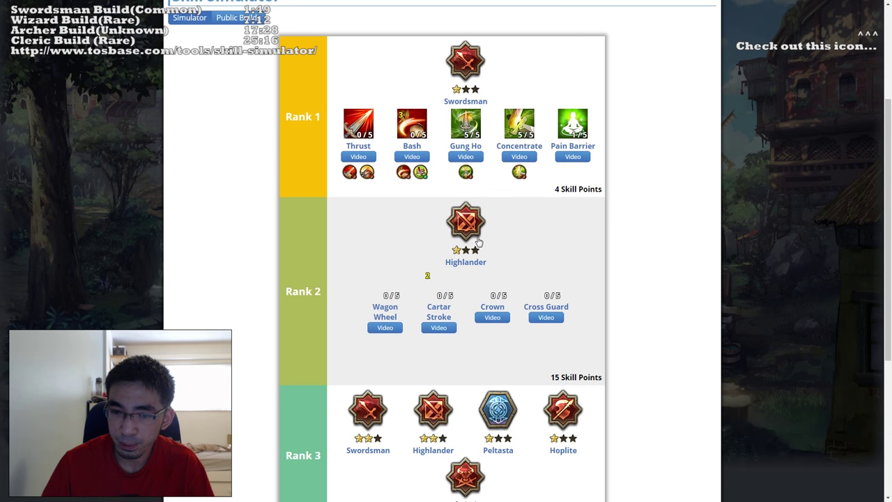
scroll(481, 293, down, 4)
click(468, 338)
scroll(464, 282, up, 5)
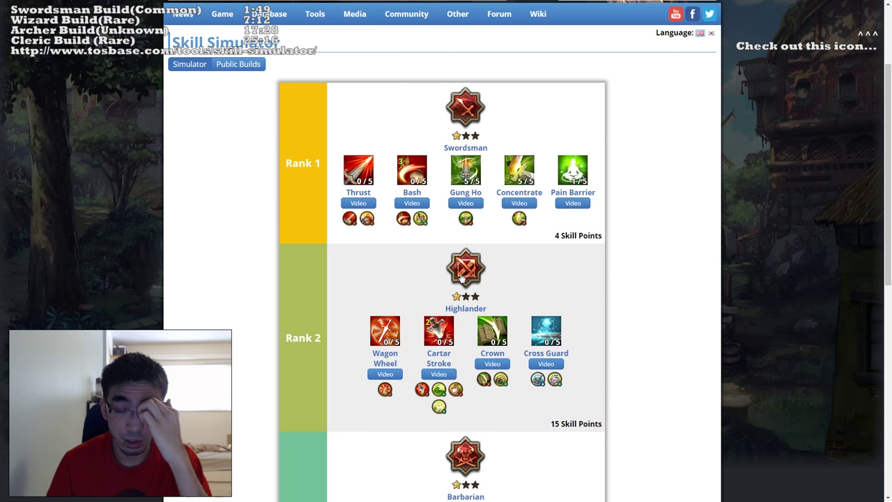
click(460, 277)
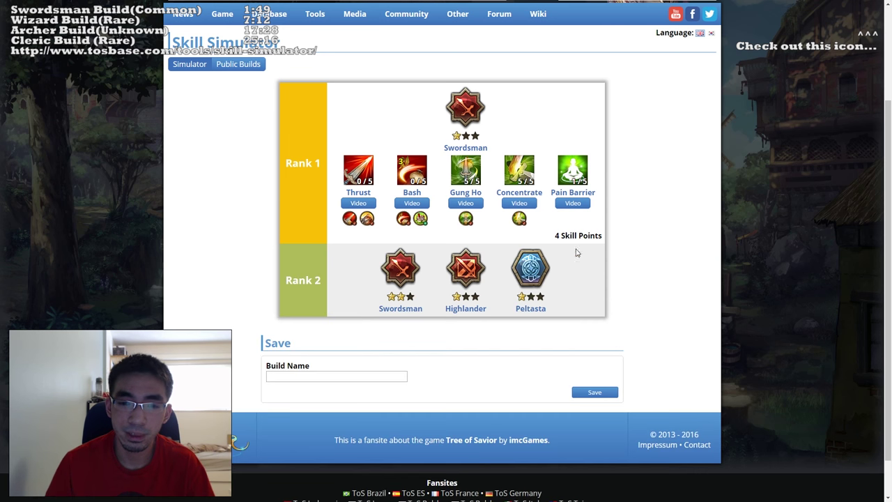
Step: Choose Swordsman as the Rank 2 class and put five points into Restrain
click(395, 279)
scroll(619, 253, down, 1)
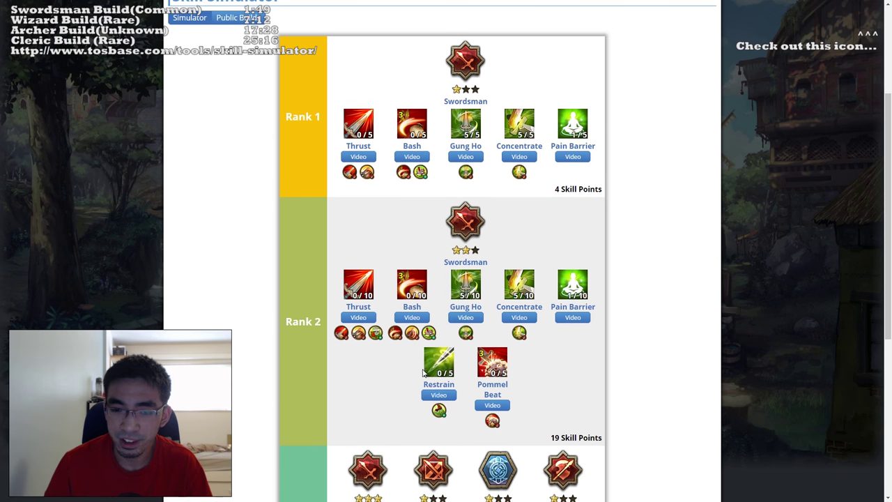
mouse_move(456, 363)
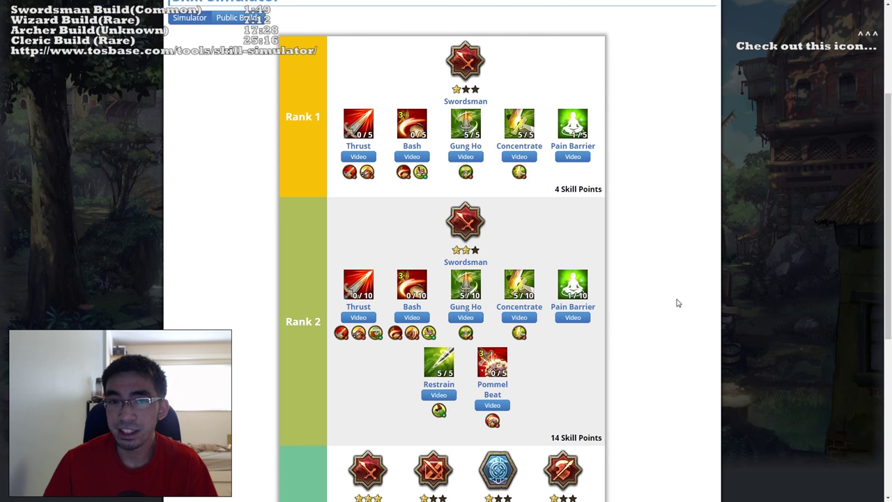
Step: Raise Gung Ho to 10/10 at Rank 2
scroll(665, 260, down, 2)
mouse_move(507, 192)
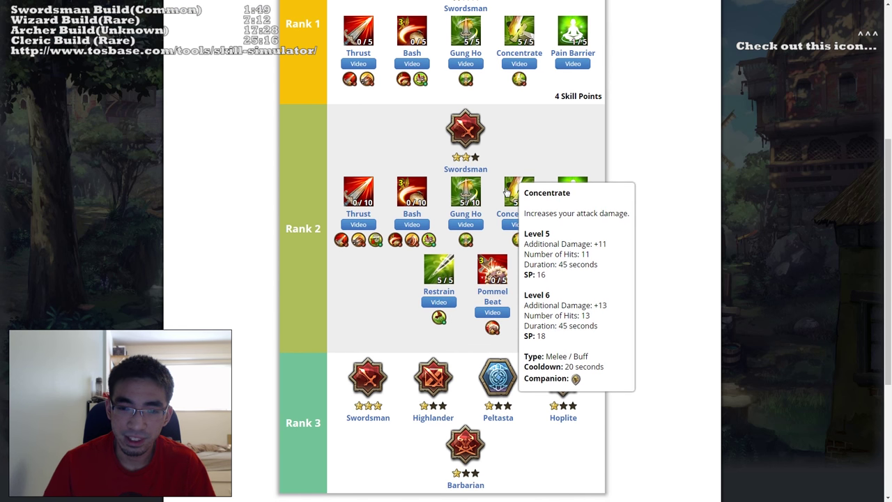
scroll(641, 275, up, 2)
click(466, 285)
scroll(632, 264, down, 1)
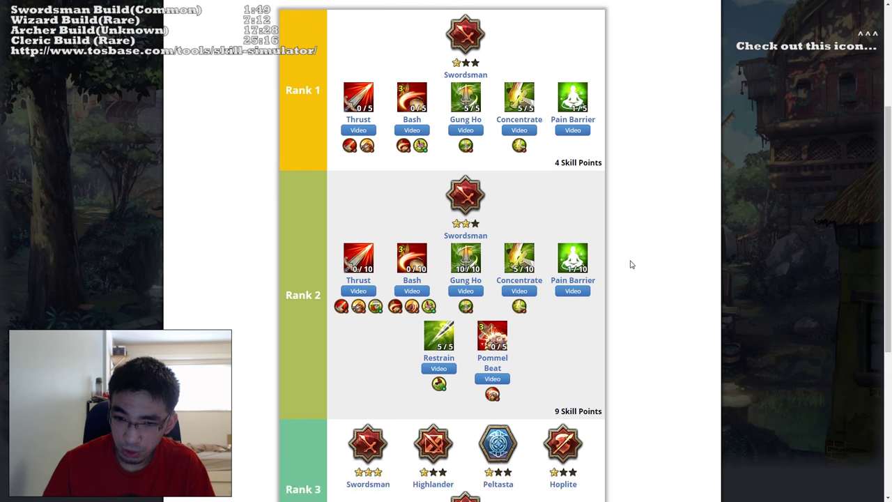
Step: Choose Barbarian as the class for Ranks 3, 4 and 5 of the build
scroll(632, 264, down, 3)
click(466, 296)
scroll(558, 297, down, 5)
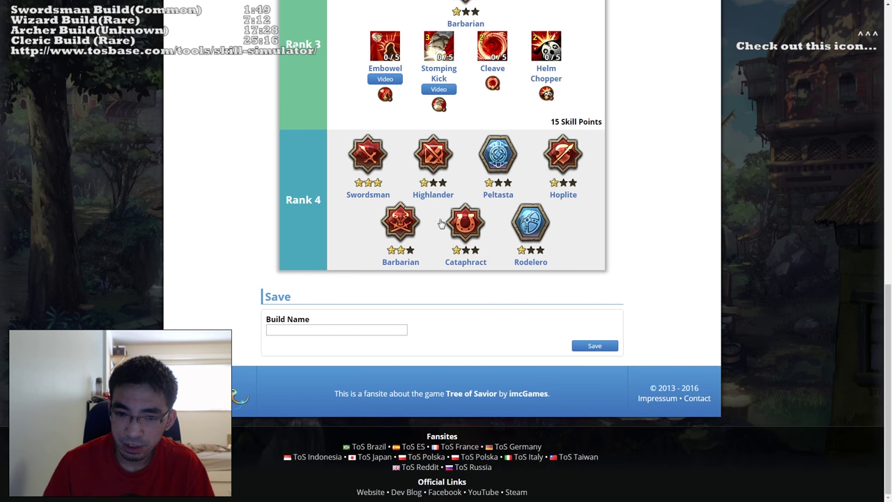
click(407, 225)
scroll(464, 298, down, 4)
click(352, 193)
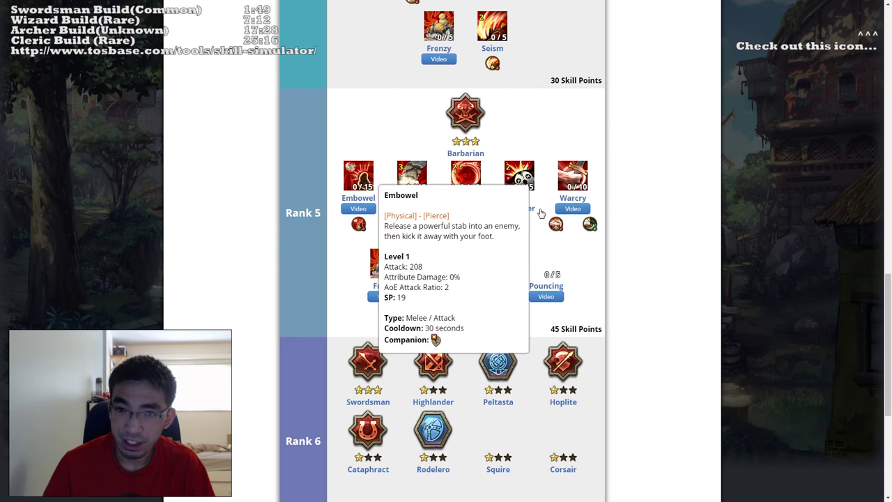
Step: Choose Doppelsoeldner as the Rank 6 class
scroll(629, 217, up, 7)
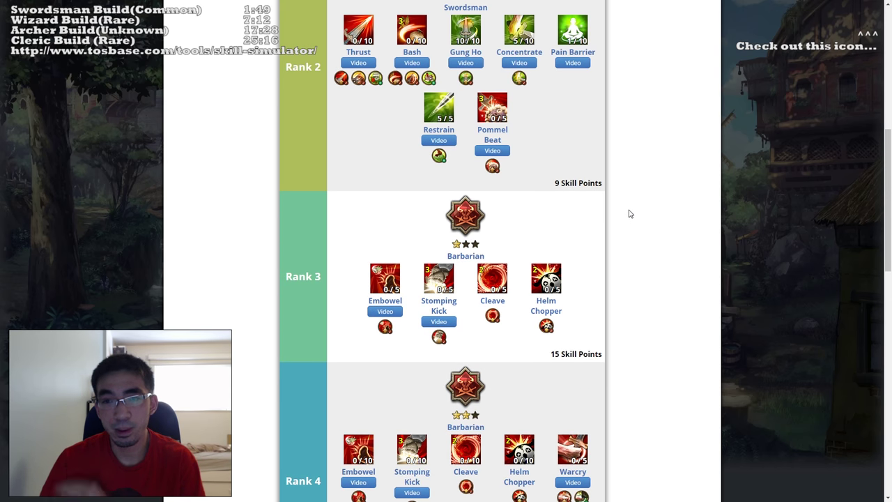
scroll(631, 217, down, 8)
scroll(638, 221, down, 3)
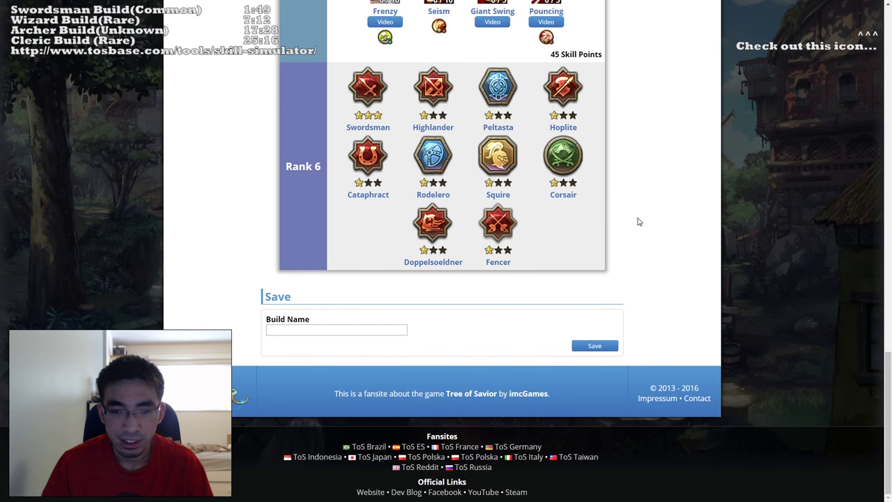
scroll(628, 230, up, 7)
scroll(624, 239, up, 4)
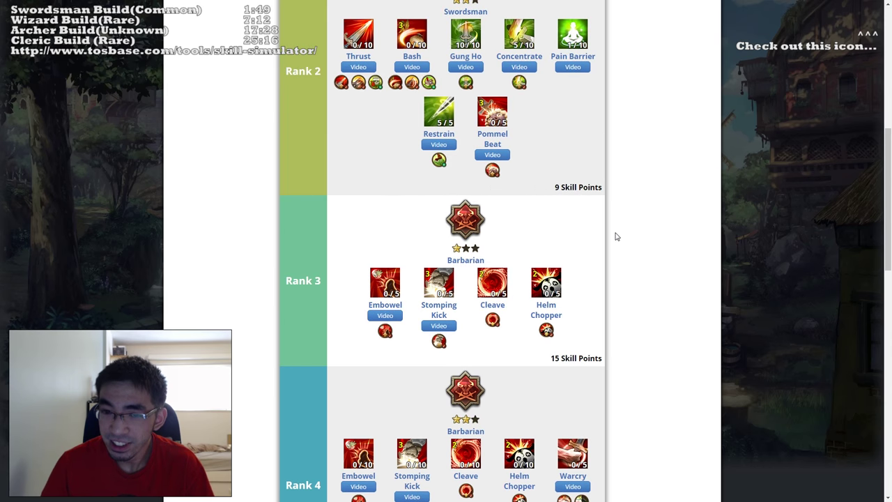
scroll(502, 153, up, 2)
scroll(564, 154, down, 7)
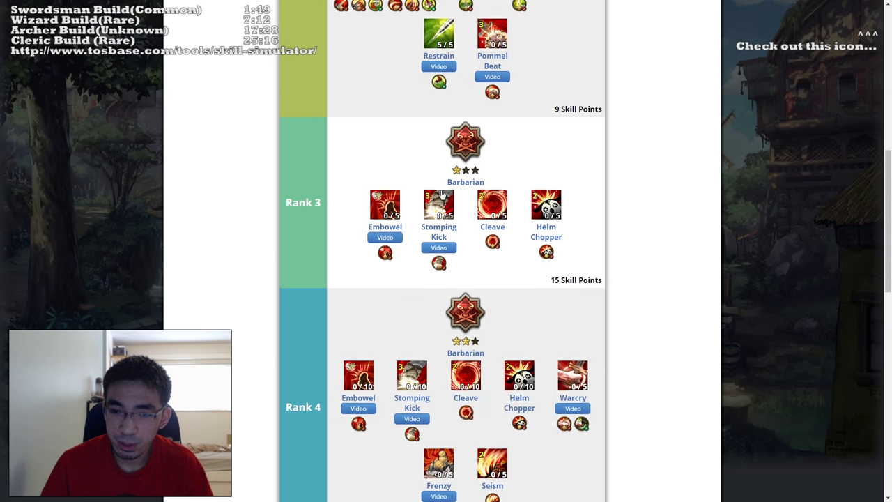
scroll(473, 315, down, 2)
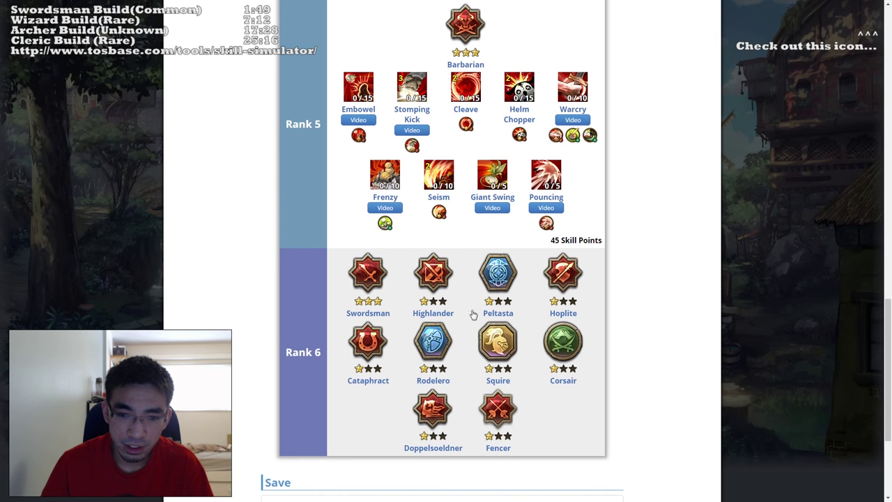
click(430, 412)
scroll(739, 323, down, 2)
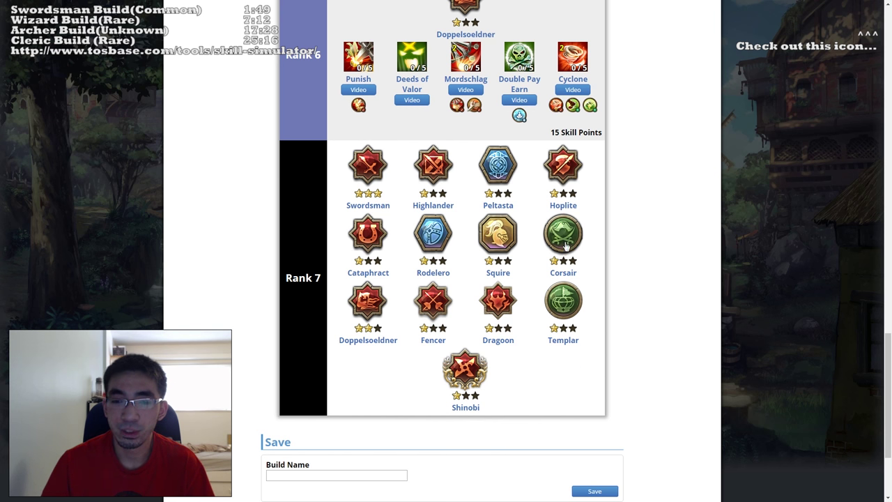
Step: Put five points each into Cleave and Helm Chopper at Rank 3
scroll(617, 314, up, 5)
scroll(647, 303, up, 13)
scroll(634, 205, down, 4)
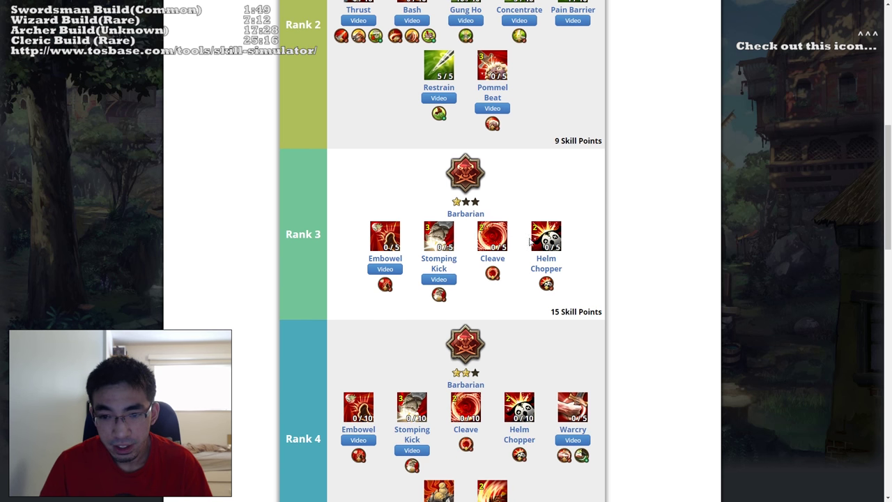
click(481, 241)
click(481, 241)
click(481, 241)
click(481, 241)
click(481, 241)
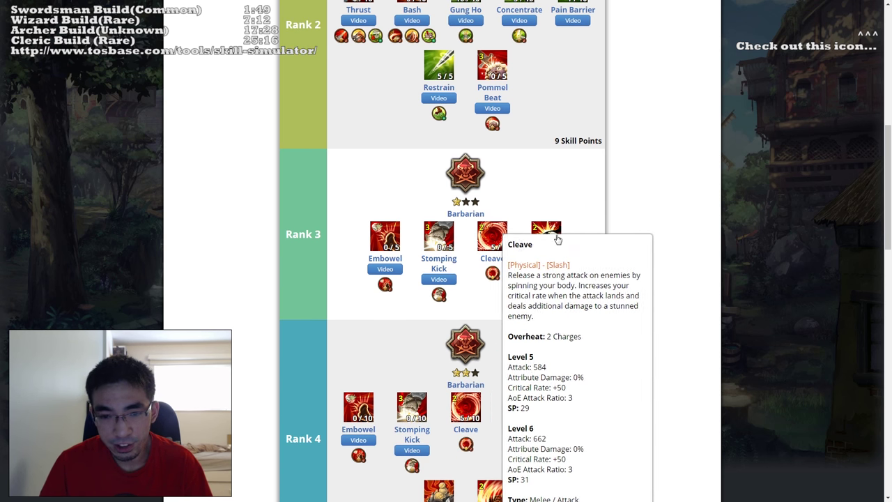
scroll(608, 220, down, 2)
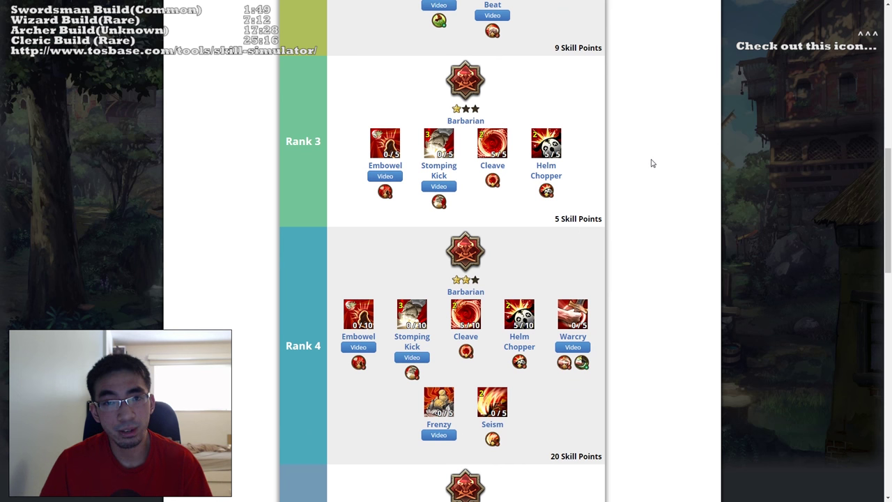
Step: Raise Helm Chopper and Cleave to 10/10 at Rank 4
scroll(664, 145, down, 2)
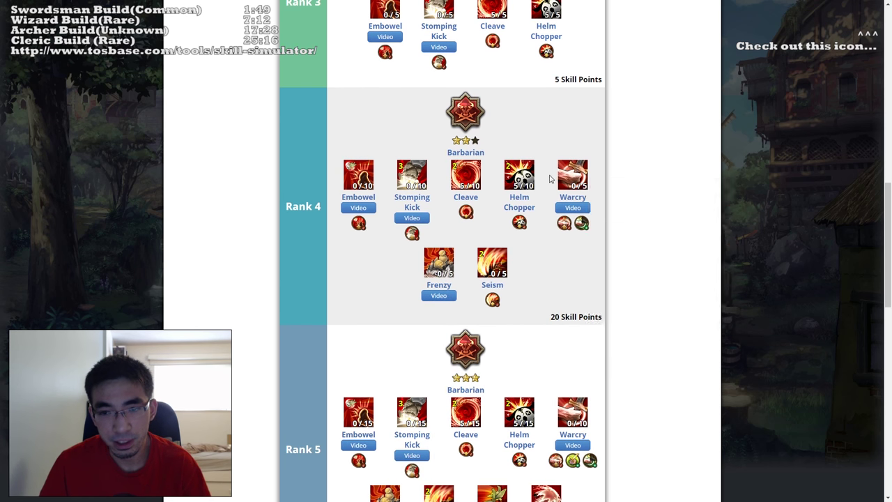
triple_click(520, 174)
double_click(519, 174)
triple_click(465, 176)
double_click(465, 176)
Step: Put five points into Seism at Rank 4
scroll(669, 202, down, 1)
triple_click(493, 216)
double_click(492, 217)
scroll(661, 218, up, 1)
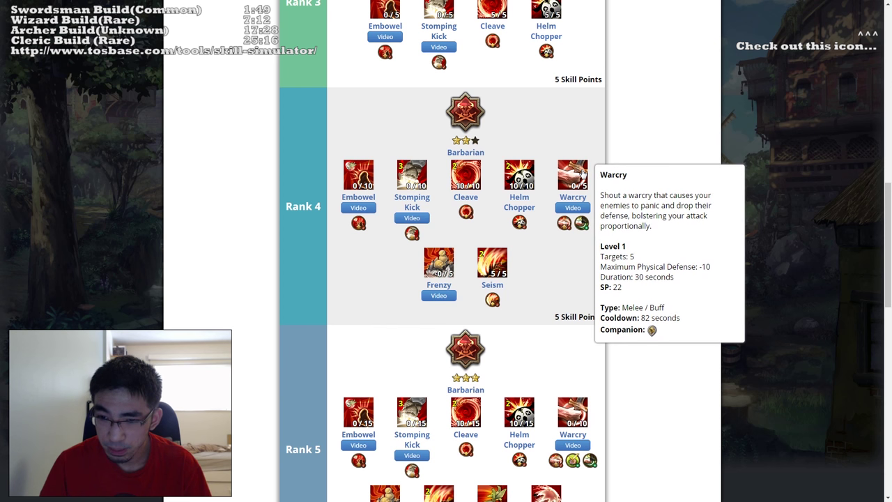
Step: Put one point into Warcry and four points into Frenzy at Rank 4
click(582, 174)
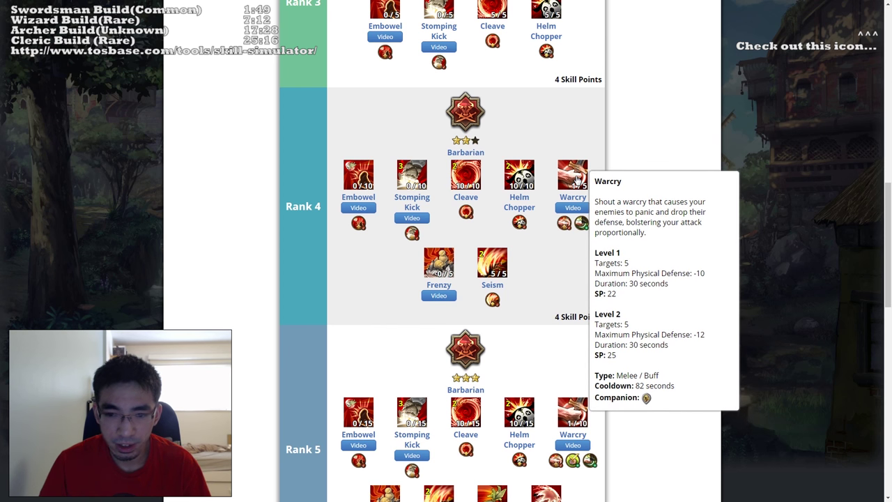
click(447, 262)
click(447, 263)
click(447, 262)
click(447, 262)
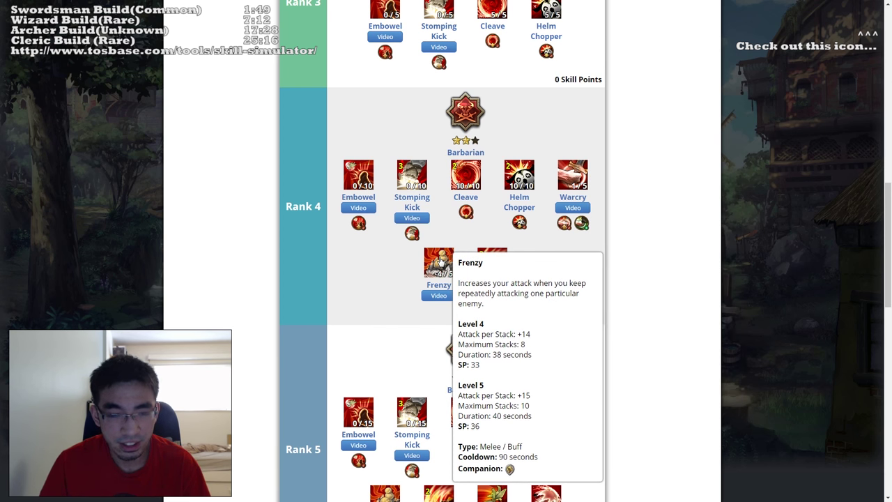
Step: Raise Cleave and Helm Chopper to 15/15 and Seism to 10/10 at Rank 5
scroll(667, 226, down, 1)
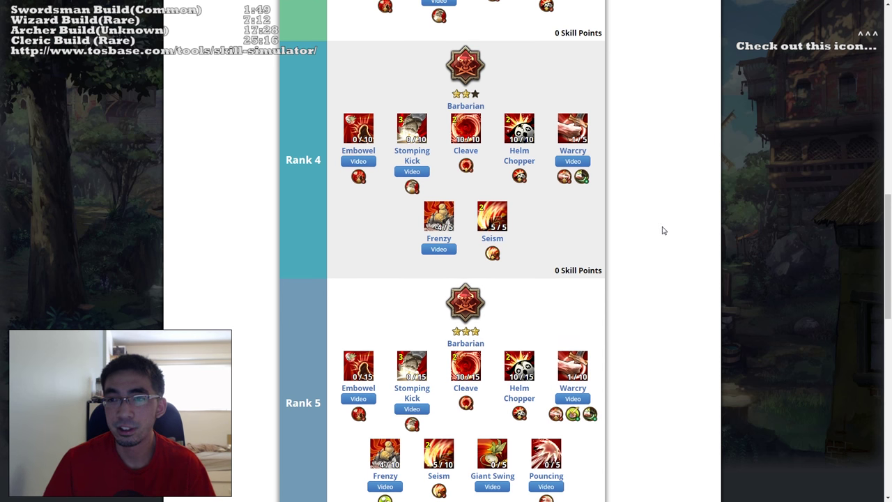
scroll(663, 231, down, 1)
scroll(663, 237, down, 2)
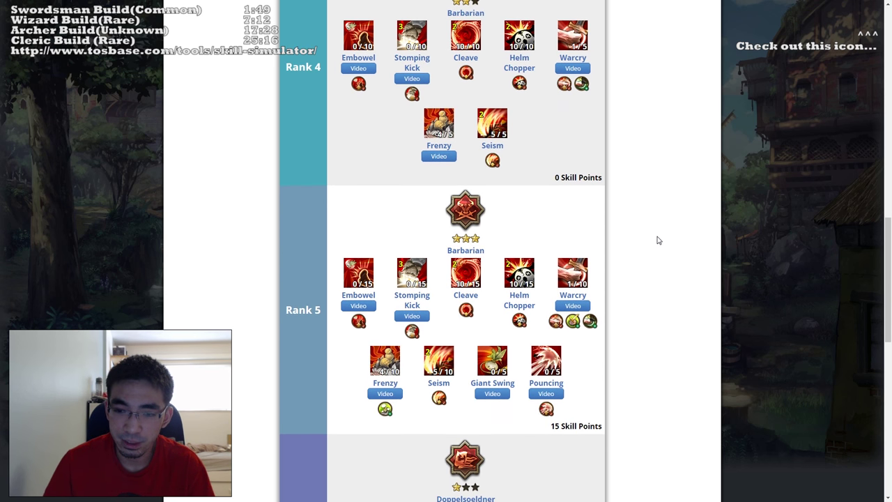
scroll(663, 238, down, 1)
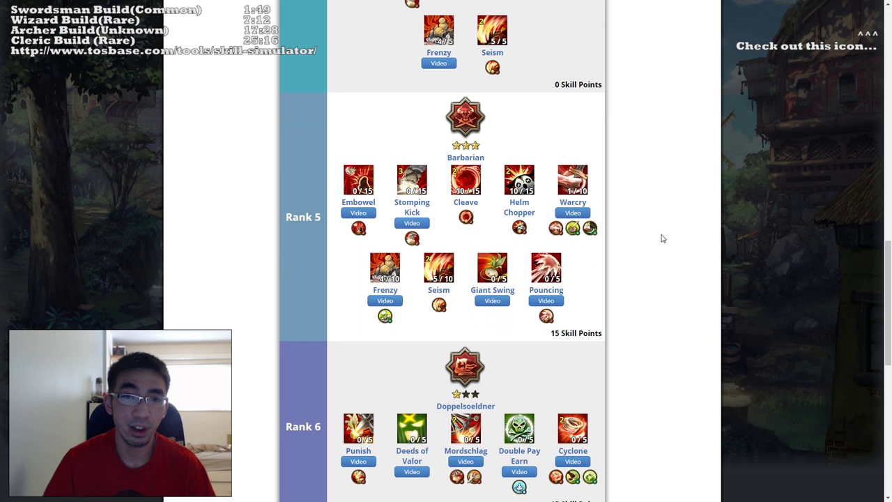
scroll(652, 235, up, 4)
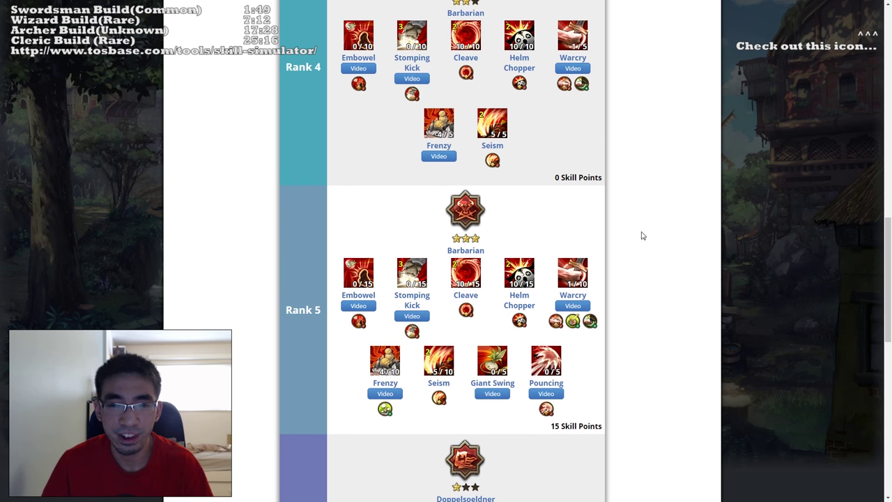
scroll(638, 240, down, 4)
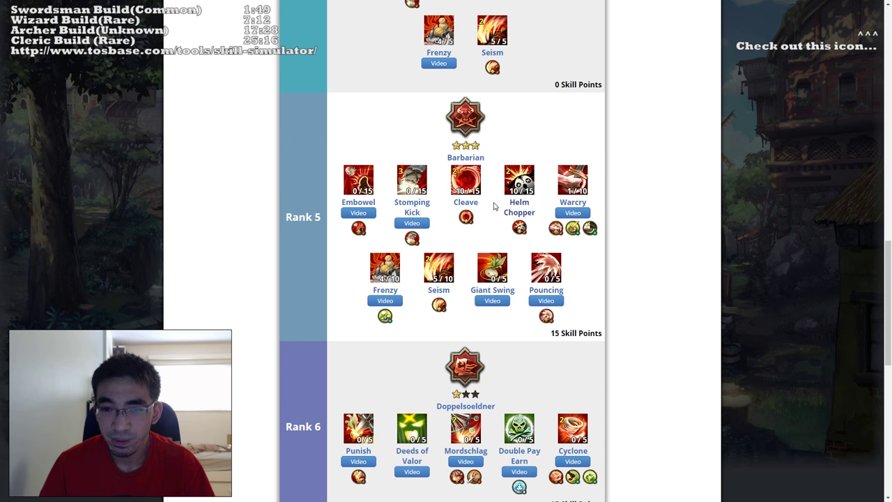
click(466, 180)
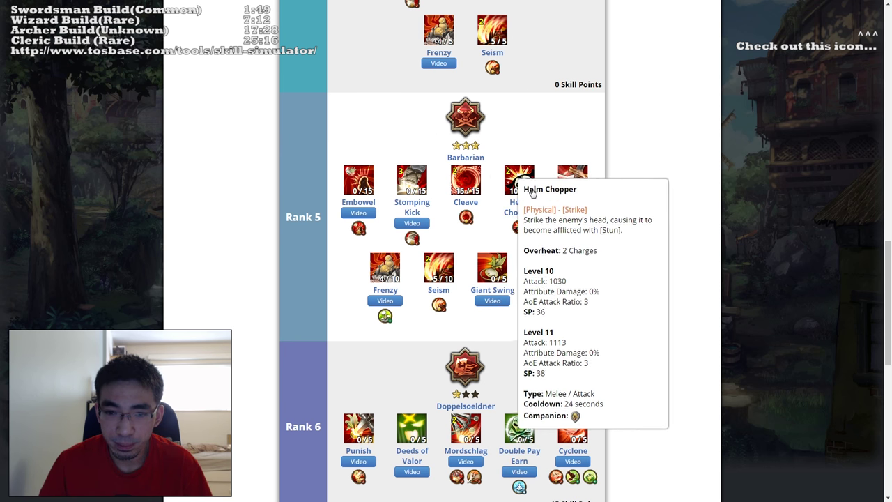
click(532, 191)
click(439, 268)
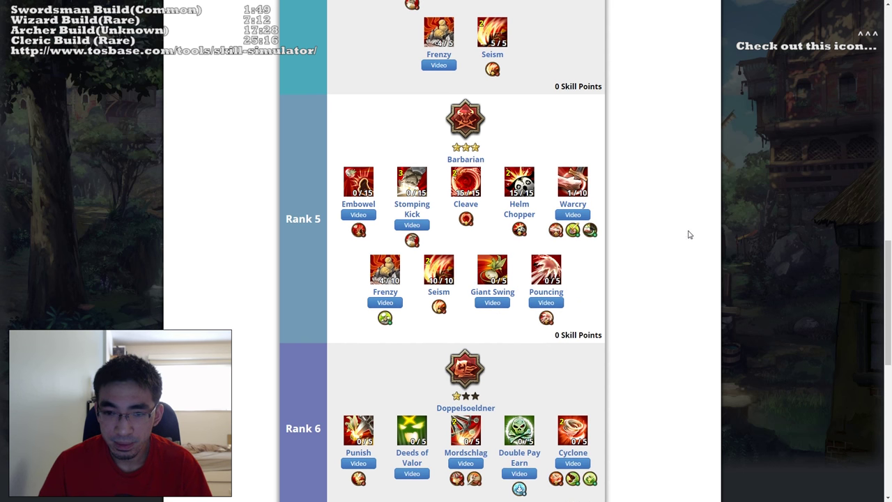
Step: Watch the demonstration video of the Rank 5 Giant Swing skill and close it
scroll(645, 233, up, 1)
scroll(646, 233, down, 2)
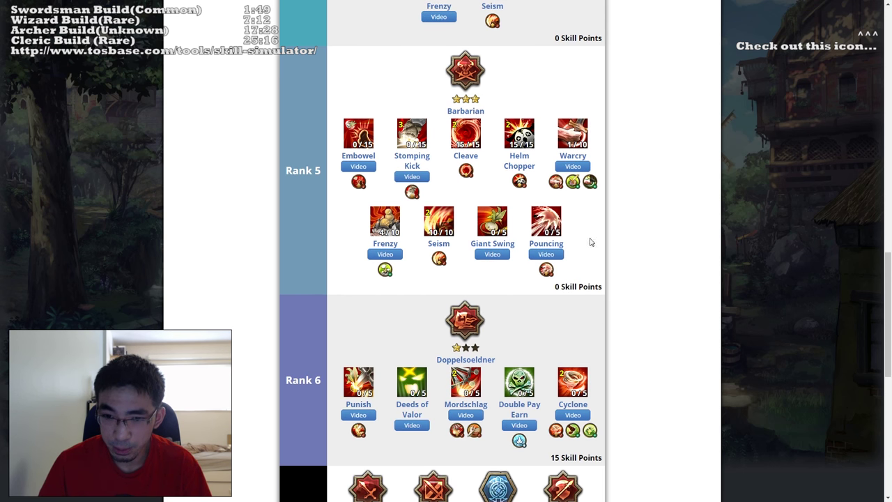
scroll(647, 258, up, 1)
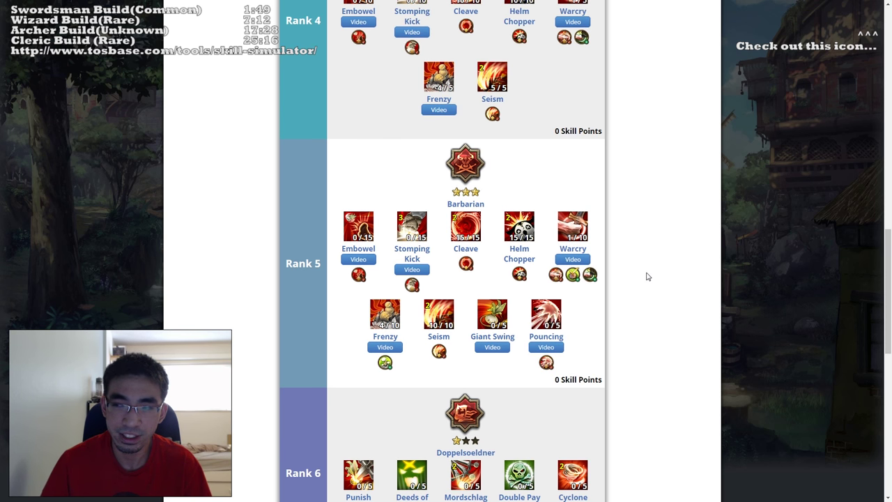
scroll(648, 282, down, 1)
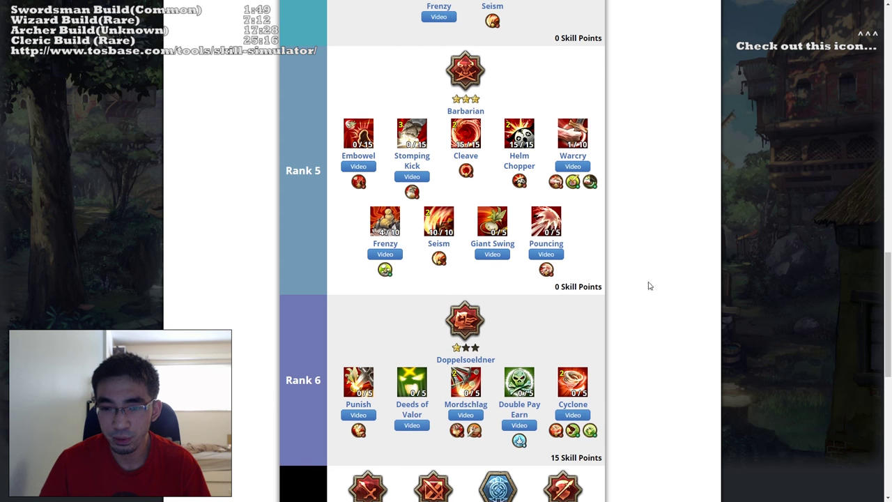
scroll(662, 290, up, 1)
scroll(669, 300, down, 1)
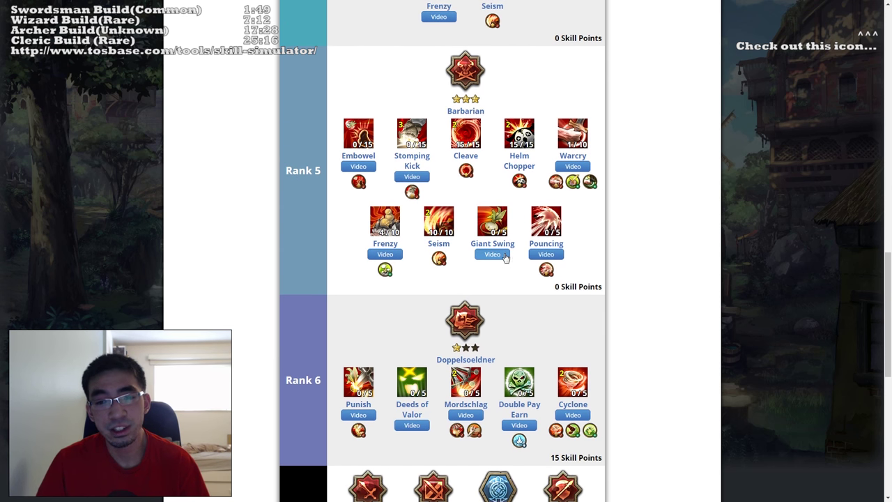
click(492, 255)
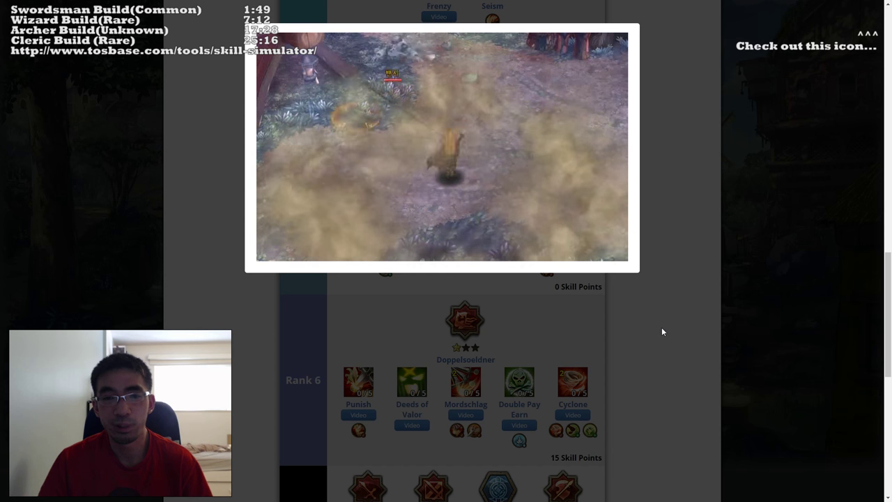
click(681, 263)
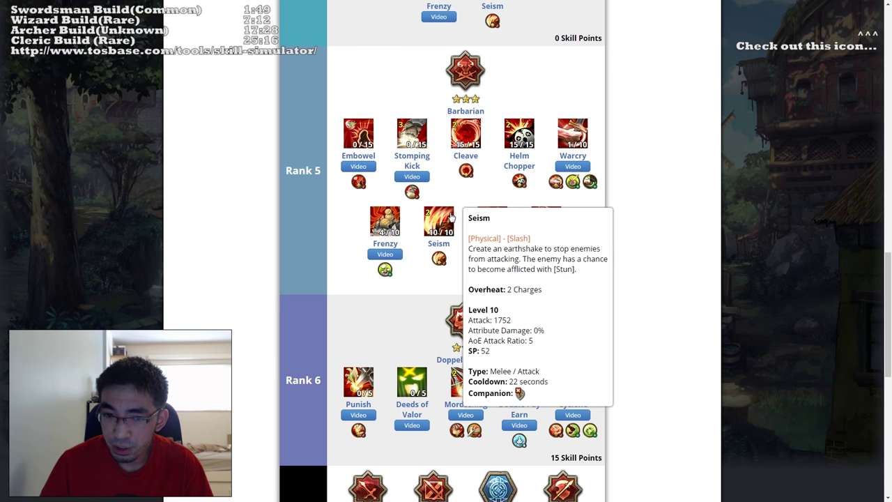
Step: Lower Helm Chopper to 10/15 and raise Pouncing to 5/5 at Rank 5
right_click(522, 136)
right_click(523, 136)
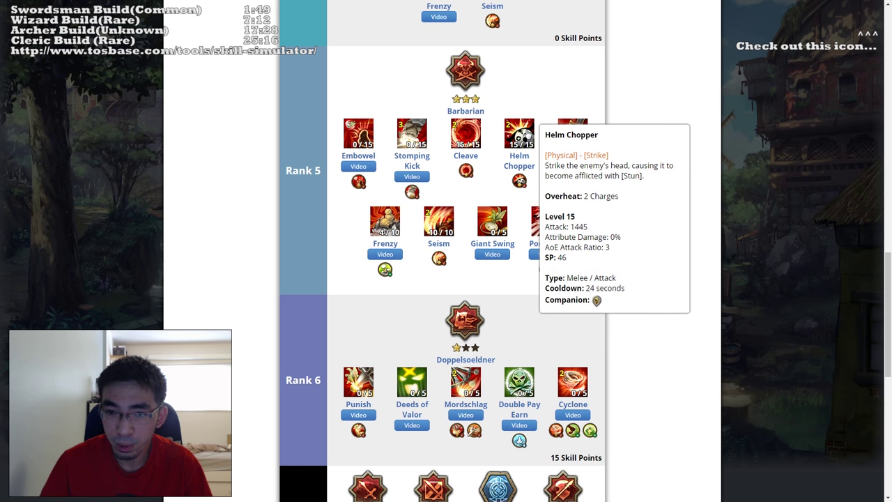
right_click(523, 137)
right_click(523, 137)
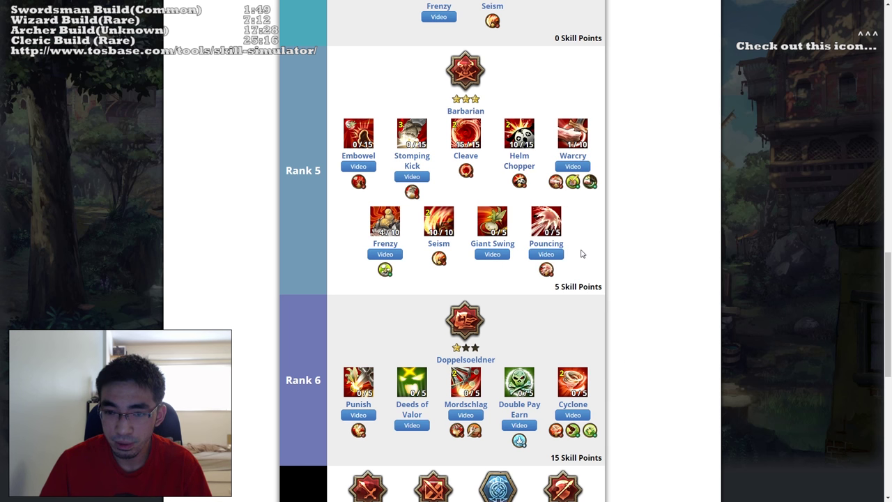
click(543, 221)
click(544, 220)
click(543, 221)
click(543, 221)
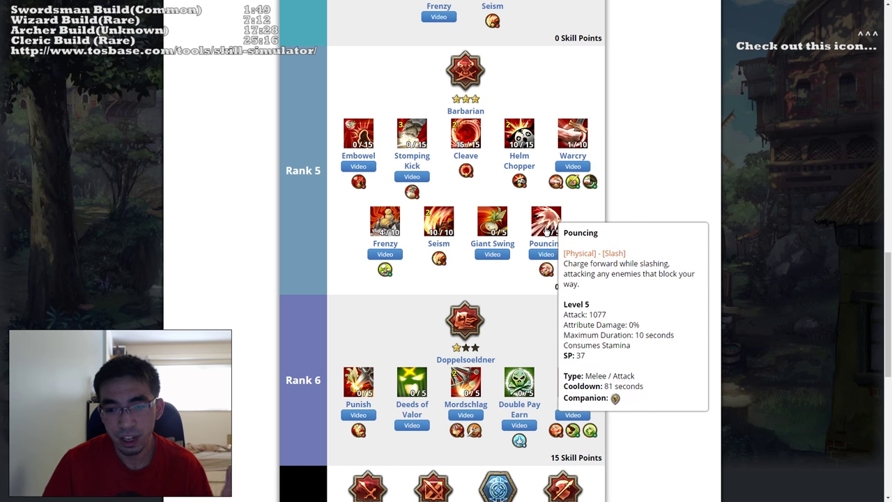
scroll(658, 209, up, 1)
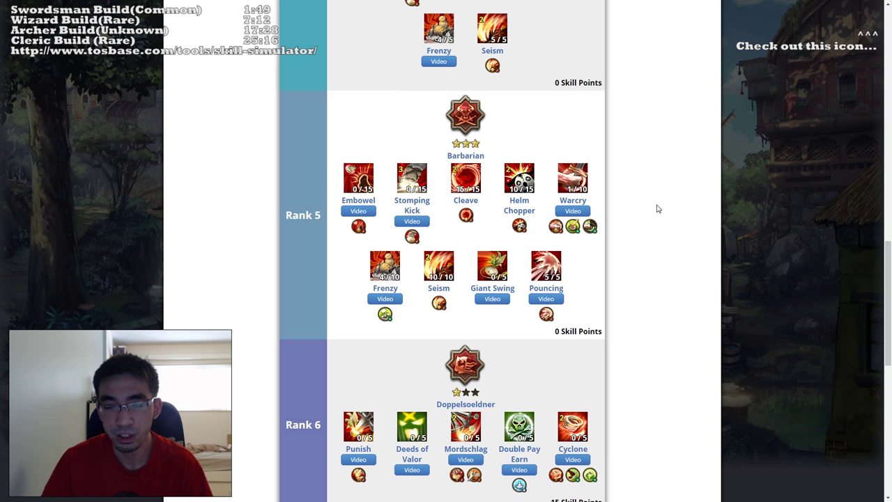
scroll(651, 205, down, 2)
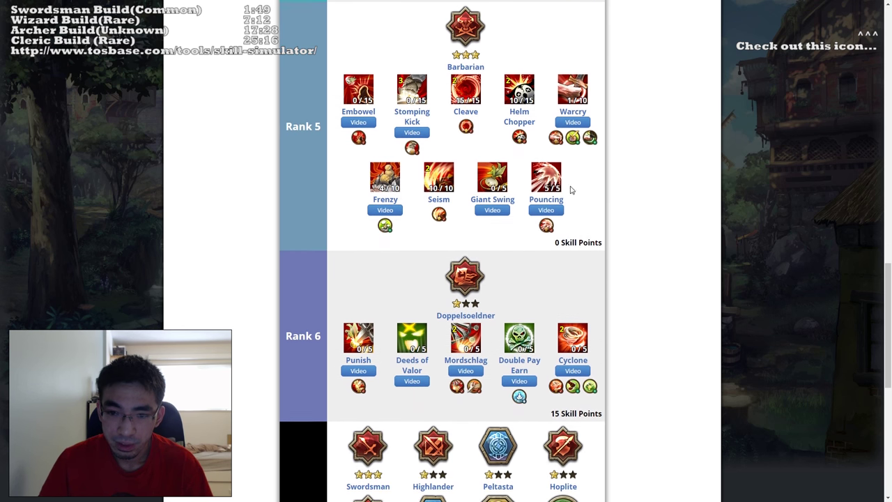
scroll(673, 161, up, 1)
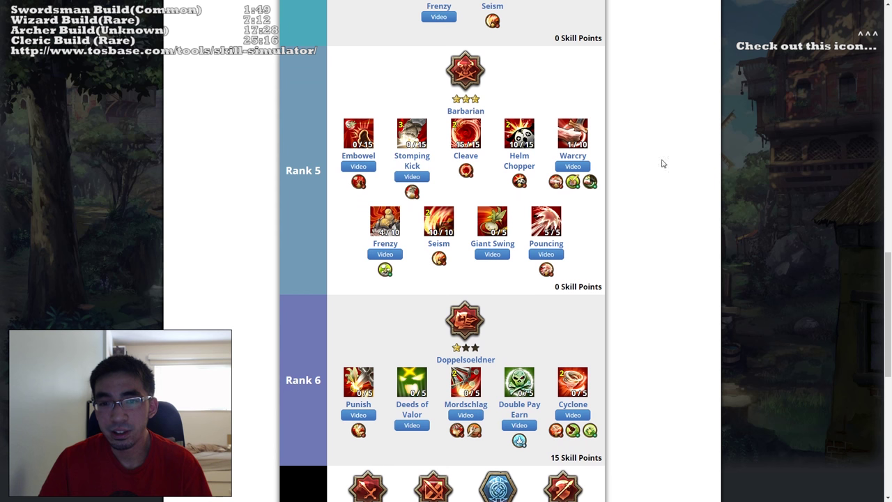
mouse_move(470, 138)
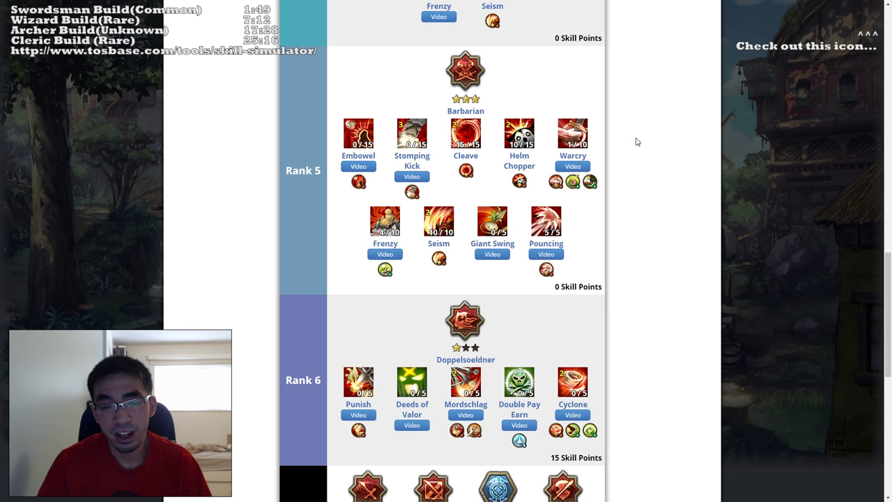
Step: Review the allocated skills from Rank 2 through Rank 6, including the Restrain and Cleave descriptions
scroll(665, 136, down, 1)
scroll(665, 135, up, 1)
mouse_move(535, 140)
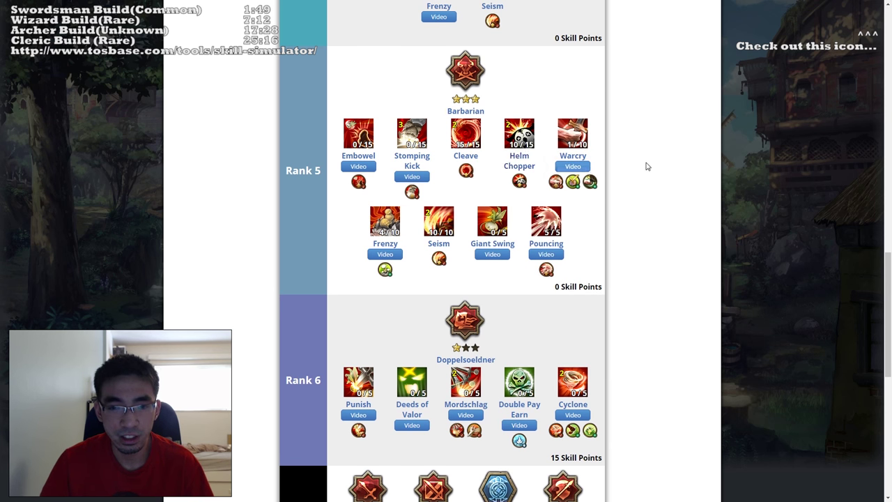
scroll(640, 159, up, 10)
mouse_move(441, 212)
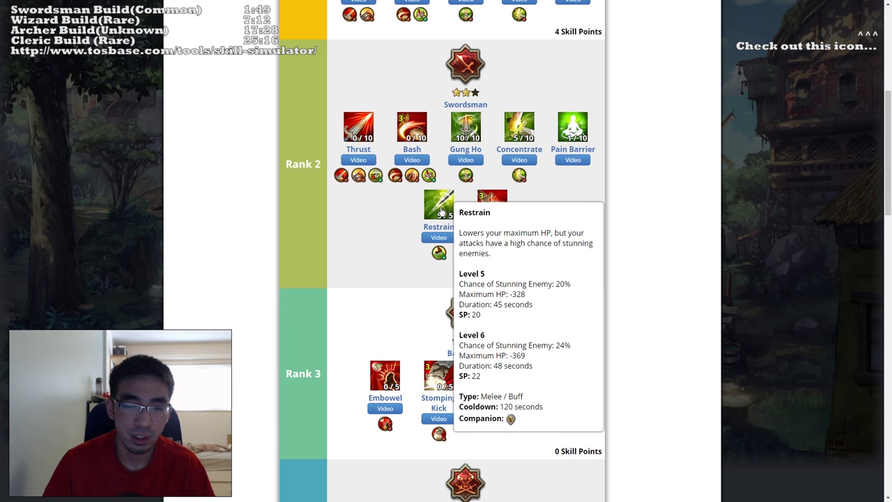
scroll(667, 220, down, 5)
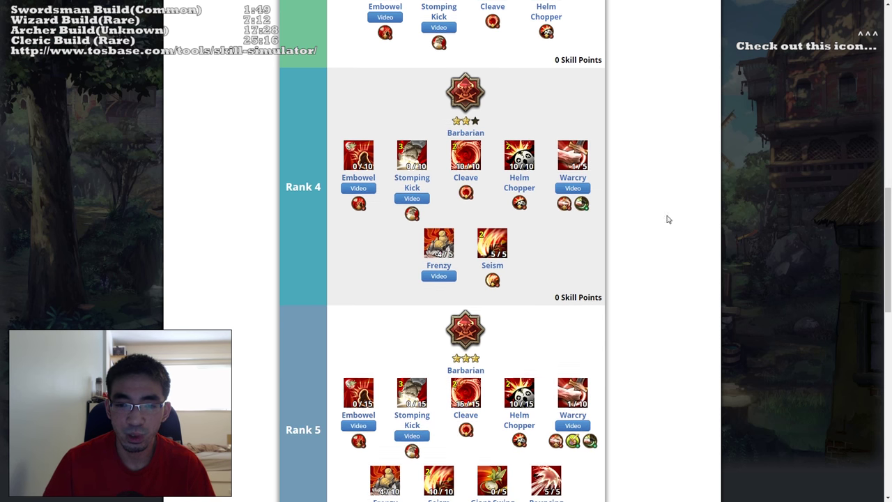
scroll(659, 209, down, 1)
scroll(655, 205, up, 2)
mouse_move(468, 222)
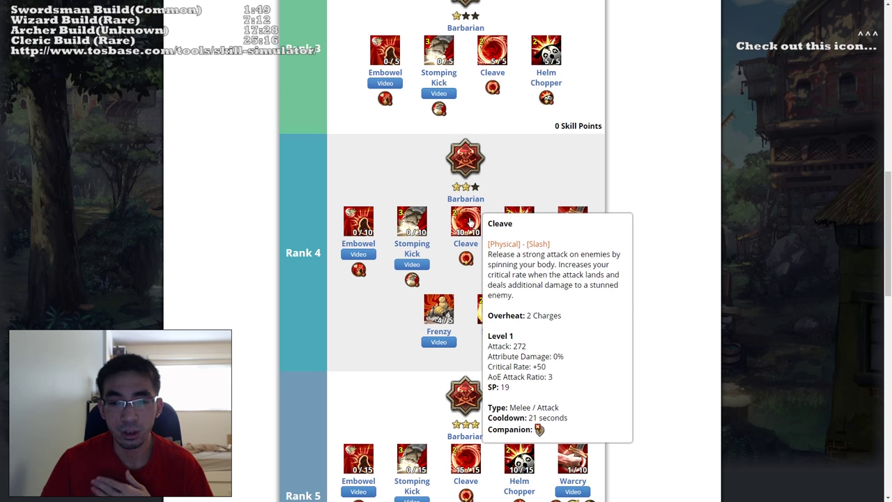
scroll(669, 207, down, 4)
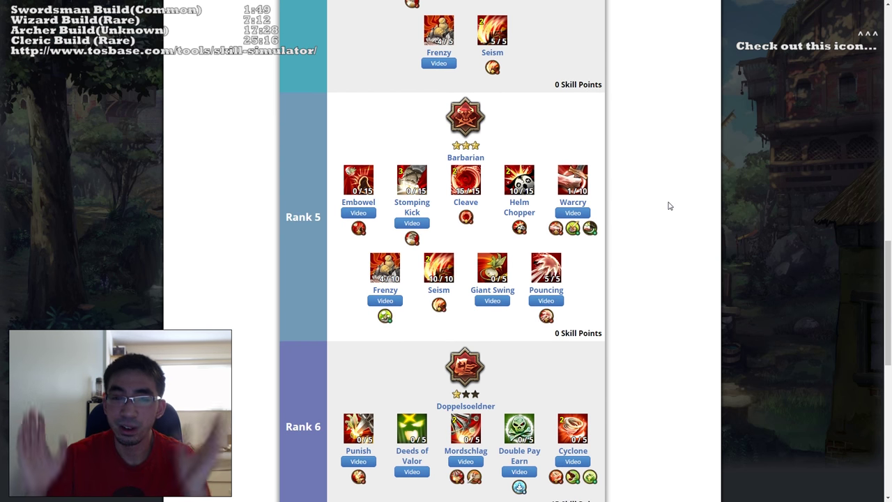
scroll(647, 218, down, 3)
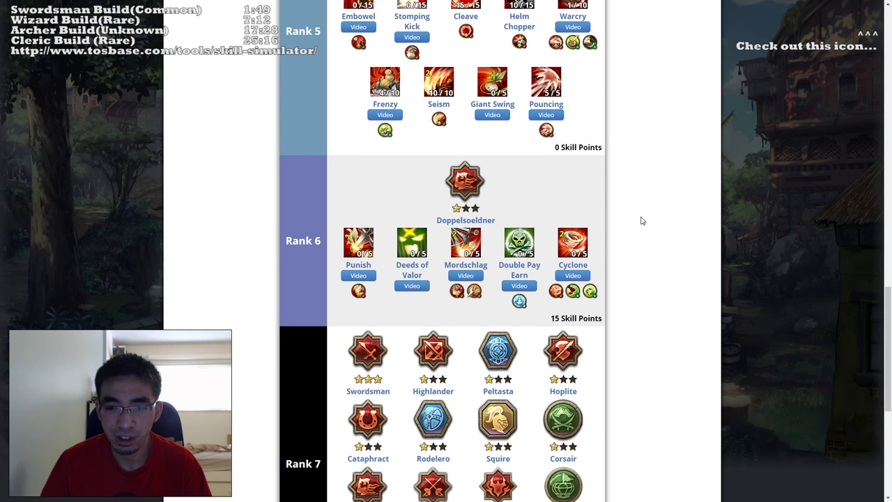
scroll(644, 221, up, 2)
scroll(641, 144, down, 3)
scroll(641, 143, up, 5)
scroll(624, 216, down, 4)
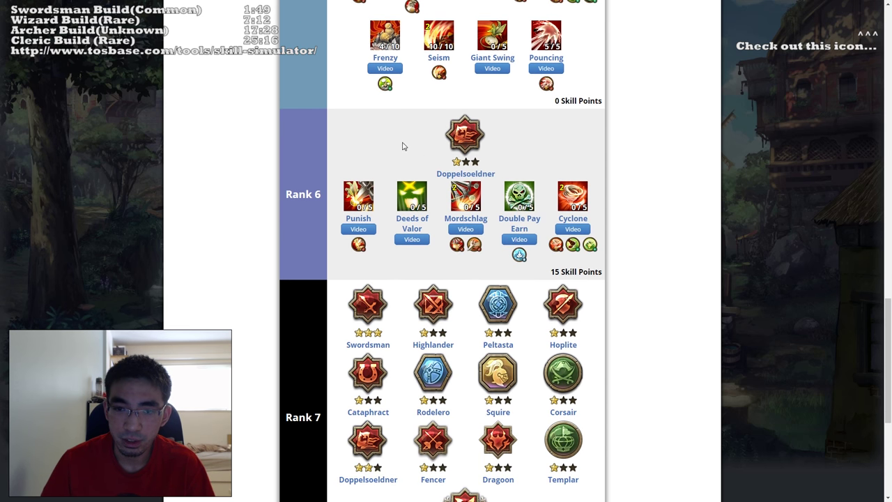
Step: Raise the Doppelsoeldner skill Deeds of Valor to 5/5 at Rank 6
click(416, 198)
click(415, 198)
click(415, 197)
click(415, 197)
click(416, 197)
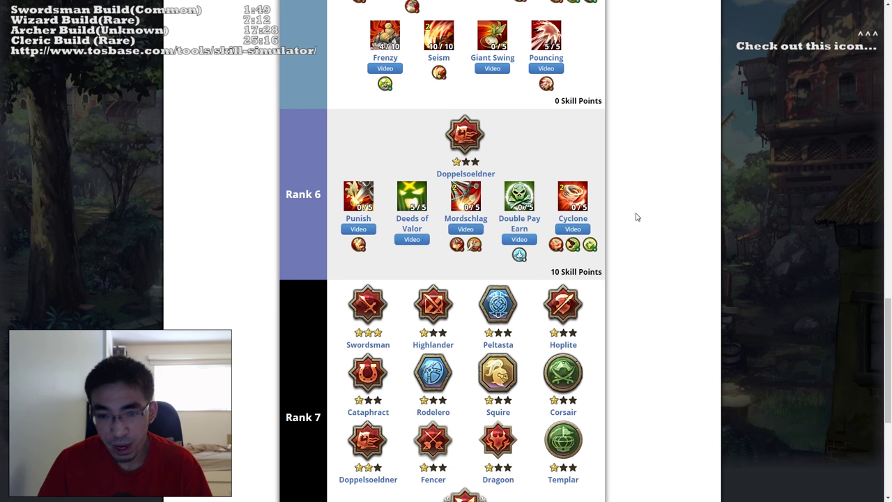
Step: Raise Double Pay Earn and Cyclone to 5/5 each at Rank 6, spending the remaining Doppelsoeldner points
click(527, 203)
click(526, 203)
click(526, 202)
click(526, 202)
click(526, 202)
click(581, 202)
click(581, 203)
click(581, 202)
click(582, 202)
click(581, 202)
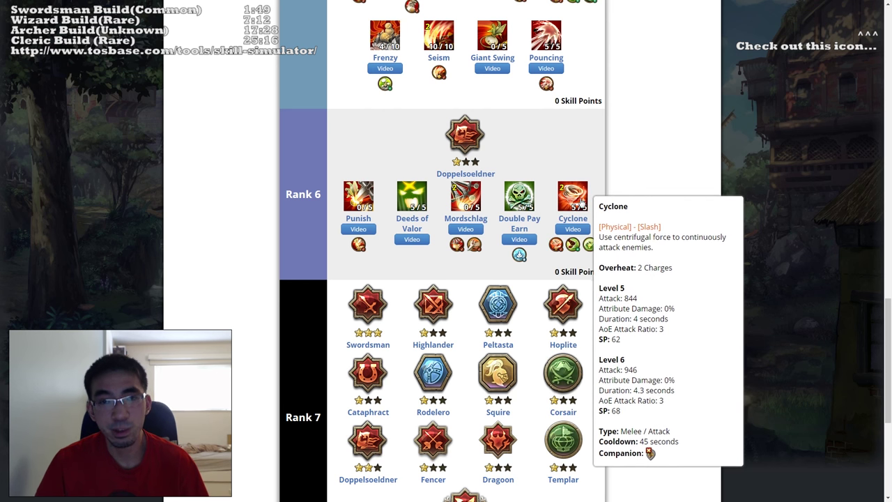
Step: Choose Doppelsoeldner again as the Rank 7 class for its second circle
scroll(654, 196, down, 1)
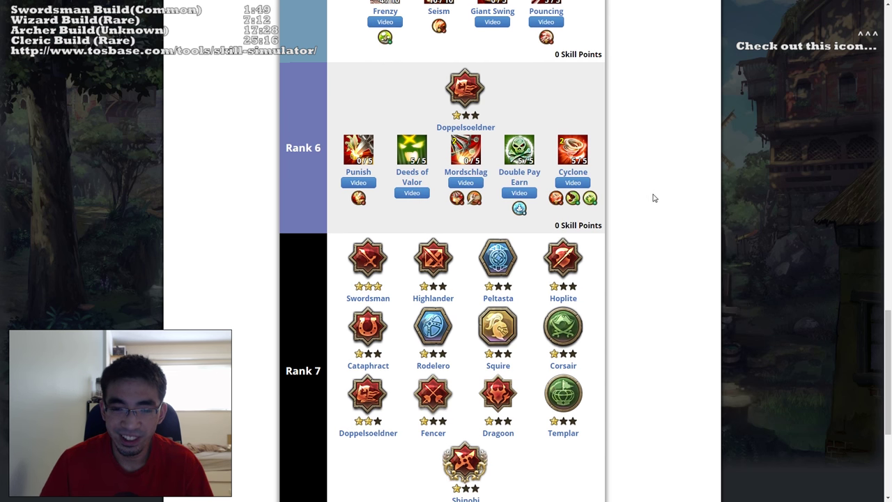
scroll(653, 198, down, 1)
scroll(667, 189, up, 2)
scroll(659, 166, down, 4)
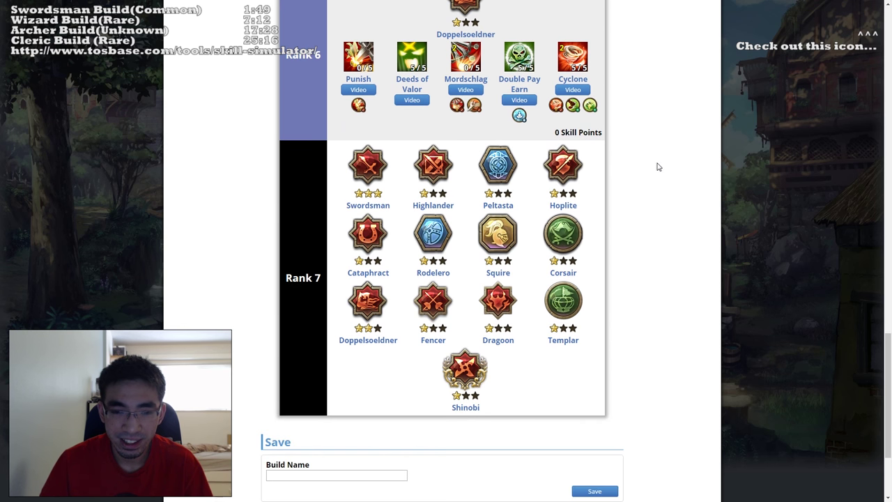
click(362, 250)
scroll(647, 219, down, 1)
scroll(647, 219, up, 3)
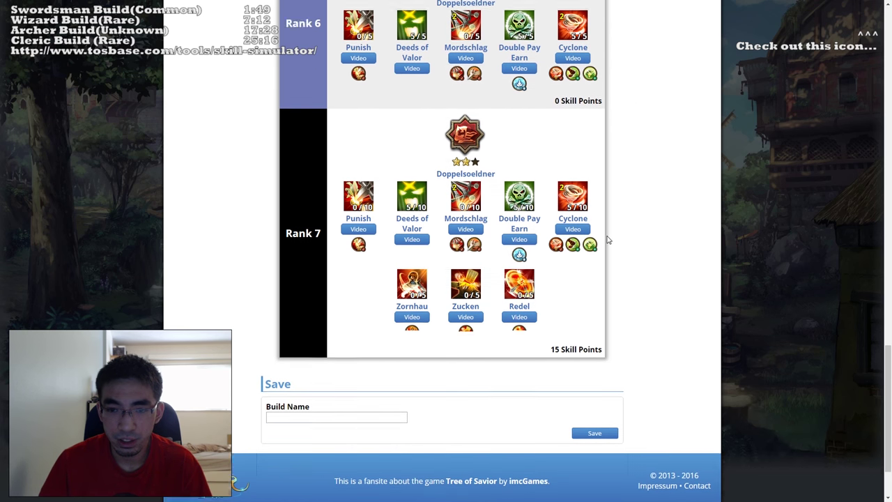
mouse_move(513, 253)
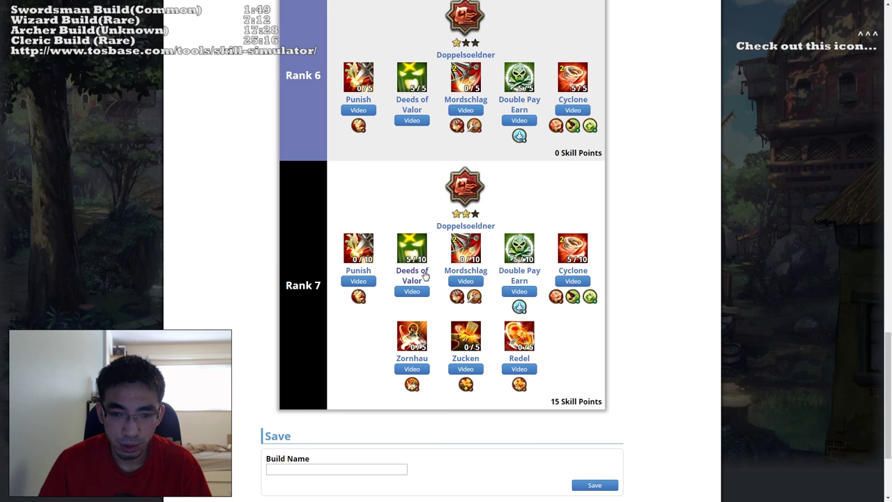
Step: Clear the whole Swordsman build from Rank 1 and choose Wizard as the new Rank 1 class
scroll(699, 234, up, 2)
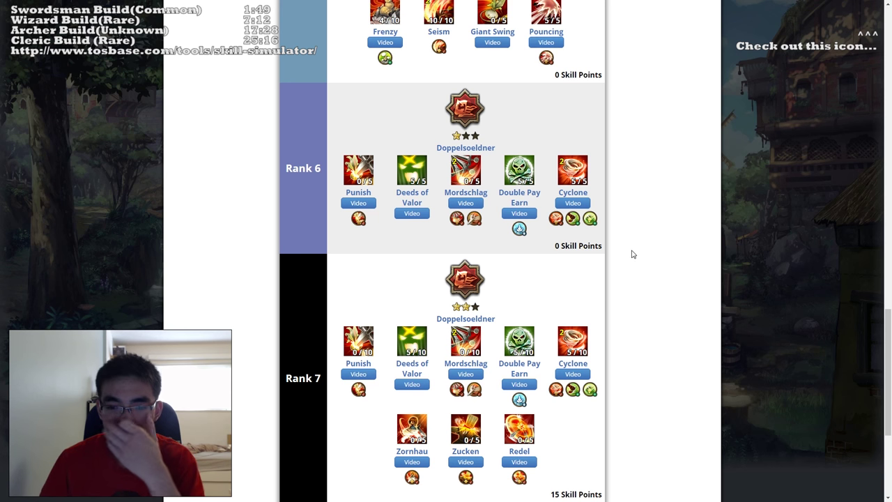
scroll(631, 258, up, 1)
scroll(635, 251, down, 4)
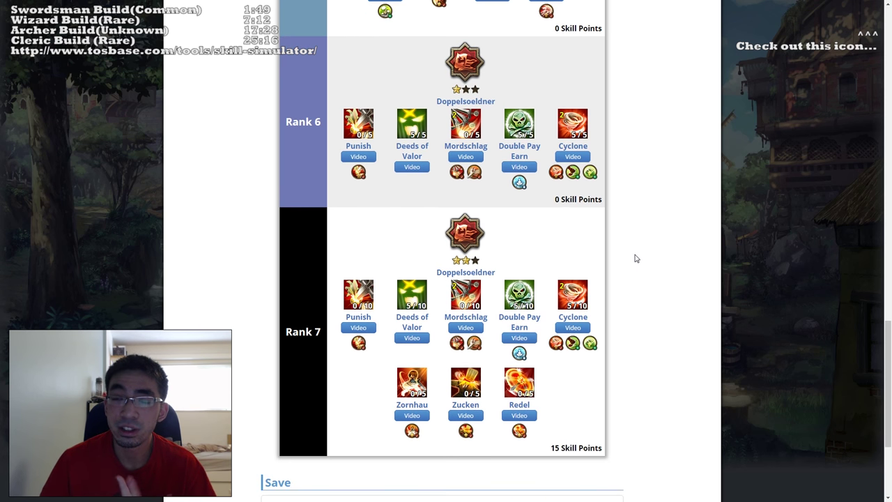
scroll(647, 240, up, 5)
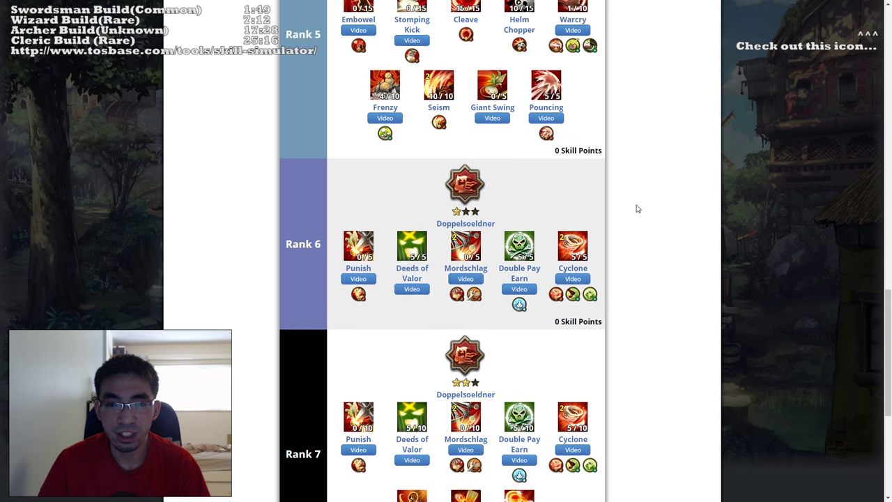
scroll(643, 237, up, 15)
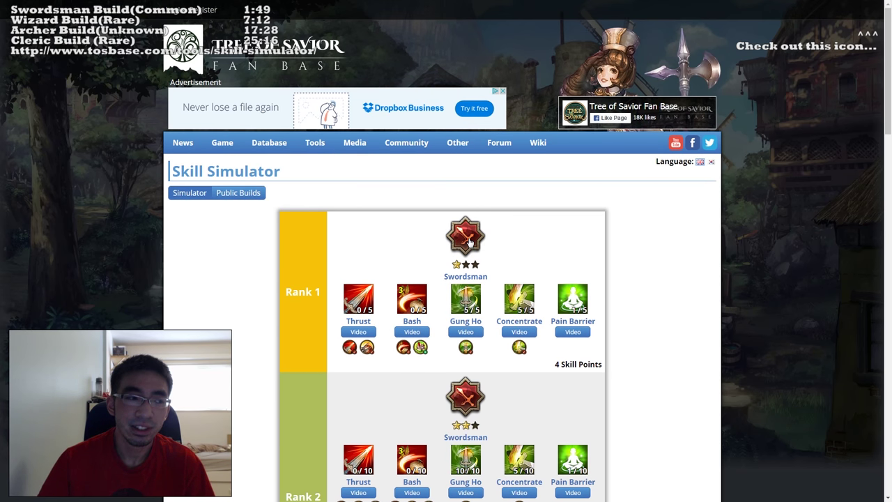
click(468, 240)
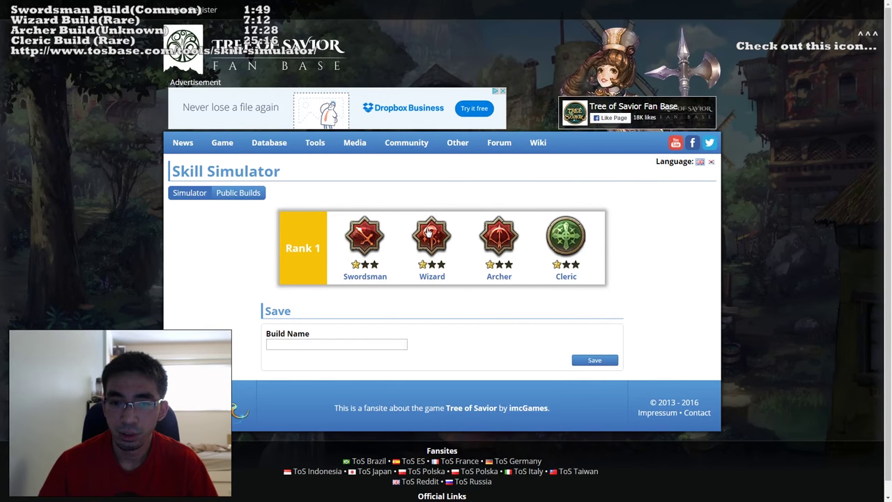
click(428, 231)
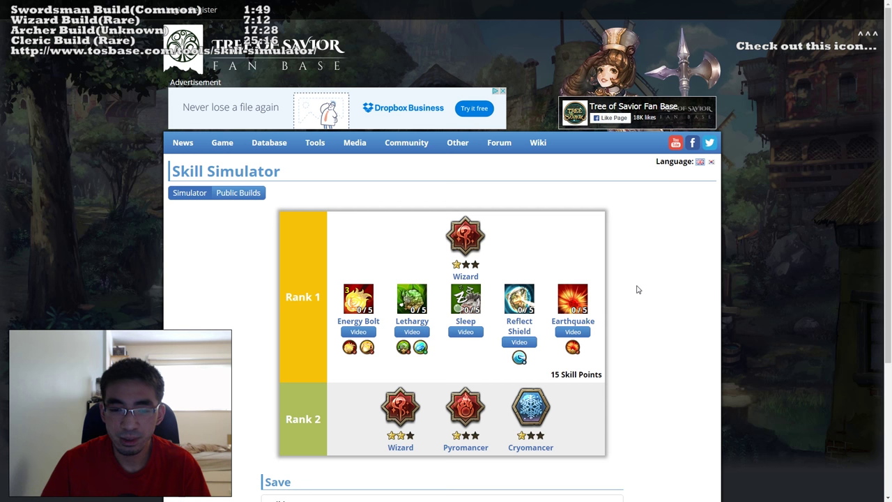
scroll(636, 290, down, 3)
scroll(668, 277, up, 3)
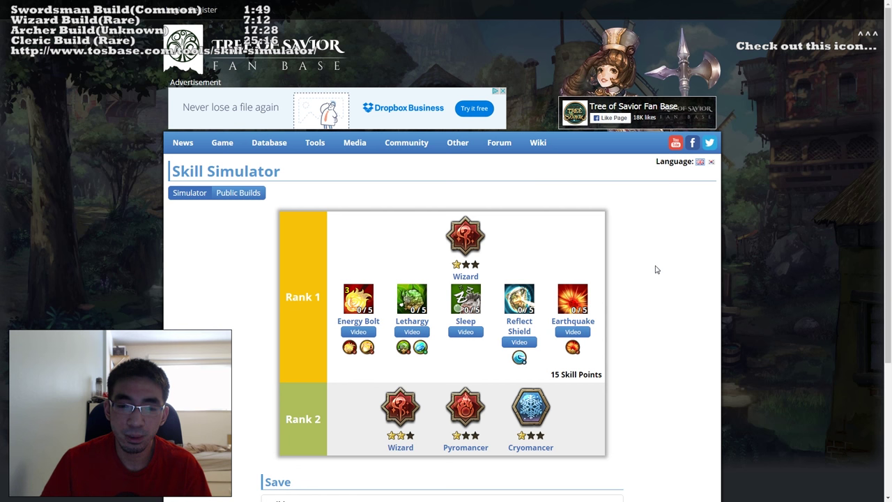
scroll(656, 271, down, 1)
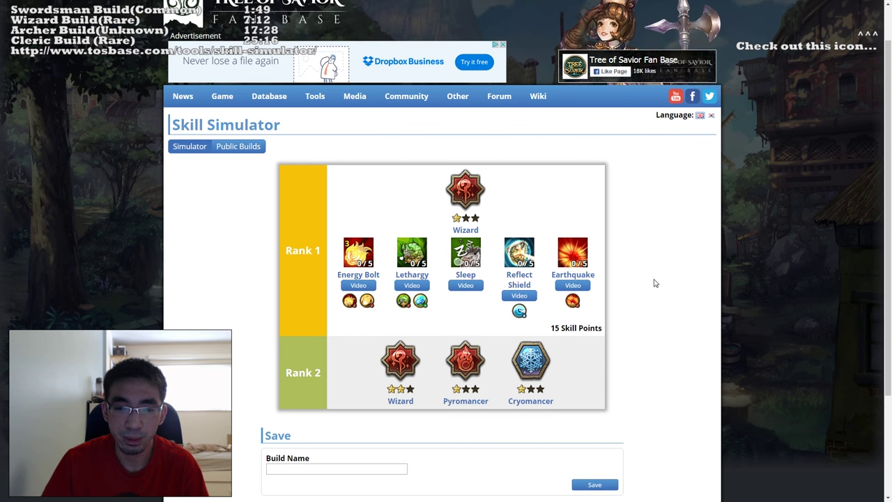
scroll(635, 273, up, 1)
scroll(633, 268, down, 2)
mouse_move(430, 203)
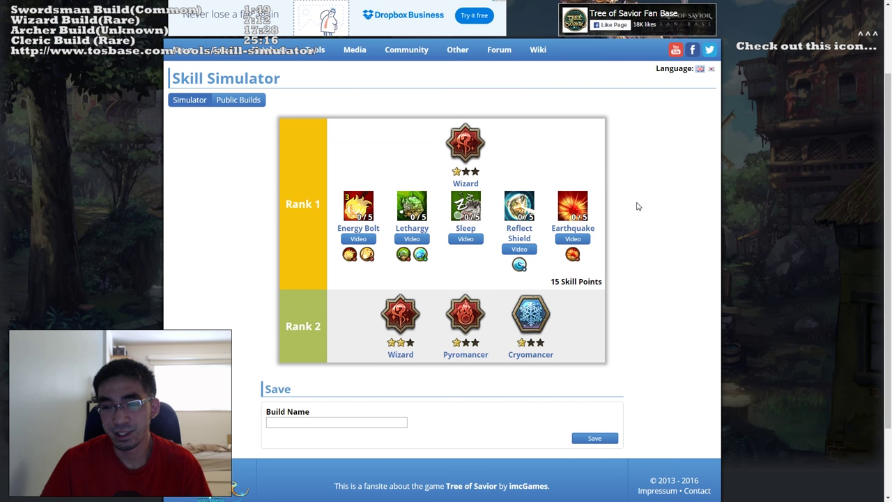
scroll(637, 207, down, 1)
scroll(627, 223, up, 3)
scroll(656, 286, down, 4)
scroll(636, 274, up, 4)
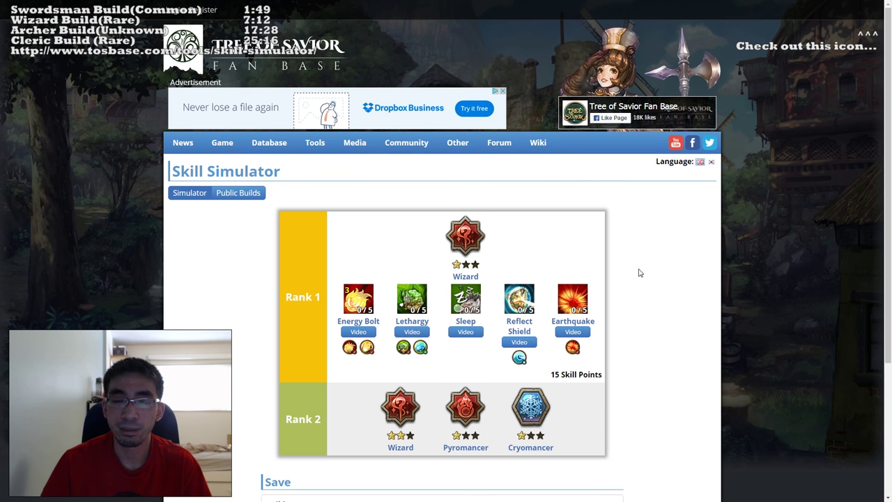
Step: Choose Wizard again for both Rank 2 and Rank 3 to reach its third circle
scroll(635, 270, down, 2)
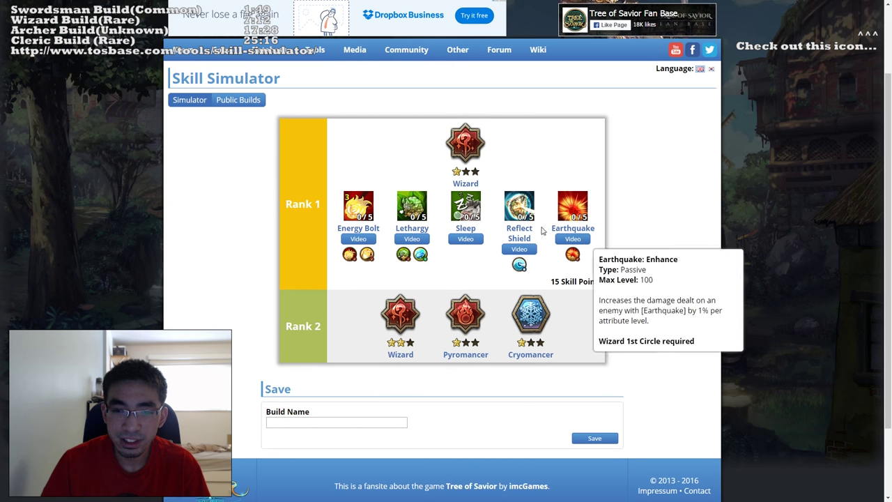
click(402, 321)
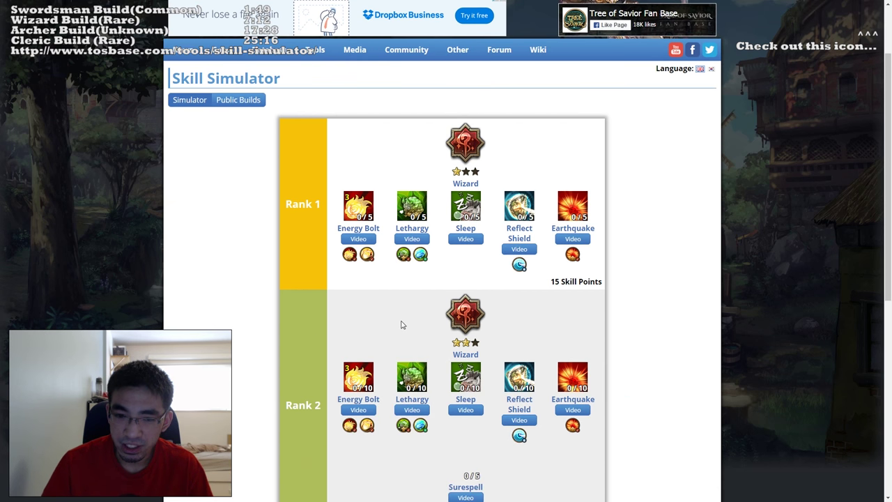
scroll(473, 375, down, 2)
scroll(663, 362, down, 4)
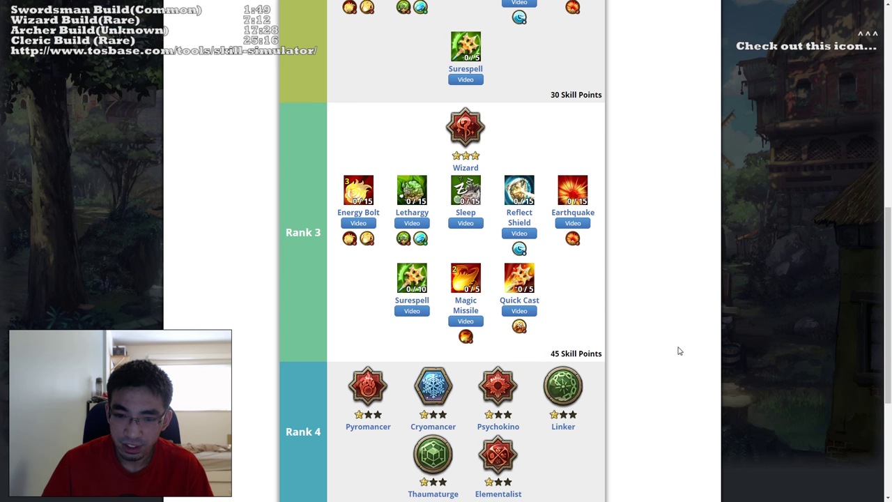
scroll(671, 336, up, 2)
Step: Choose Thaumaturge for Ranks 4, 5 and 6 to reach its third circle
scroll(670, 337, down, 10)
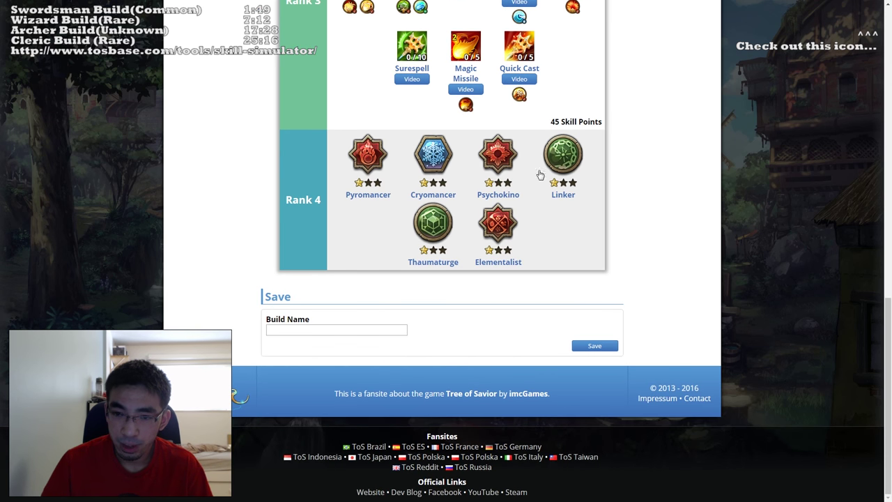
click(433, 225)
scroll(653, 259, down, 4)
click(370, 223)
scroll(594, 283, down, 2)
scroll(593, 283, down, 1)
click(369, 343)
scroll(656, 307, down, 5)
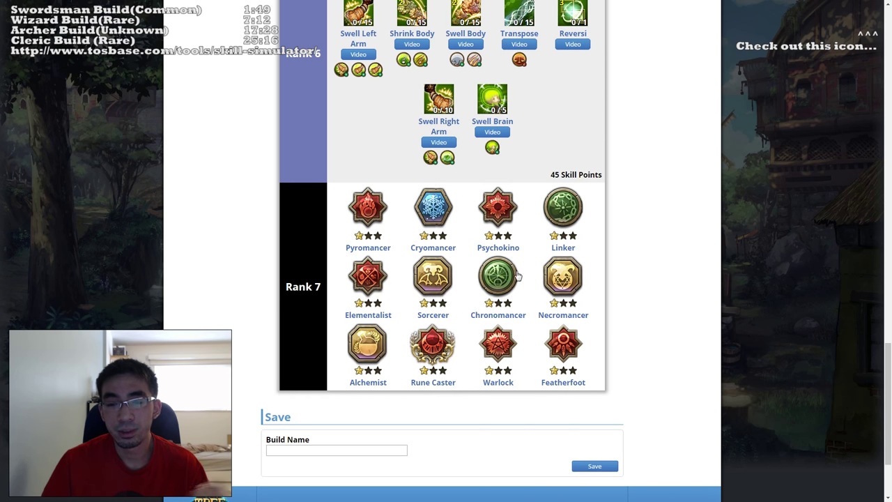
Step: Try Rune Caster as the Rank 7 class, read its rune skill descriptions, and remove the class again
scroll(662, 271, up, 3)
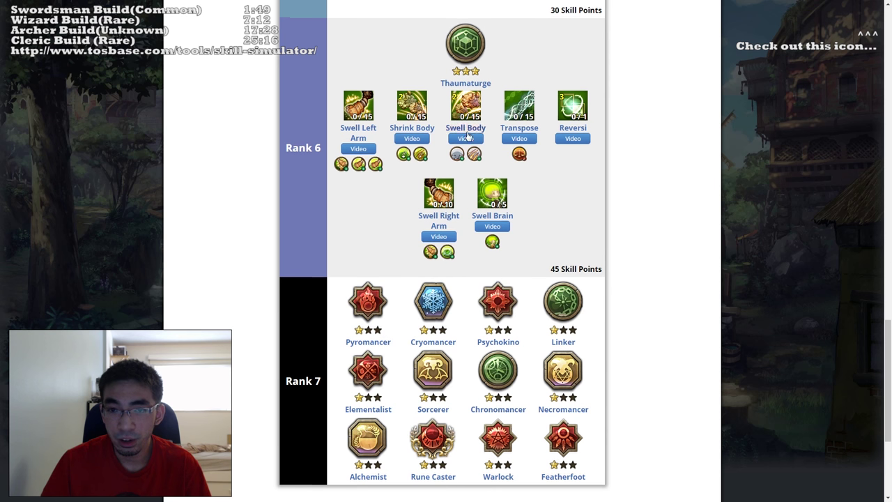
scroll(700, 230, down, 4)
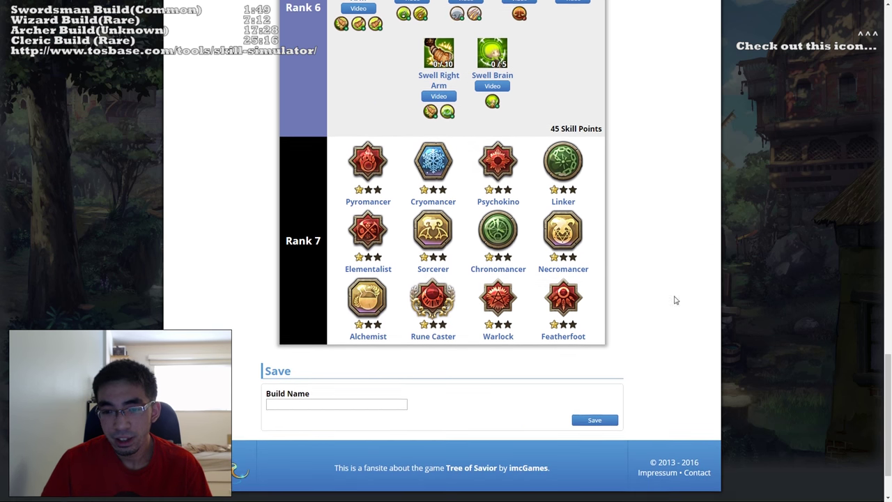
click(438, 287)
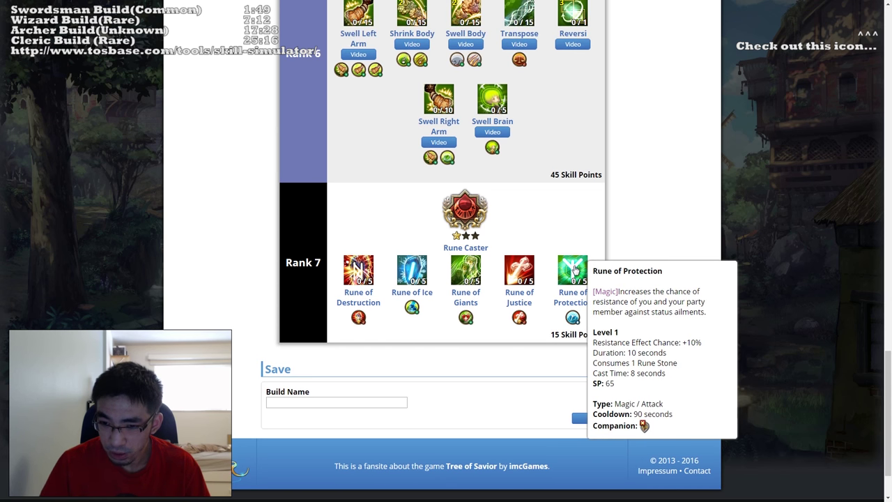
mouse_move(526, 277)
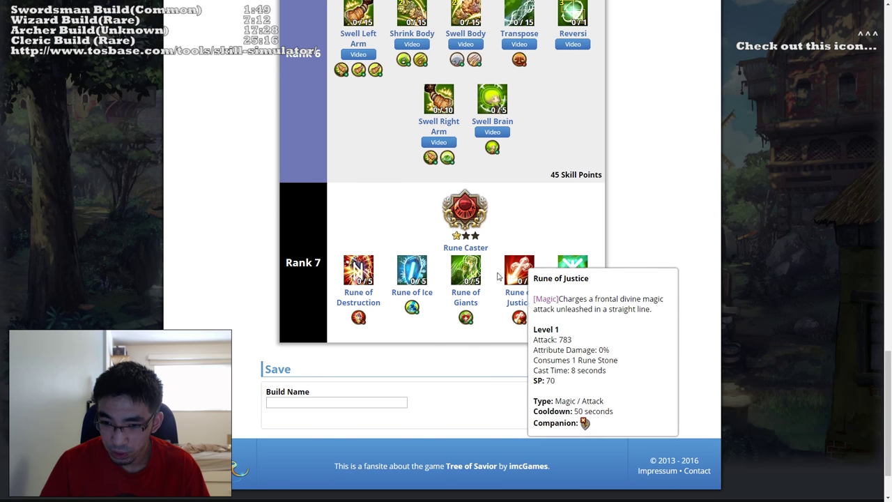
mouse_move(462, 281)
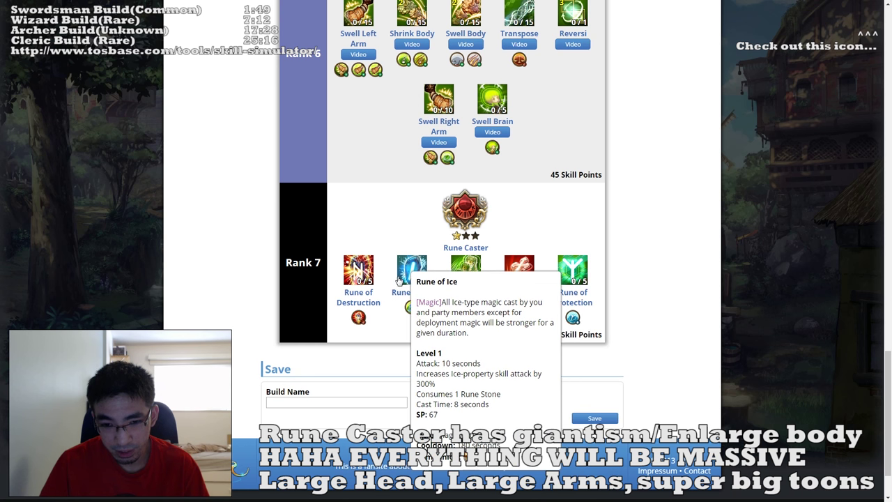
mouse_move(368, 276)
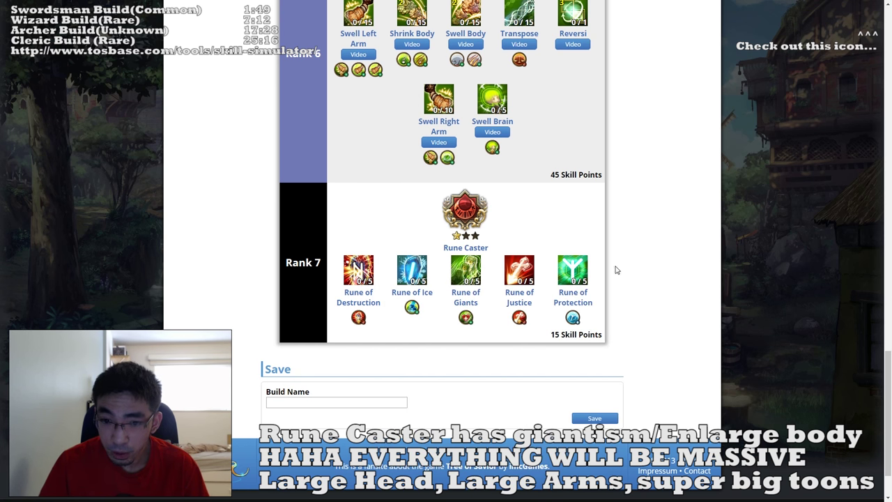
scroll(466, 295, up, 2)
click(462, 305)
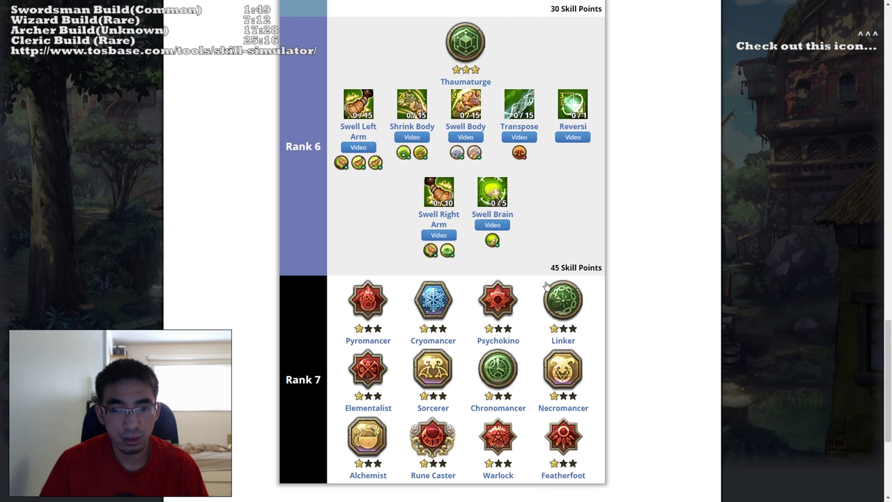
Step: Try Rune Caster and Alchemist in turn as the Rank 7 class, removing each of them again
scroll(634, 281, up, 8)
scroll(626, 278, down, 5)
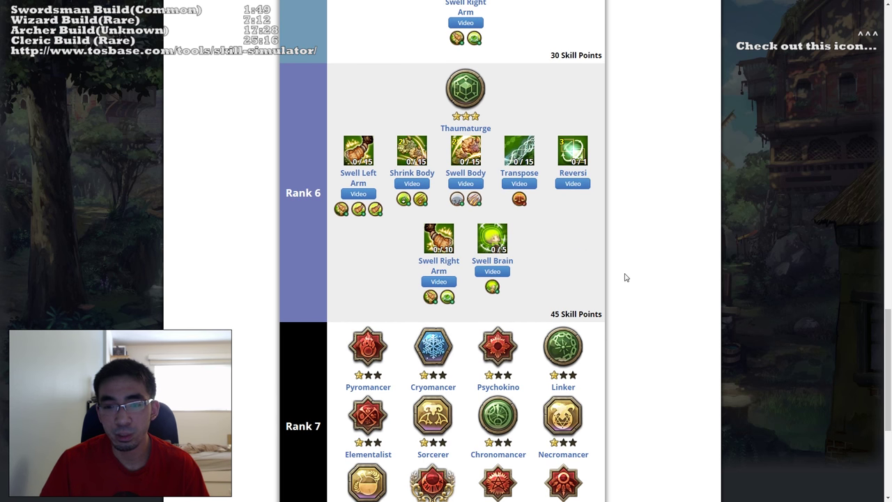
scroll(624, 278, down, 2)
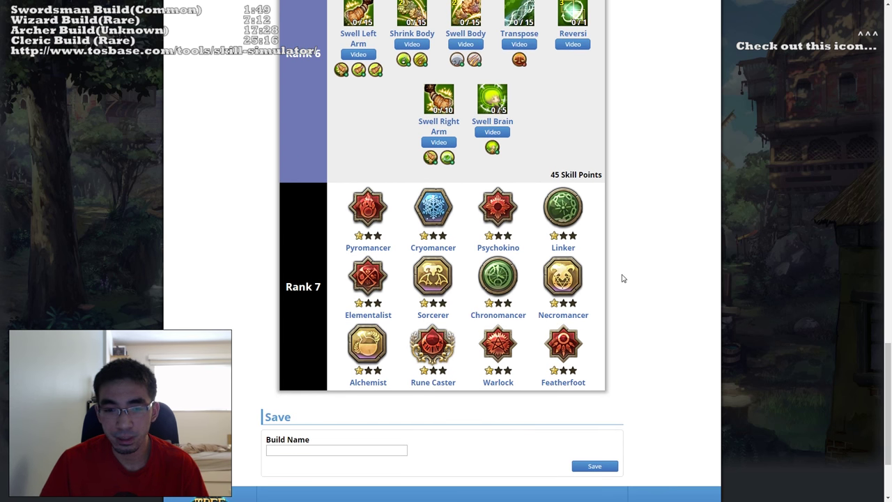
click(430, 355)
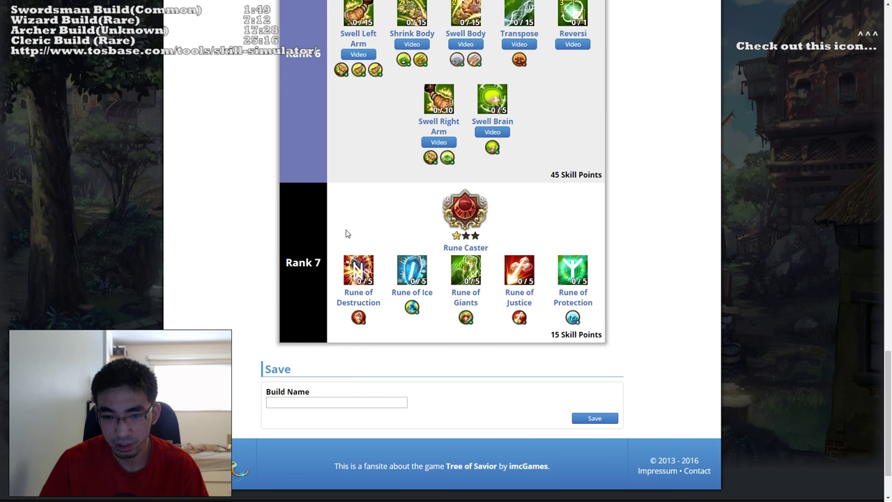
click(470, 214)
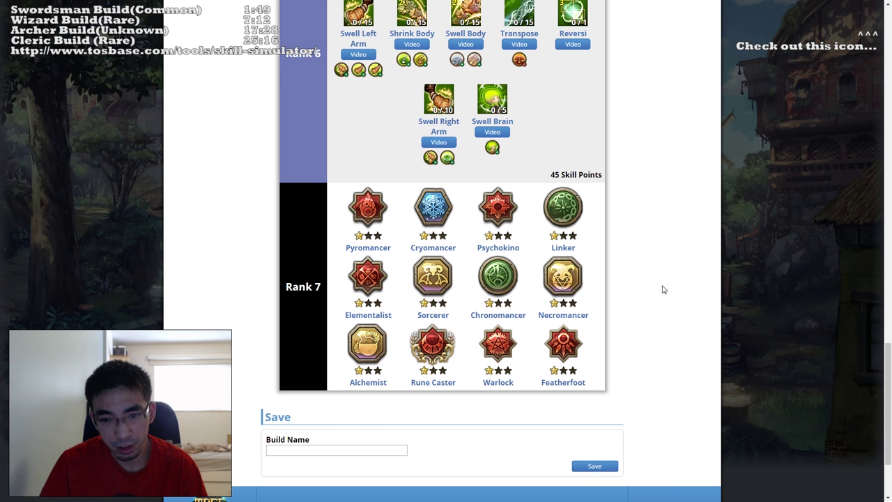
click(362, 359)
mouse_move(368, 273)
click(452, 212)
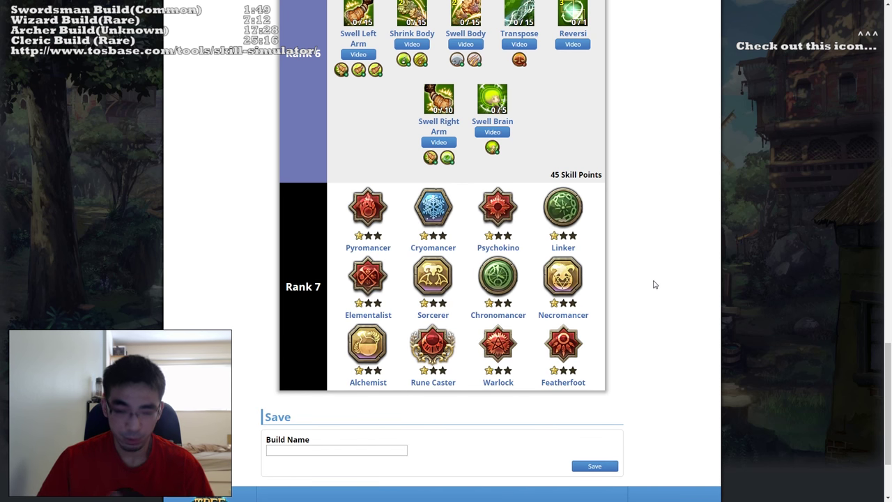
Step: Try Featherfoot as the Rank 7 class, remove it, and choose Psychokino instead
scroll(639, 312, up, 15)
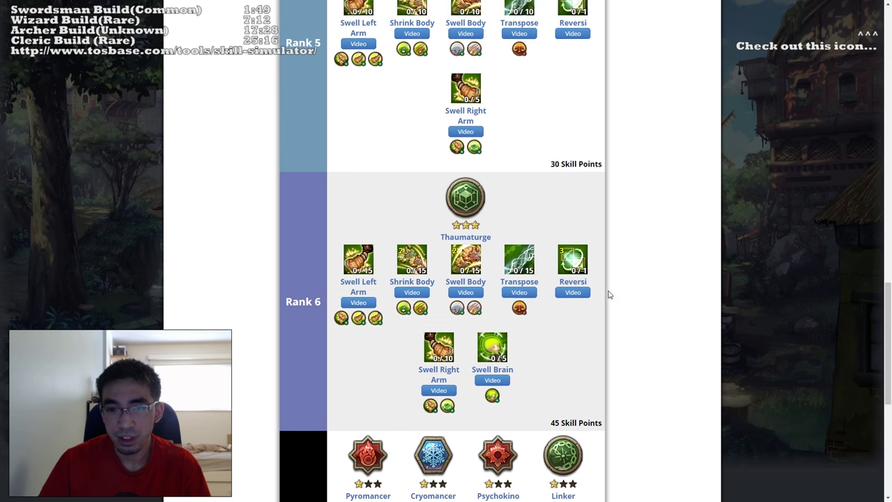
mouse_move(555, 227)
scroll(555, 227, up, 6)
scroll(629, 202, down, 20)
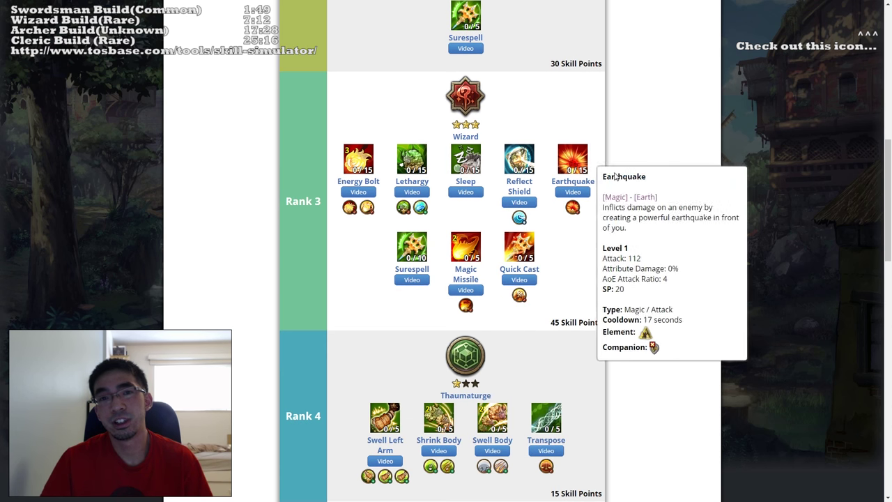
scroll(613, 237, down, 3)
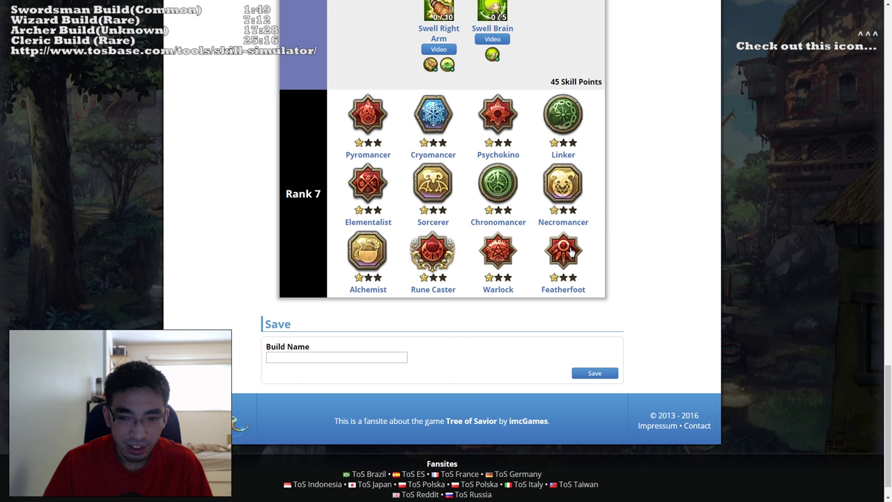
click(570, 251)
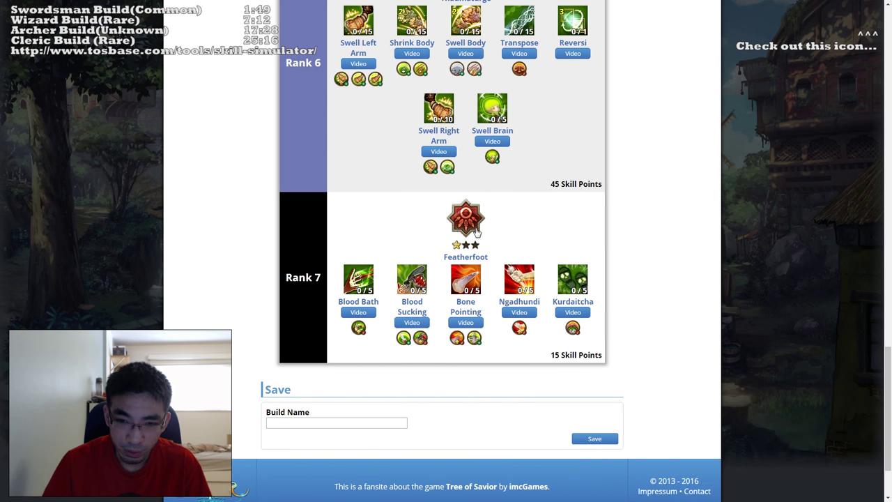
click(477, 230)
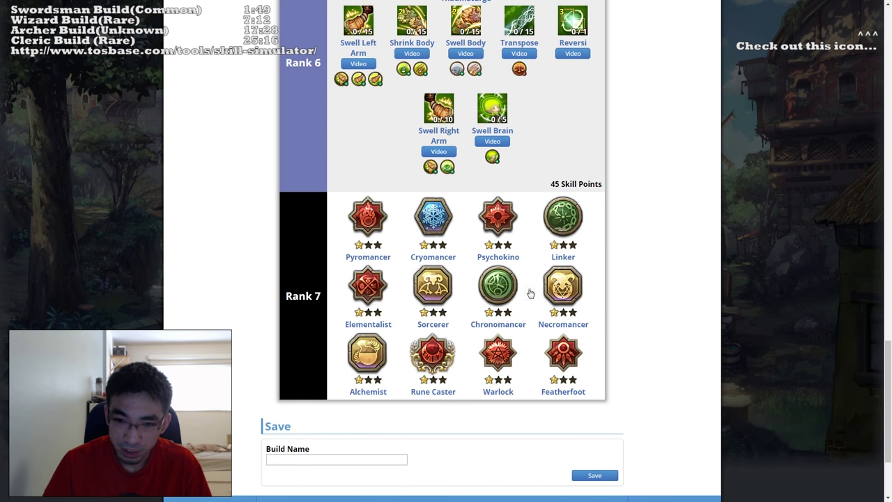
click(508, 224)
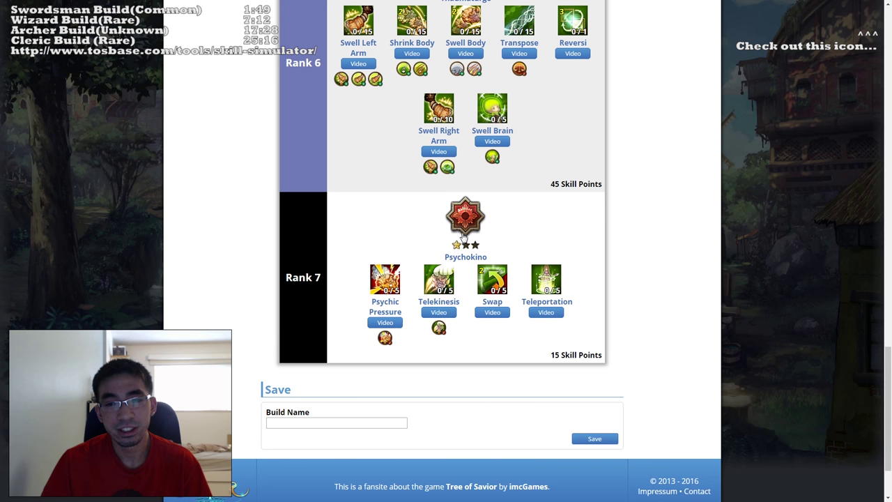
Step: Put five skill points into Energy Bolt in the Rank 1 Wizard section
scroll(627, 259, up, 20)
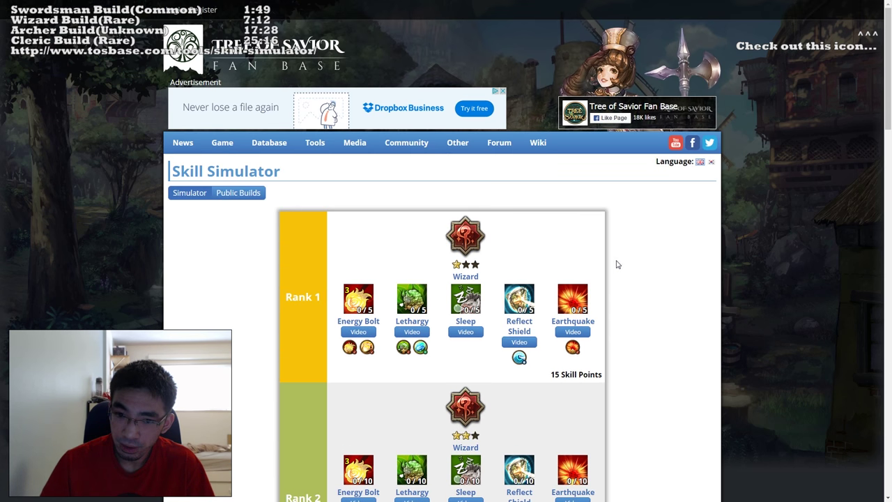
scroll(628, 161, down, 3)
scroll(488, 154, up, 4)
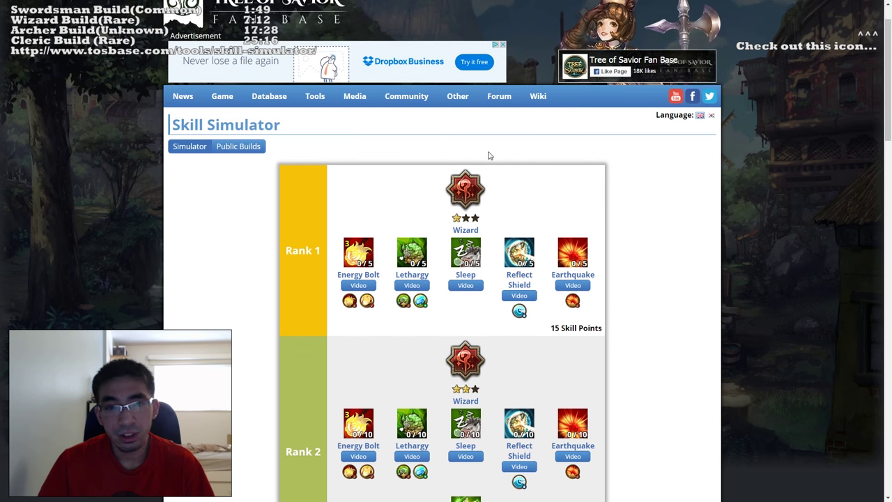
scroll(488, 174, down, 3)
scroll(504, 125, up, 3)
click(374, 215)
click(374, 215)
click(374, 215)
click(374, 215)
click(375, 214)
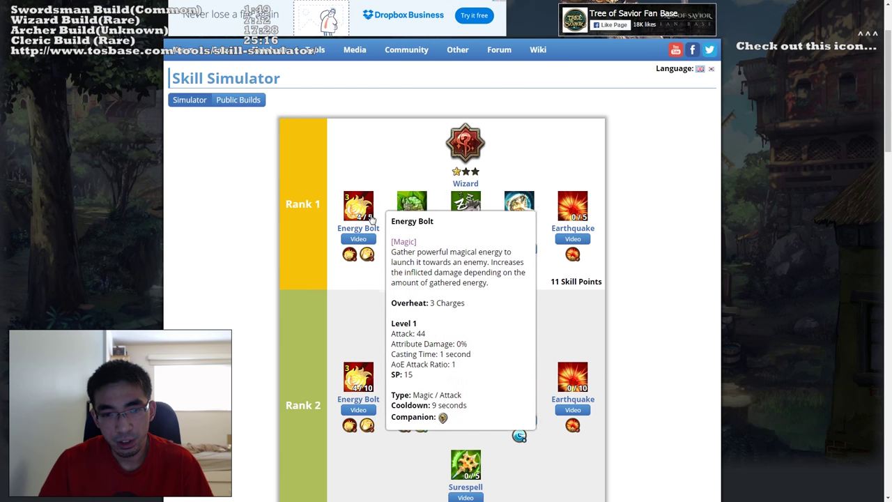
Step: Add one point each to Earthquake and Lethargy and five points to Reflect Shield at Rank 1
click(573, 211)
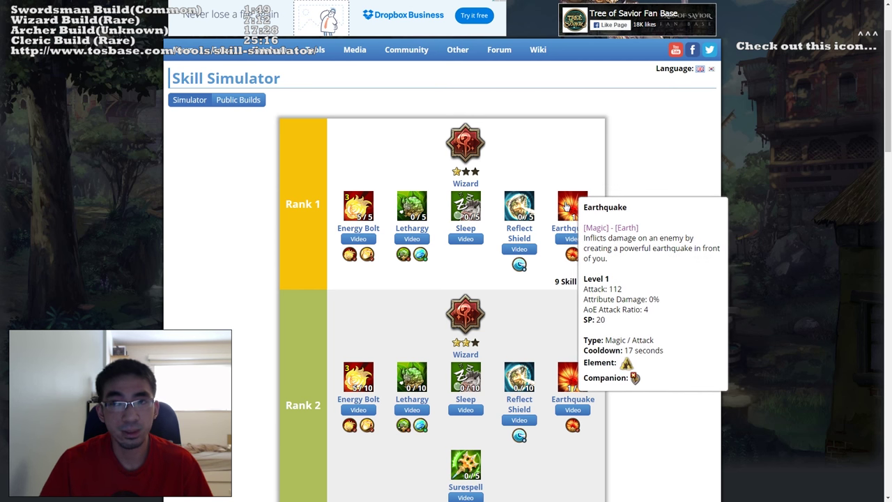
mouse_move(570, 217)
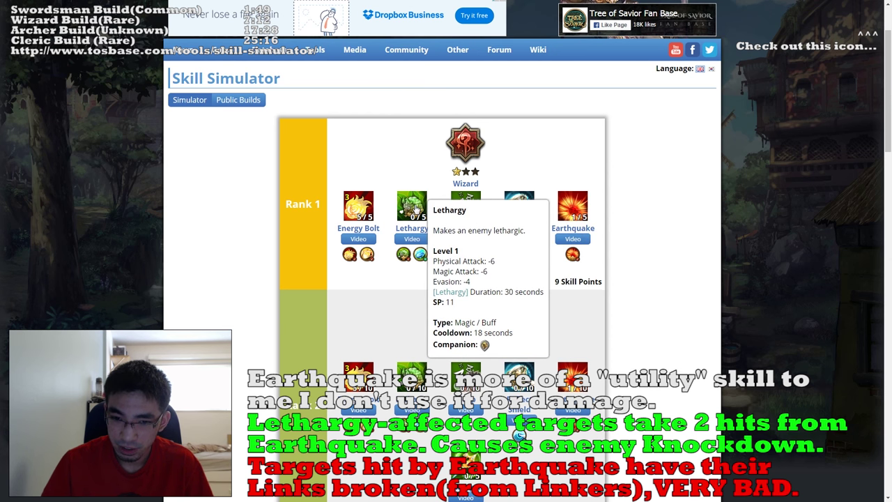
click(416, 209)
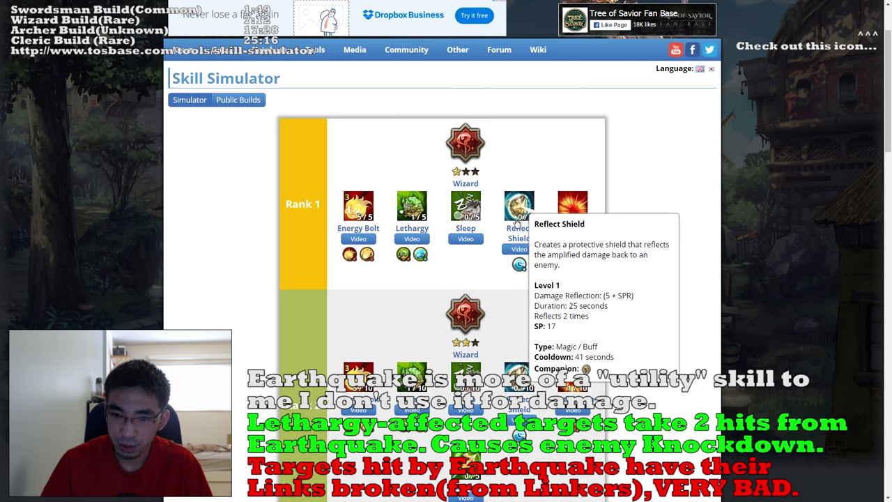
click(517, 222)
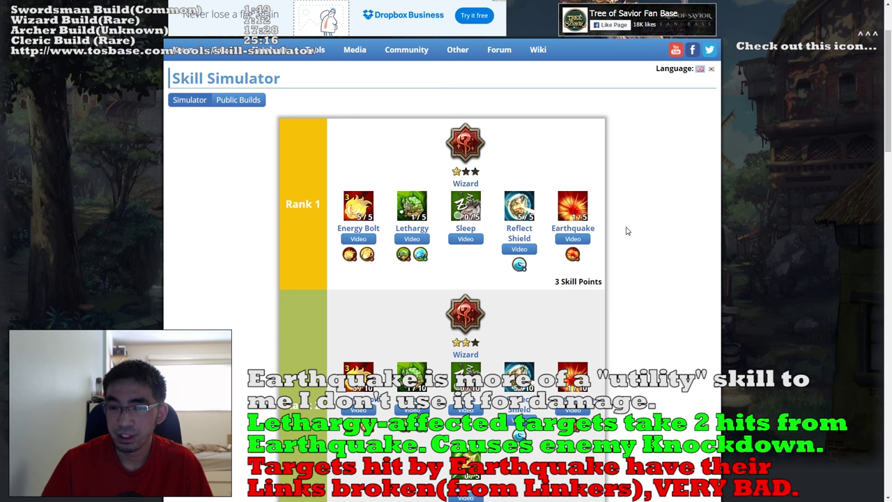
scroll(628, 228, down, 1)
scroll(635, 217, up, 1)
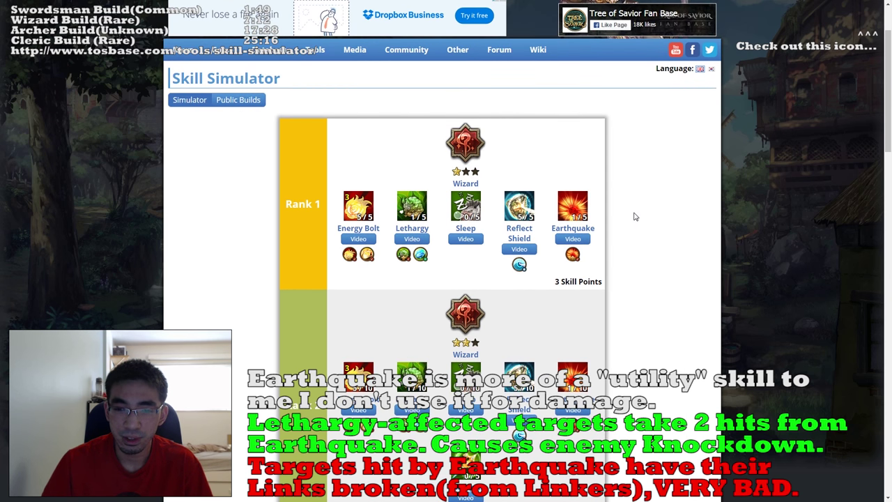
mouse_move(508, 207)
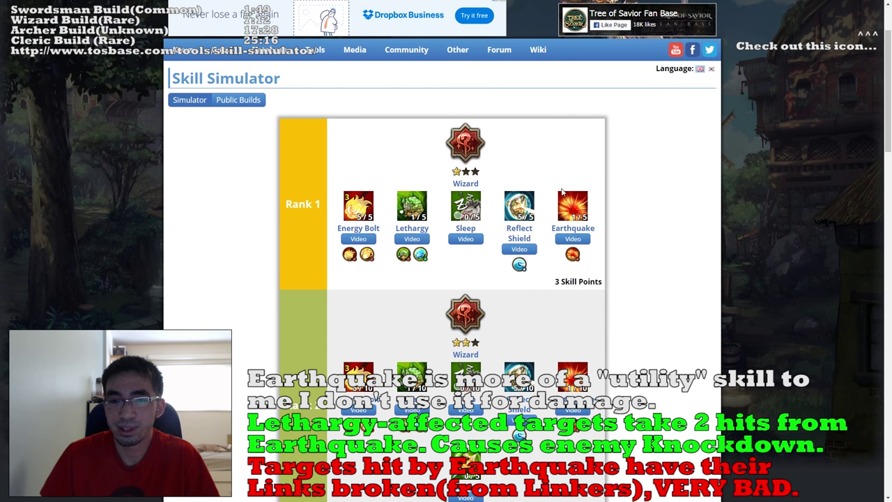
Step: Raise Energy Bolt to level 10 and Surespell to level 5 in the Rank 2 Wizard section
scroll(661, 171, down, 2)
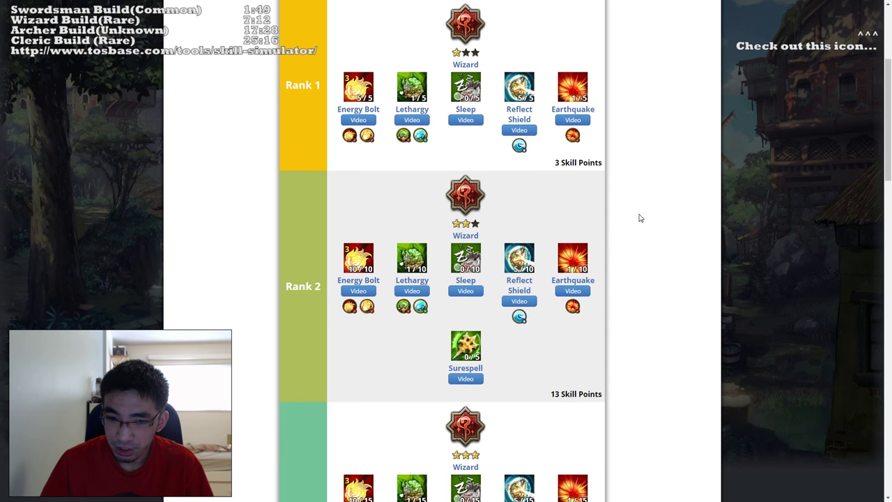
scroll(640, 216, down, 2)
mouse_move(377, 187)
scroll(644, 155, down, 2)
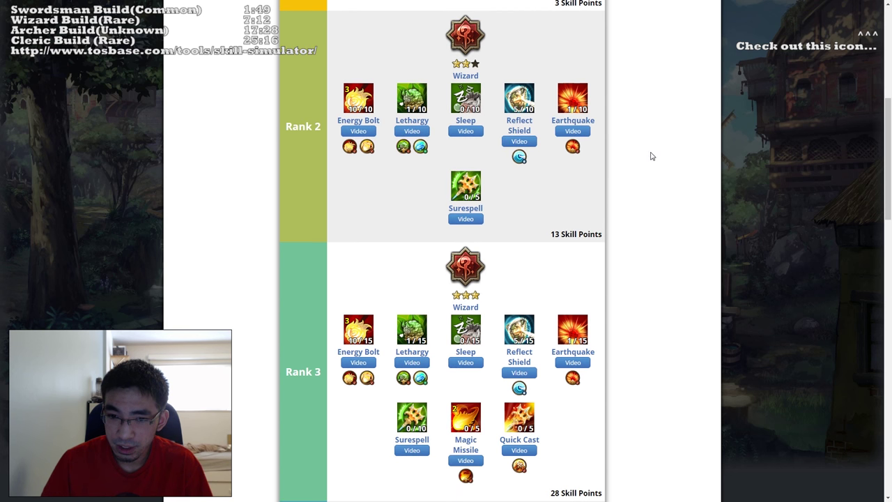
click(466, 186)
click(466, 185)
click(466, 185)
click(465, 185)
click(466, 185)
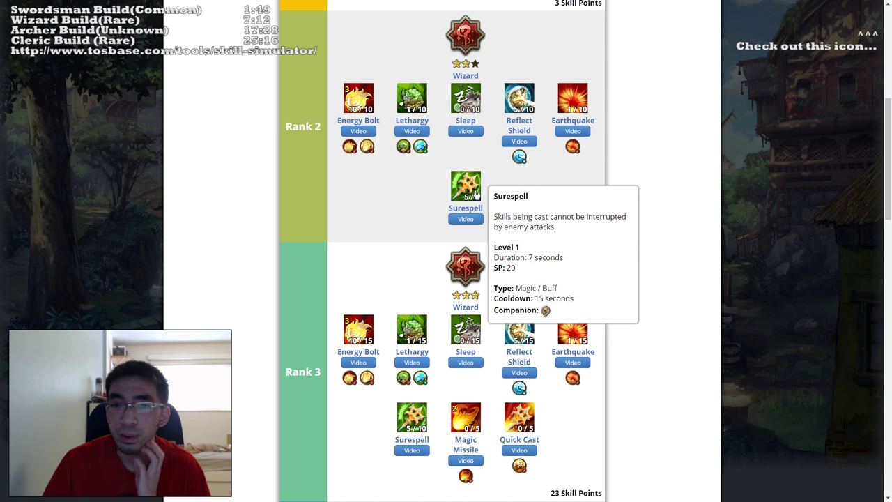
Step: Look over the Wizard point allocation in the first ranks and read the Surespell description at Rank 2
scroll(596, 128, up, 1)
scroll(597, 128, up, 2)
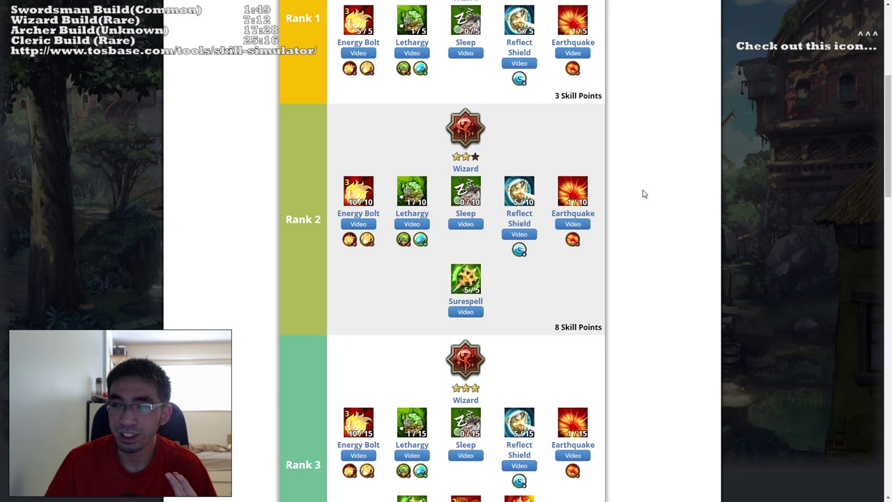
scroll(644, 194, up, 2)
scroll(644, 196, down, 3)
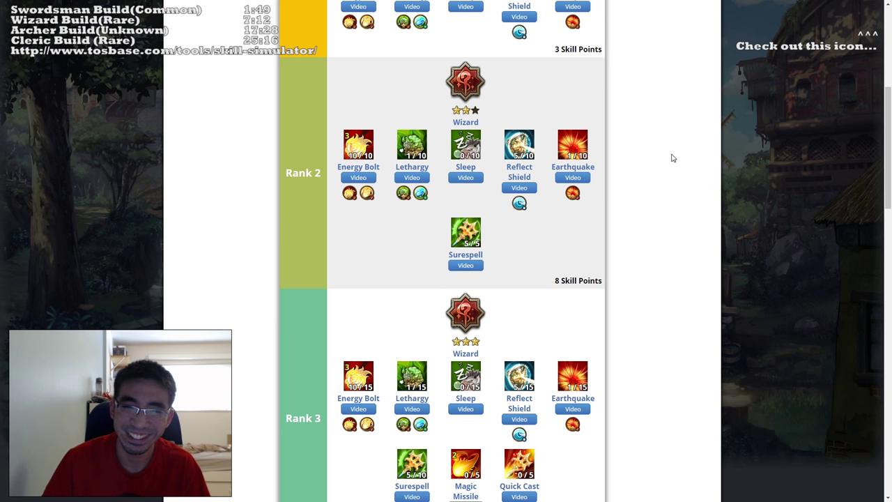
scroll(665, 164, up, 1)
scroll(600, 184, down, 2)
mouse_move(463, 197)
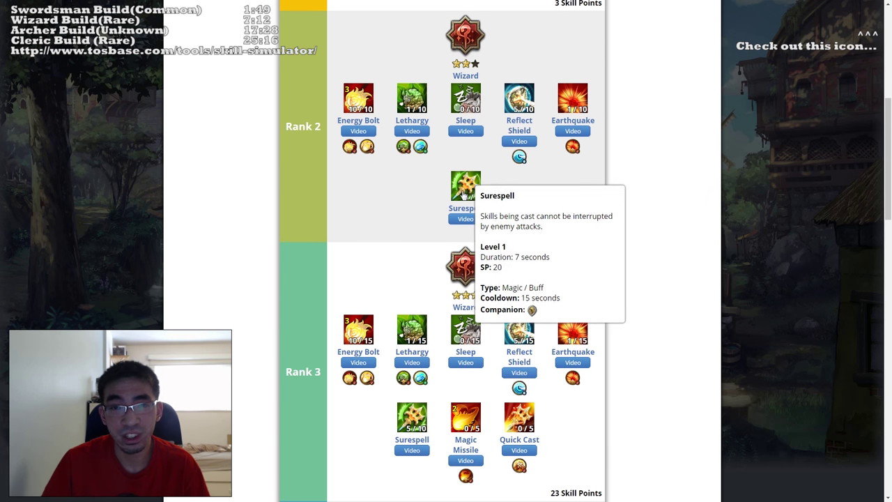
Step: Raise Magic Missile and Quick Cast to level 5 each in the Rank 3 Wizard section
scroll(648, 197, down, 3)
scroll(646, 186, down, 1)
mouse_move(471, 237)
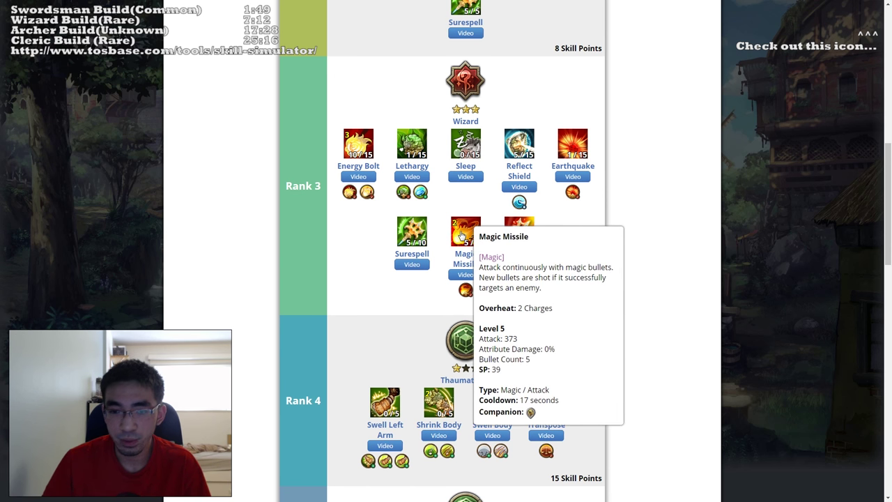
click(534, 226)
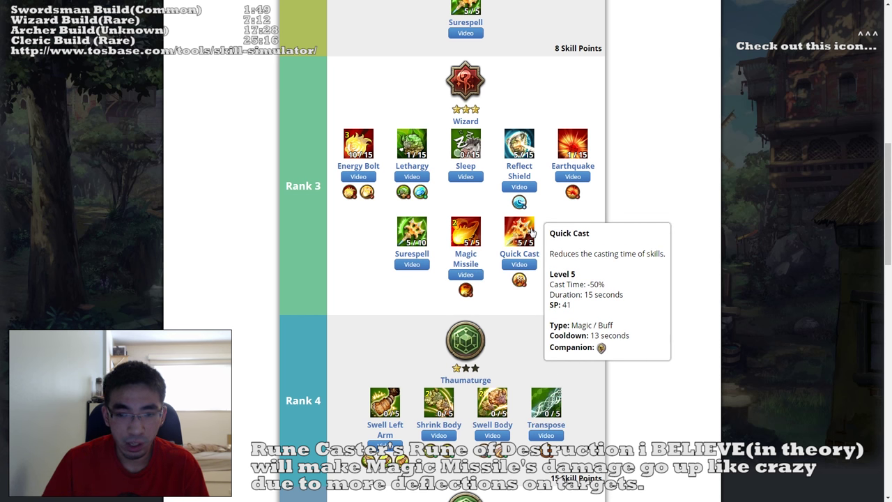
Step: Raise Energy Bolt to level 15 and spend the remaining Rank 3 points on Reflect Shield, up to level 13
scroll(667, 229, up, 2)
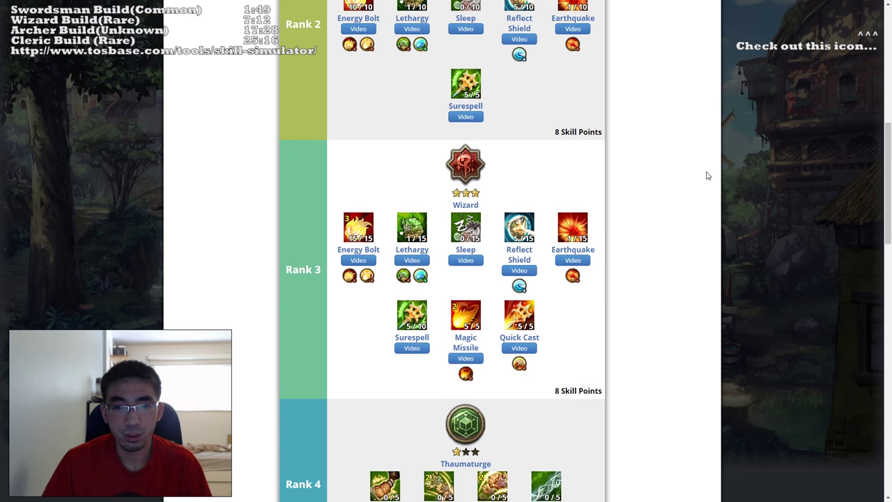
scroll(704, 180, down, 3)
click(519, 143)
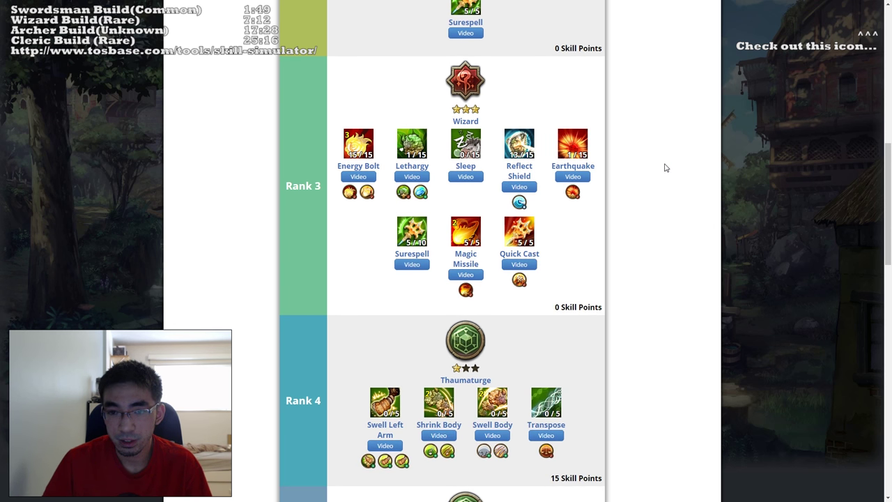
Step: Review the Rank 2 and Rank 3 Wizard allocation, the Earthquake description and the Thaumaturge skills at Ranks 4 and 5
scroll(697, 181, up, 3)
mouse_move(586, 236)
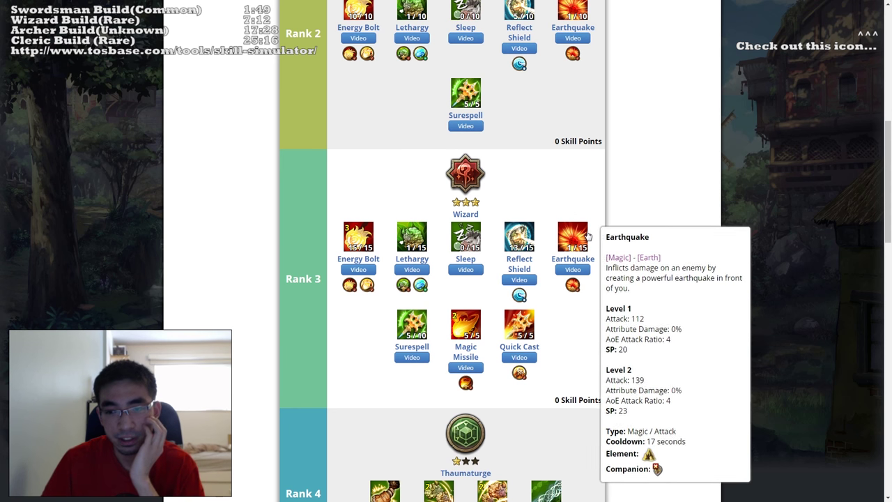
scroll(650, 246, down, 4)
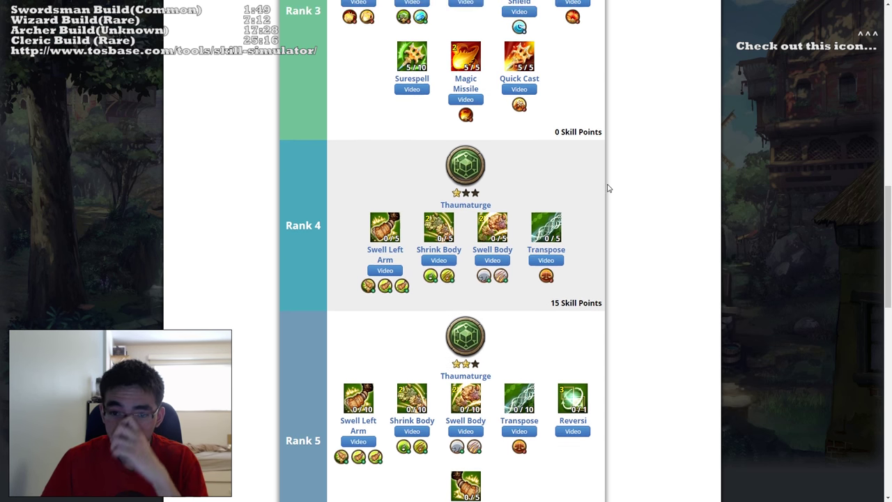
scroll(599, 188, up, 3)
mouse_move(573, 194)
scroll(613, 195, down, 2)
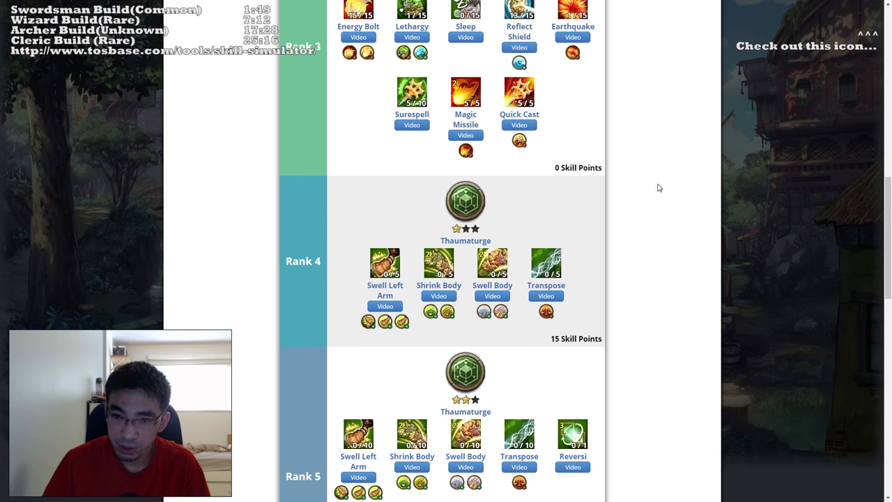
scroll(655, 209, up, 5)
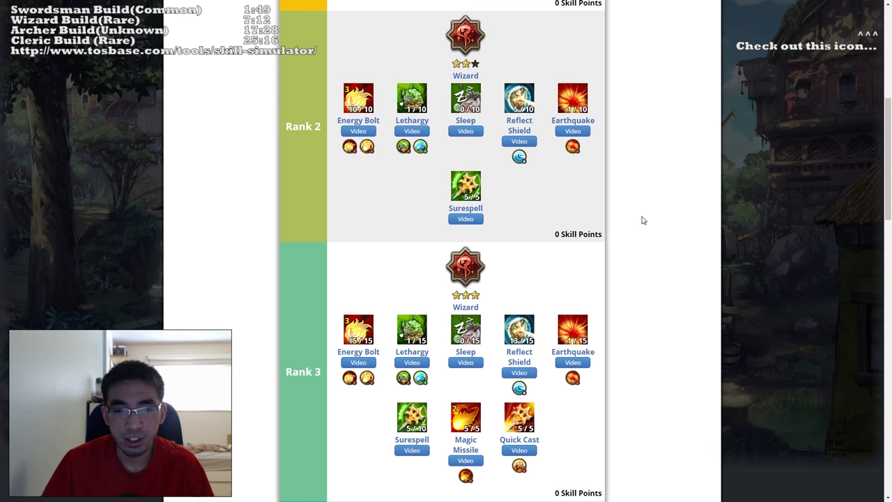
scroll(638, 212, down, 6)
scroll(621, 188, down, 2)
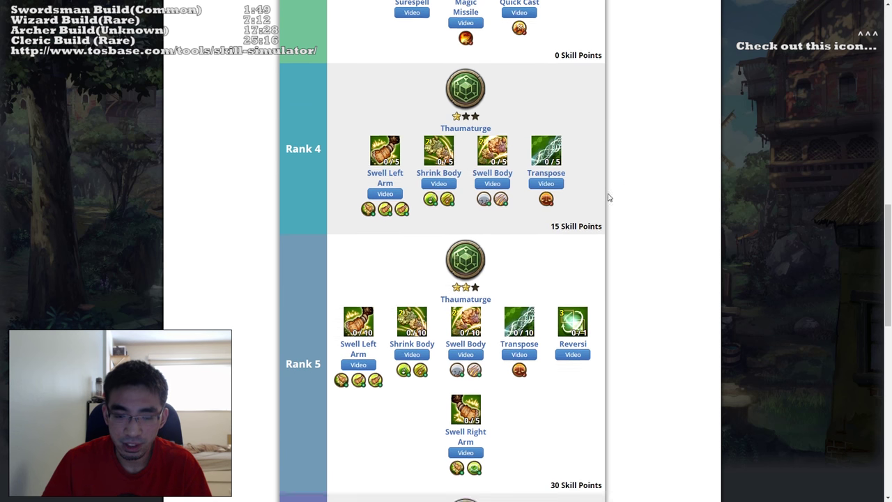
Step: Raise Swell Left Arm, Swell Body and Transpose to level 5 each in the Rank 4 Thaumaturge section
scroll(502, 146, up, 2)
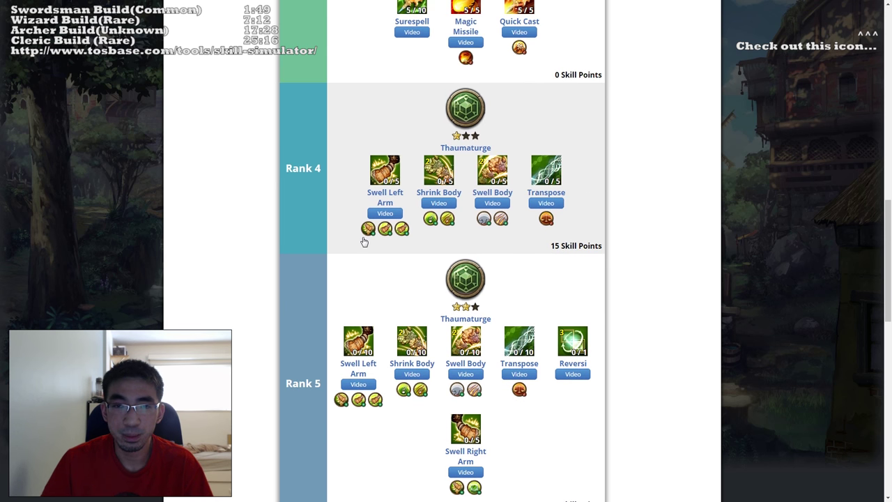
click(385, 170)
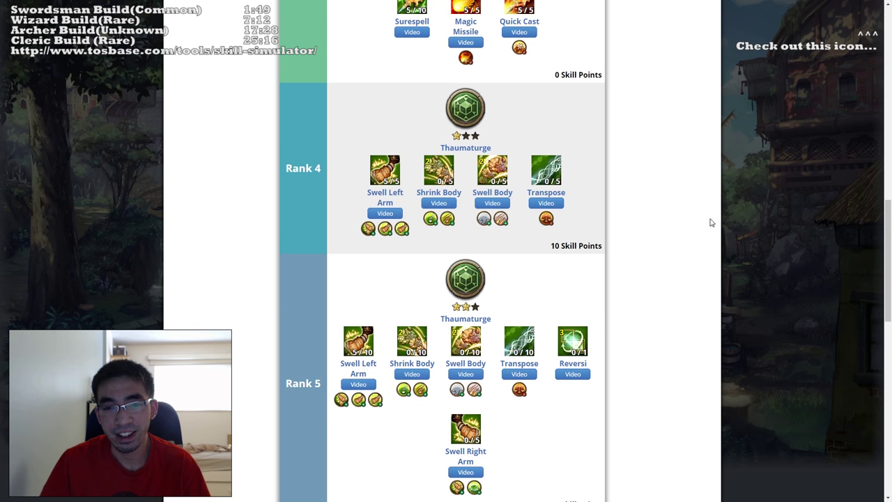
click(492, 170)
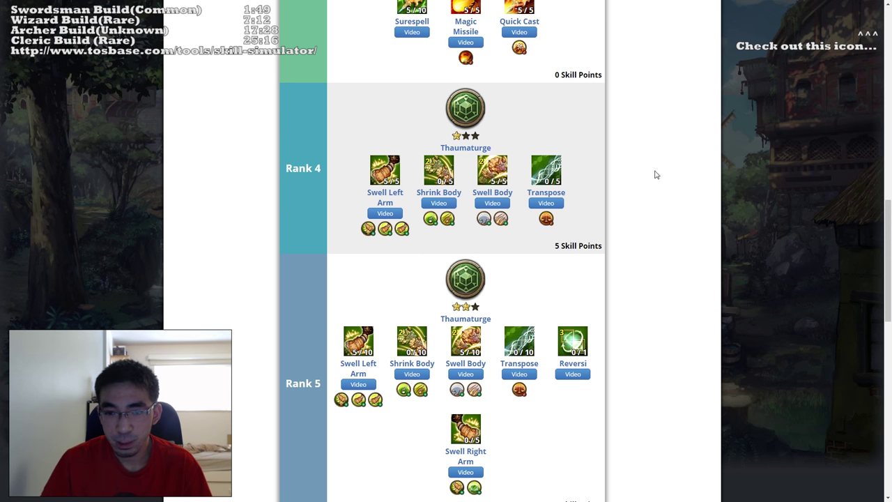
click(545, 170)
scroll(648, 174, down, 1)
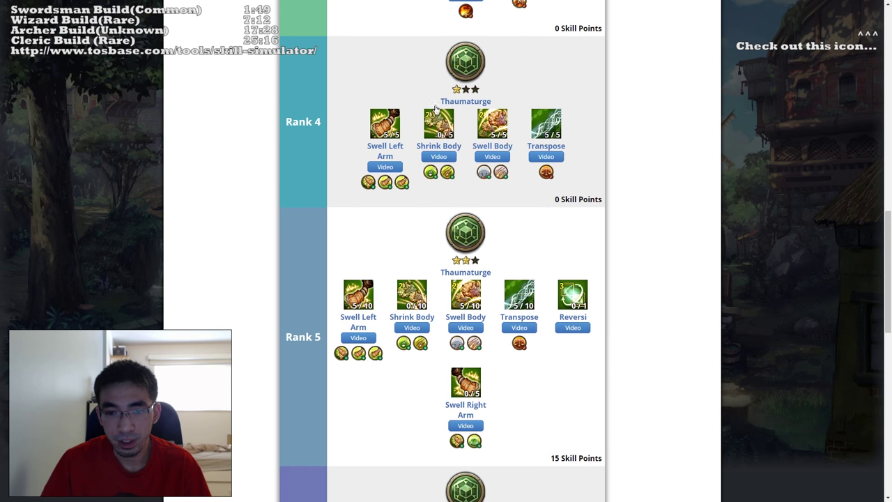
Step: Read the Rank 4 descriptions of Swell Body, its Decreased Movement Speed attribute, Shrink Body and Transpose
mouse_move(450, 175)
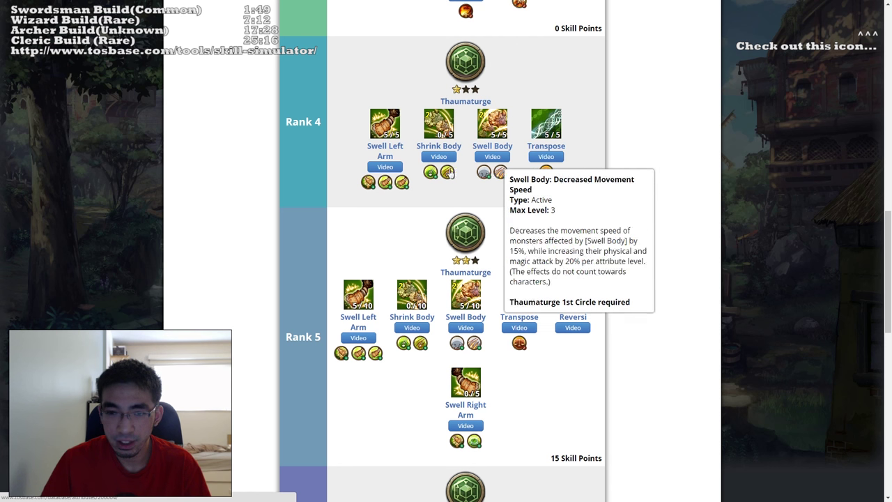
mouse_move(503, 137)
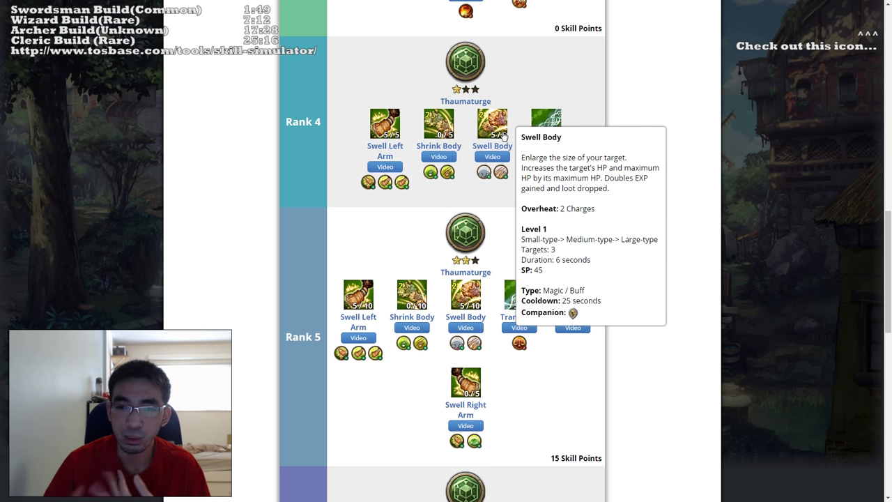
mouse_move(437, 135)
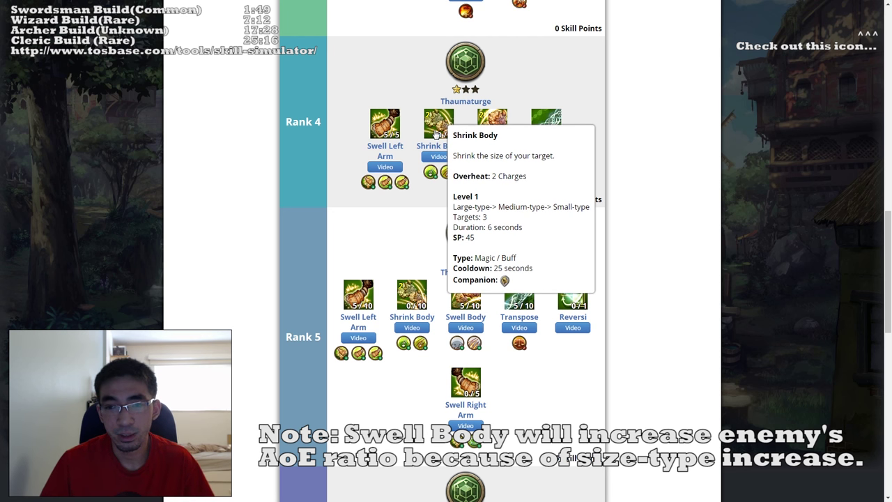
scroll(640, 135, down, 1)
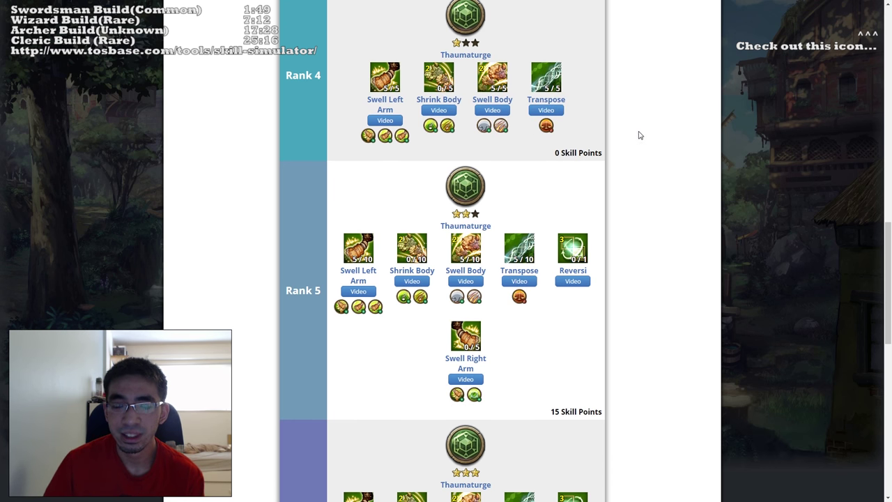
scroll(638, 136, up, 1)
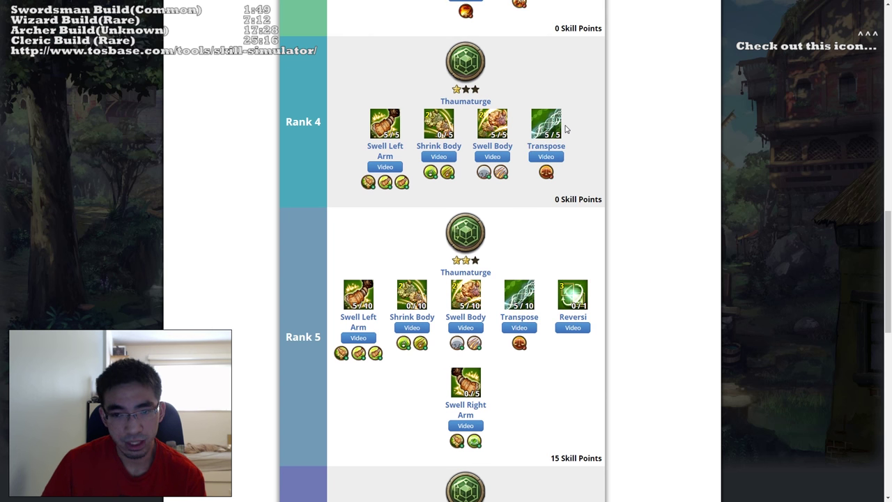
mouse_move(554, 126)
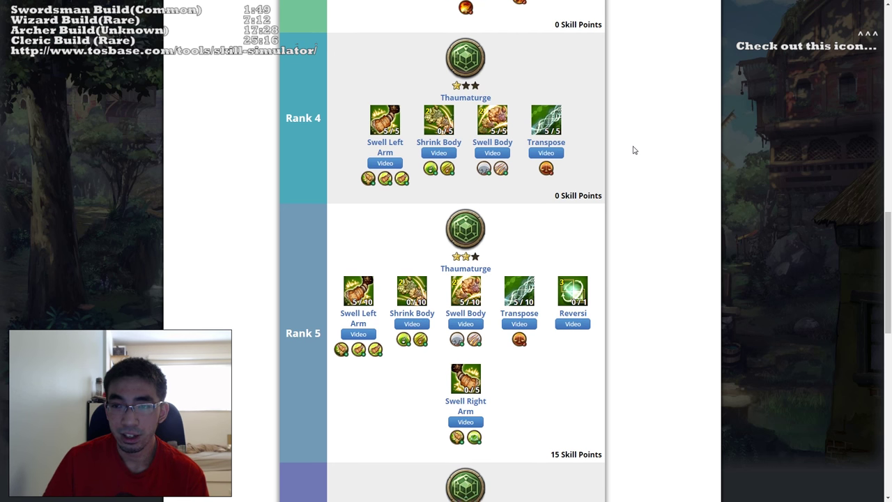
scroll(633, 148, down, 2)
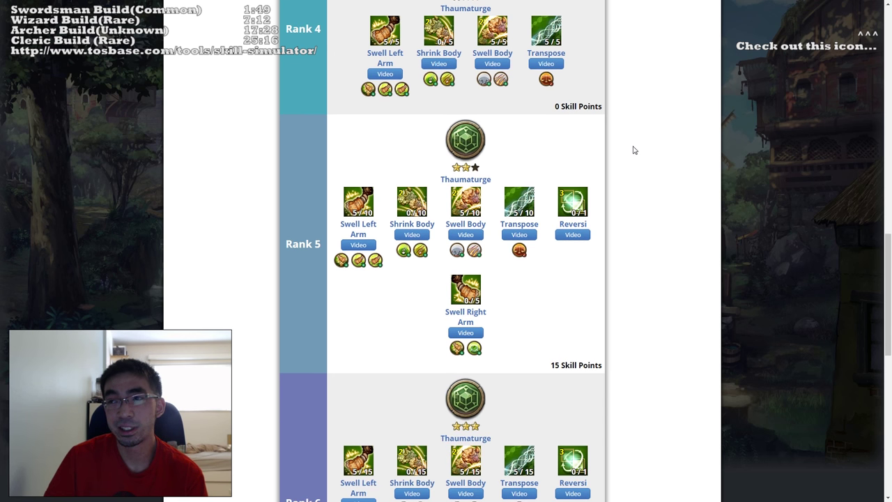
scroll(599, 143, up, 2)
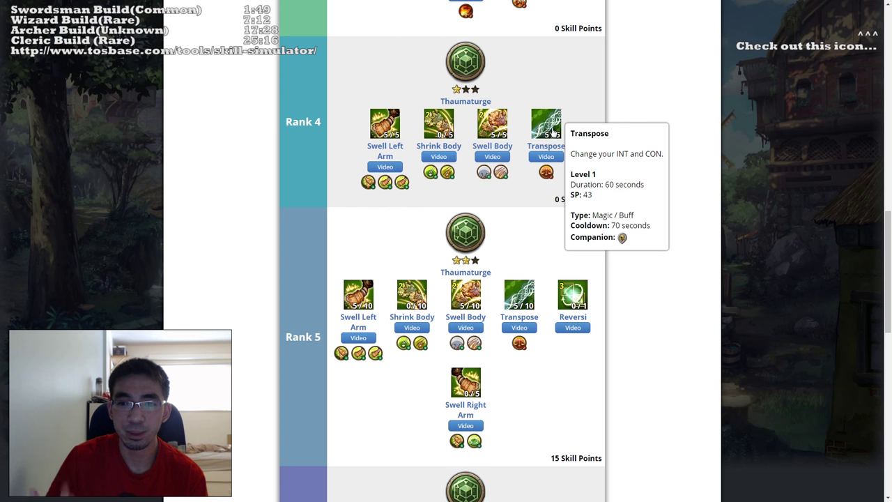
scroll(606, 124, down, 2)
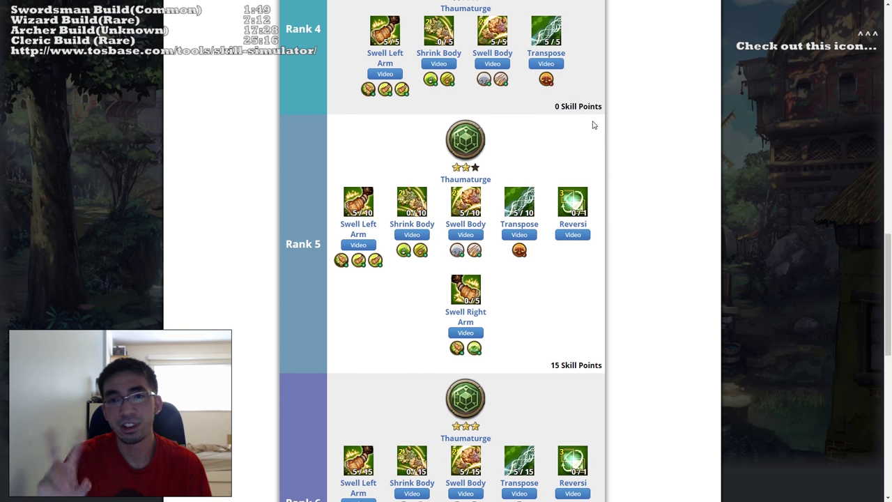
scroll(607, 133, up, 1)
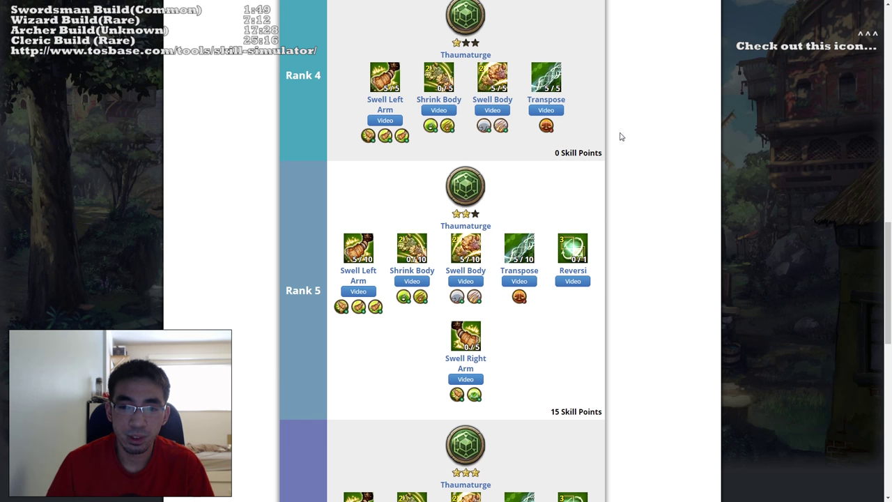
scroll(621, 137, down, 1)
scroll(516, 124, down, 1)
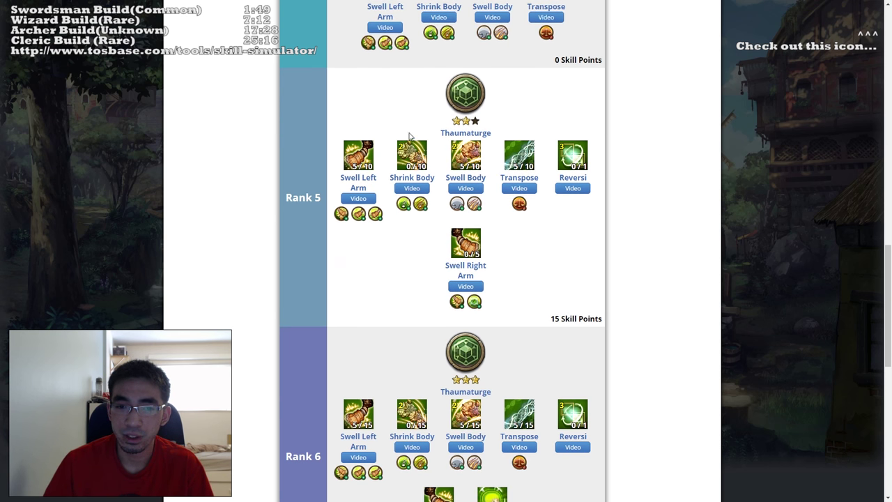
Step: Raise Swell Left Arm to level 10 in the Rank 5 Thaumaturge section
scroll(380, 138, up, 2)
click(358, 248)
click(358, 248)
click(359, 248)
click(358, 248)
click(359, 248)
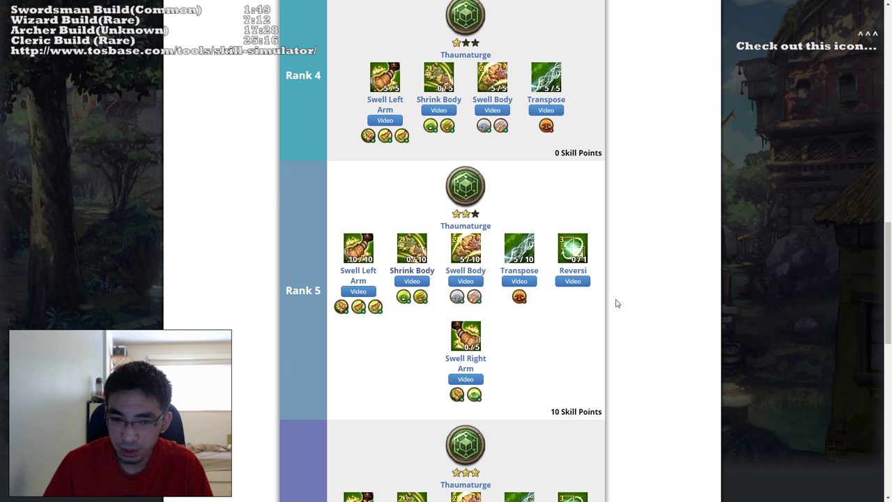
Step: Raise Swell Body to level 10 in the Rank 5 Thaumaturge section and read its description
scroll(680, 227, down, 2)
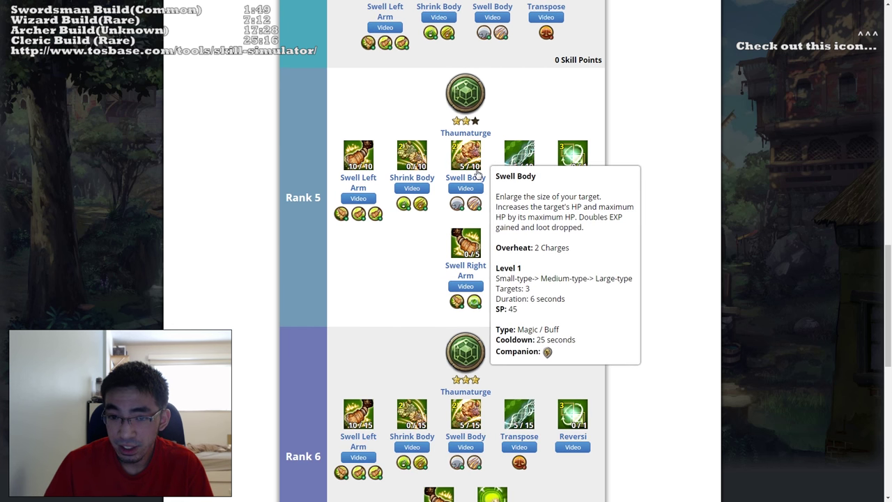
click(478, 165)
click(478, 165)
click(478, 165)
click(478, 166)
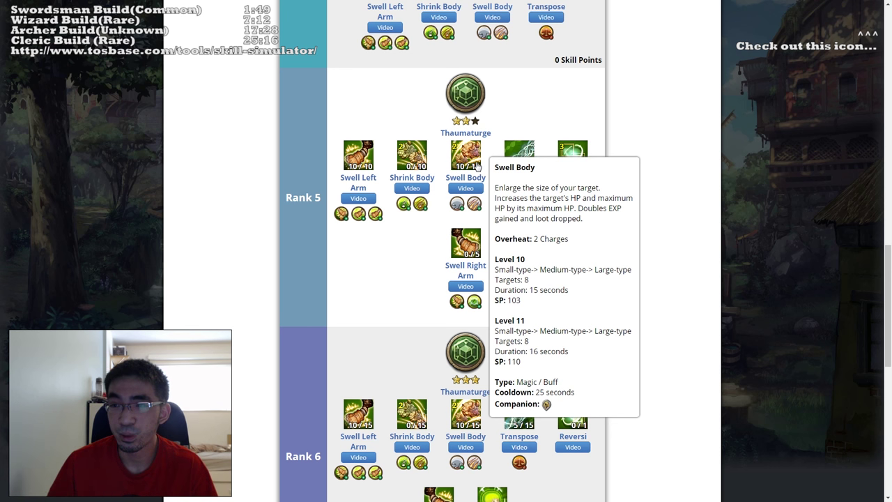
Step: Spend the remaining Rank 5 points on Swell Right Arm, raising it to level 5
scroll(652, 195, up, 1)
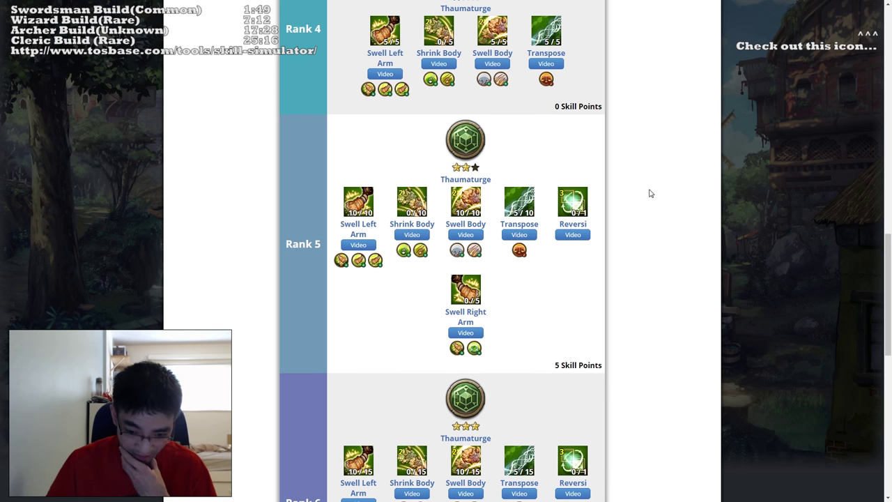
scroll(646, 199, down, 2)
scroll(640, 198, up, 2)
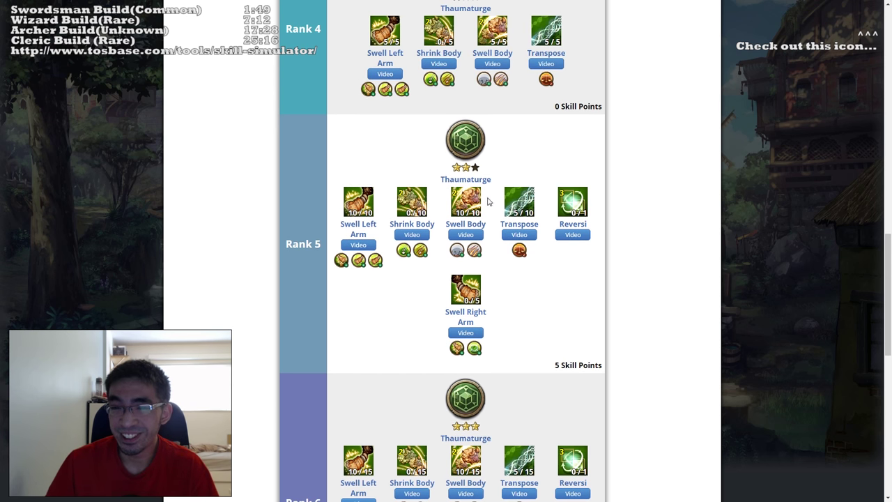
mouse_move(472, 208)
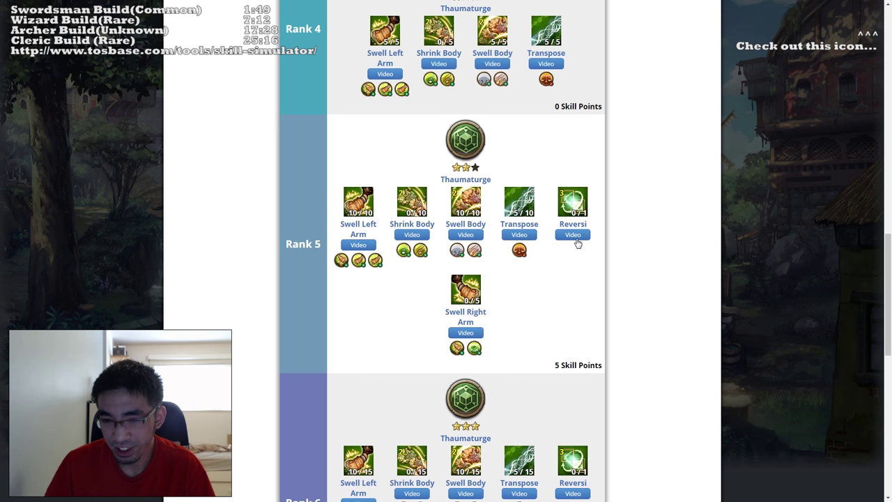
scroll(633, 245, down, 1)
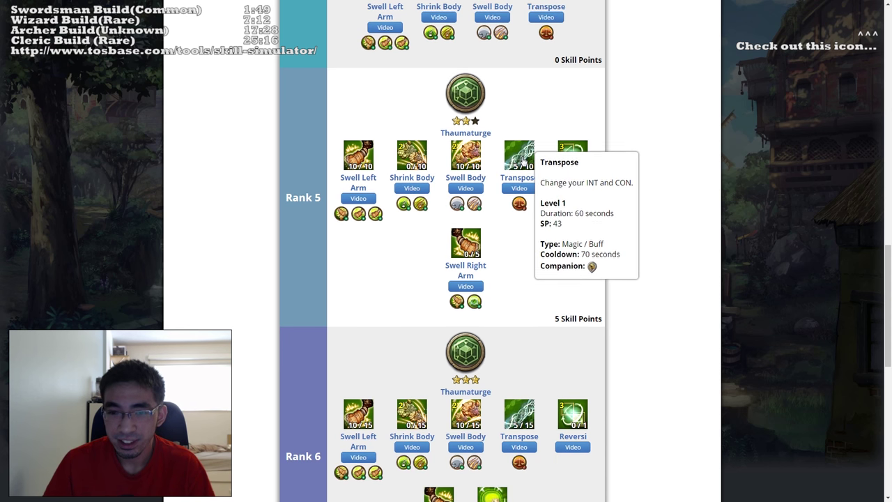
mouse_move(469, 238)
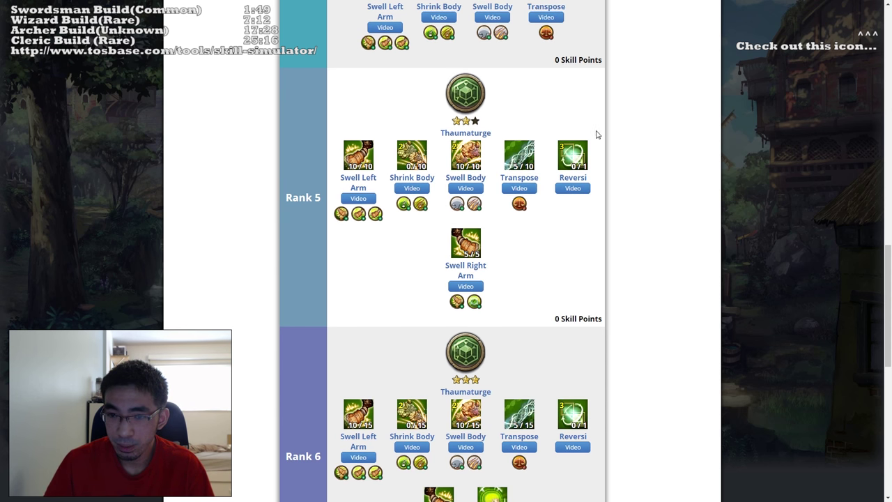
Step: Read the Reversi description, set Rank 5 Swell Body to level 9 and put the freed point into Reversi
mouse_move(578, 160)
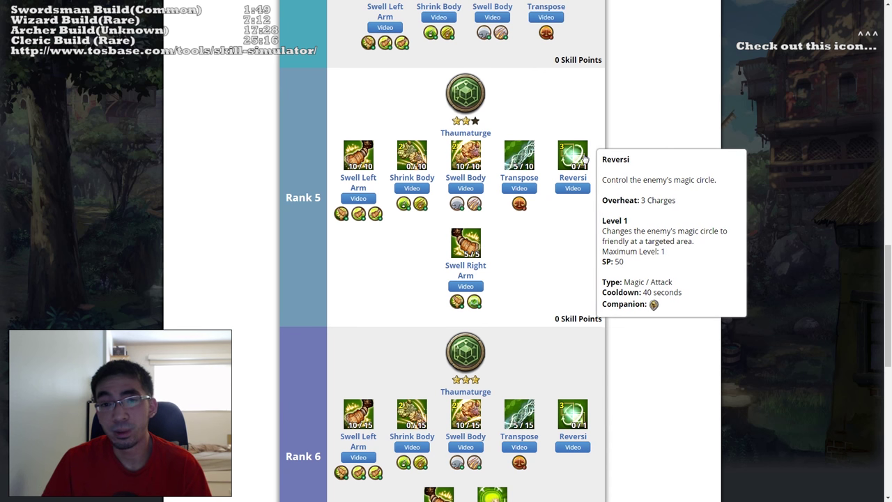
right_click(466, 155)
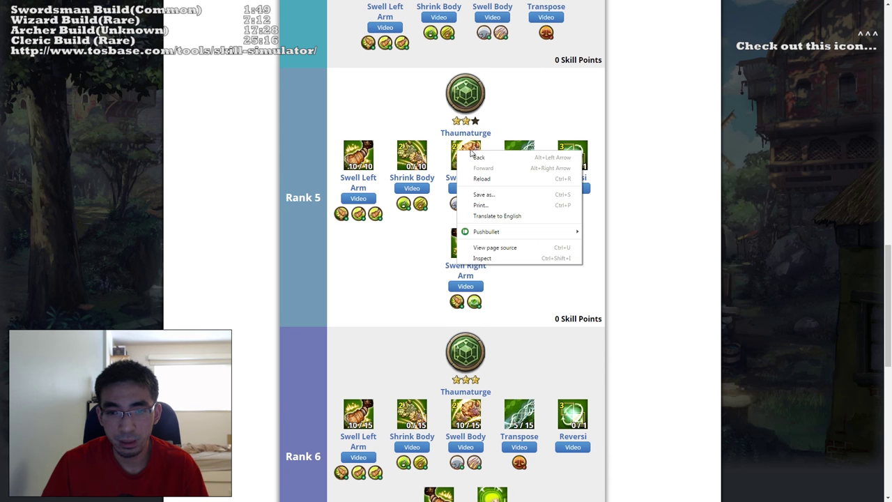
click(418, 242)
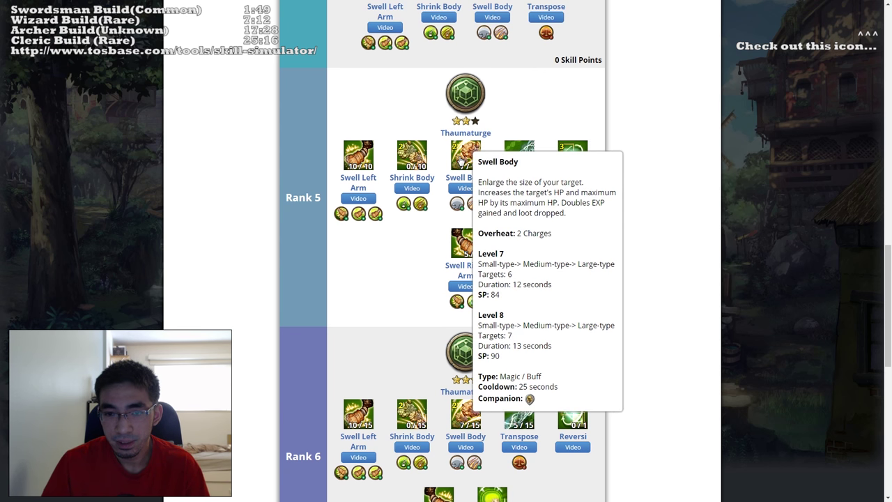
double_click(460, 160)
click(576, 156)
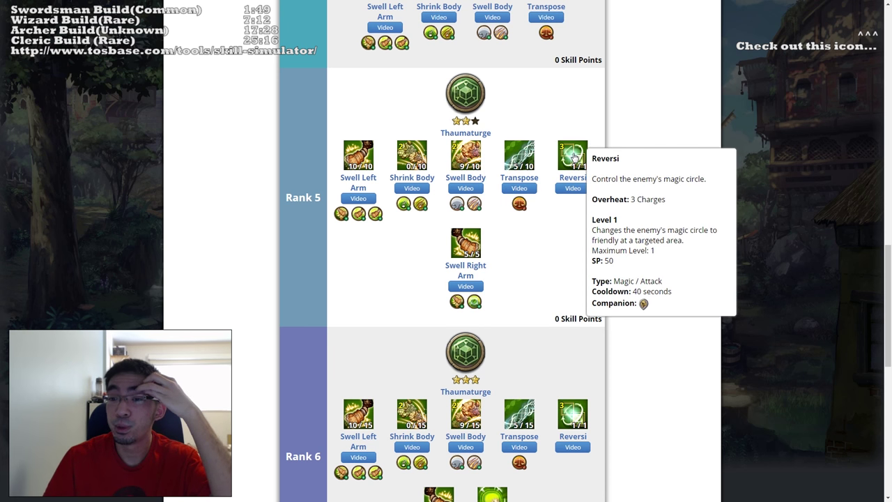
Step: Raise Swell Left Arm to level 15, Swell Right Arm to level 10 and Swell Brain to level 5 at Rank 6
scroll(624, 244, down, 1)
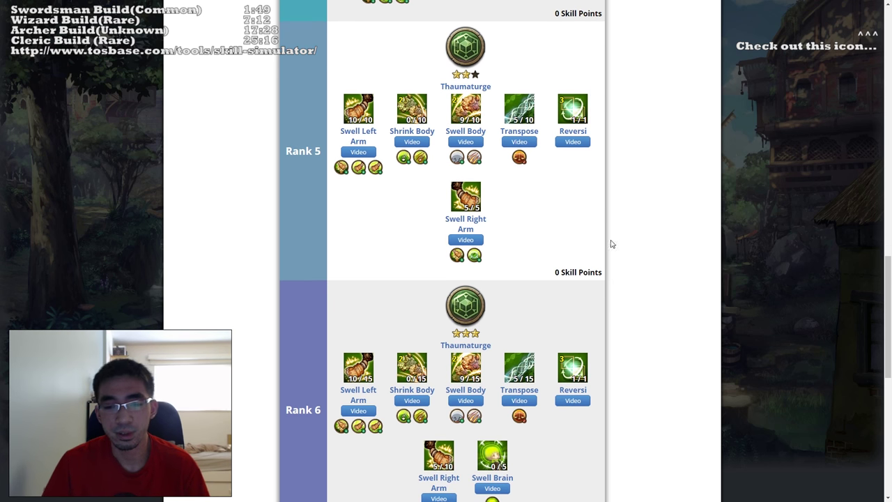
scroll(612, 244, down, 3)
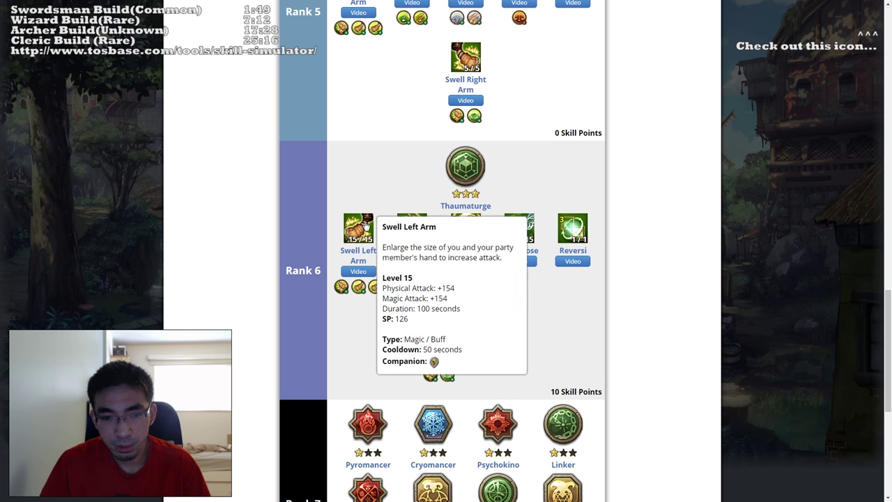
scroll(590, 275, down, 1)
click(438, 269)
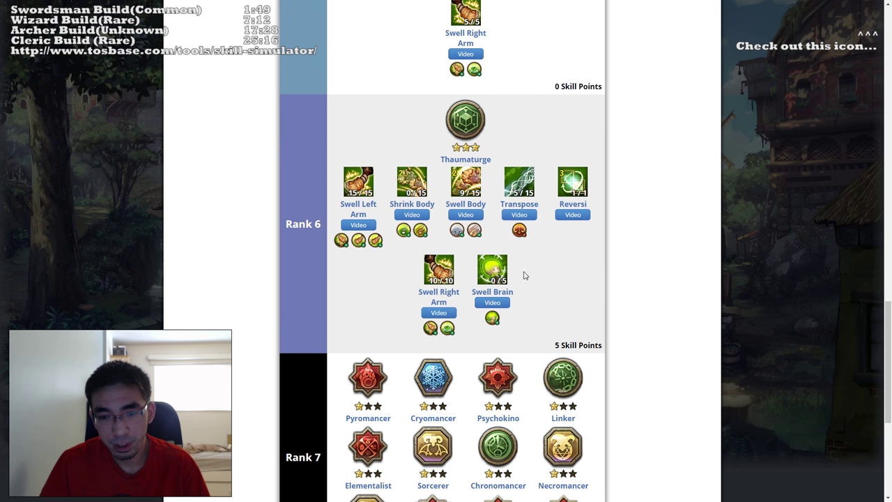
click(495, 271)
Step: Review the Thaumaturge allocation from Rank 4 to Rank 6, the Rank 7 class options and the Rank 4 Swell Left Arm description
scroll(644, 282, up, 1)
scroll(607, 282, down, 3)
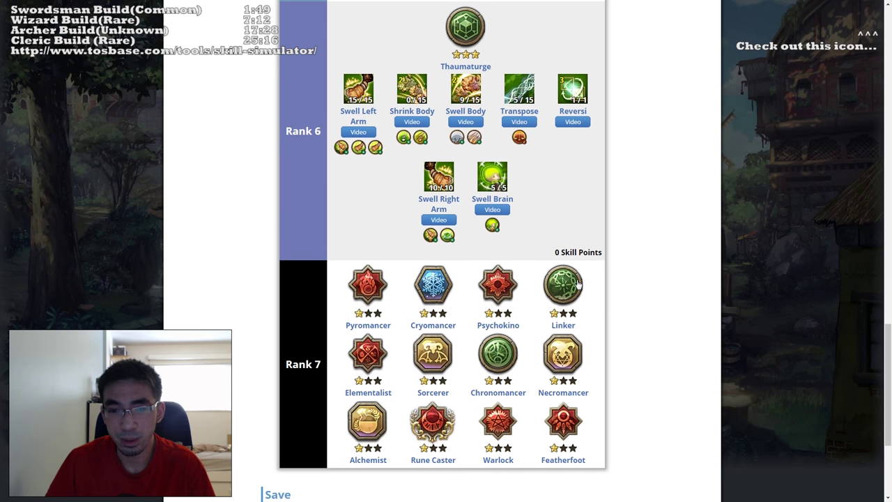
scroll(648, 238, up, 15)
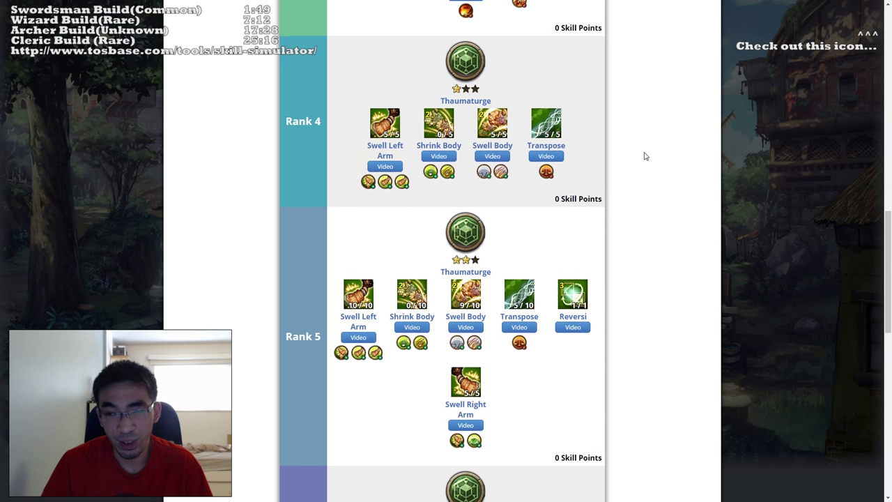
scroll(639, 159, up, 5)
scroll(639, 183, down, 10)
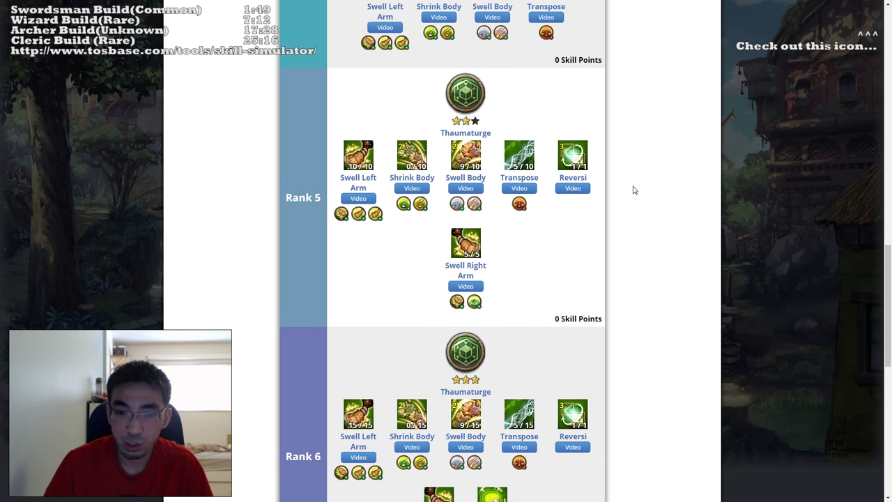
scroll(649, 204, down, 8)
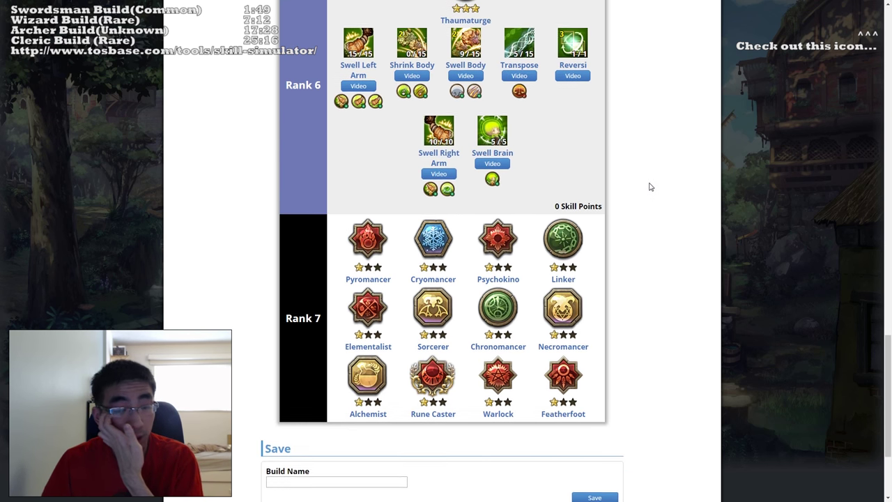
scroll(650, 186, up, 6)
scroll(640, 184, up, 8)
scroll(643, 189, down, 3)
mouse_move(397, 221)
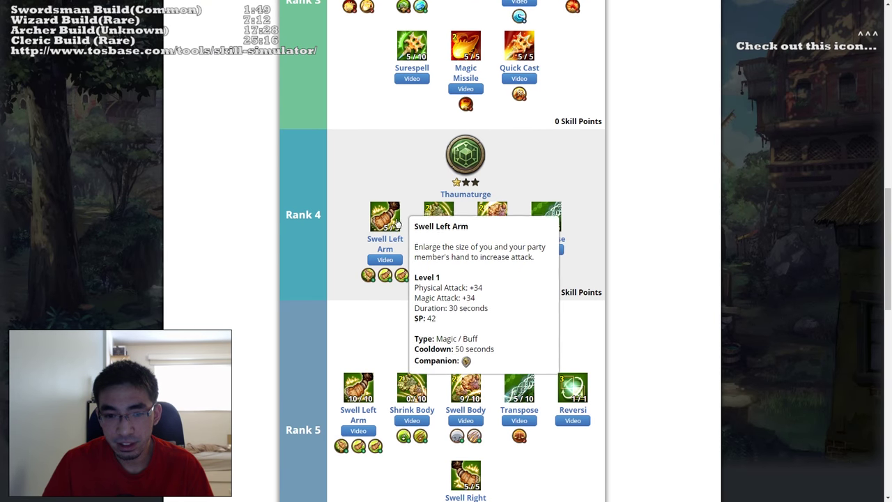
Step: Review the skill allocation of the whole build, from Rank 1 Wizard through Rank 6 Thaumaturge
scroll(404, 223, up, 1)
scroll(413, 230, down, 4)
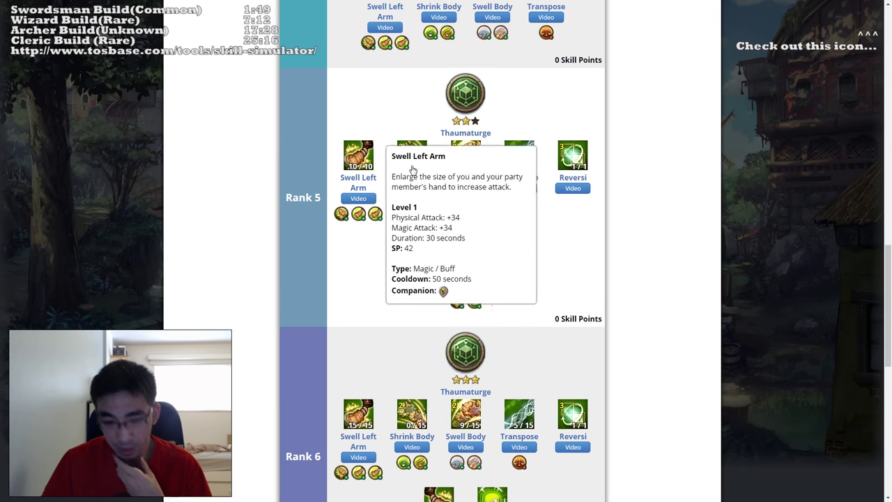
scroll(575, 286, down, 3)
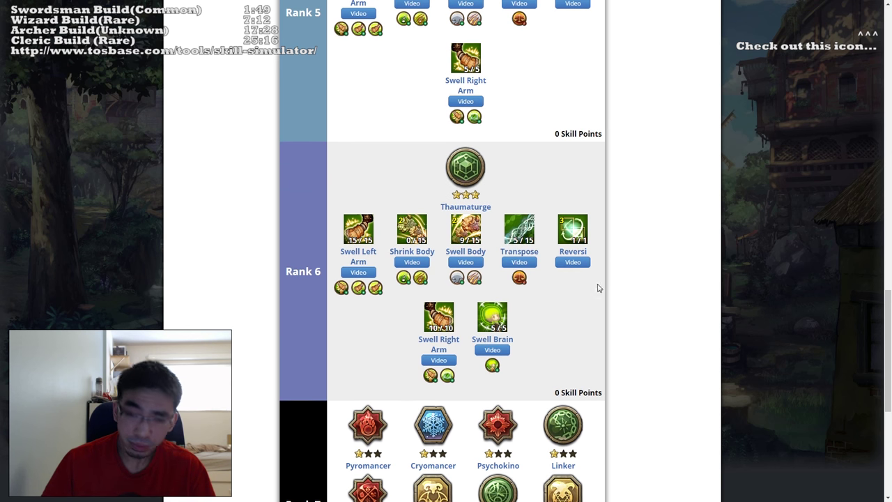
scroll(628, 288, up, 5)
scroll(661, 285, up, 8)
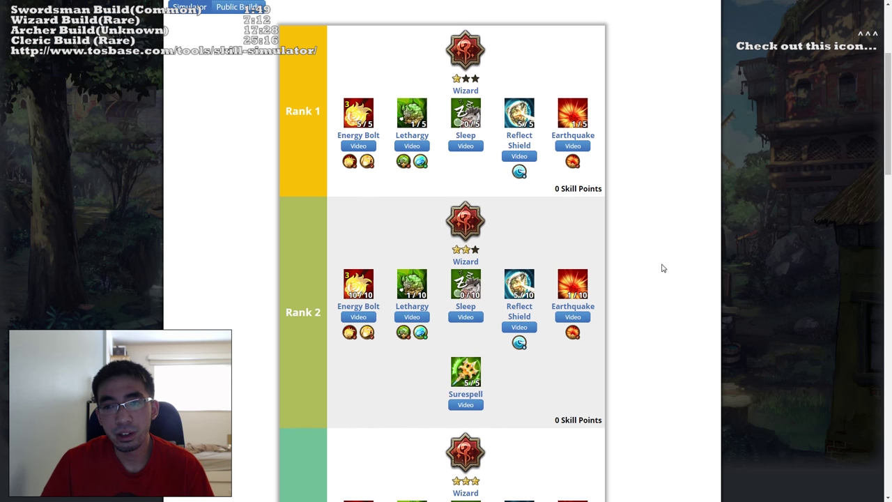
scroll(670, 230, down, 10)
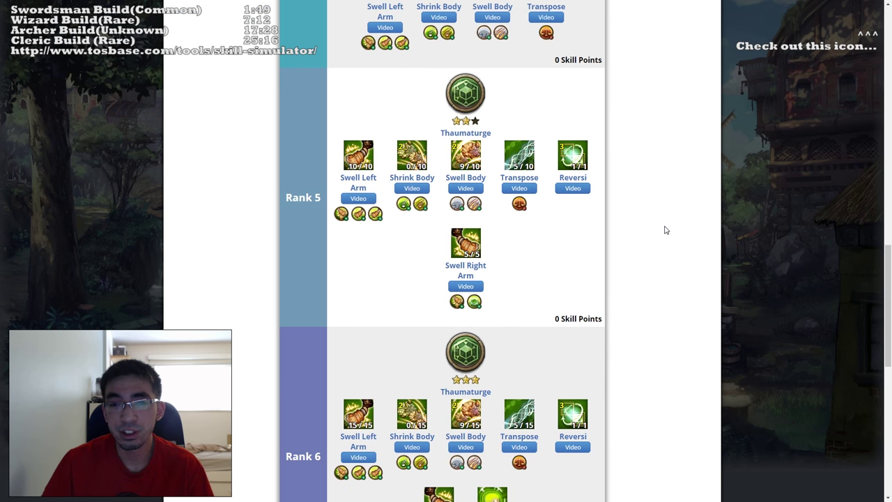
scroll(442, 279, down, 1)
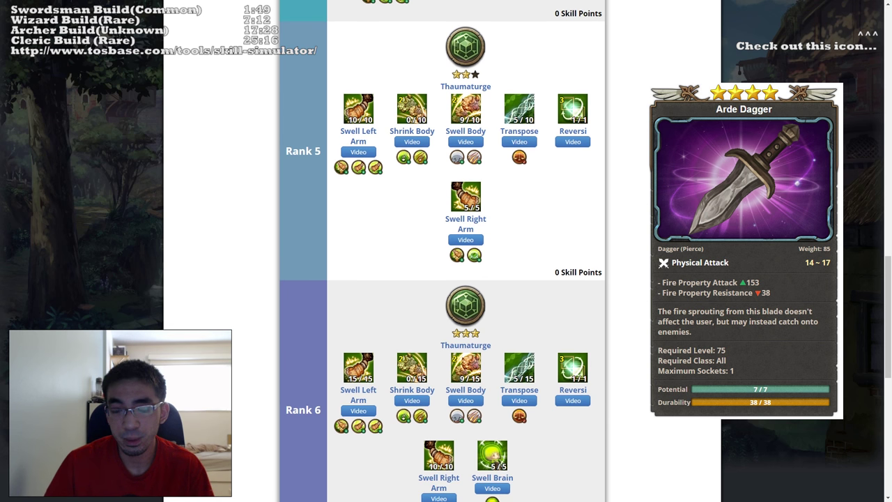
scroll(443, 251, down, 2)
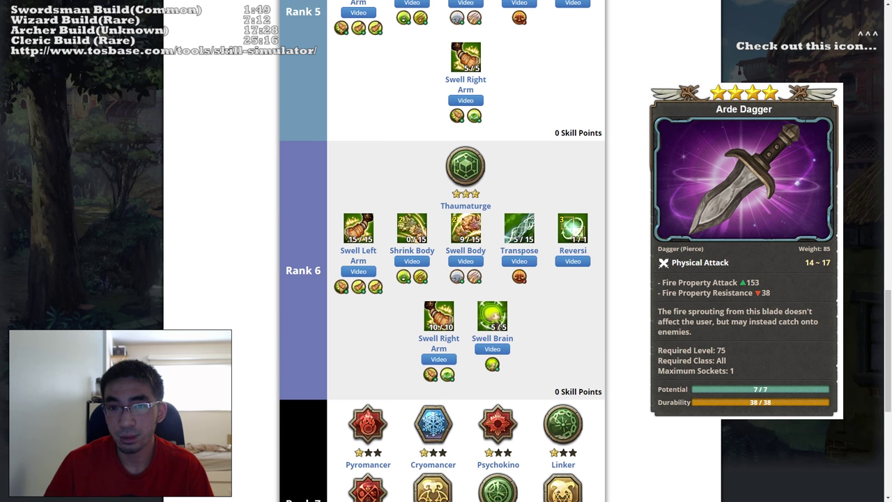
scroll(446, 251, up, 3)
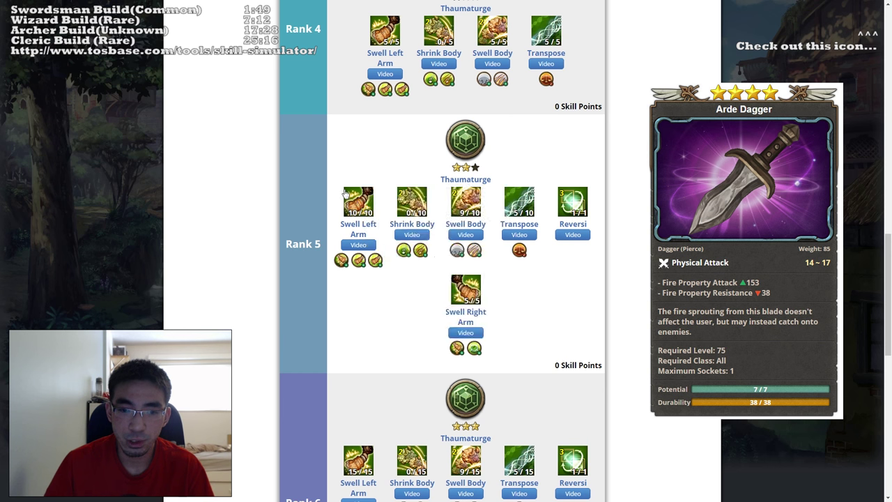
Step: Read the Rank 6 descriptions of Swell Left Arm, Swell Right Arm and Swell Brain, including the Swell Brain: Enhance attribute
scroll(418, 405, down, 2)
scroll(425, 415, down, 2)
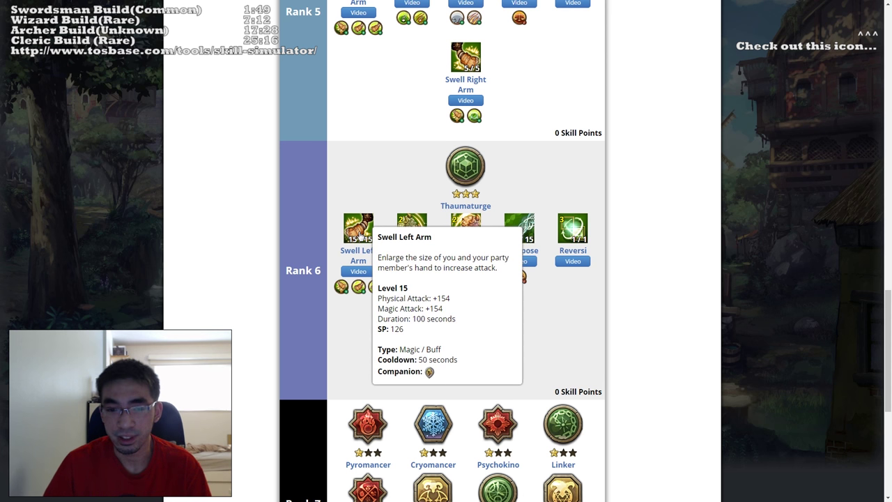
mouse_move(441, 310)
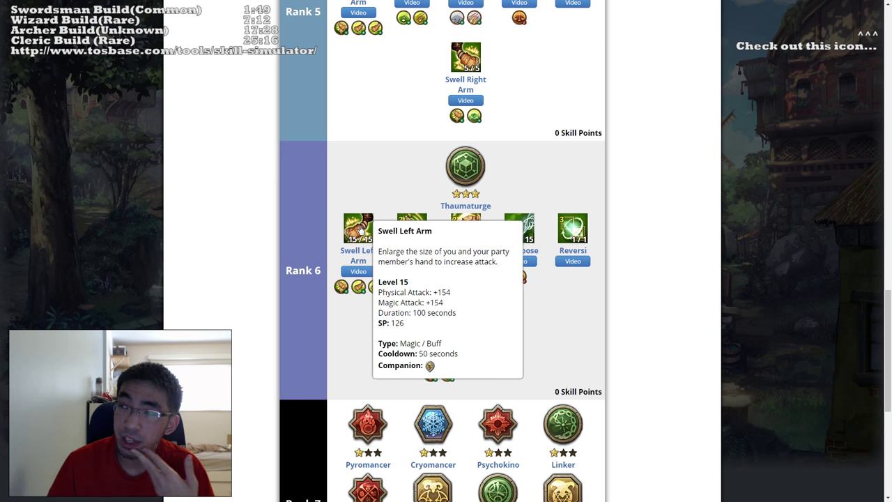
scroll(591, 317, down, 1)
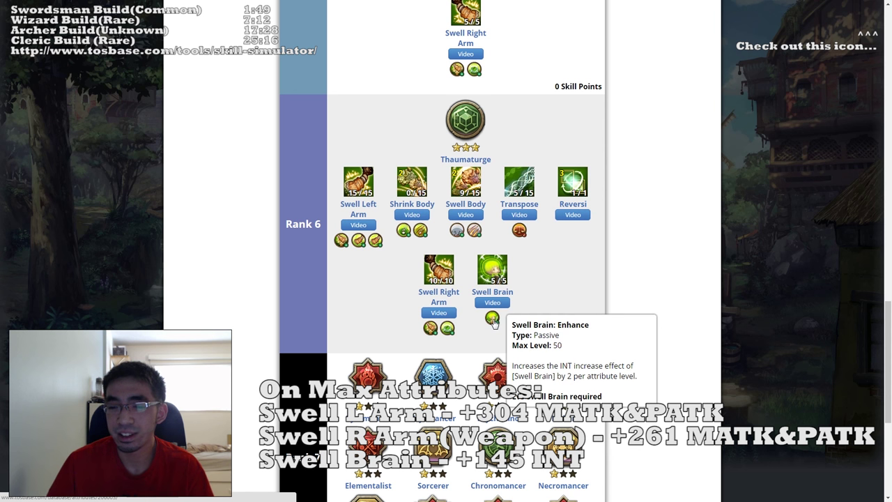
mouse_move(492, 269)
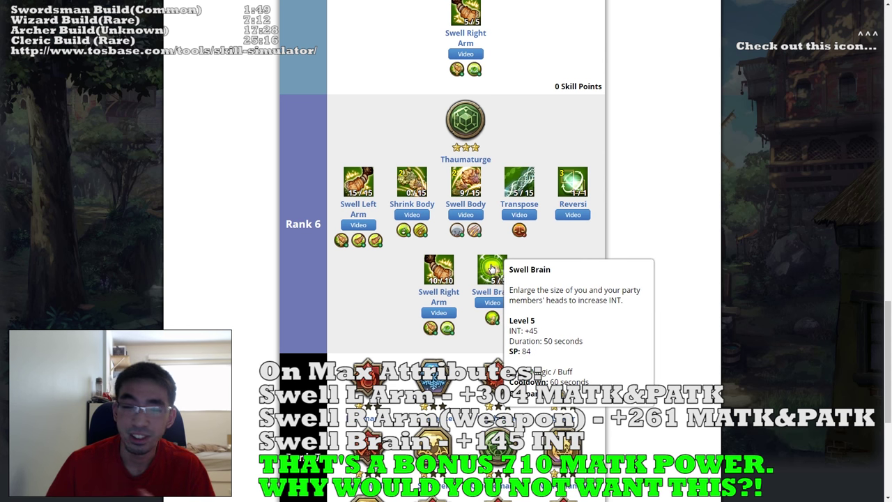
Step: Examine the Quick Cast: Magic Damage attribute at Rank 3 alongside the Thaumaturge buffs in the following ranks
scroll(613, 234, up, 5)
scroll(661, 236, up, 4)
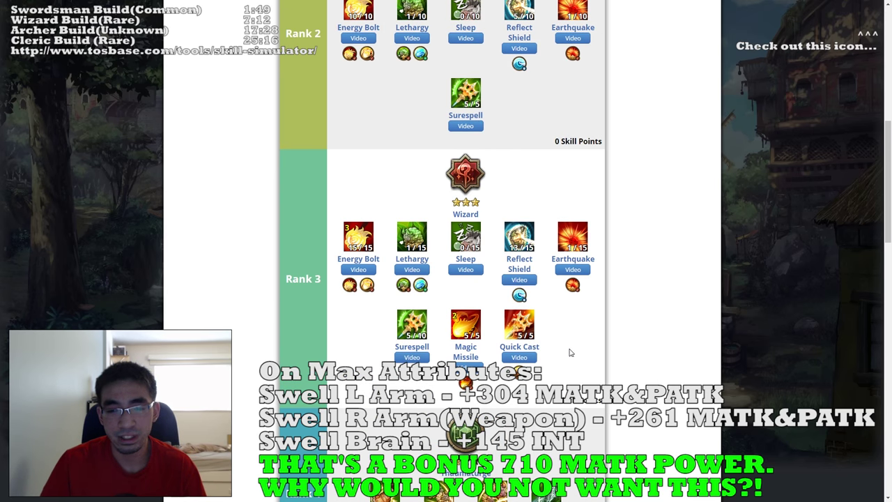
scroll(569, 353, down, 1)
mouse_move(520, 331)
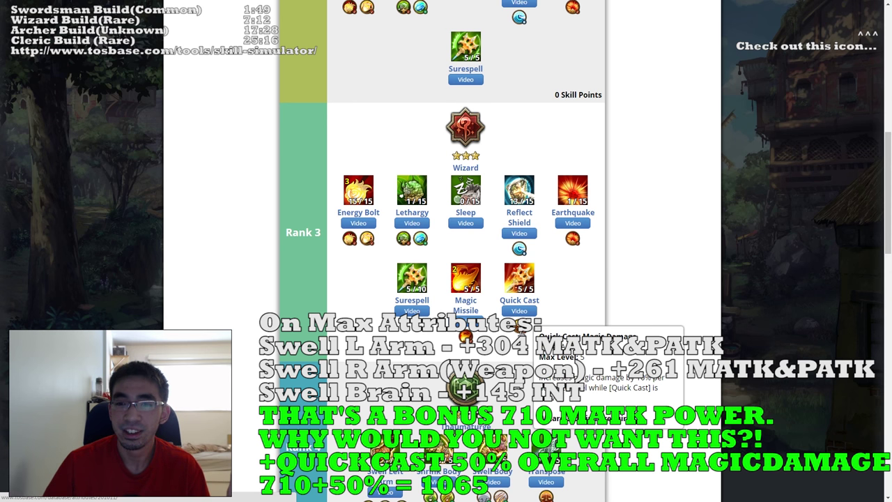
scroll(325, 198, down, 3)
scroll(648, 259, down, 1)
scroll(649, 259, down, 1)
scroll(648, 259, up, 3)
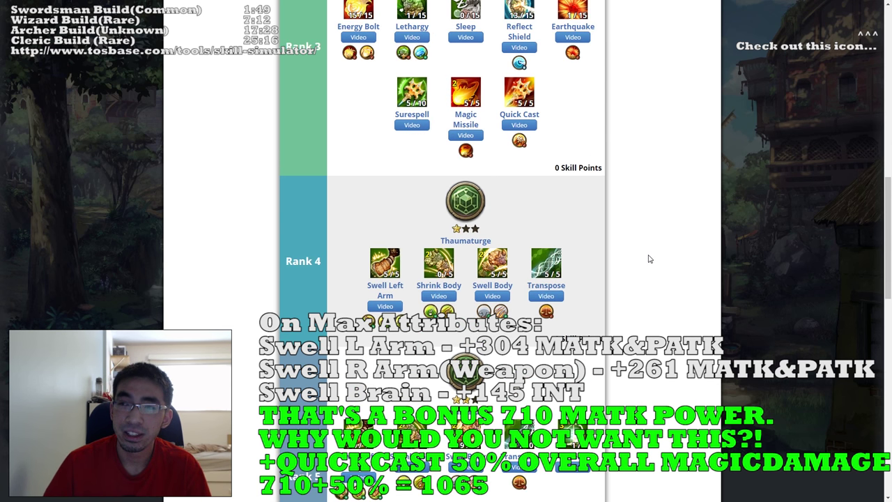
scroll(648, 259, up, 2)
mouse_move(521, 283)
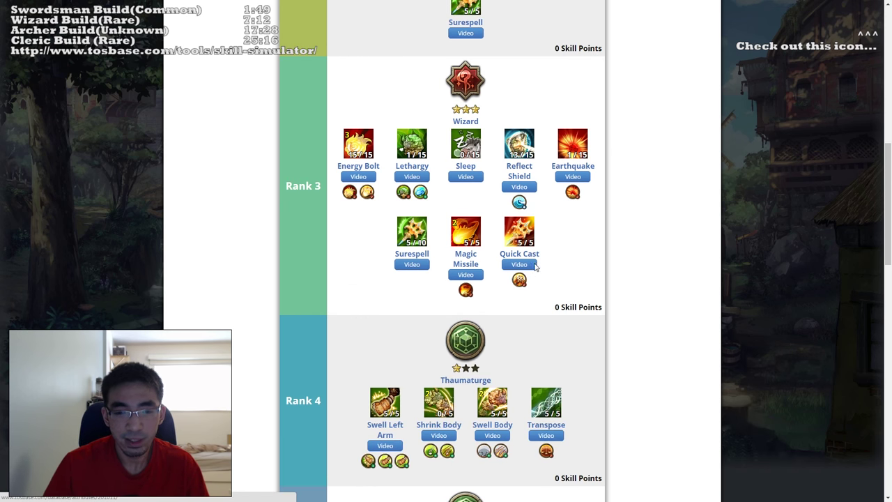
scroll(407, 404, down, 2)
scroll(406, 404, down, 1)
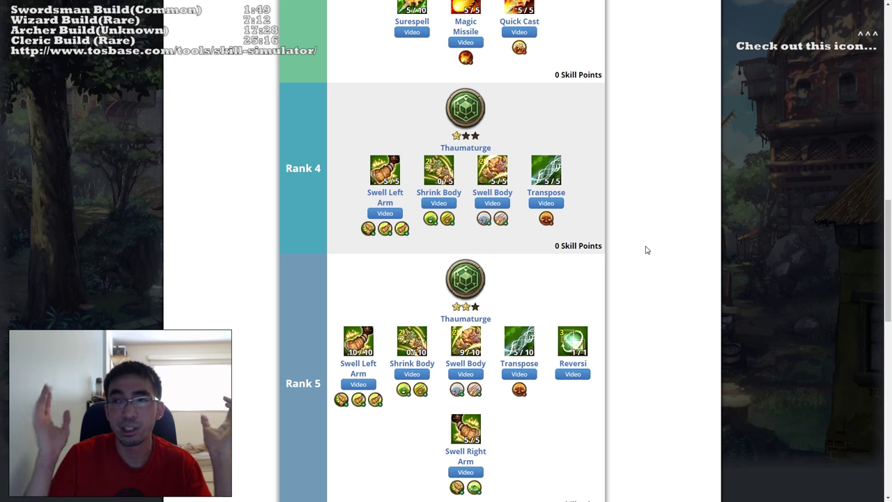
scroll(647, 249, up, 2)
scroll(631, 251, down, 2)
scroll(631, 251, up, 3)
scroll(633, 250, up, 2)
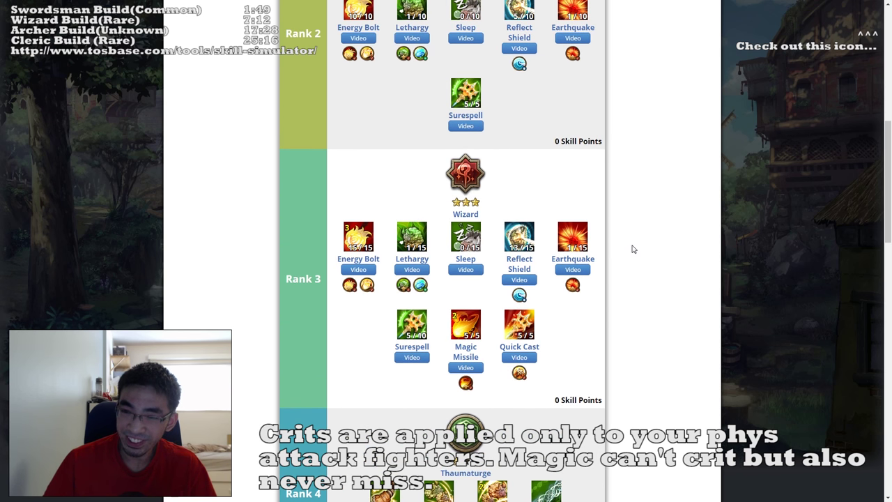
scroll(633, 250, down, 3)
scroll(633, 249, up, 1)
scroll(647, 237, up, 2)
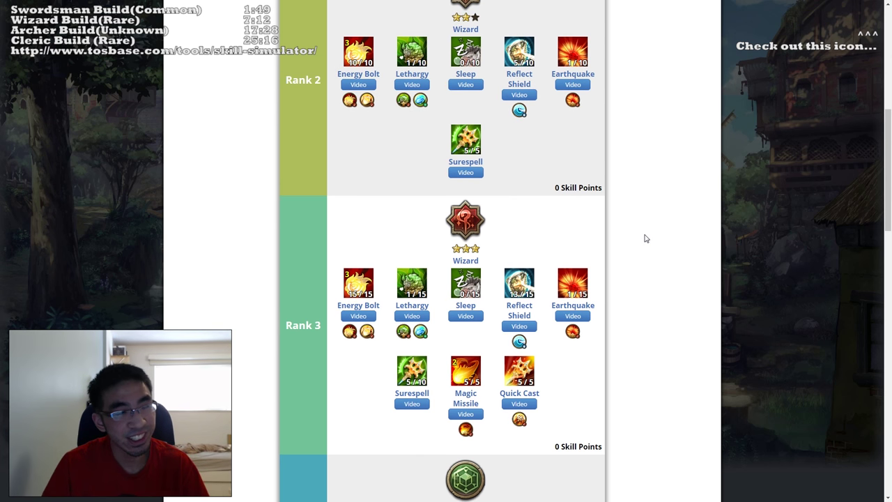
Step: Review the Wizard and Thaumaturge ranks again from Rank 1 to Rank 6, including the Rank 4 Swell Left Arm description
scroll(701, 160, up, 2)
scroll(697, 163, up, 2)
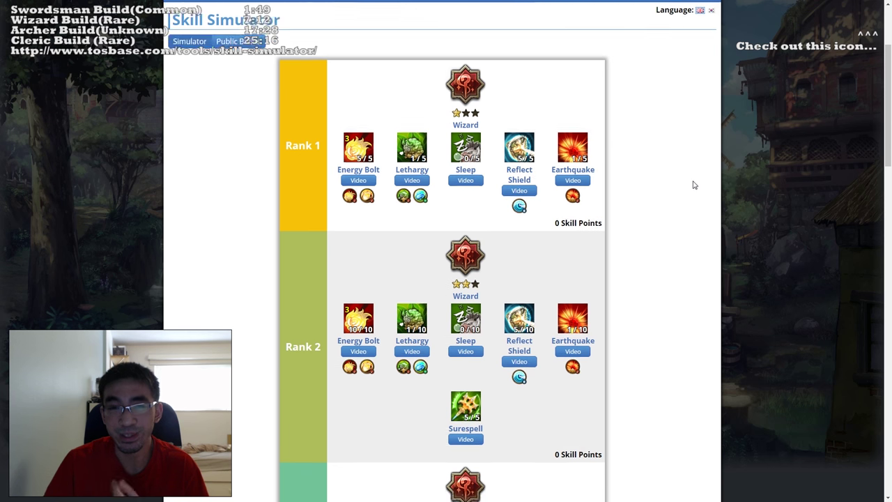
scroll(693, 182, down, 8)
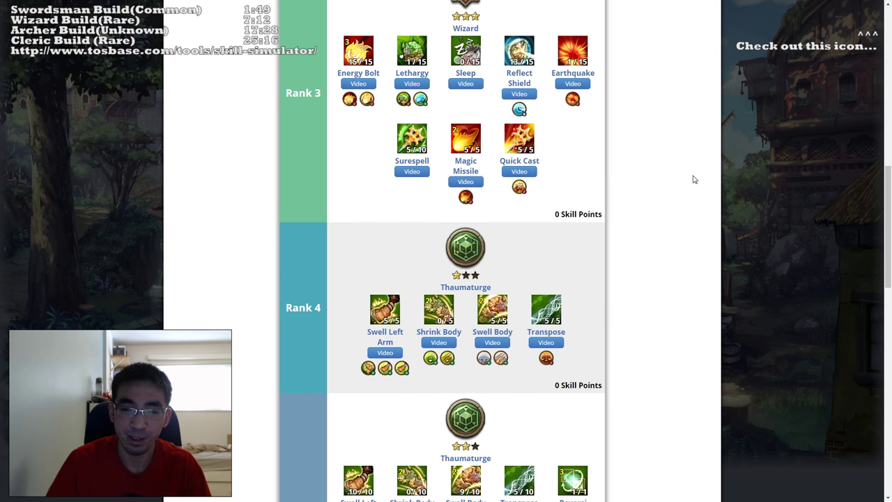
scroll(691, 180, down, 3)
scroll(673, 175, down, 4)
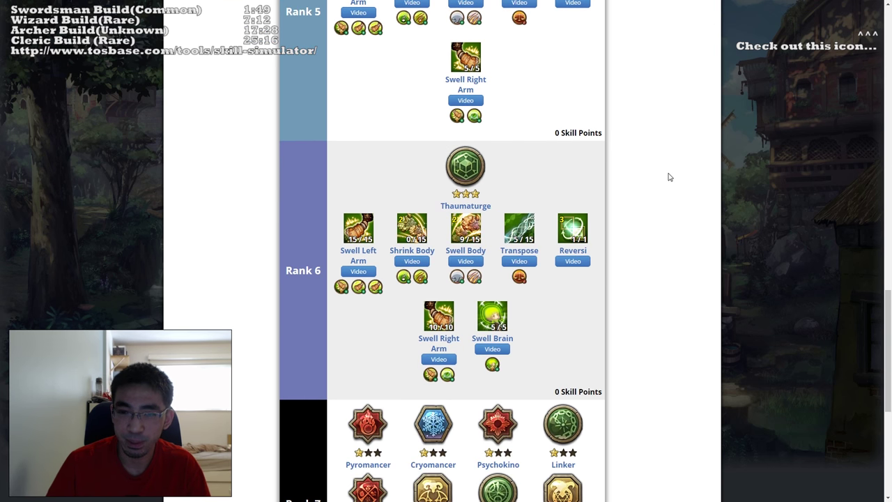
scroll(669, 176, up, 3)
scroll(668, 177, up, 2)
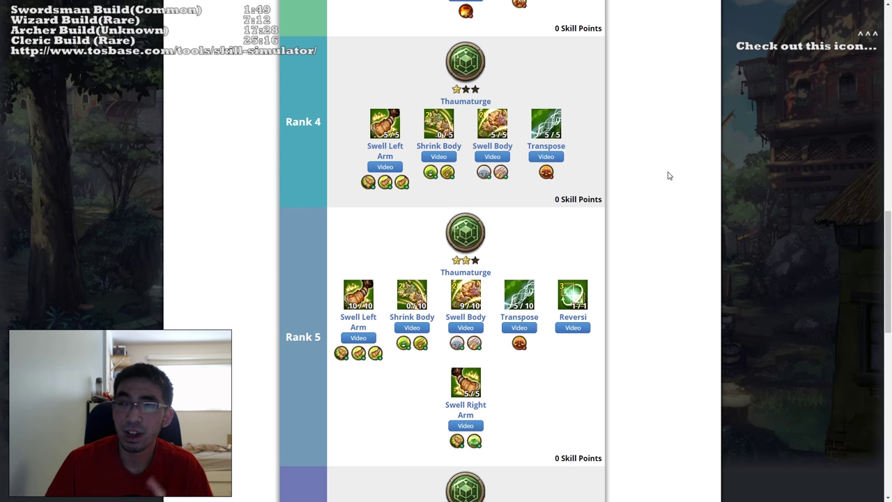
scroll(661, 176, up, 3)
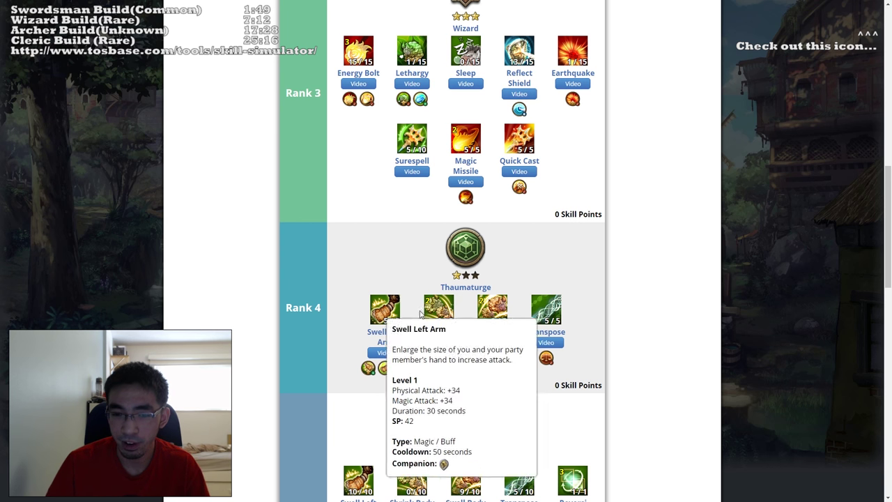
scroll(633, 255, down, 3)
scroll(639, 251, down, 1)
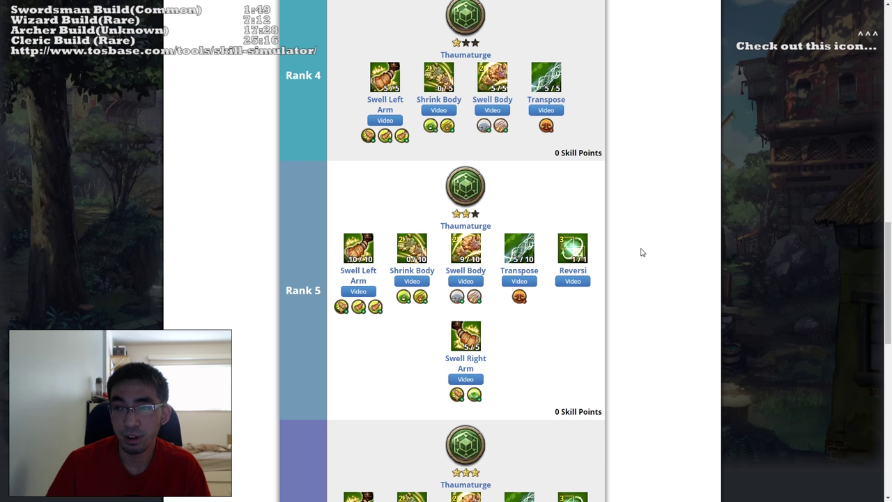
scroll(641, 251, up, 5)
scroll(685, 257, down, 3)
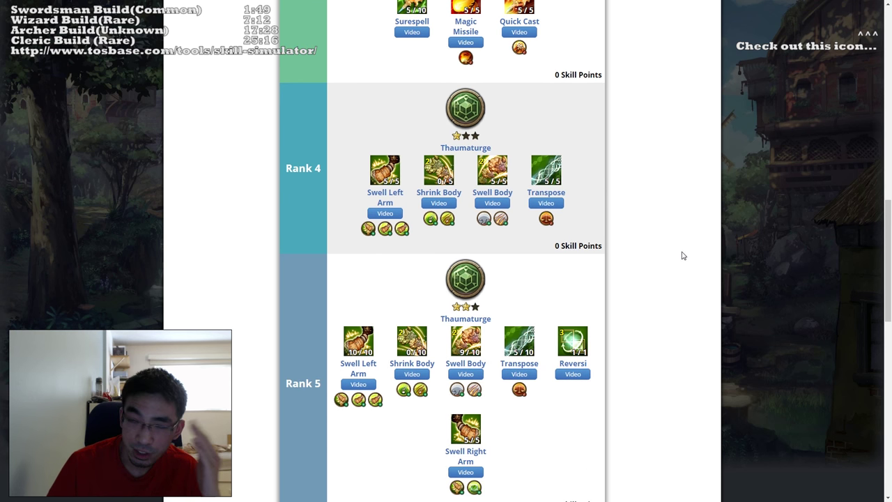
scroll(682, 255, down, 7)
scroll(674, 255, up, 4)
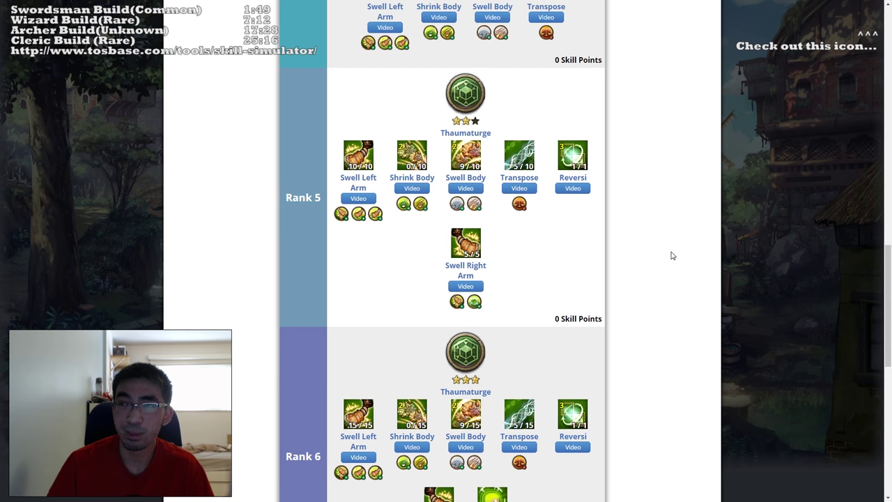
scroll(672, 256, up, 7)
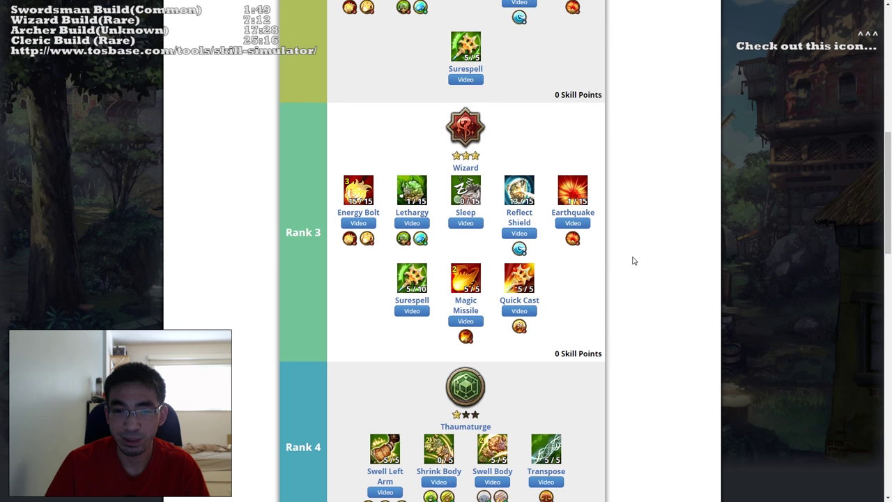
scroll(632, 263, up, 2)
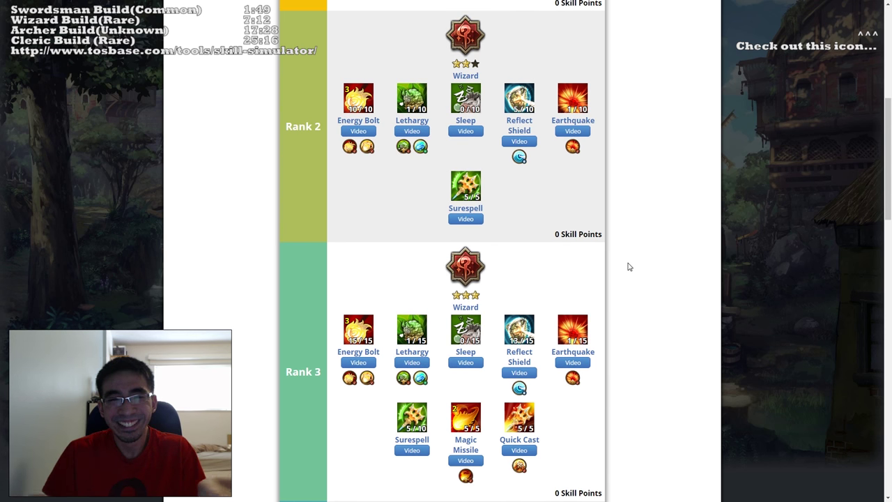
Step: Read the Energy Bolt: Enhance and Magic Missile: Enhance attributes and the Quick Cast description at Rank 3
scroll(600, 301, down, 2)
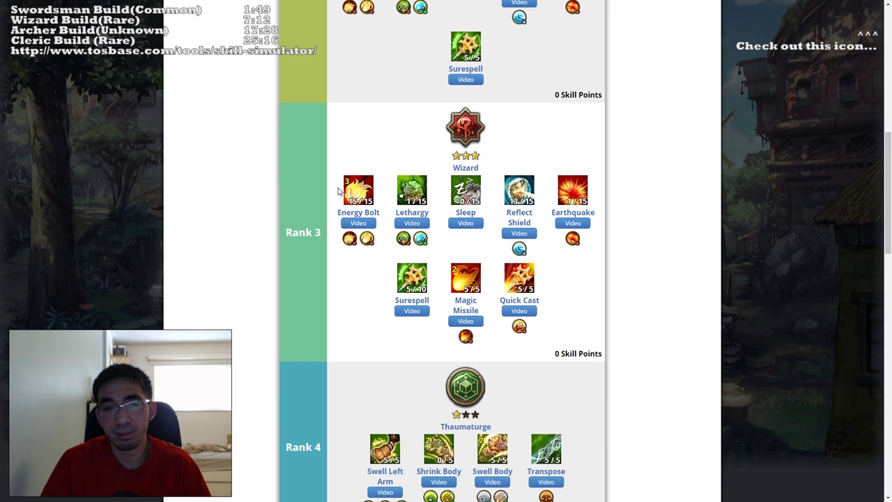
mouse_move(368, 241)
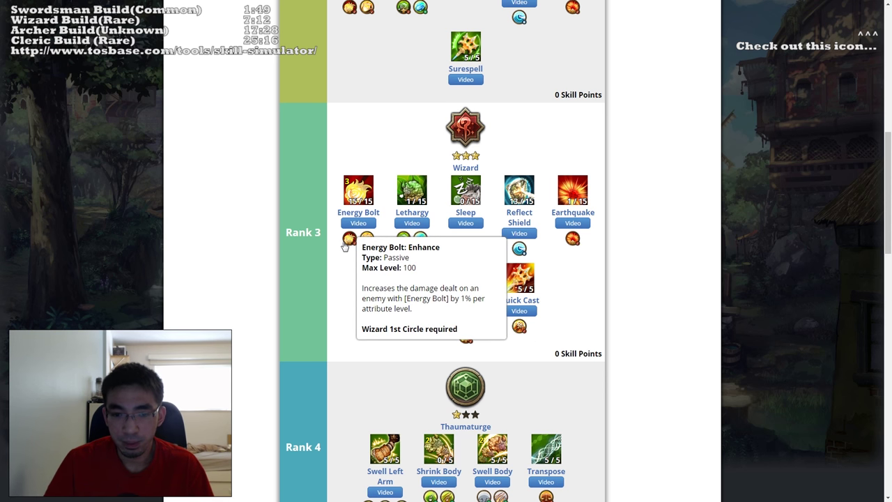
scroll(418, 279, down, 1)
mouse_move(465, 295)
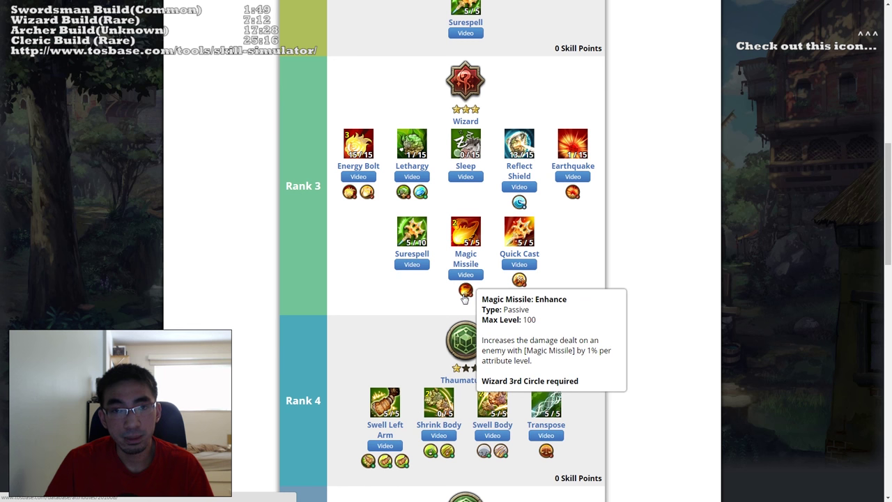
mouse_move(529, 248)
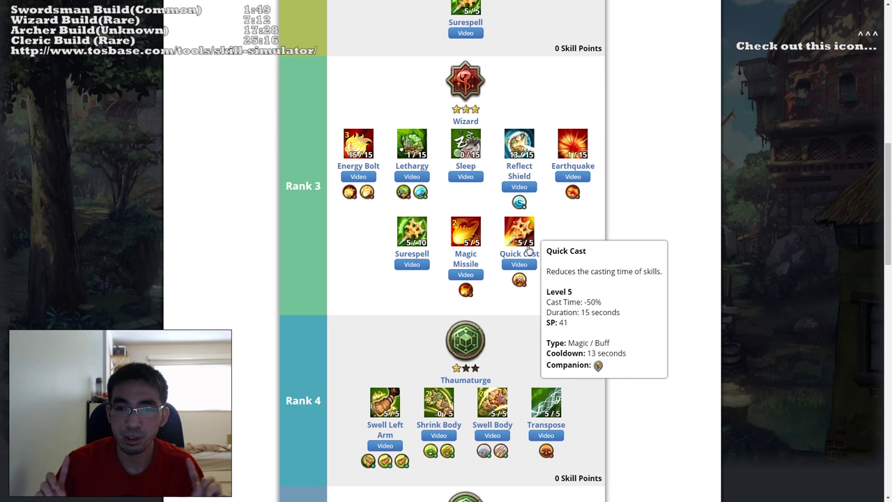
scroll(635, 227, down, 3)
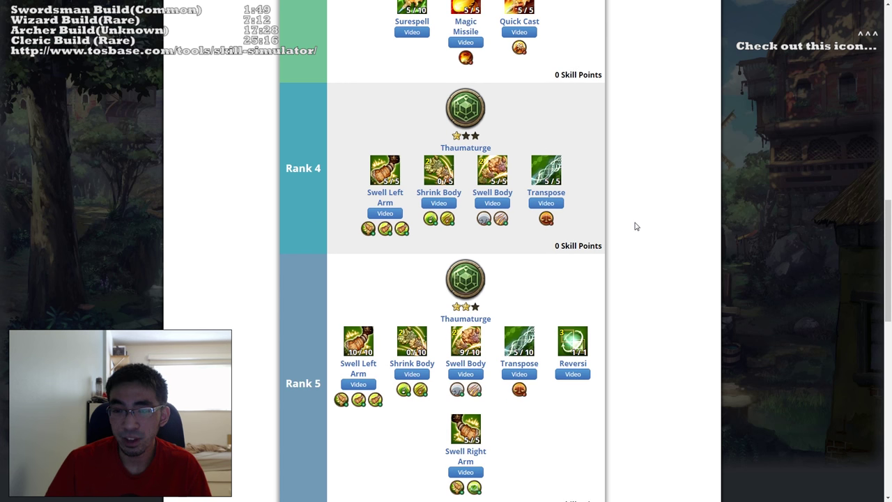
scroll(635, 224, up, 1)
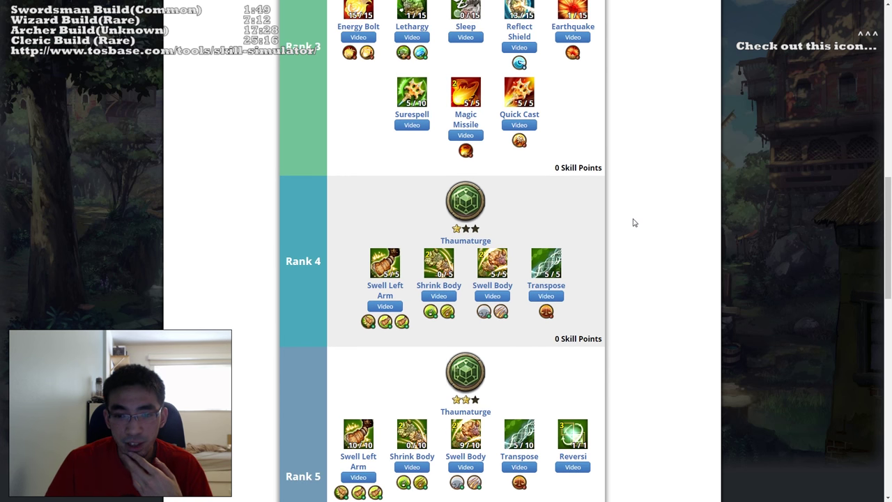
scroll(633, 223, down, 2)
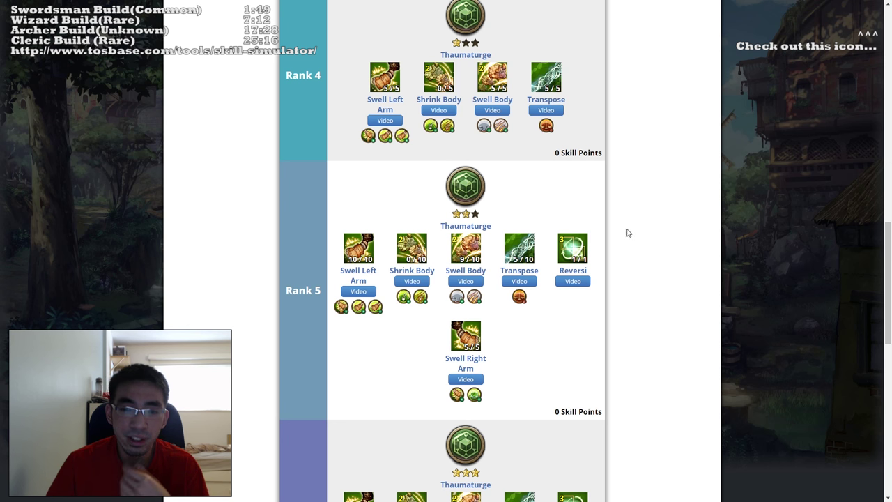
Step: Look over the Thaumaturge skills from Rank 4 to Rank 6 together with the Wizard skills at Rank 3
scroll(625, 230, down, 3)
scroll(625, 230, up, 2)
scroll(625, 230, up, 1)
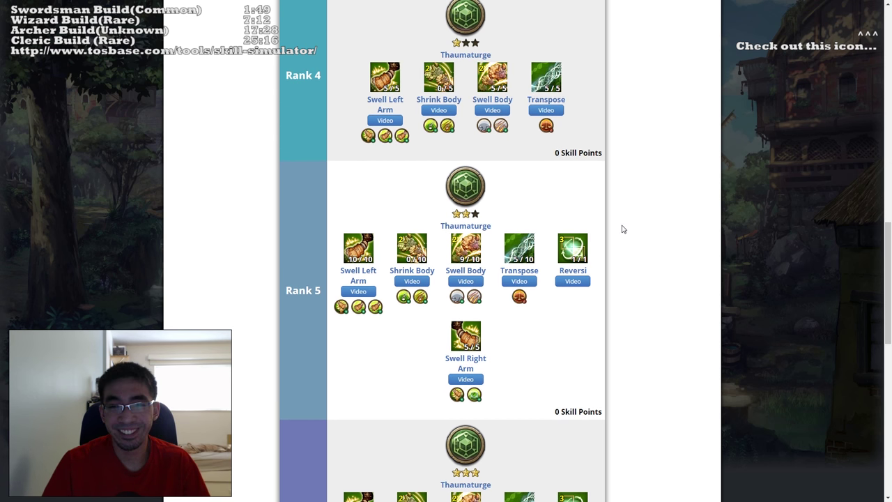
scroll(623, 228, up, 3)
scroll(634, 213, down, 3)
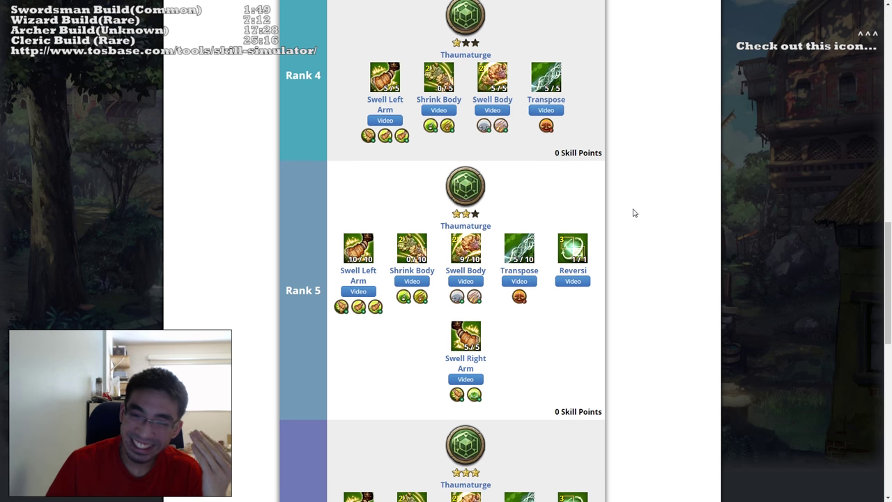
scroll(635, 213, down, 5)
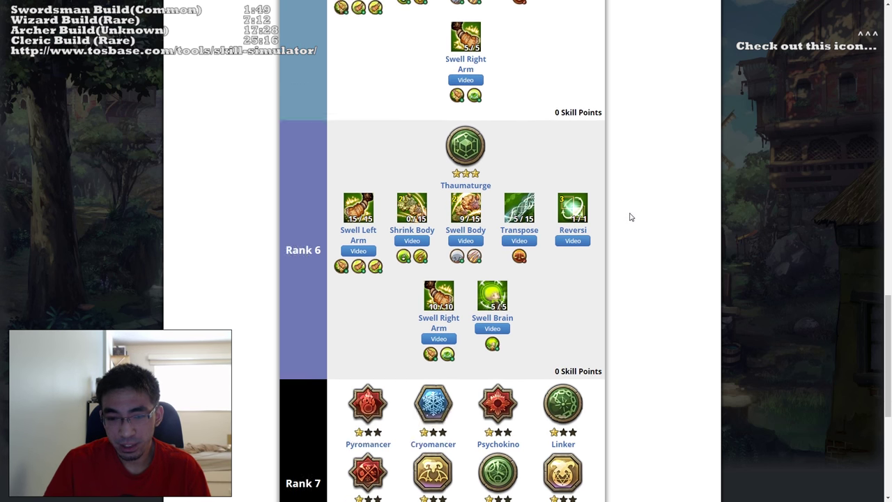
scroll(630, 217, down, 2)
scroll(673, 209, up, 5)
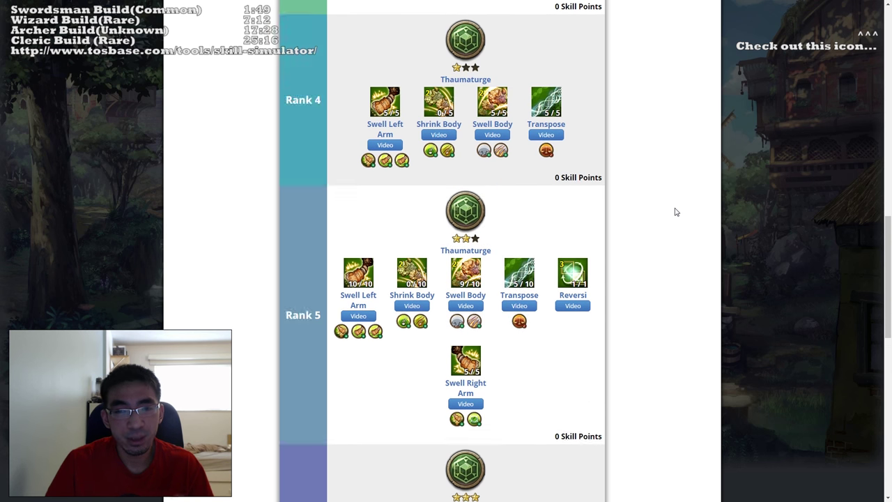
scroll(643, 207, up, 4)
scroll(628, 227, up, 2)
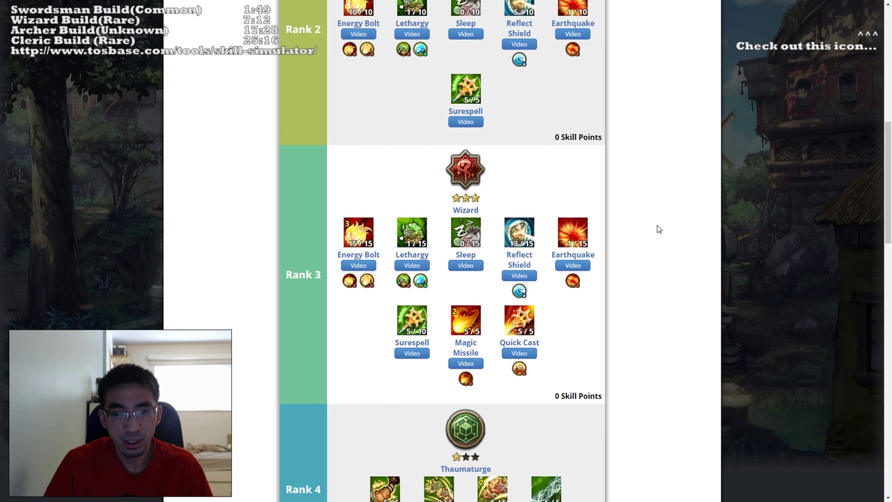
scroll(658, 229, down, 3)
scroll(655, 227, up, 2)
scroll(639, 311, down, 2)
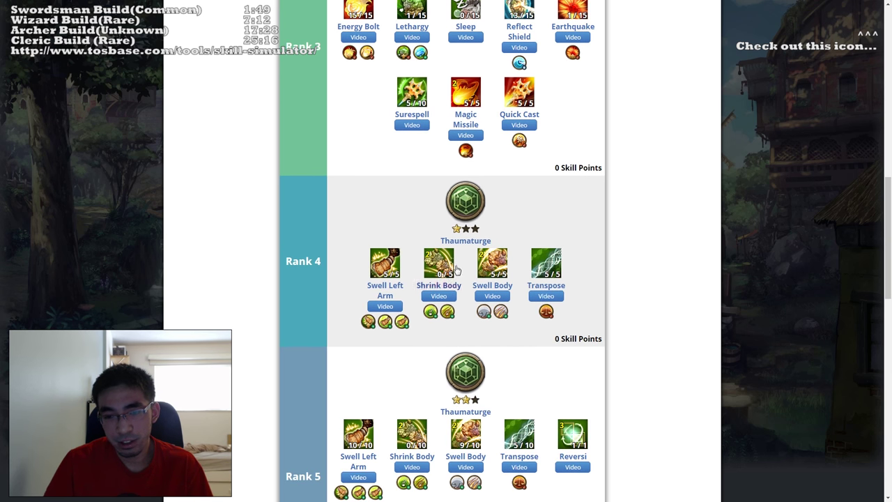
Step: Read the Rank 3 Energy Bolt description, the Rank 4 Swell Body description and the Swell Body: Additional Damage attribute
scroll(637, 243, up, 3)
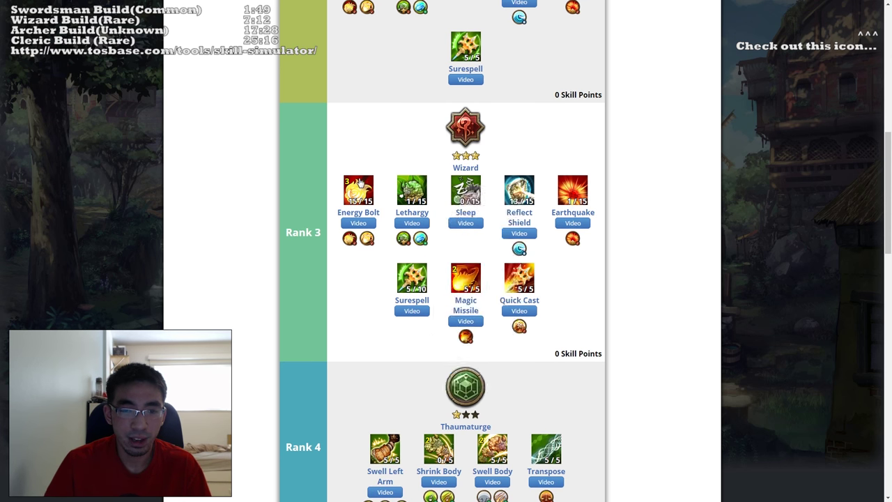
mouse_move(363, 198)
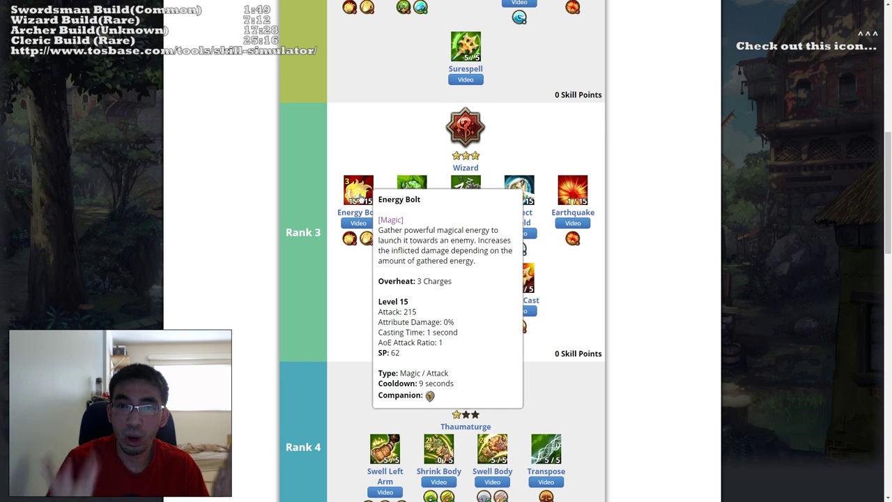
scroll(630, 239, down, 3)
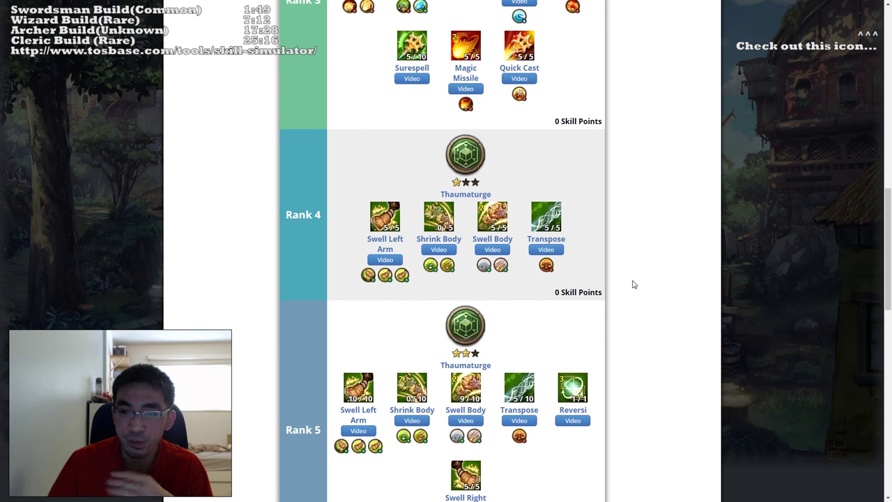
mouse_move(499, 234)
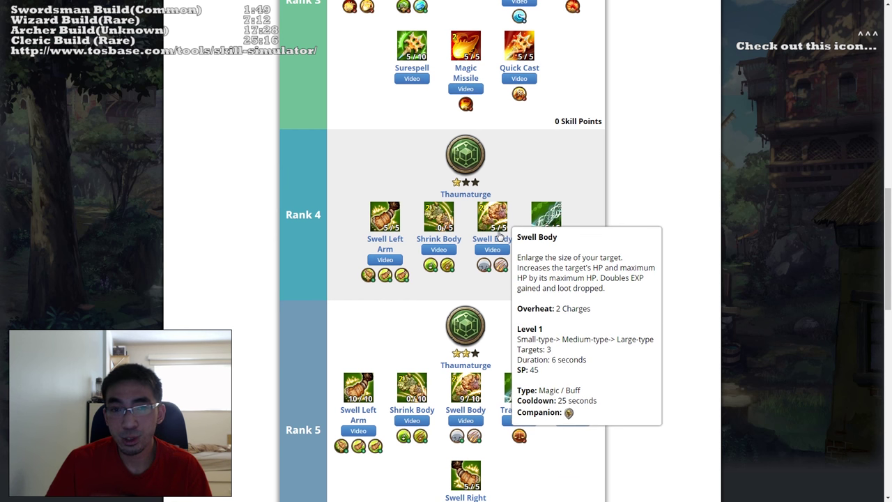
mouse_move(500, 265)
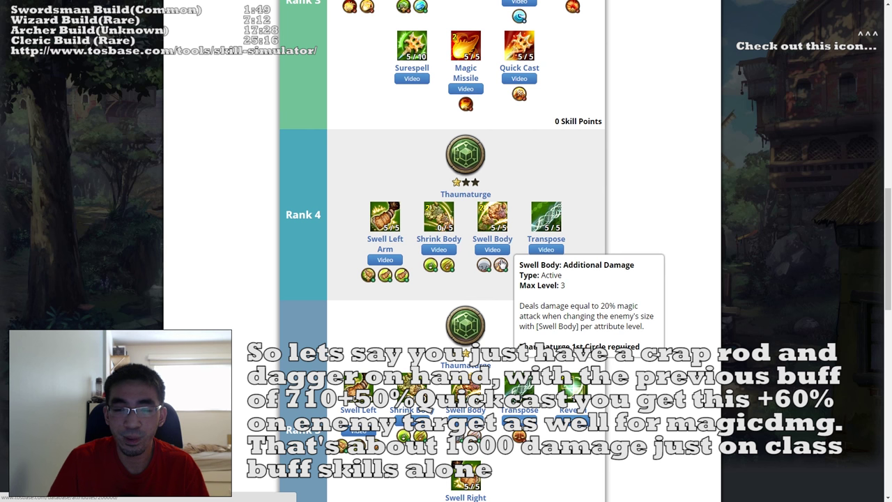
Step: Review the complete Wizard and Thaumaturge build from Rank 1 through the class choices at Rank 7
scroll(669, 224, down, 1)
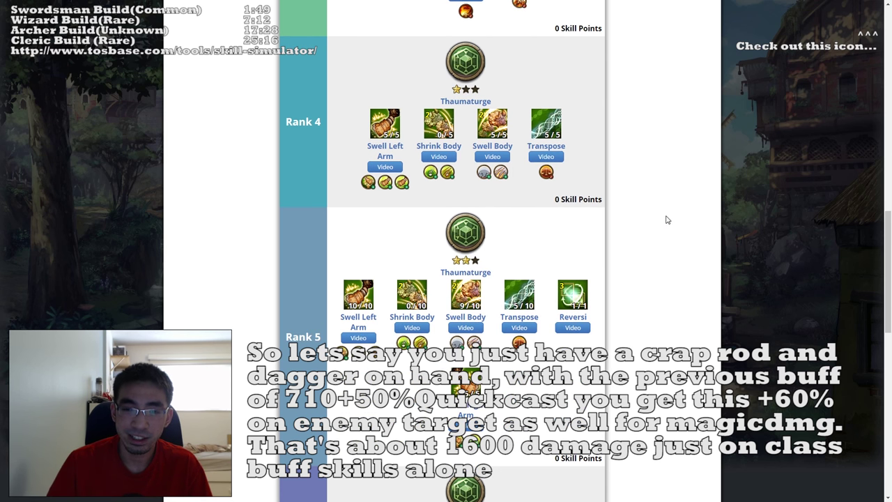
scroll(664, 220, down, 2)
scroll(639, 213, up, 2)
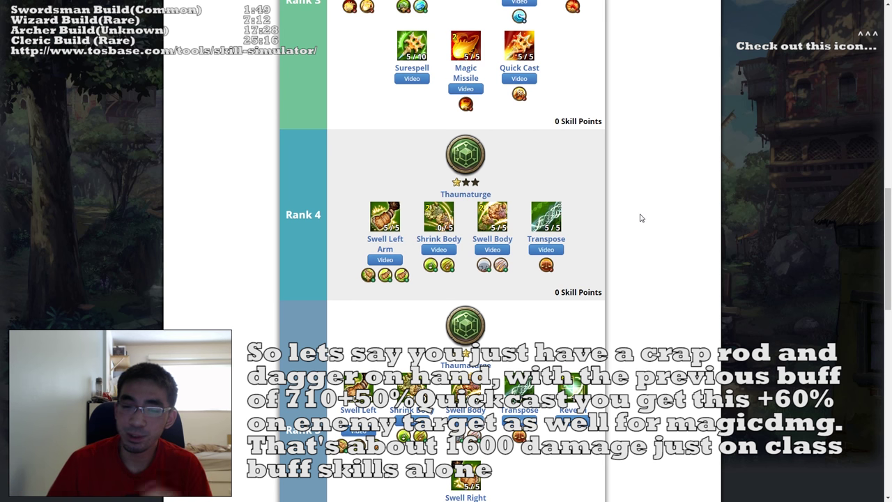
scroll(639, 216, up, 5)
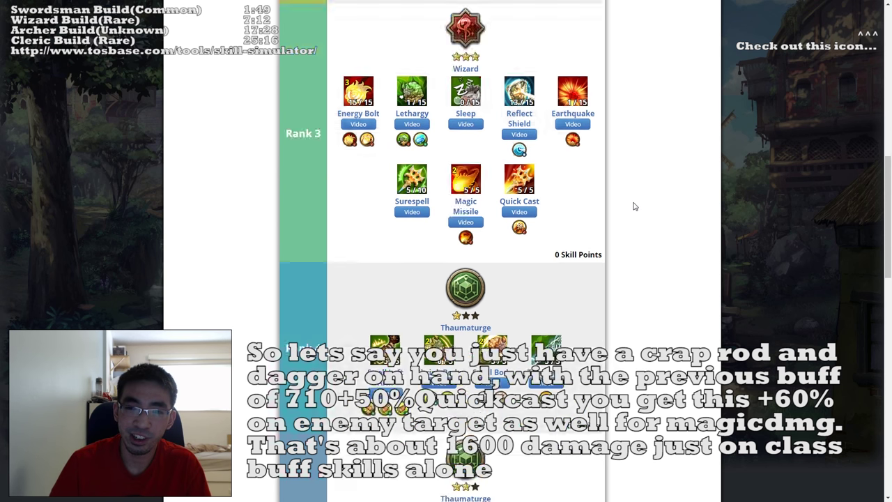
scroll(633, 209, down, 15)
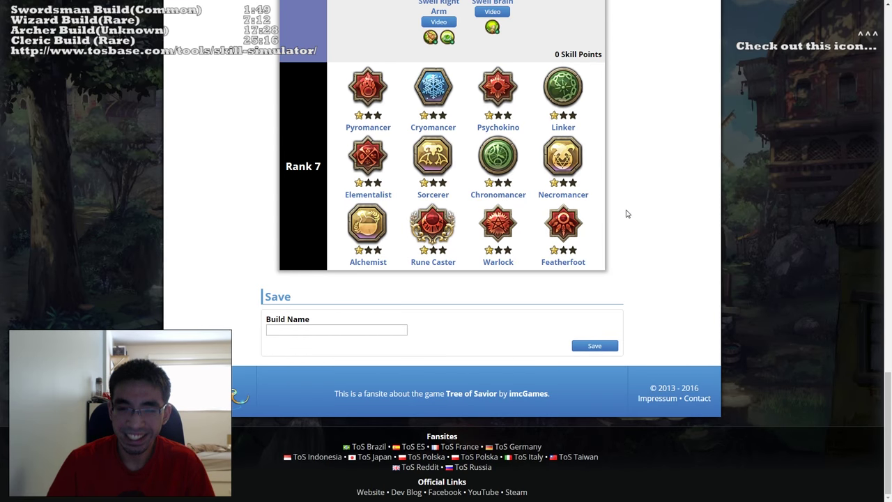
scroll(627, 213, up, 1)
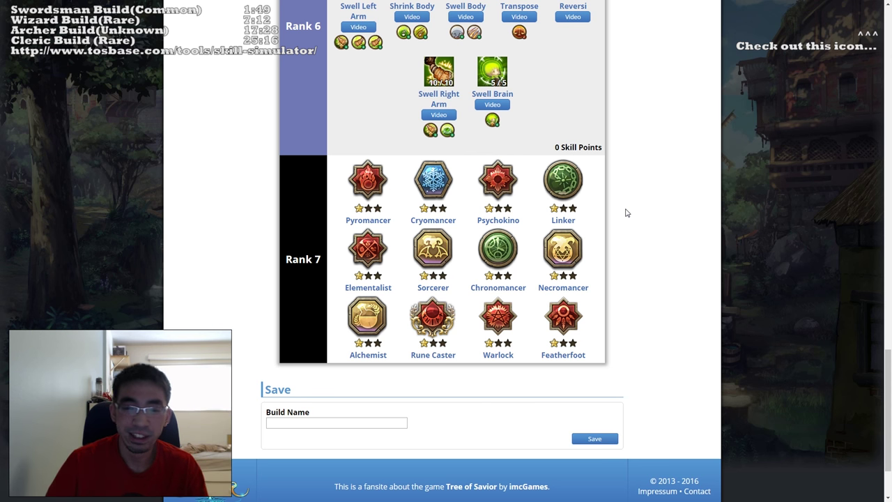
scroll(625, 212, up, 10)
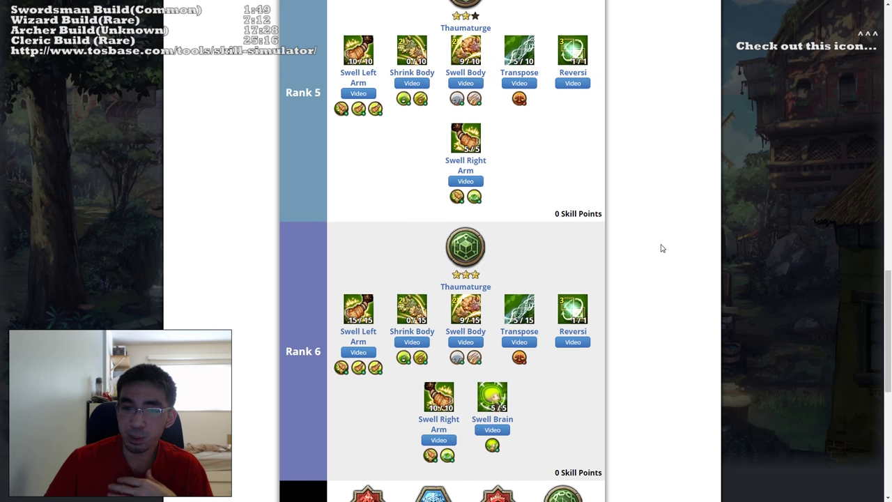
scroll(654, 246, up, 10)
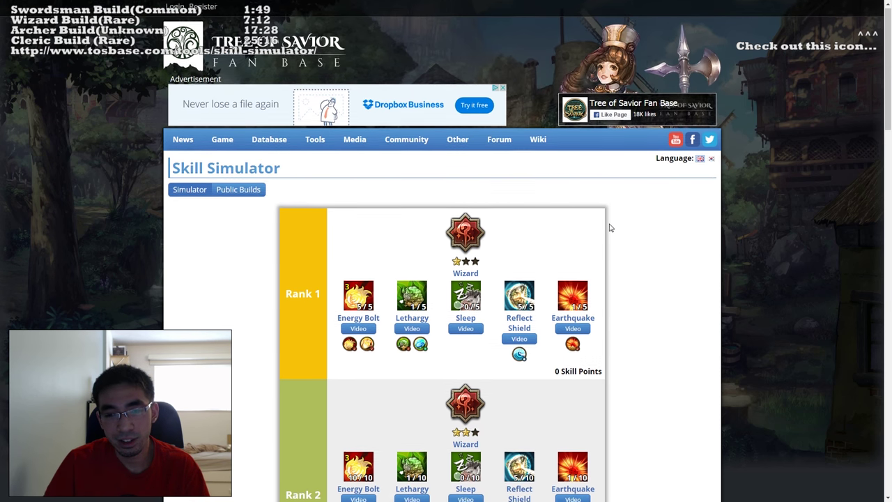
scroll(627, 230, down, 15)
scroll(631, 177, down, 3)
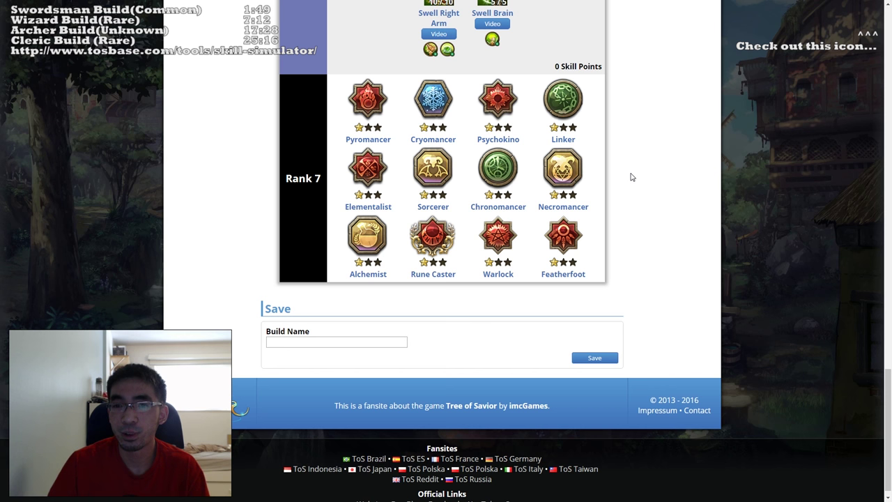
scroll(631, 177, up, 18)
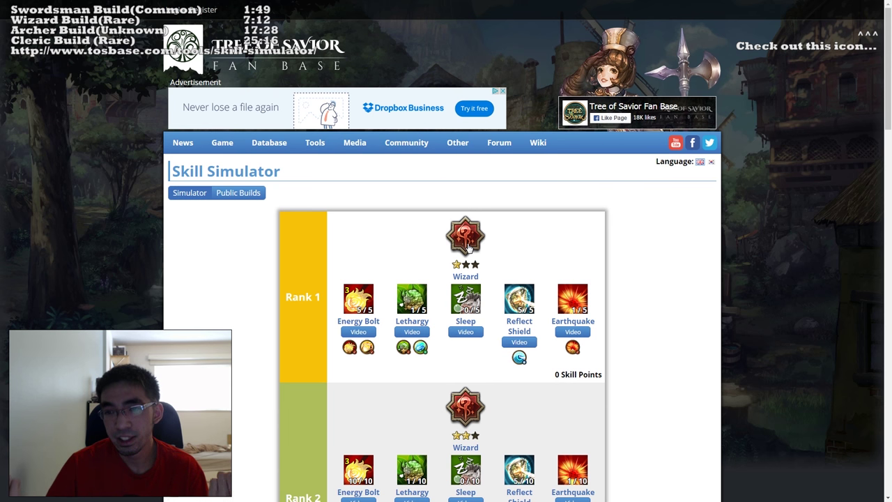
Step: Read the Swell Right Arm description at Rank 5
scroll(576, 205, down, 12)
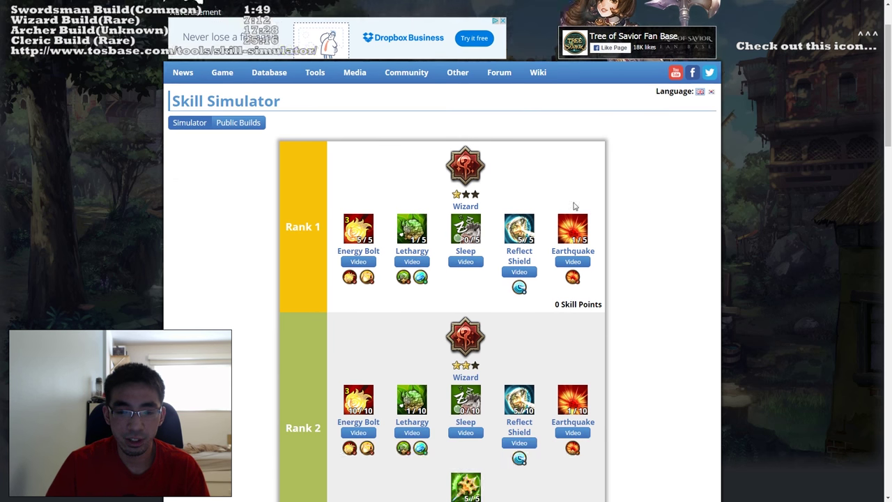
scroll(576, 240, down, 2)
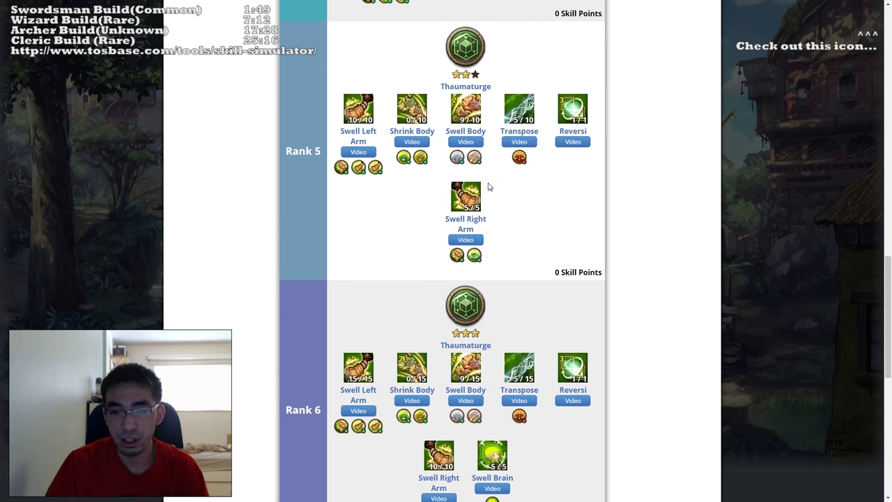
mouse_move(460, 199)
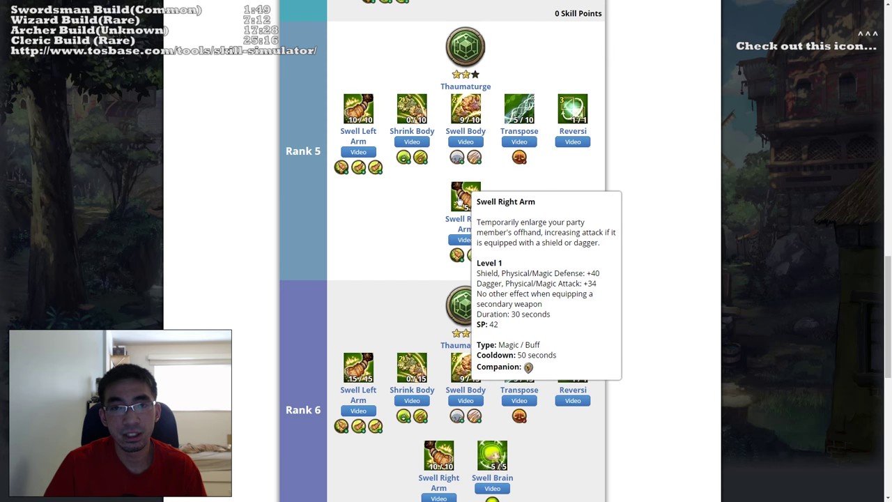
Step: Lower Swell Body to 5 points at Rank 5 and raise Transpose to 9 points
scroll(668, 168, up, 3)
scroll(593, 178, down, 2)
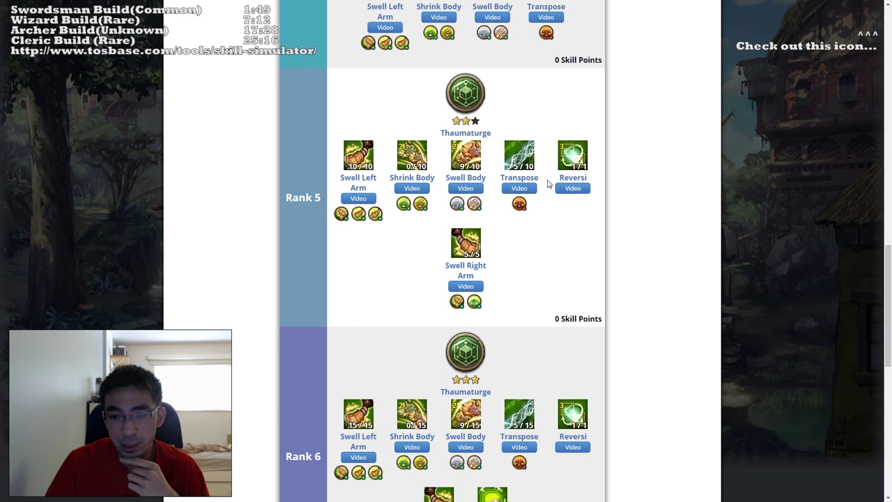
mouse_move(518, 152)
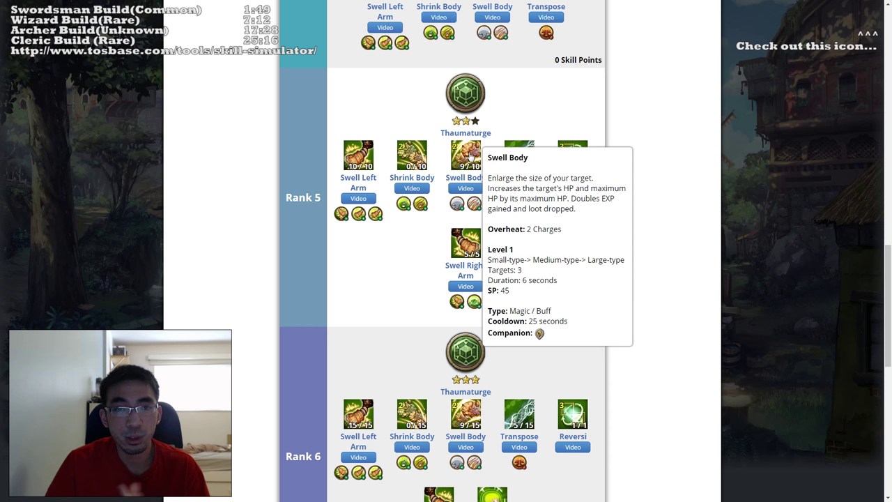
right_click(471, 158)
right_click(471, 158)
click(512, 157)
click(513, 157)
click(511, 156)
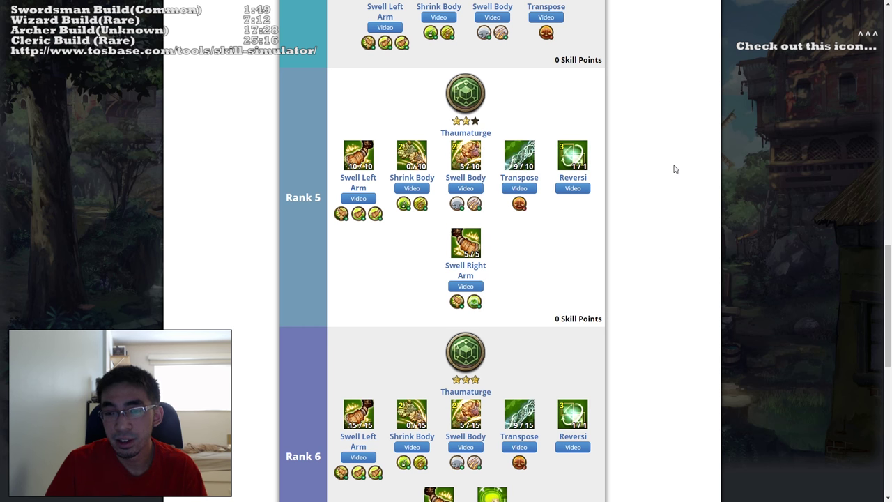
Step: Clear the build by removing the Rank 1 Wizard class, and choose Archer as the new Rank 1 class
scroll(670, 167, up, 6)
scroll(655, 161, up, 8)
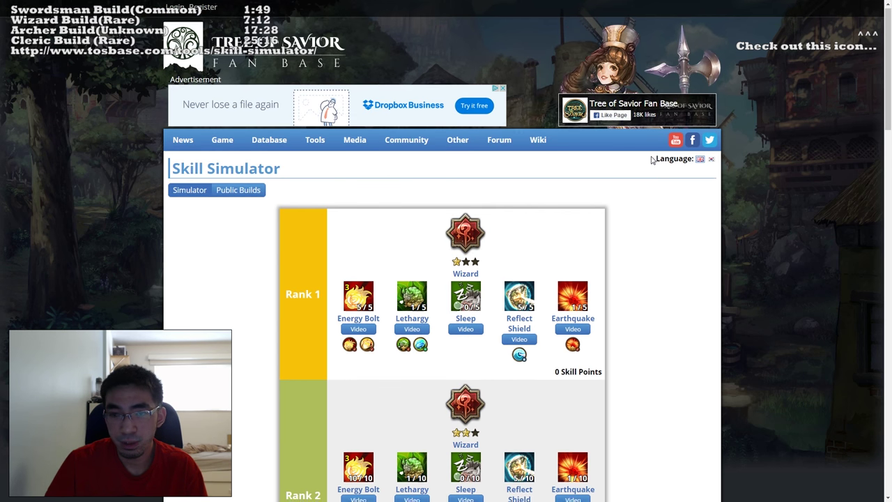
scroll(663, 257, down, 5)
scroll(663, 257, down, 15)
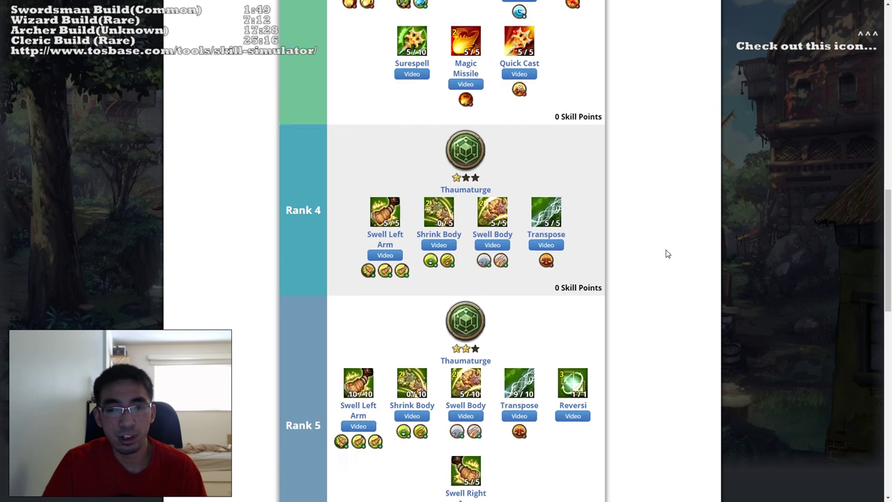
scroll(668, 242, up, 15)
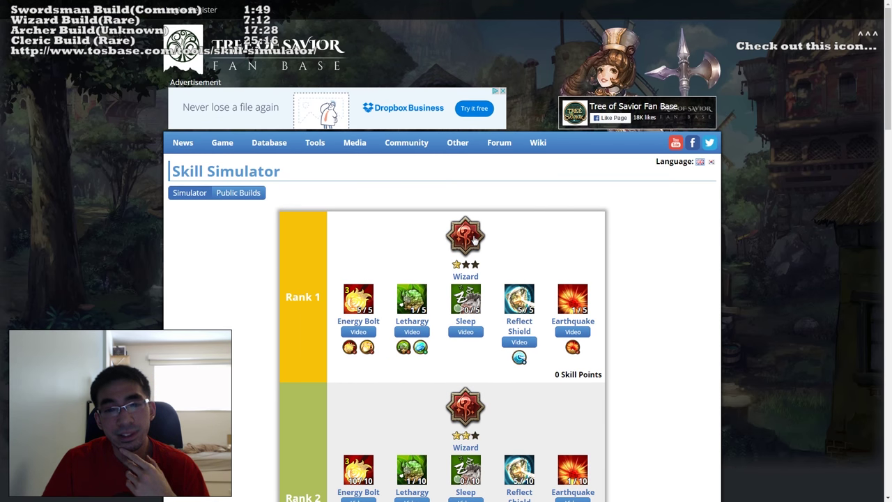
click(471, 241)
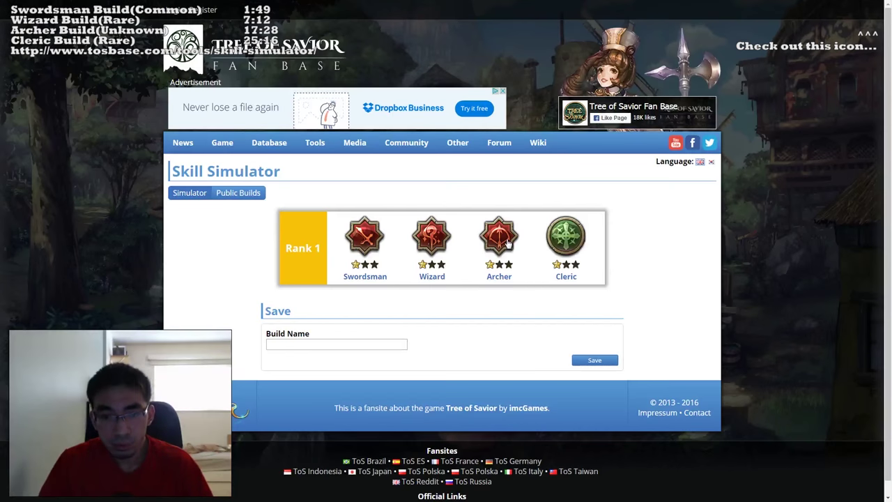
click(508, 243)
scroll(529, 249, down, 1)
mouse_move(538, 257)
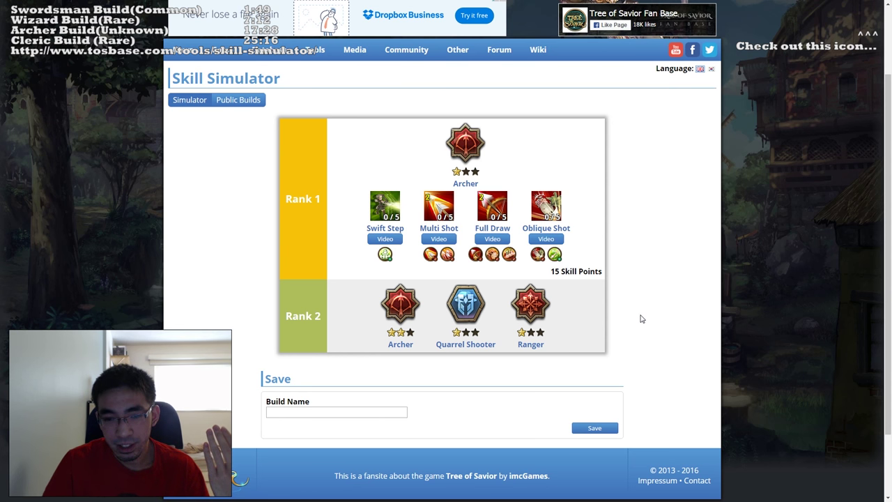
Step: Choose the second circle of Archer for Rank 2
click(398, 321)
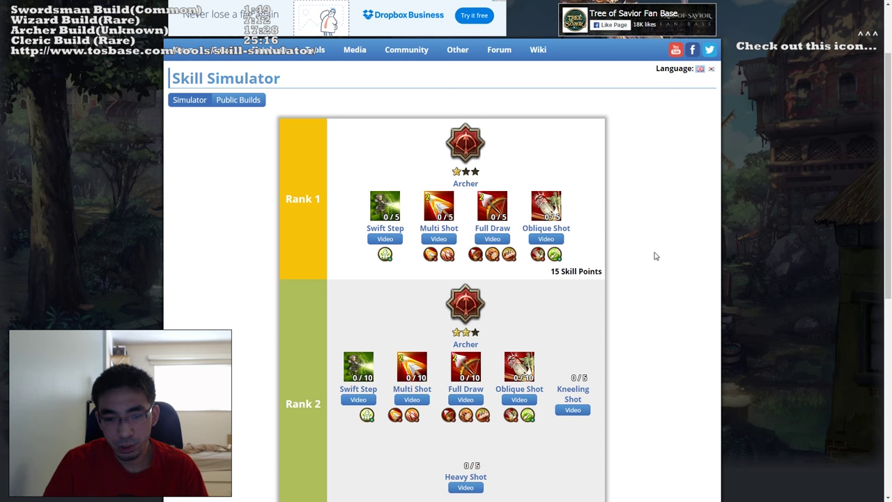
scroll(656, 257, down, 3)
scroll(579, 195, down, 1)
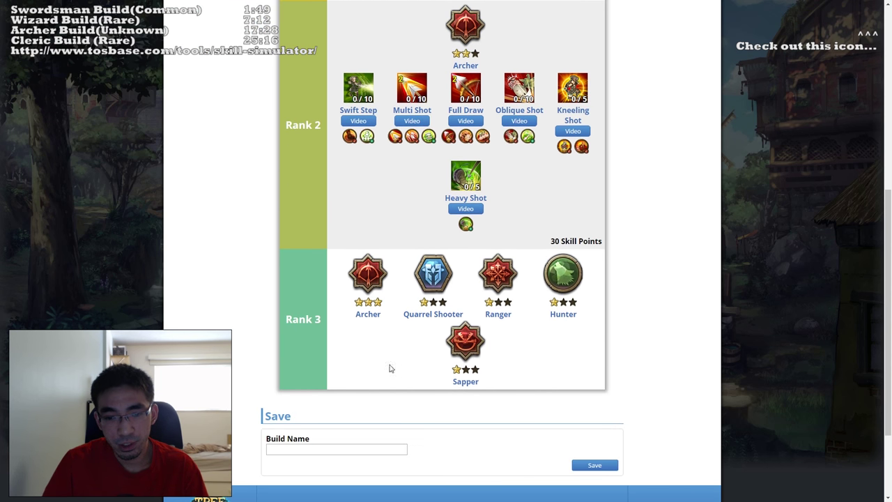
click(432, 271)
scroll(655, 240, down, 4)
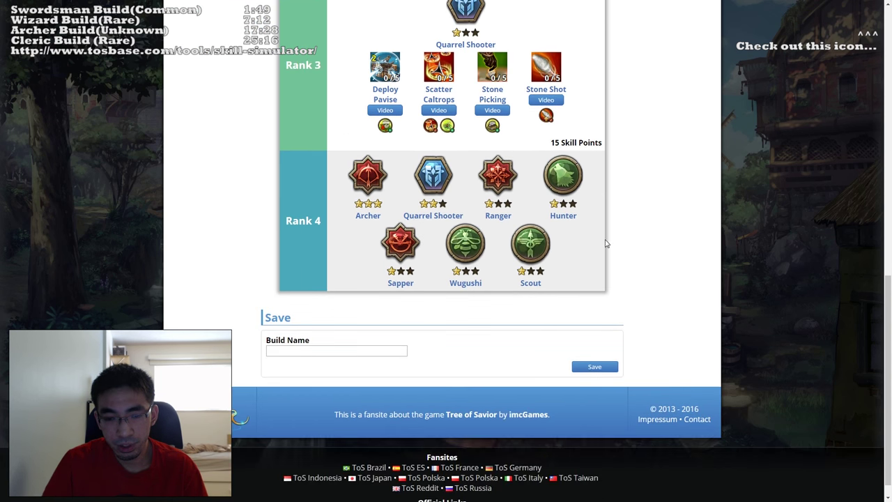
scroll(516, 120, up, 3)
click(471, 171)
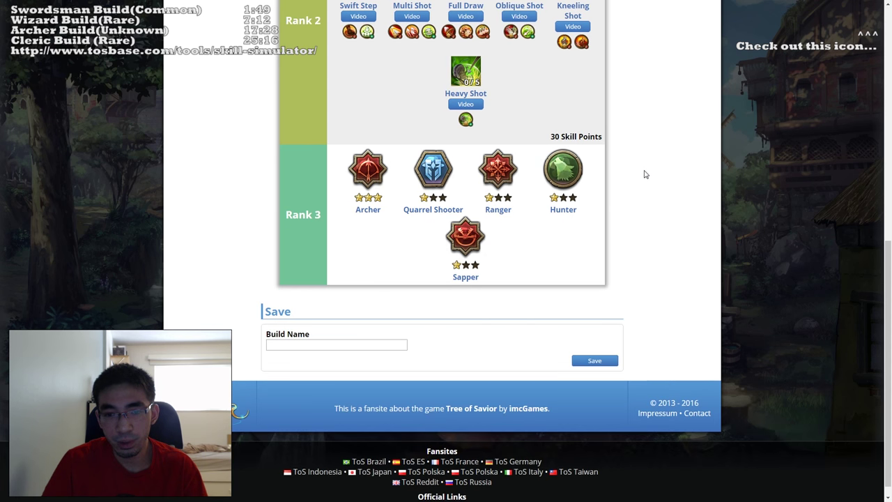
Step: Choose Sapper for Rank 3 and advance it through its second and third circles at Ranks 4 and 5
click(447, 256)
click(398, 404)
scroll(621, 264, down, 2)
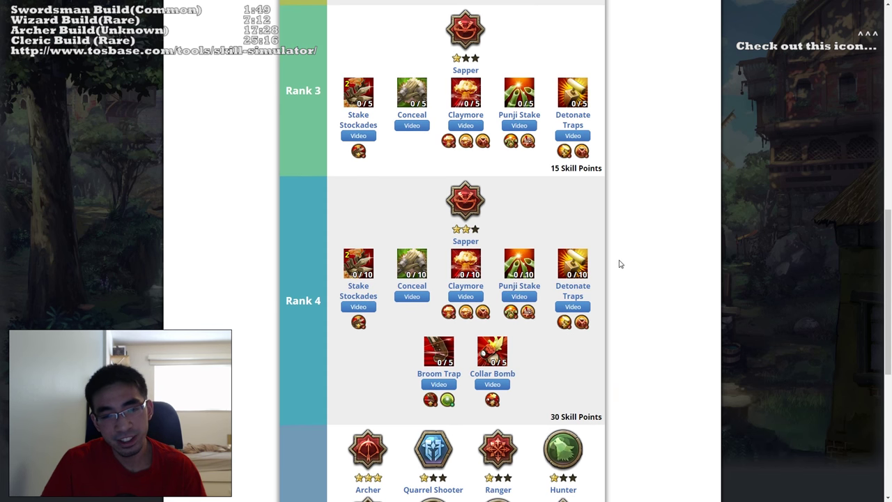
scroll(620, 264, down, 1)
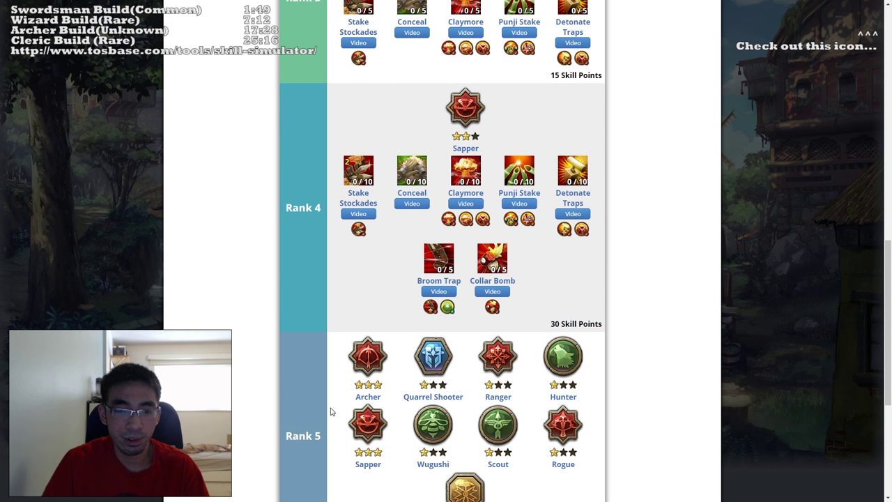
click(364, 434)
scroll(629, 235, down, 4)
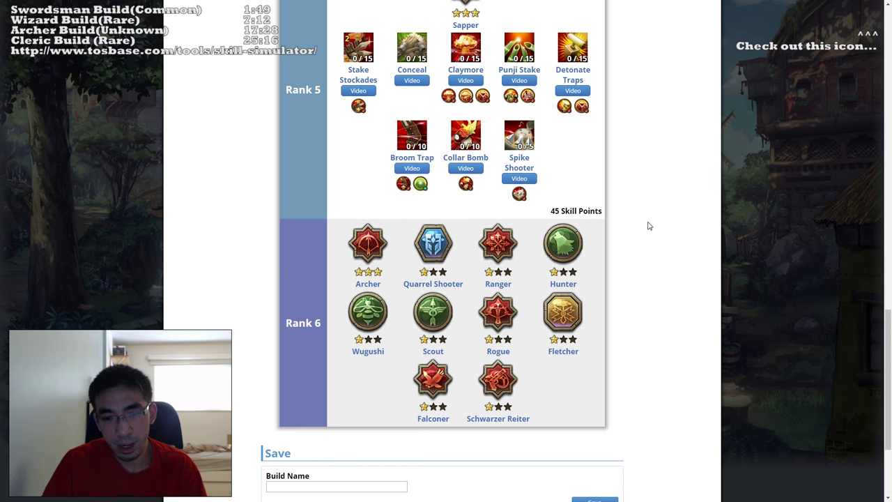
Step: Read the Detonate Traps and Claymore descriptions at Rank 5 and review the class options offered for Rank 6
scroll(651, 227, up, 2)
mouse_move(458, 326)
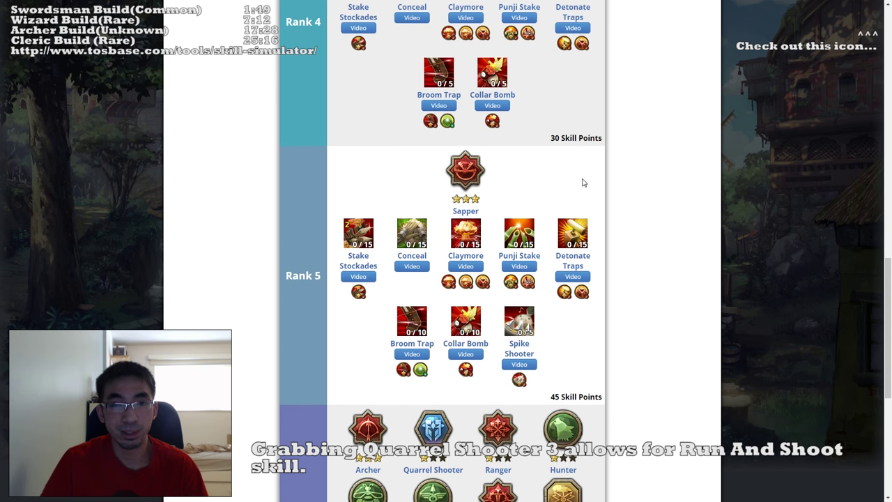
mouse_move(576, 237)
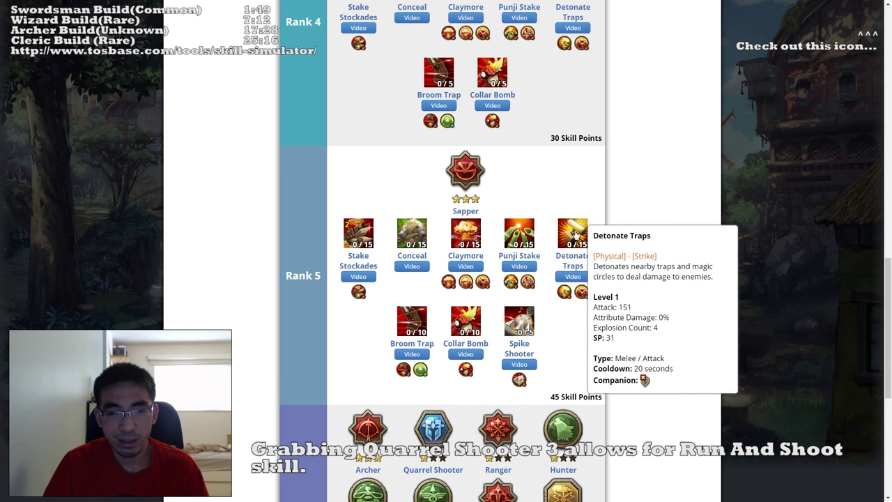
mouse_move(466, 234)
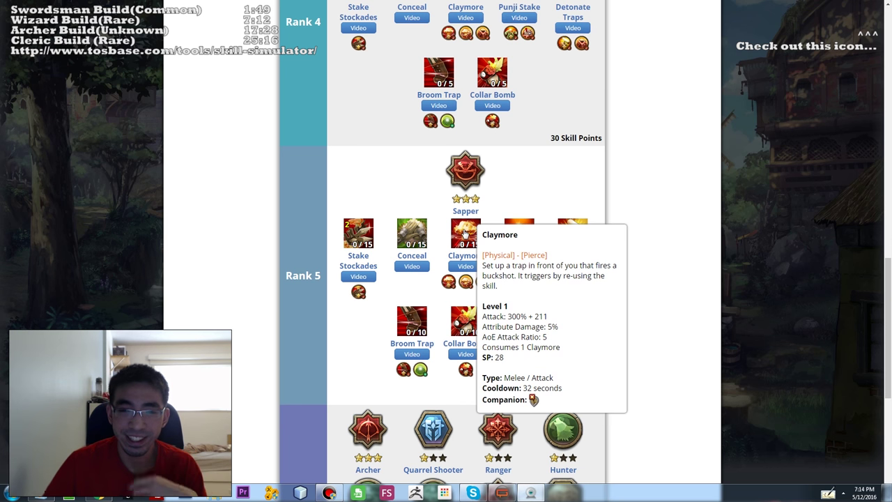
scroll(652, 247, down, 5)
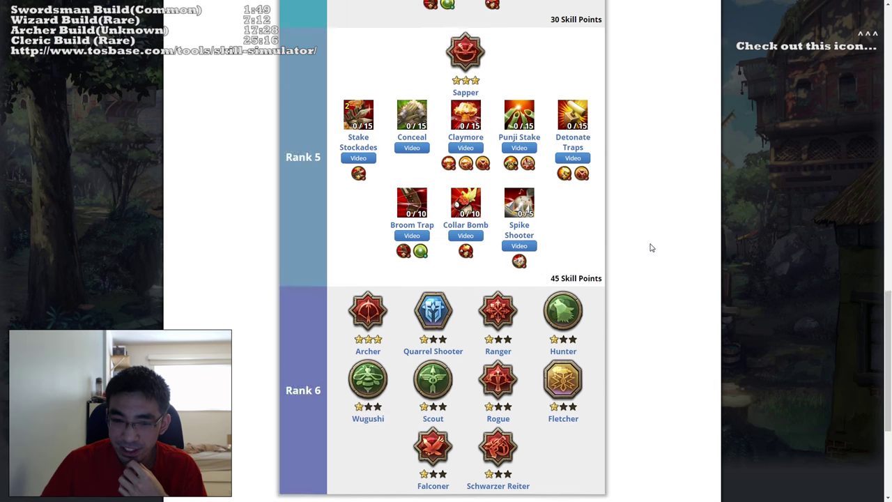
scroll(649, 248, up, 2)
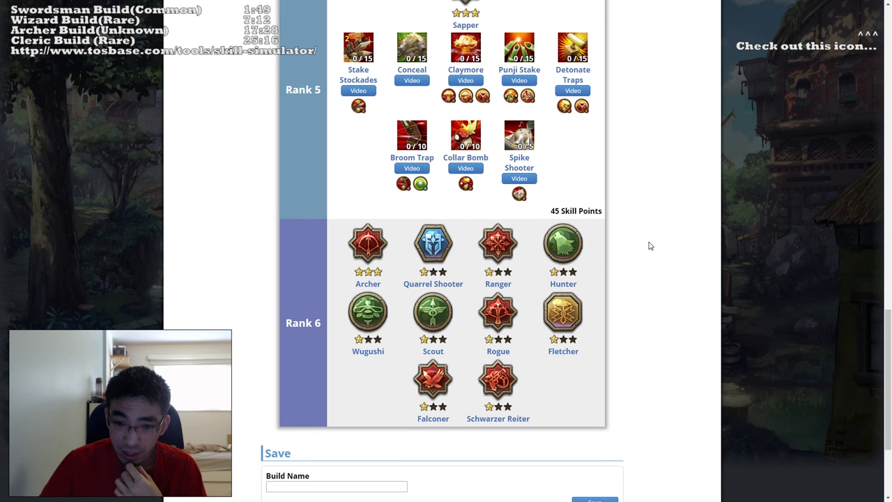
scroll(615, 251, up, 1)
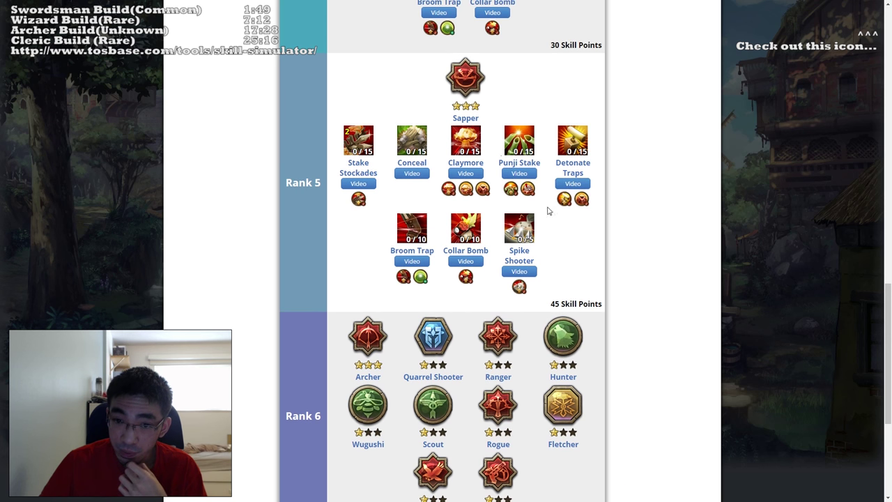
scroll(649, 225, down, 2)
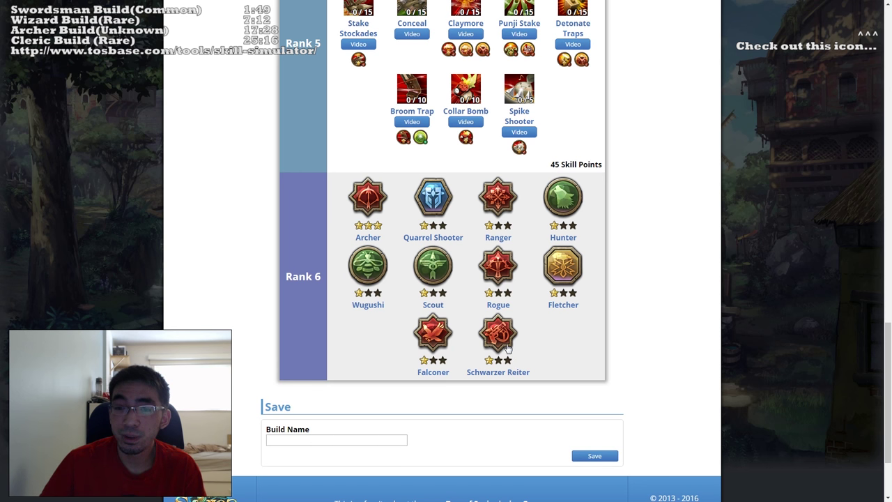
Step: Try Schwarzer Reiter as the Rank 6 class, remove it, and review the Rank 5 Sapper skills
click(507, 348)
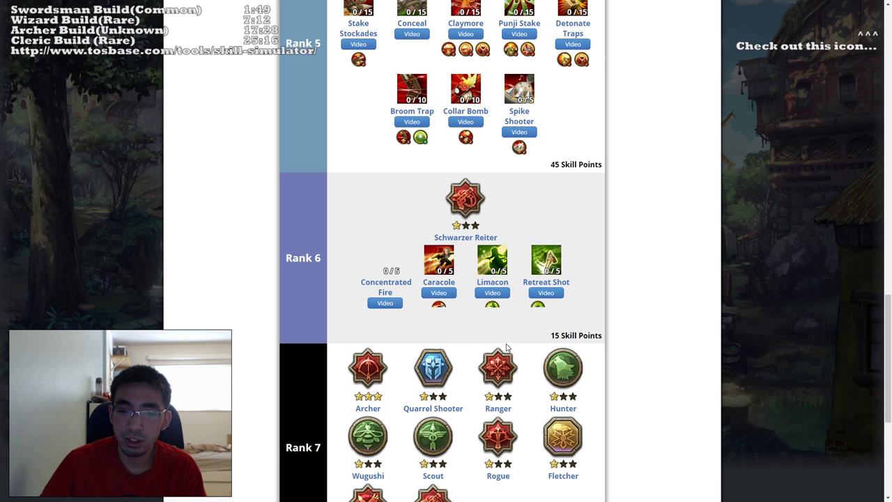
click(467, 201)
scroll(606, 262, up, 1)
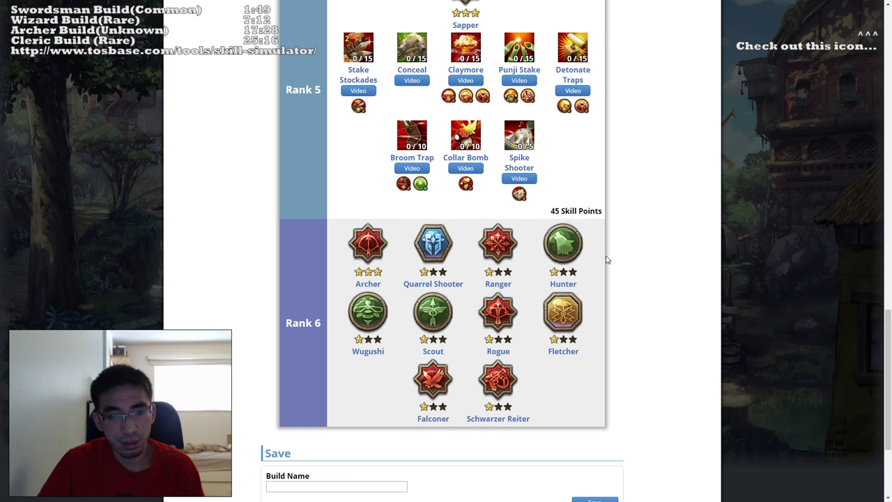
scroll(697, 256, down, 2)
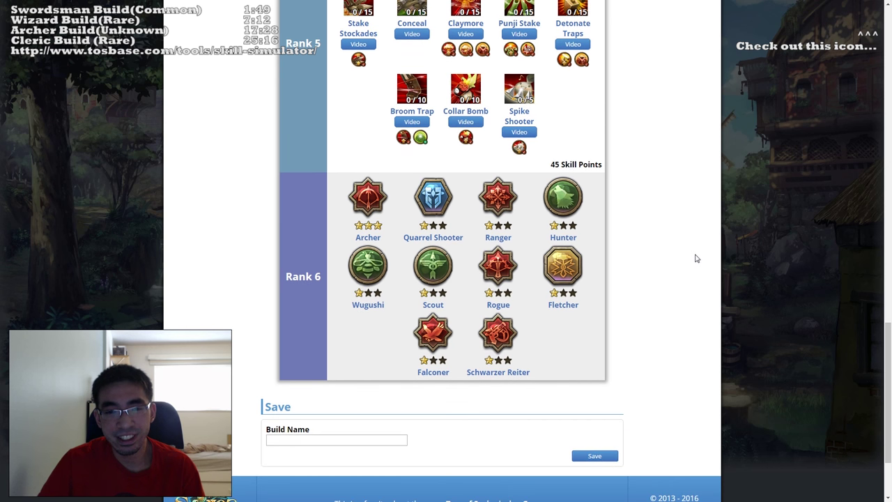
scroll(383, 72, up, 2)
scroll(384, 72, up, 1)
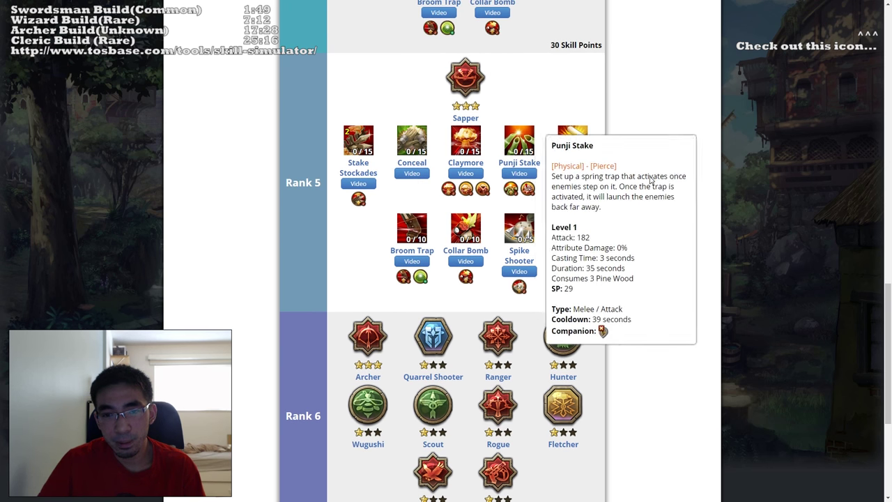
Step: Try the third circle of Archer at Rank 6 and remove it again
scroll(392, 284, down, 2)
click(369, 202)
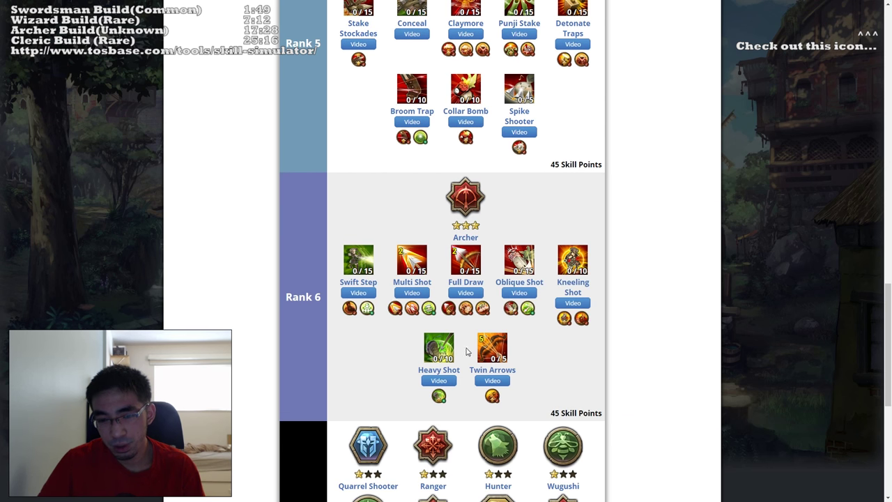
click(466, 200)
Step: Try Quarrel Shooter at Rank 6, read its Deploy Pavise and Scatter Caltrops descriptions, and remove the class
click(432, 195)
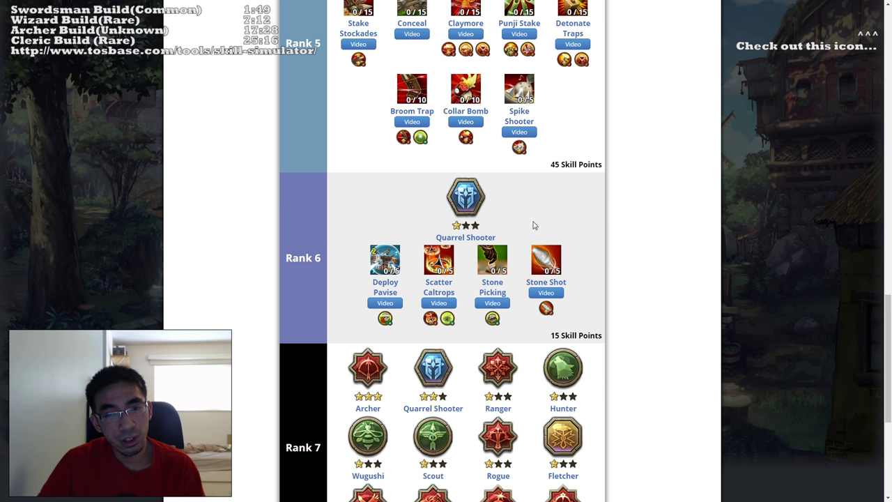
scroll(360, 150, down, 3)
mouse_move(383, 179)
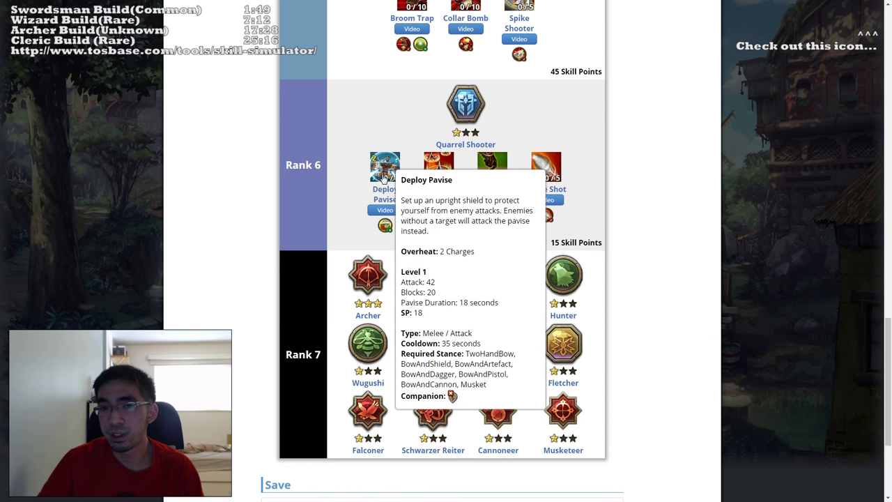
mouse_move(430, 170)
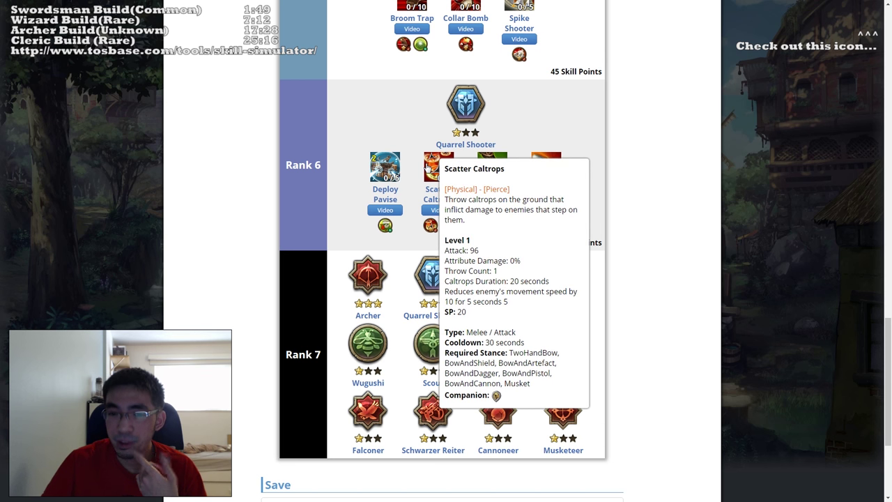
scroll(648, 141, down, 5)
scroll(558, 139, up, 2)
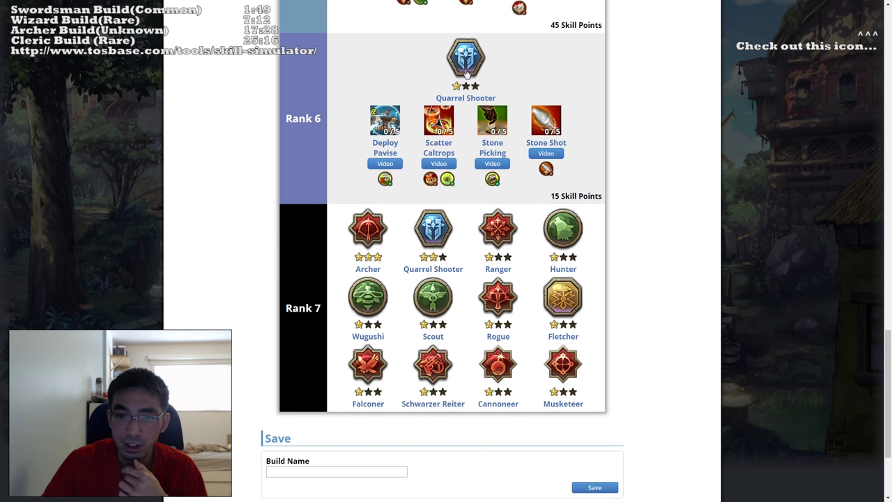
click(465, 70)
Step: Compare the third circle of Archer with Quarrel Shooter at Rank 6, removing each one again
click(368, 87)
click(473, 92)
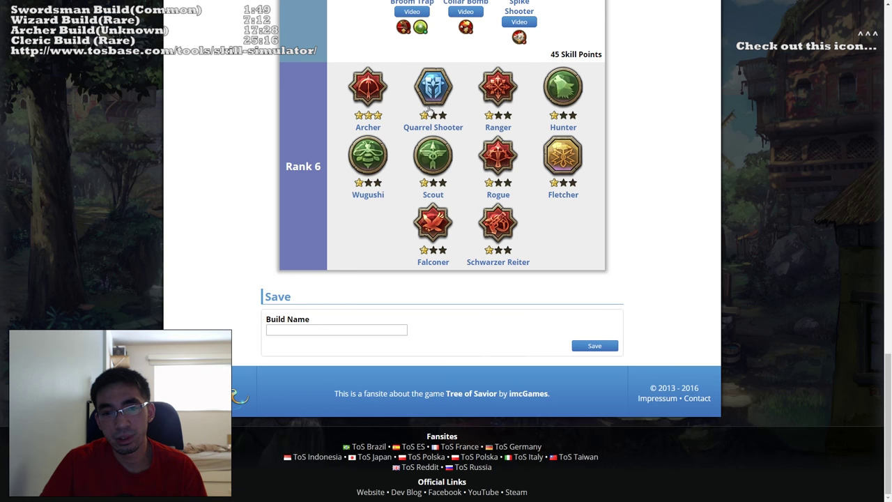
click(431, 95)
click(460, 96)
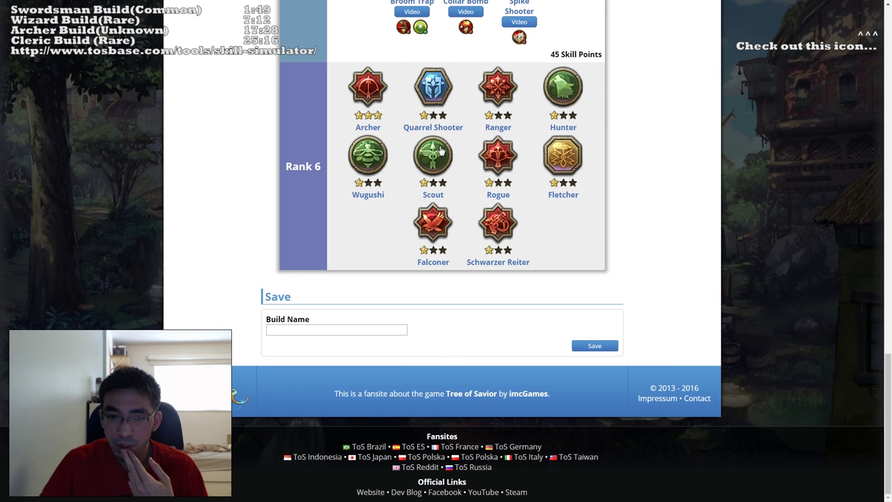
Step: Try Scout at Rank 6, read the Cloaking description, and remove the class
click(435, 154)
mouse_move(552, 152)
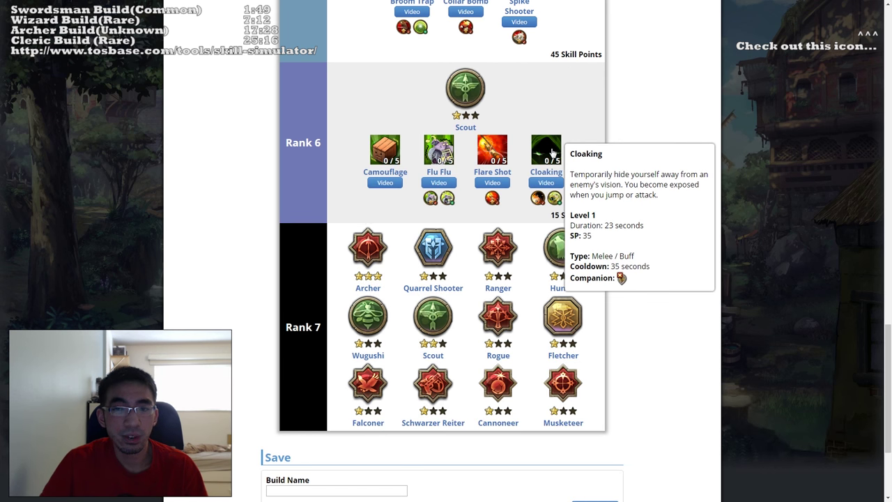
click(455, 94)
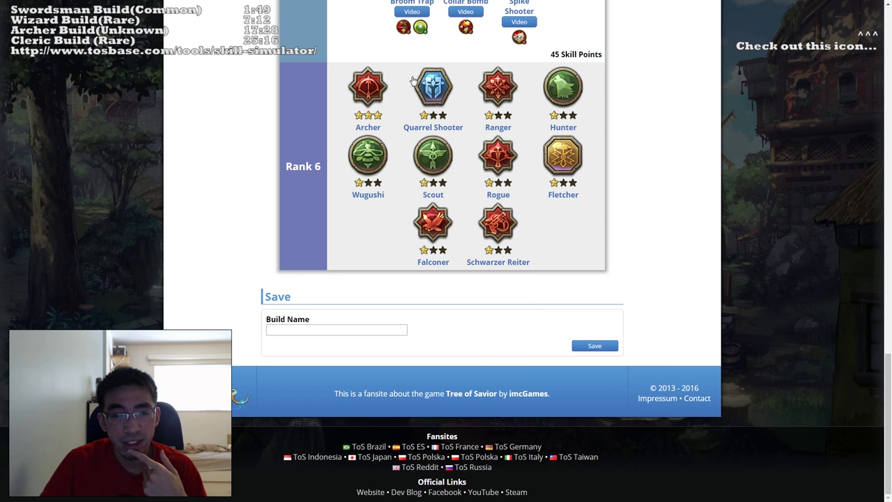
Step: Review the Archer and Sapper ranks chosen so far and the class options for Rank 6
scroll(706, 286, up, 3)
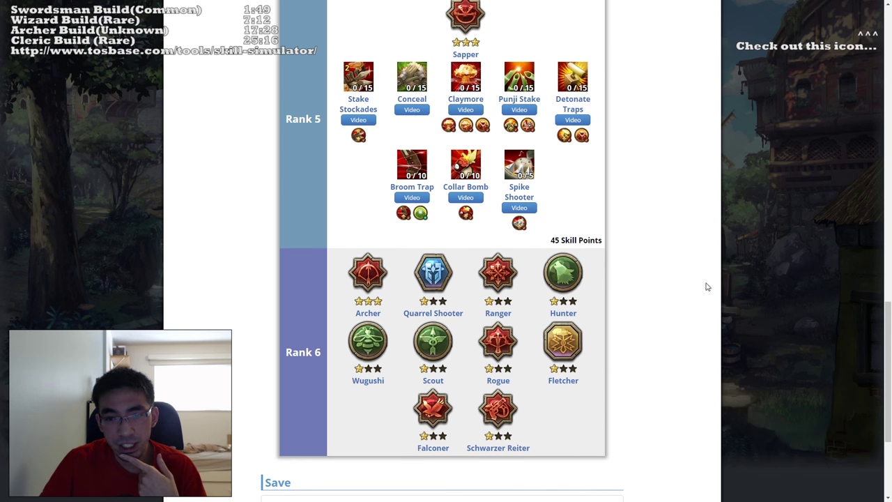
scroll(706, 243, up, 15)
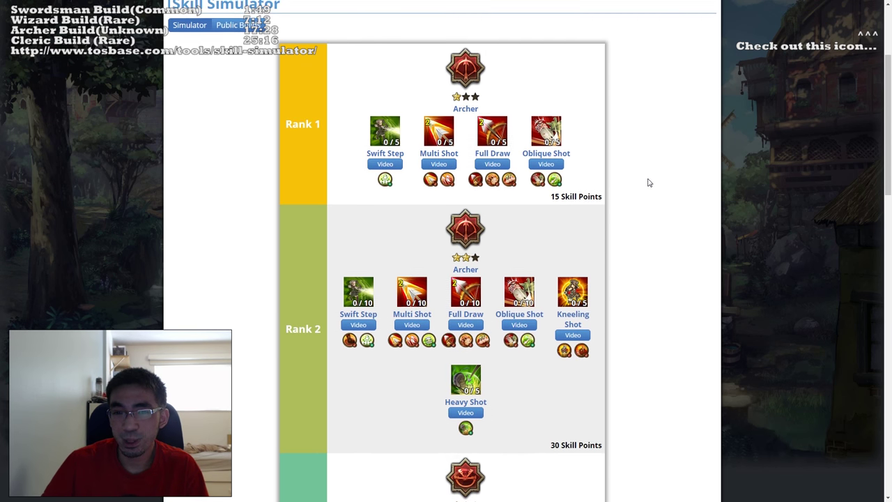
scroll(649, 186, down, 15)
scroll(645, 166, up, 15)
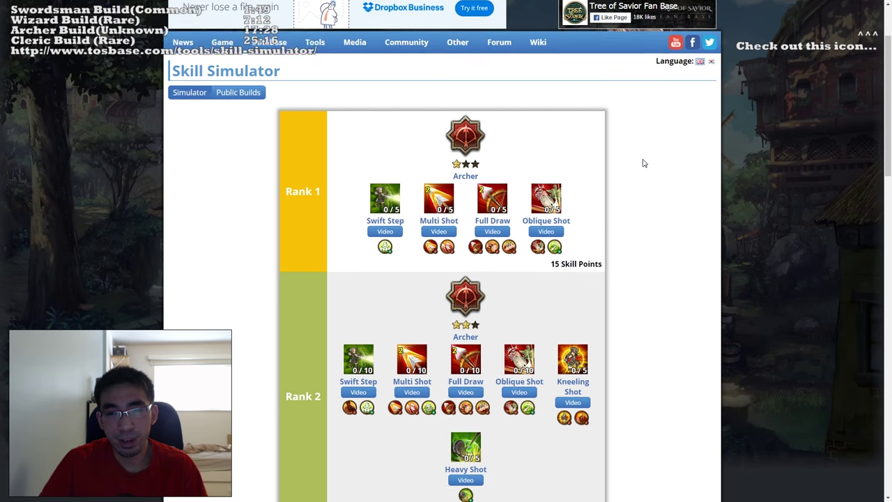
scroll(663, 219, down, 15)
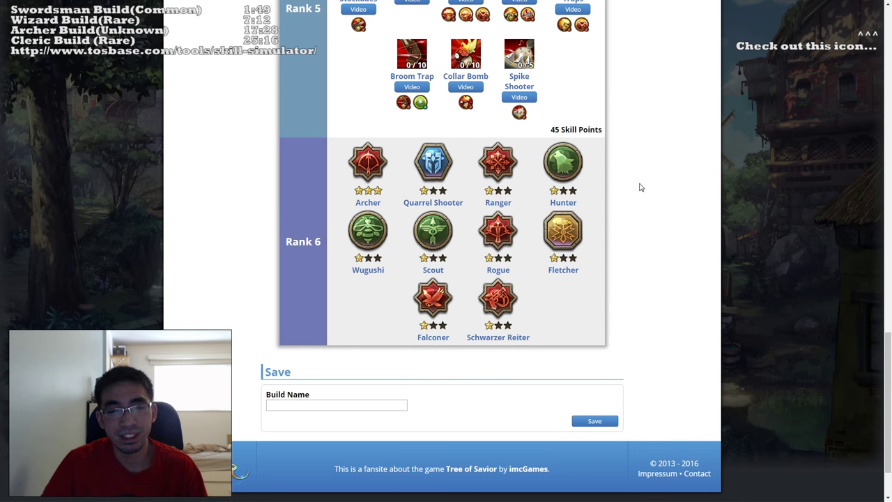
scroll(656, 177, down, 2)
scroll(663, 165, up, 2)
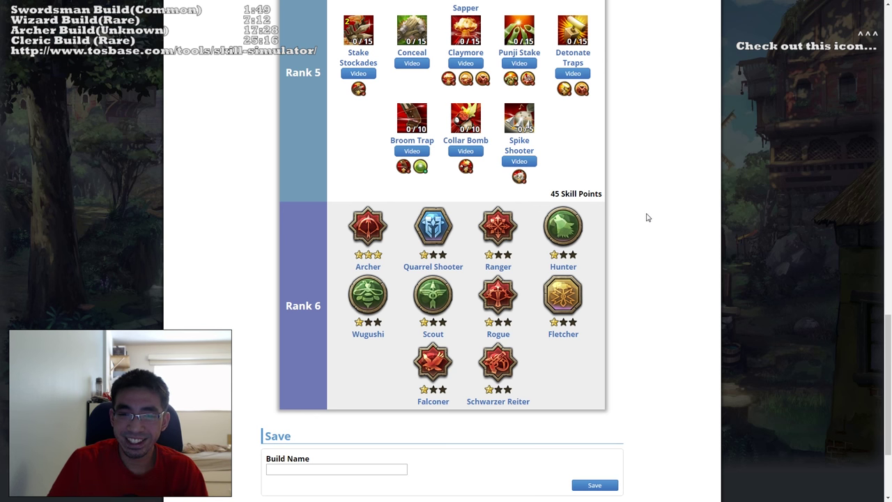
scroll(638, 224, down, 2)
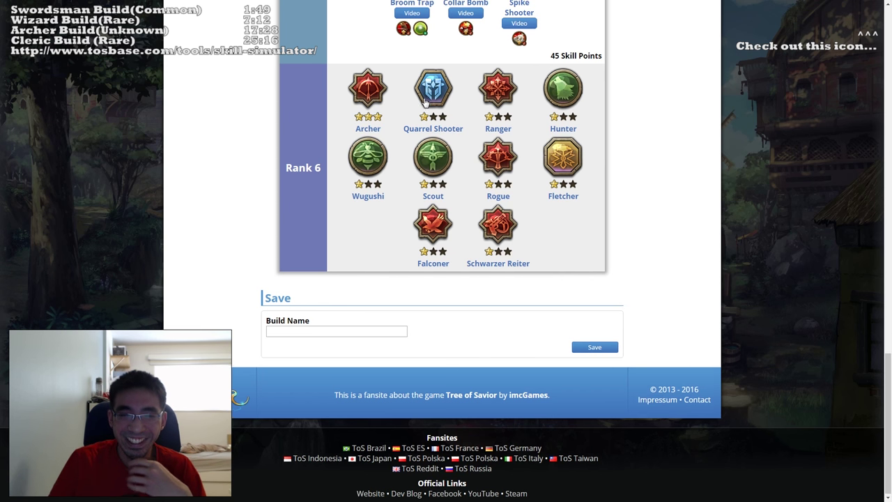
scroll(513, 294, up, 2)
scroll(647, 273, up, 1)
scroll(644, 276, down, 2)
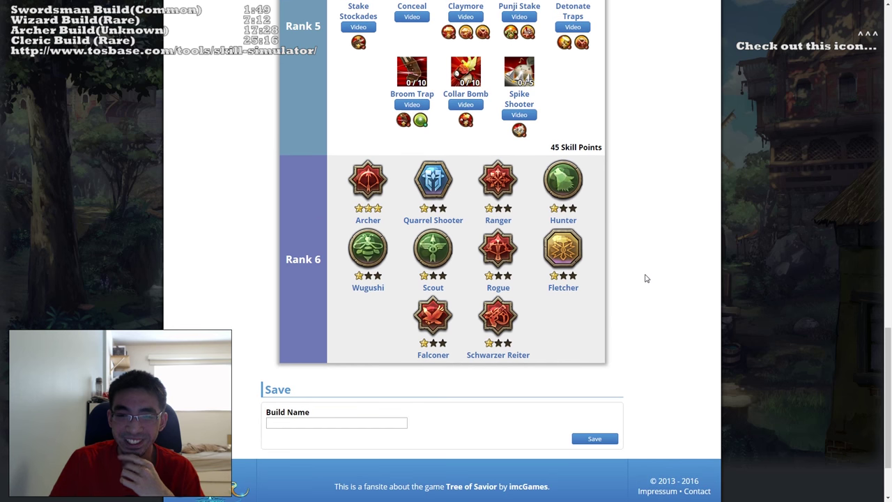
scroll(643, 276, up, 1)
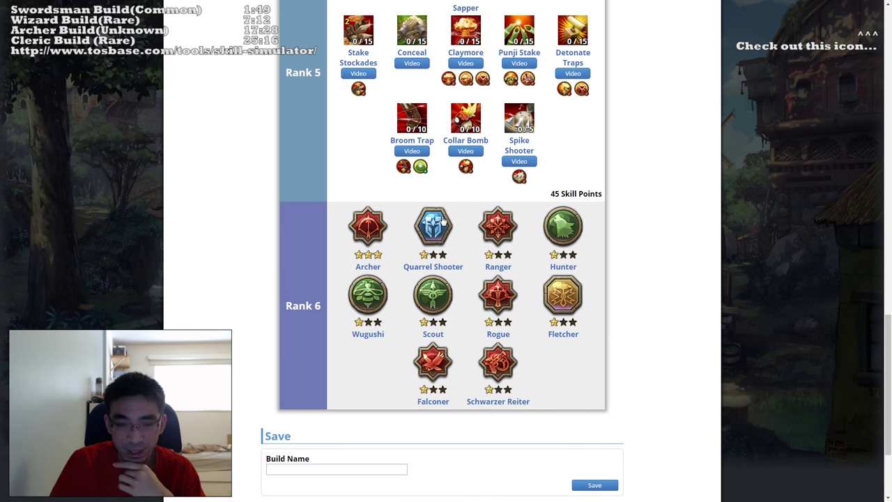
Step: Choose the third circle of Archer for Rank 6
click(372, 227)
scroll(631, 249, down, 2)
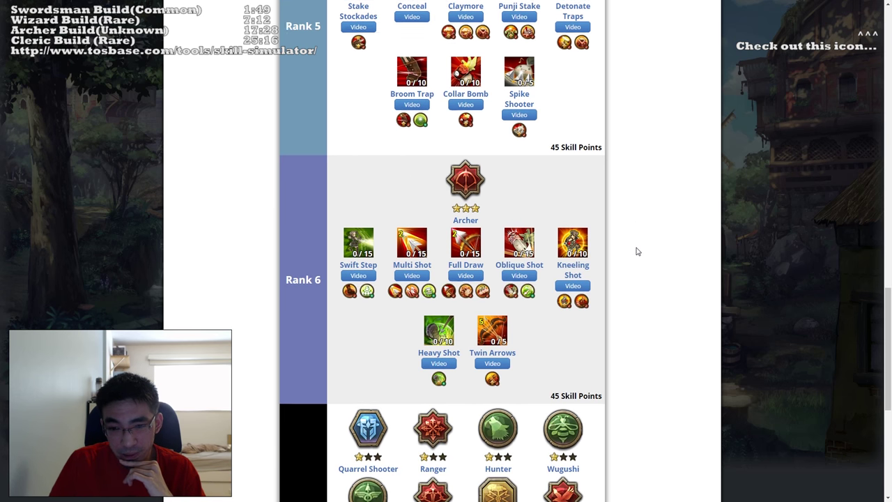
scroll(662, 180, up, 1)
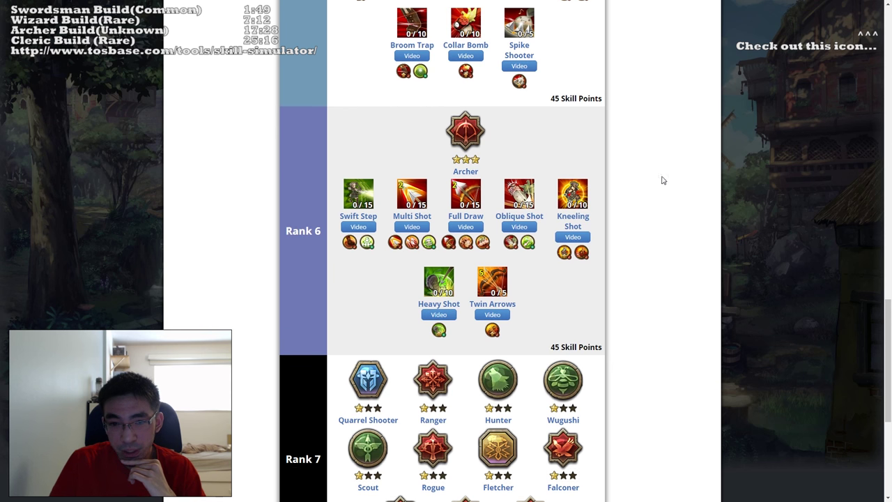
Step: Raise Kneeling Shot to 10 points and both Oblique Shot and Swift Step to 15 points at Rank 6
click(573, 239)
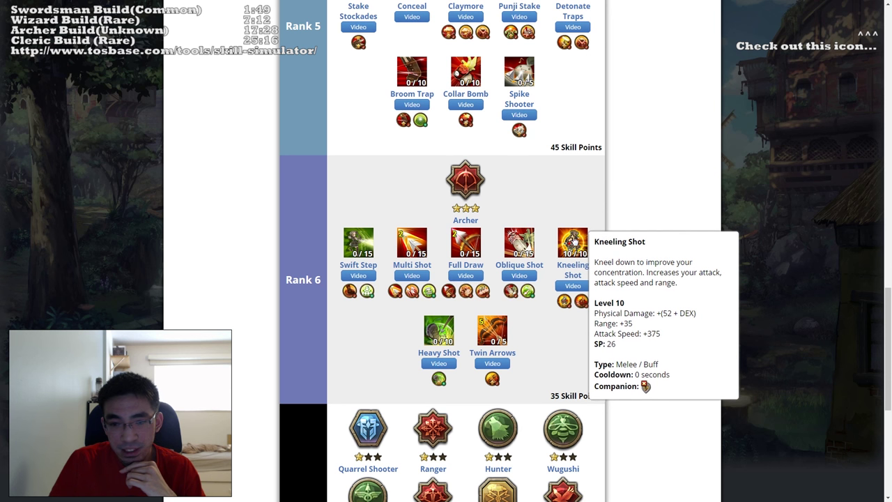
click(528, 240)
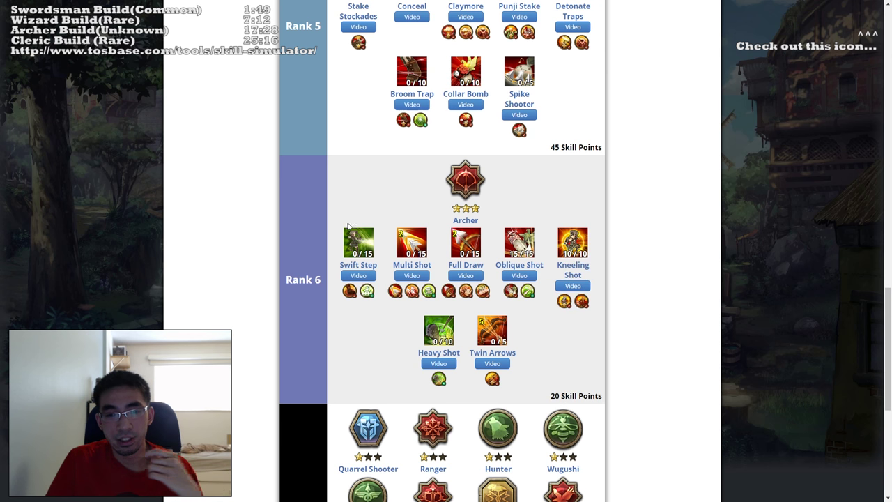
click(362, 246)
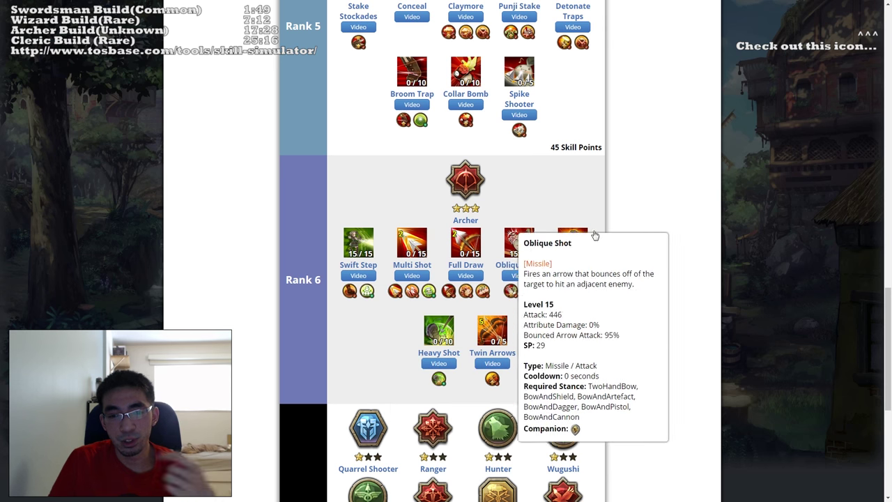
Step: Choose Musketeer as the Rank 7 class
scroll(598, 249, down, 2)
scroll(598, 249, down, 1)
scroll(671, 240, down, 4)
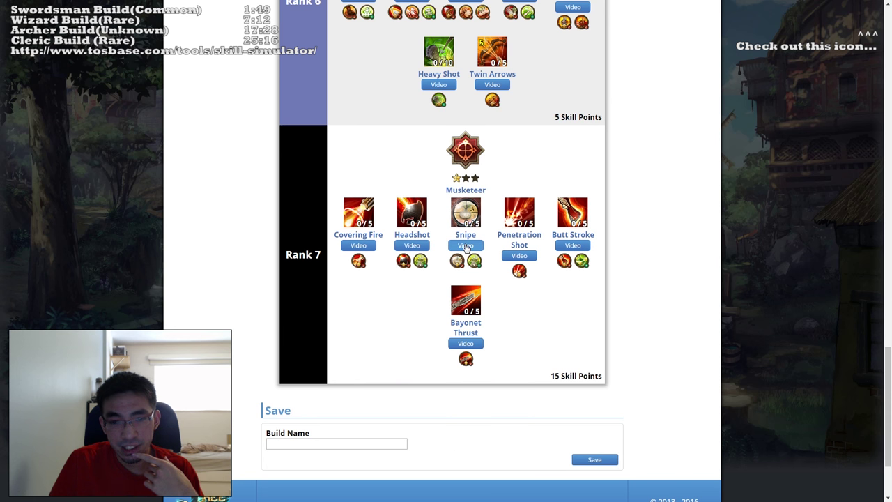
Step: Play the demonstration video of the Musketeer's Snipe skill and turn up its volume
click(466, 246)
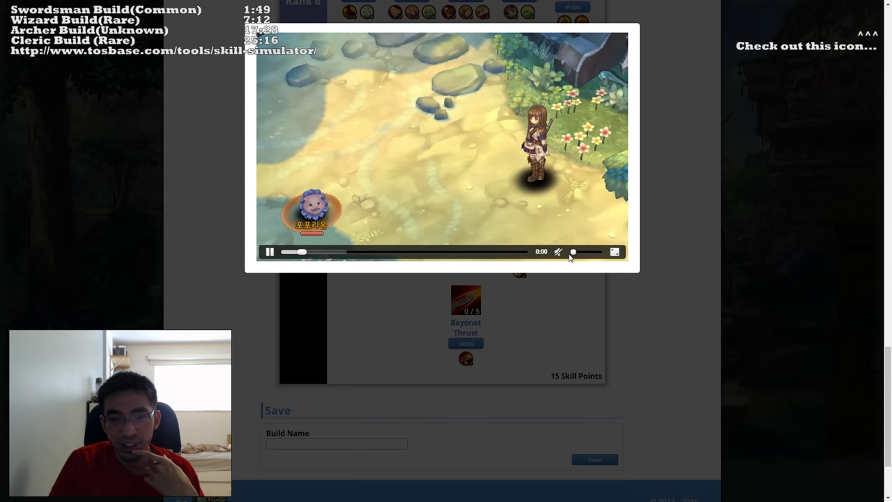
drag(570, 258, 600, 252)
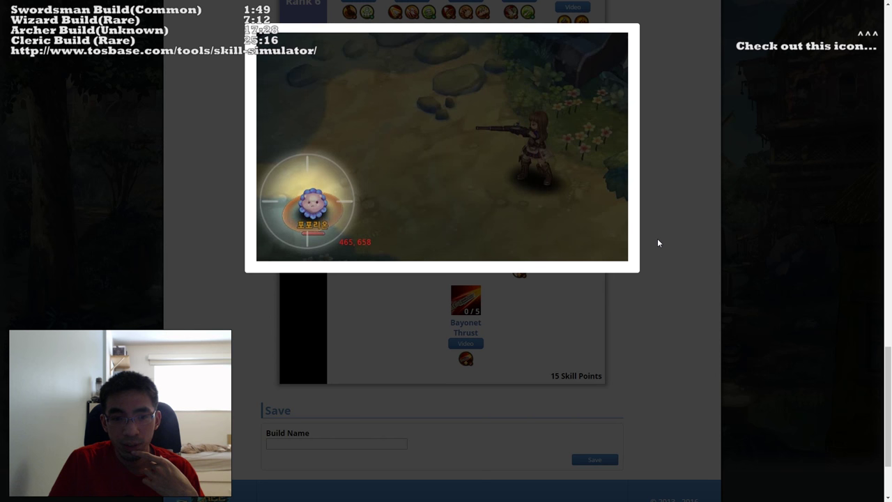
Step: Close the skill preview video and review the skills and available points across Ranks 1 to 7 of the Archer build
click(666, 211)
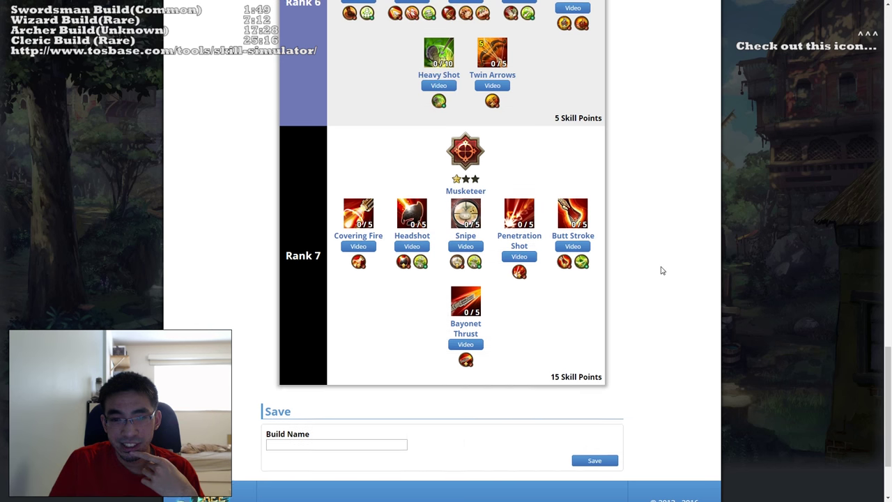
scroll(662, 271, up, 20)
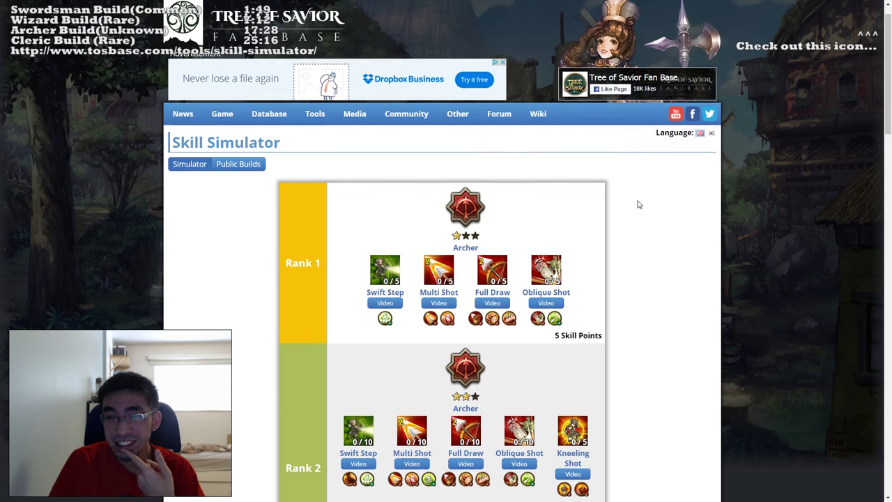
scroll(635, 207, down, 18)
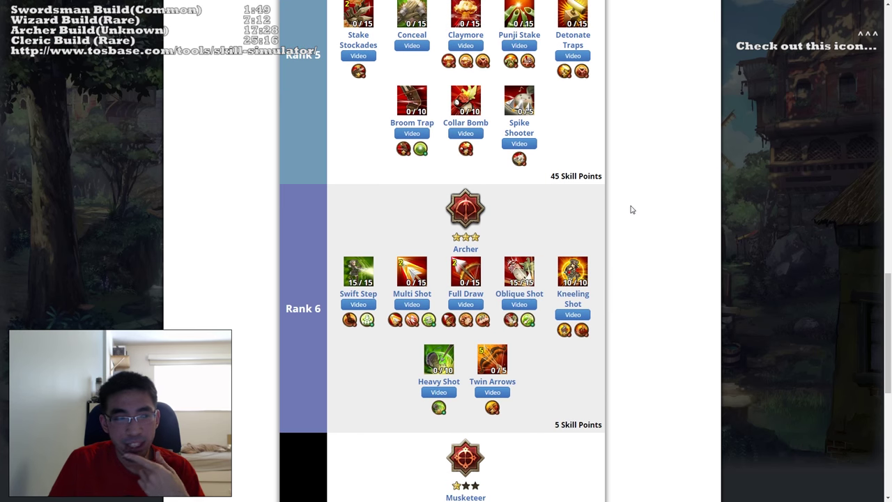
scroll(631, 209, down, 6)
scroll(631, 208, up, 9)
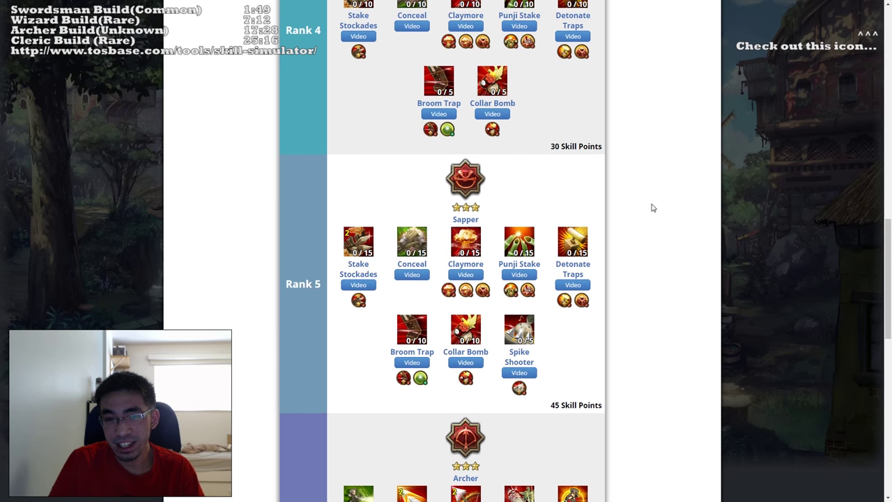
scroll(659, 205, up, 5)
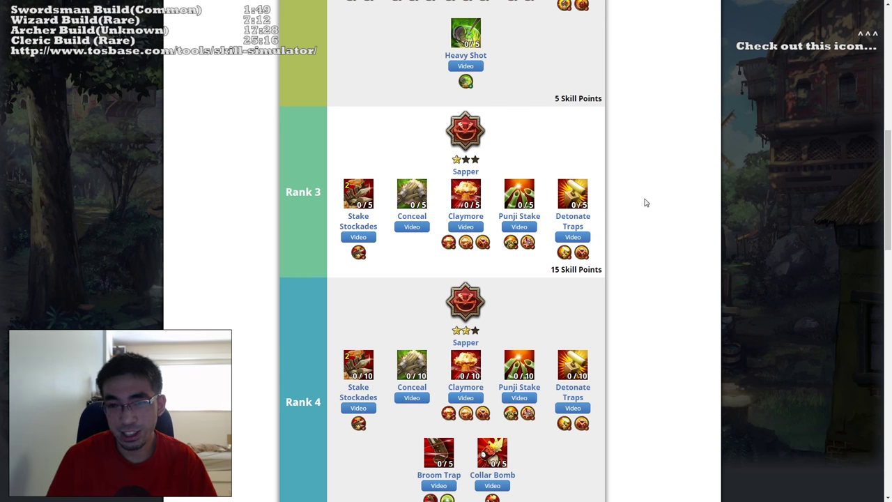
scroll(648, 199, up, 5)
scroll(652, 188, up, 8)
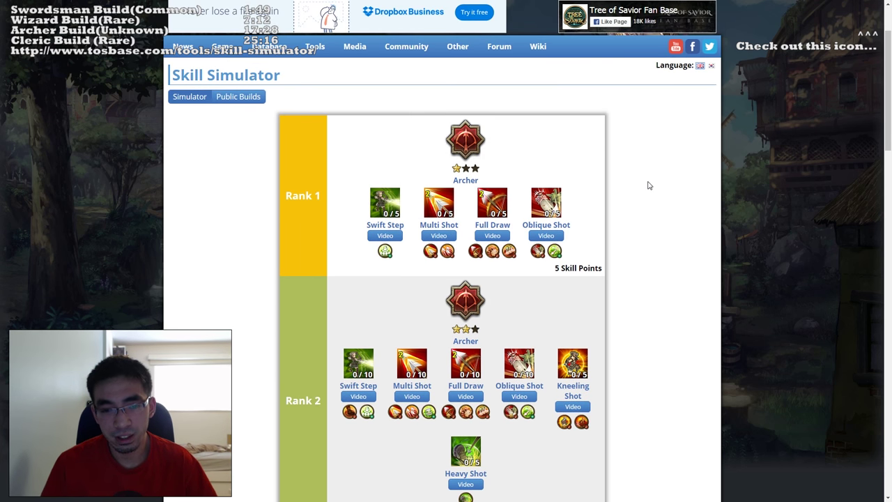
scroll(565, 143, down, 2)
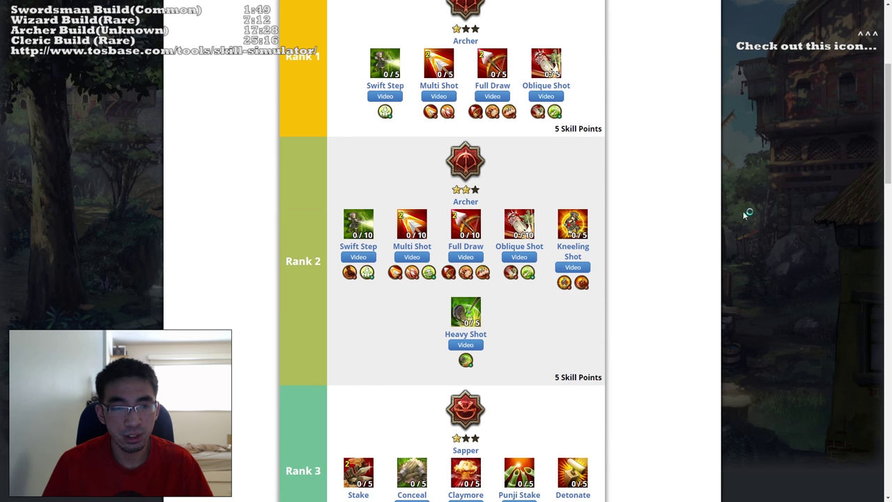
scroll(666, 127, down, 2)
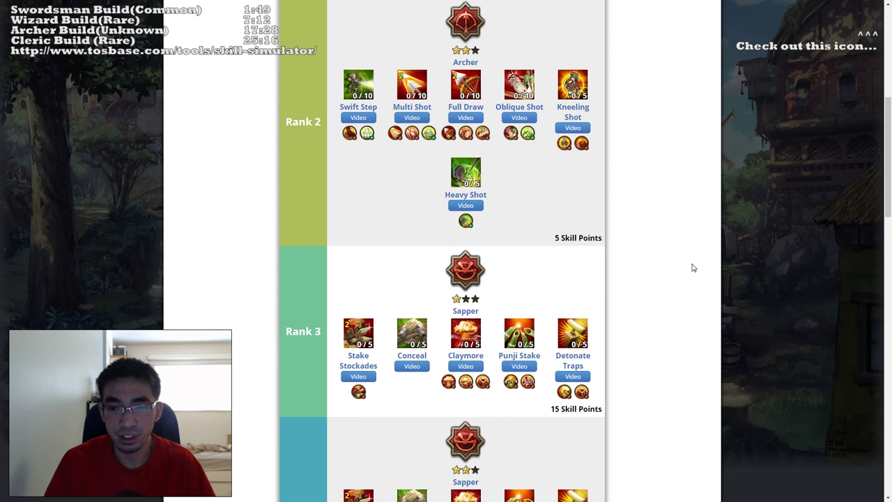
scroll(690, 271, up, 4)
scroll(628, 182, down, 2)
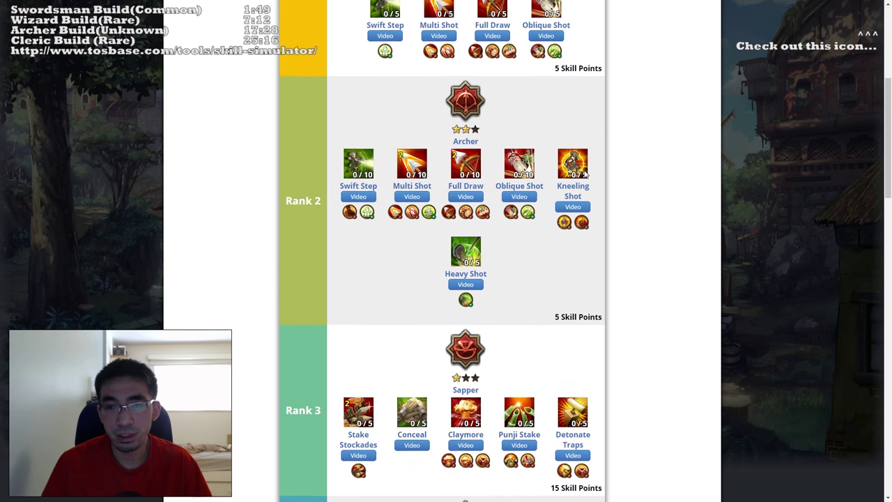
Step: Raise Oblique Shot in the Rank 1 Archer circle to 5 points
scroll(599, 183, up, 2)
click(548, 157)
click(547, 157)
click(547, 157)
click(547, 157)
click(547, 157)
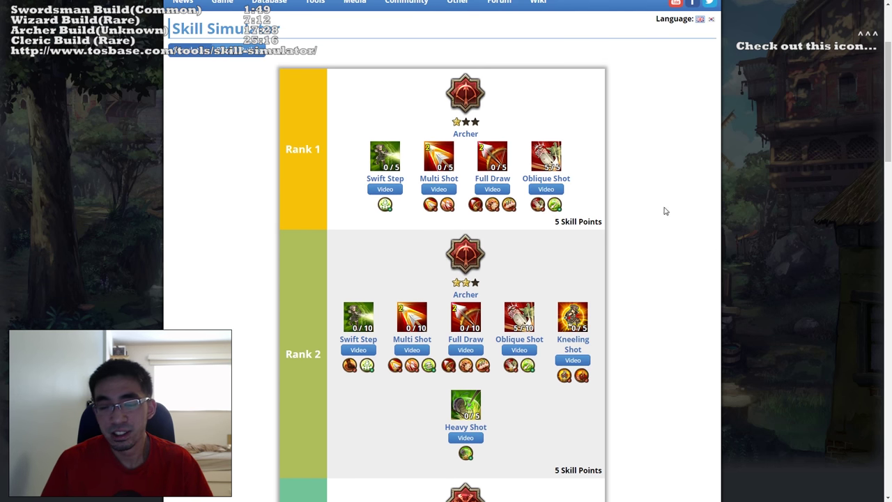
scroll(662, 209, up, 1)
scroll(659, 202, down, 1)
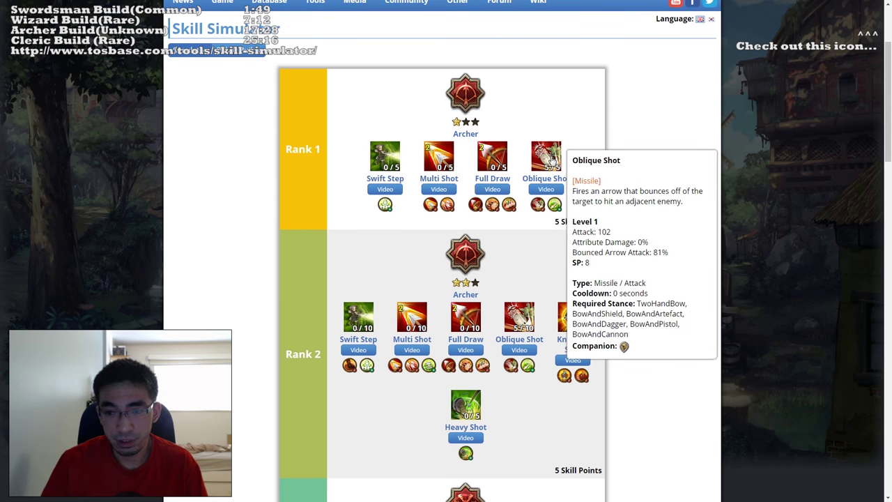
Step: Lower Oblique Shot in the Rank 1 Archer circle to 1 point
click(551, 159)
click(550, 159)
click(551, 159)
click(551, 159)
click(551, 159)
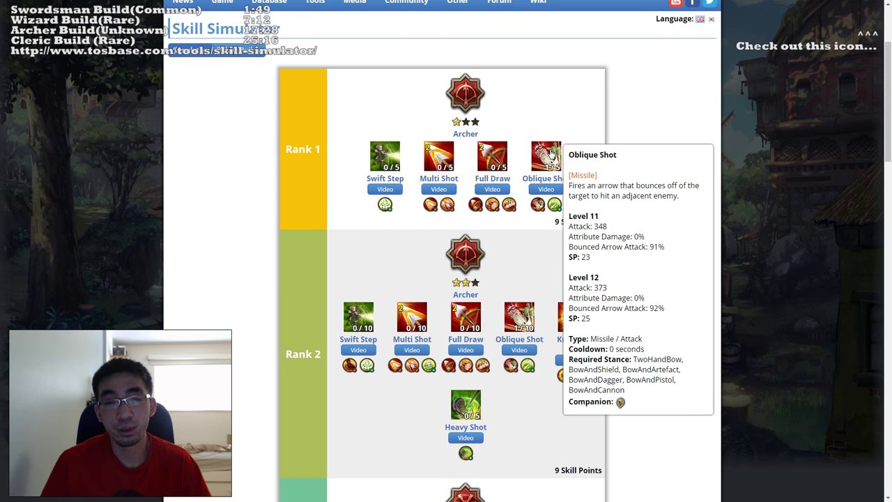
Step: Raise Rank 1 Oblique Shot to 5 points for comparison, and bring it back down to 1 point
click(551, 152)
click(551, 152)
click(551, 152)
click(551, 152)
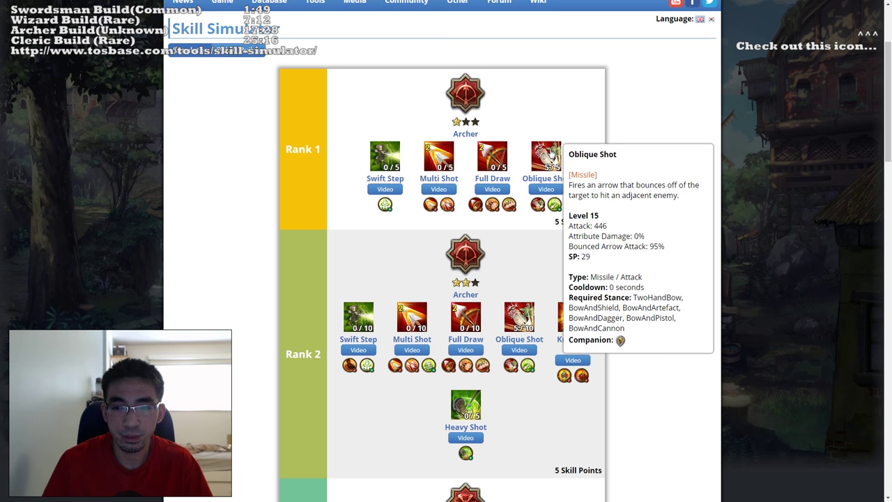
right_click(550, 157)
right_click(550, 157)
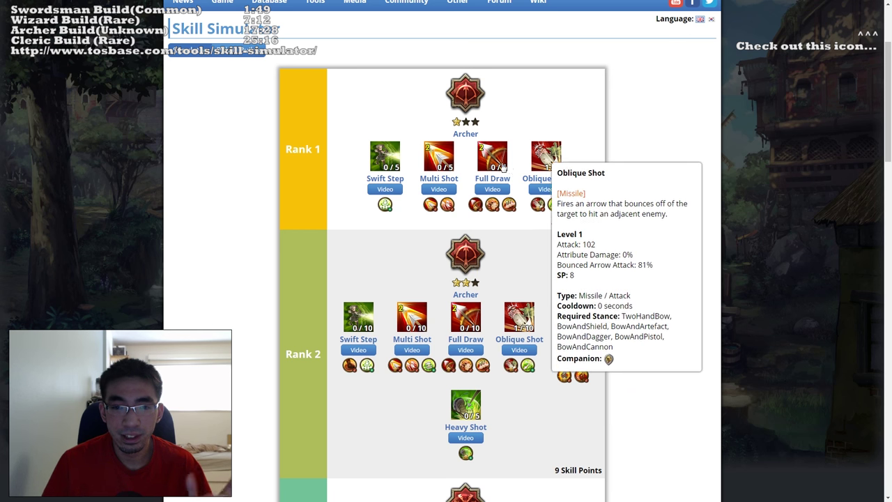
Step: Check the other Rank 1 Archer skills and raise Swift Step to 5 points
mouse_move(444, 156)
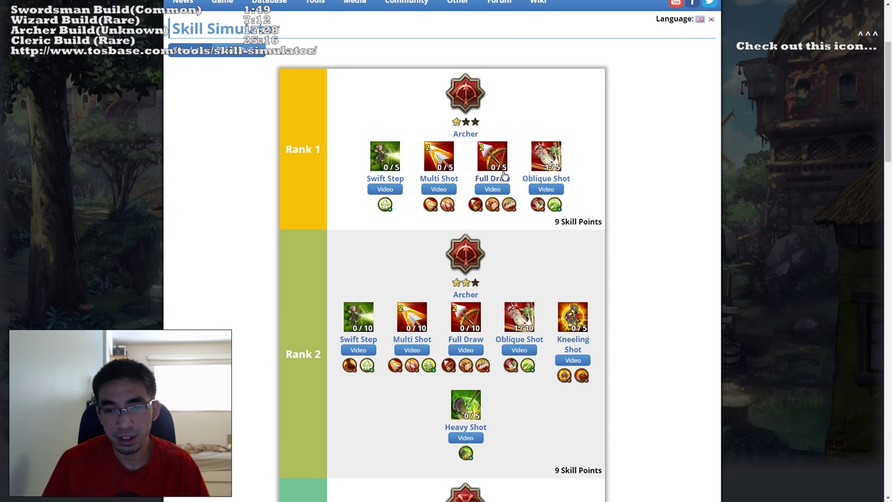
mouse_move(487, 166)
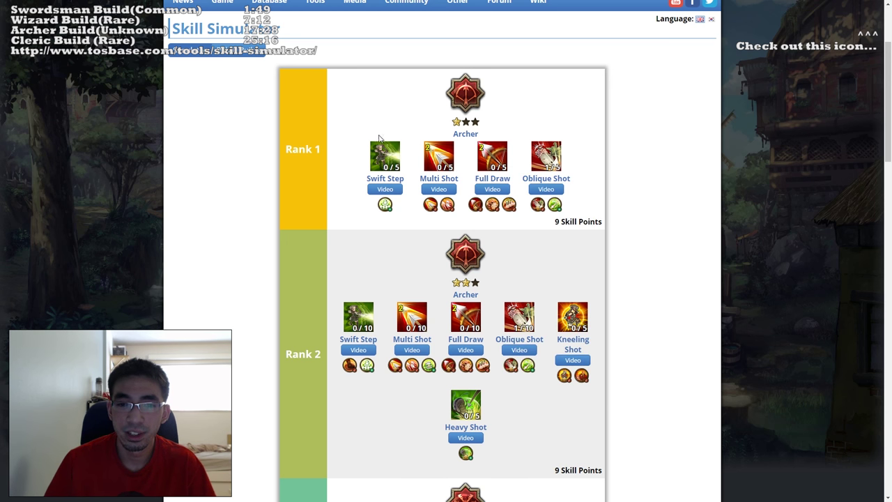
click(385, 156)
click(384, 156)
click(384, 156)
click(385, 157)
click(385, 156)
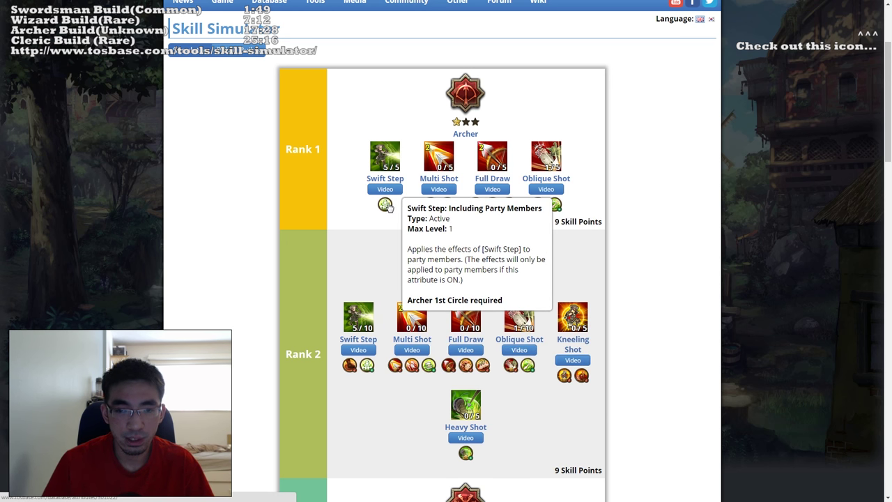
Step: Raise Kneeling Shot in the Rank 2 Archer circle to 5 points
scroll(665, 218, down, 1)
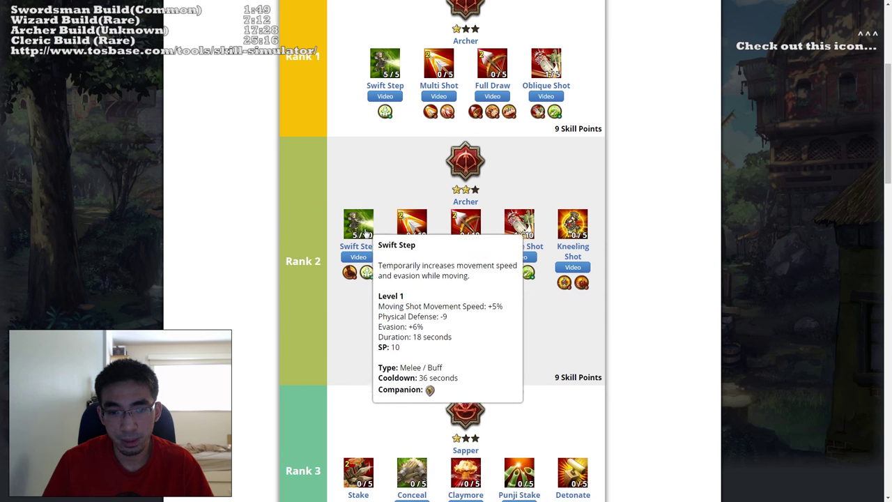
click(584, 222)
click(584, 221)
click(584, 222)
click(584, 222)
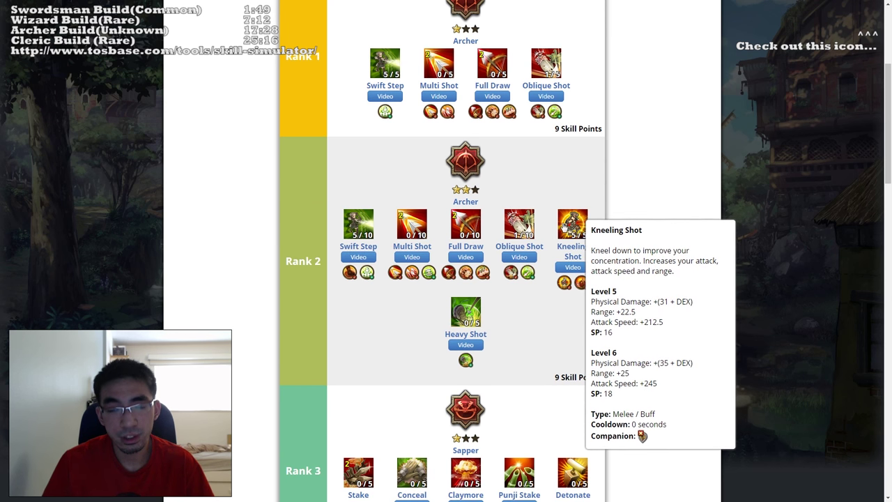
click(584, 221)
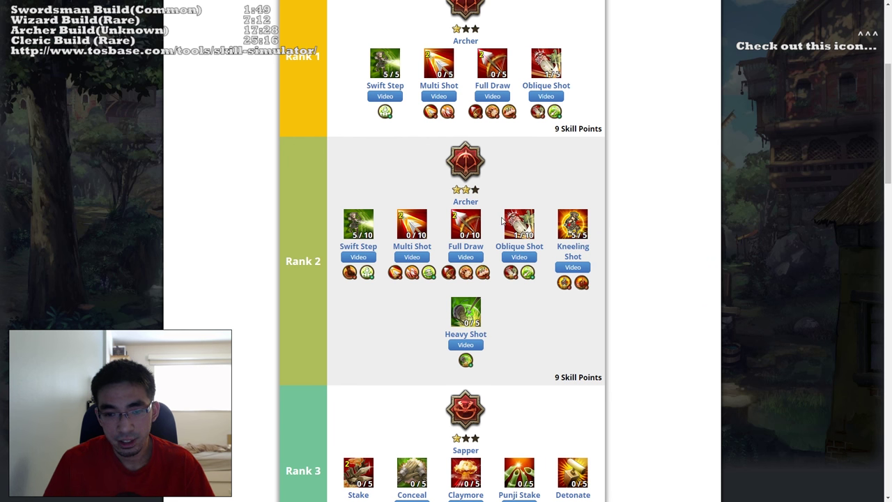
Step: Raise Multi Shot in the Rank 2 Archer circle to 9 points
scroll(495, 206, down, 1)
double_click(420, 171)
double_click(420, 171)
double_click(421, 171)
double_click(421, 171)
click(420, 170)
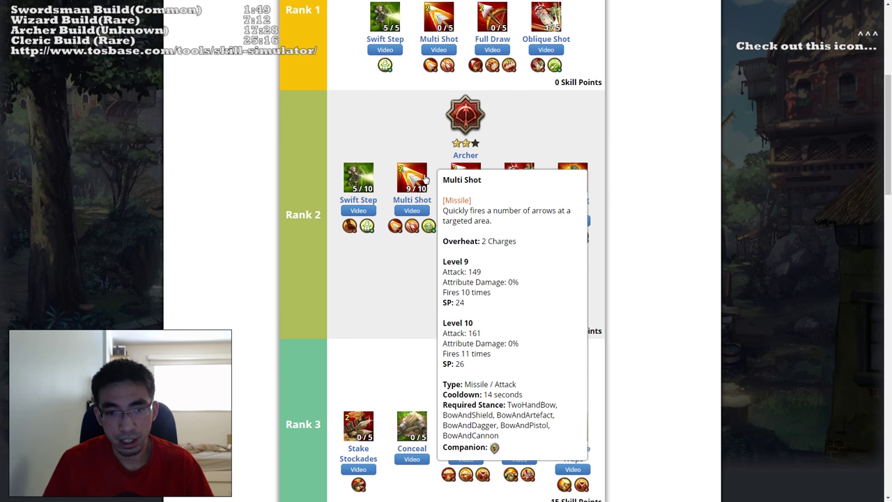
Step: Lower Multi Shot in the Rank 2 Archer circle to 2 points
right_click(420, 178)
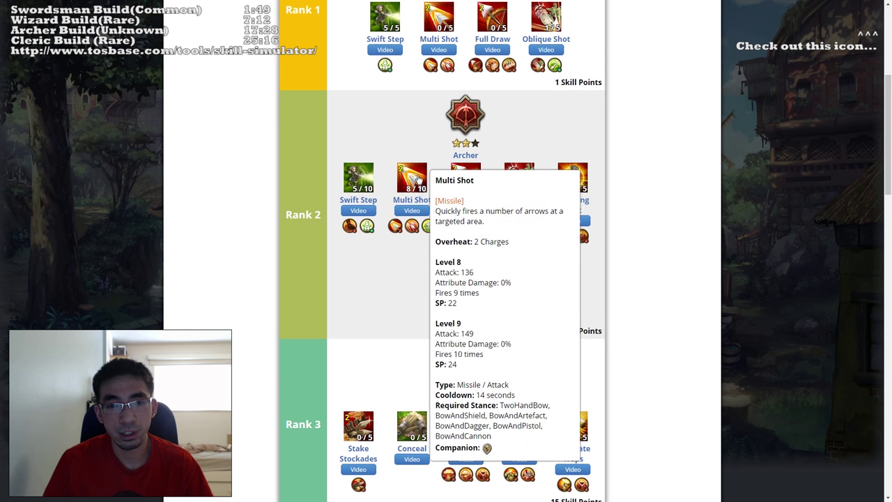
right_click(421, 178)
right_click(420, 178)
right_click(421, 178)
right_click(420, 177)
right_click(420, 178)
right_click(420, 178)
Step: Raise Swift Step in the Rank 2 Archer circle to 10 points
double_click(356, 183)
double_click(356, 183)
click(356, 183)
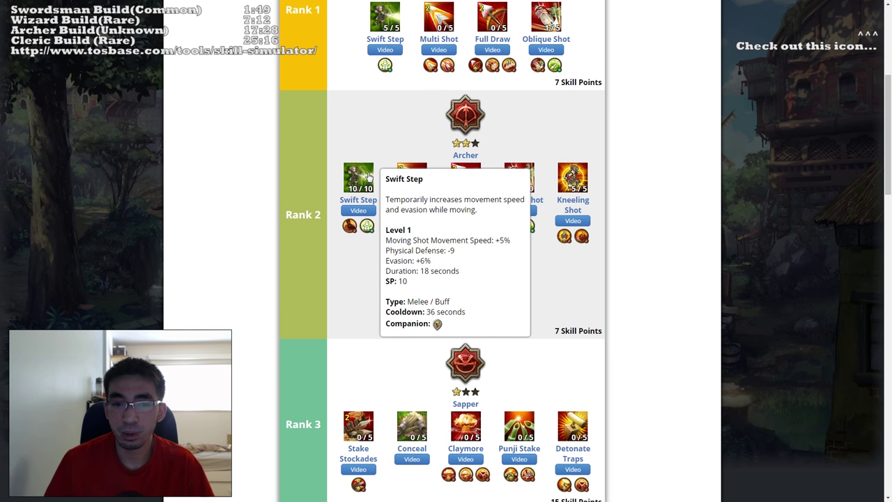
Step: Put the remaining Archer points into Rank 2 Oblique Shot, bringing it to 8 points
scroll(612, 187, down, 1)
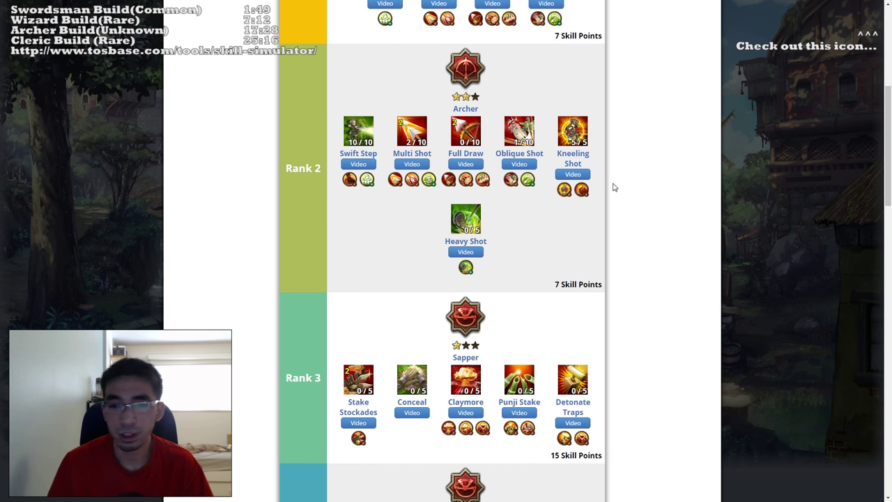
scroll(449, 190, down, 1)
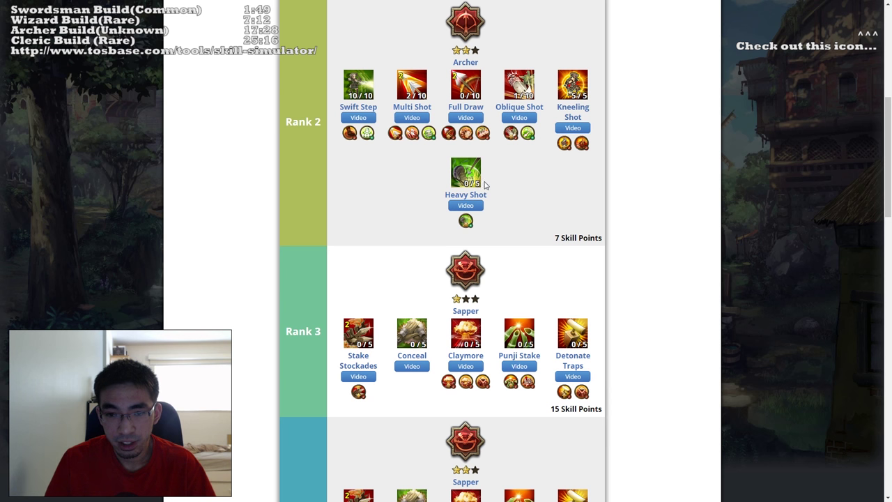
mouse_move(472, 178)
scroll(648, 141, up, 1)
scroll(697, 182, up, 1)
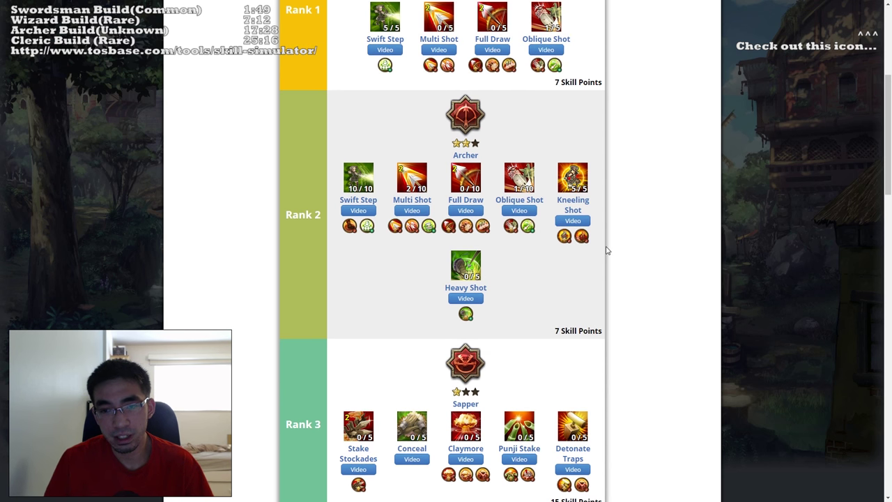
scroll(628, 231, up, 1)
right_click(581, 228)
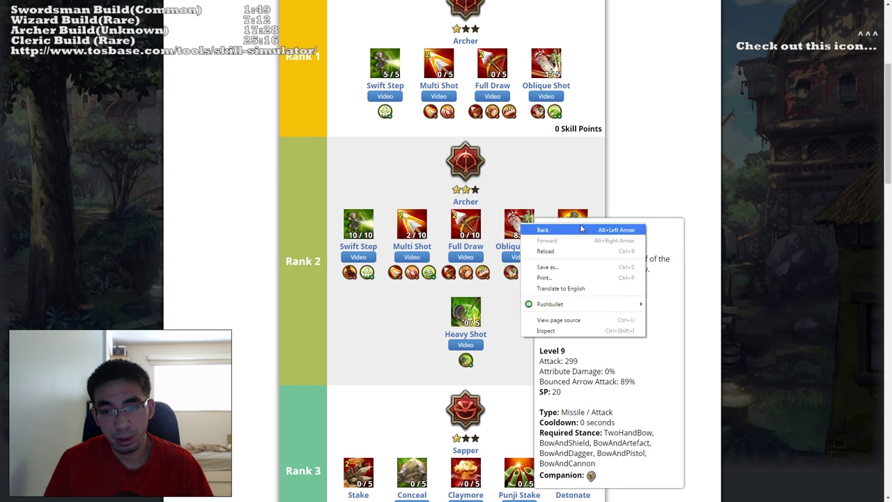
click(622, 179)
Step: Raise Claymore in the Rank 3 Sapper circle to 5 points
scroll(614, 195, down, 1)
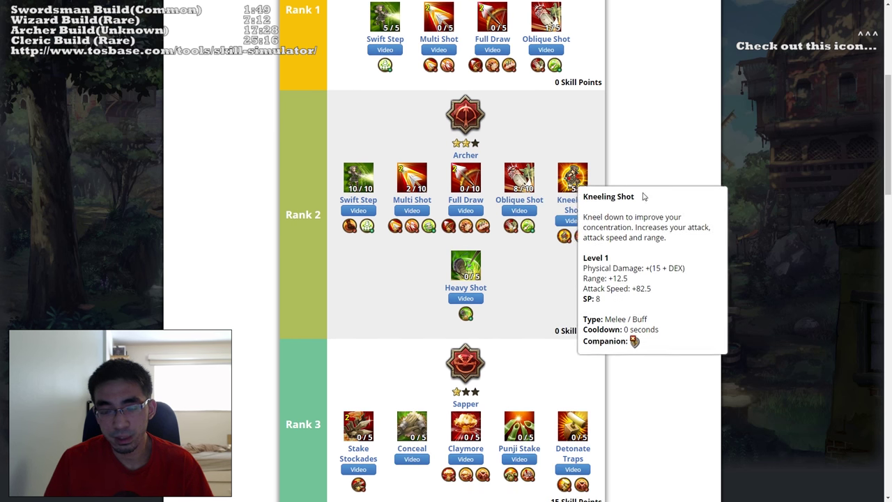
scroll(680, 195, down, 3)
scroll(652, 177, up, 3)
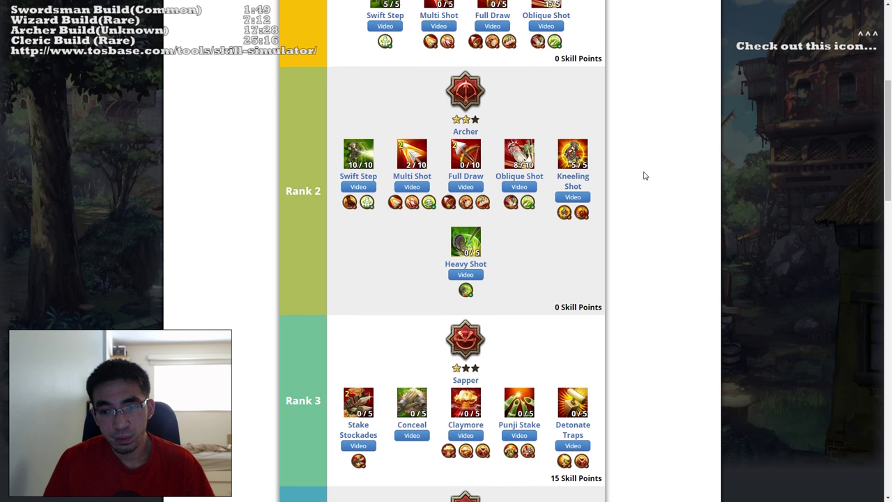
scroll(644, 176, down, 3)
click(466, 146)
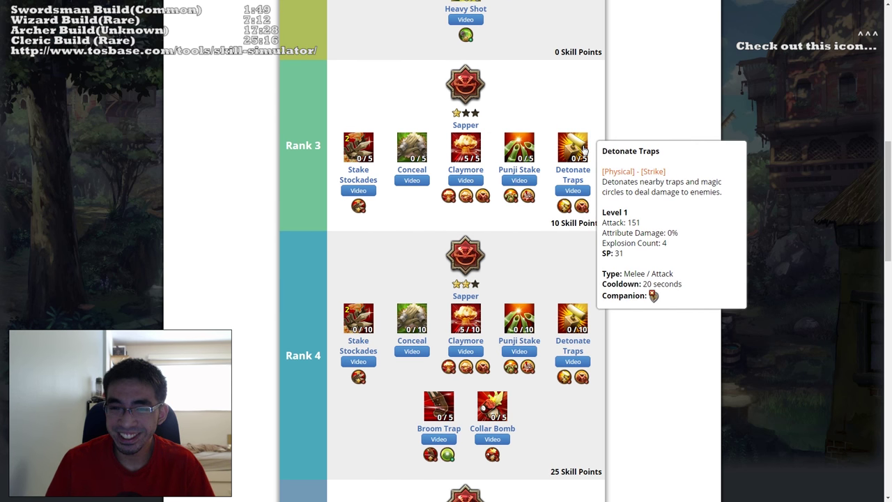
Step: Set Detonate Traps in the Rank 3 Sapper circle to 1 point
click(573, 149)
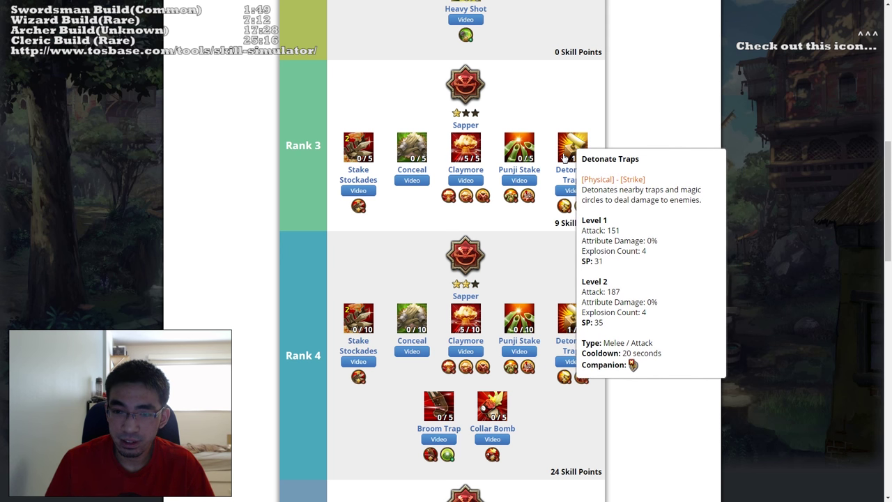
right_click(565, 149)
click(564, 149)
Step: Read the Stake Stockades description in Rank 3, watch its preview video and close it
mouse_move(368, 148)
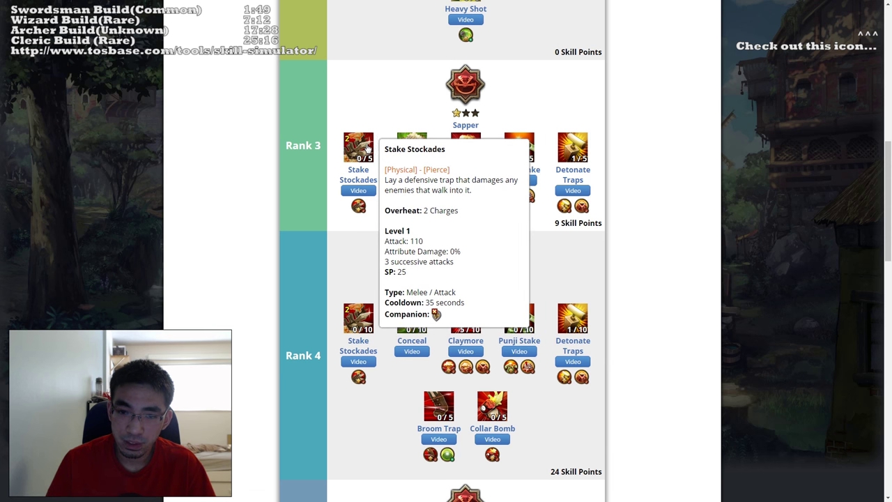
mouse_move(519, 157)
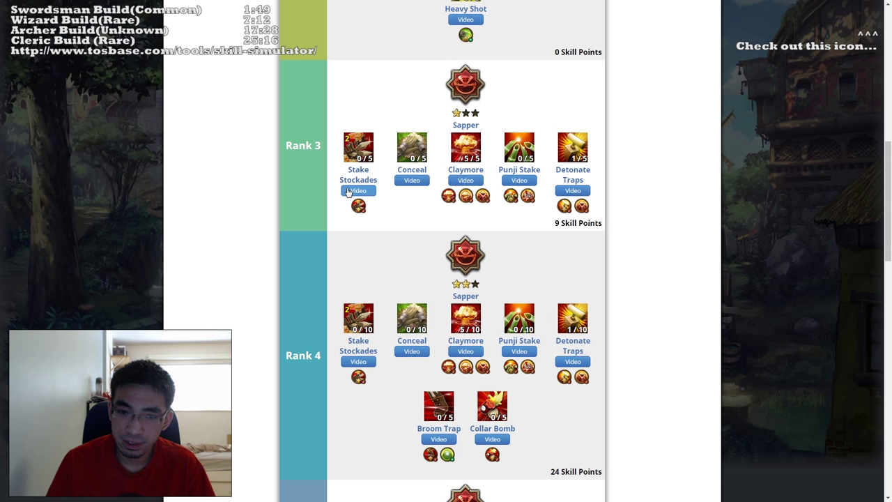
click(350, 190)
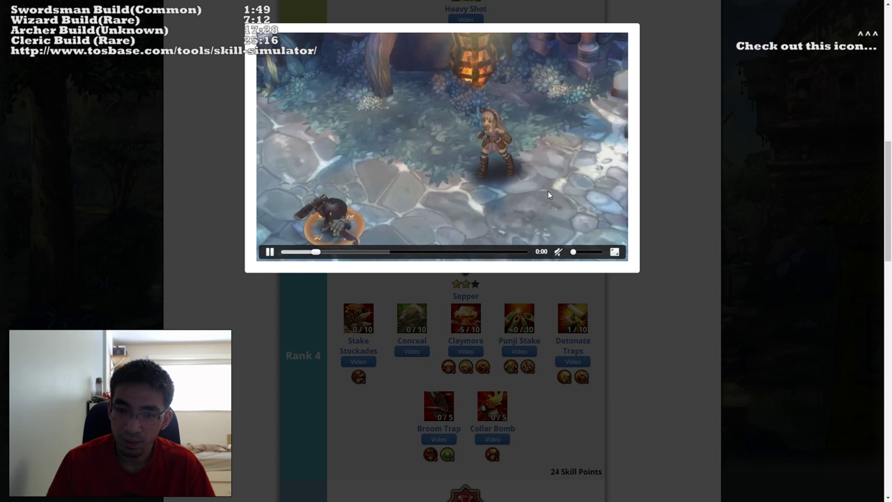
click(636, 189)
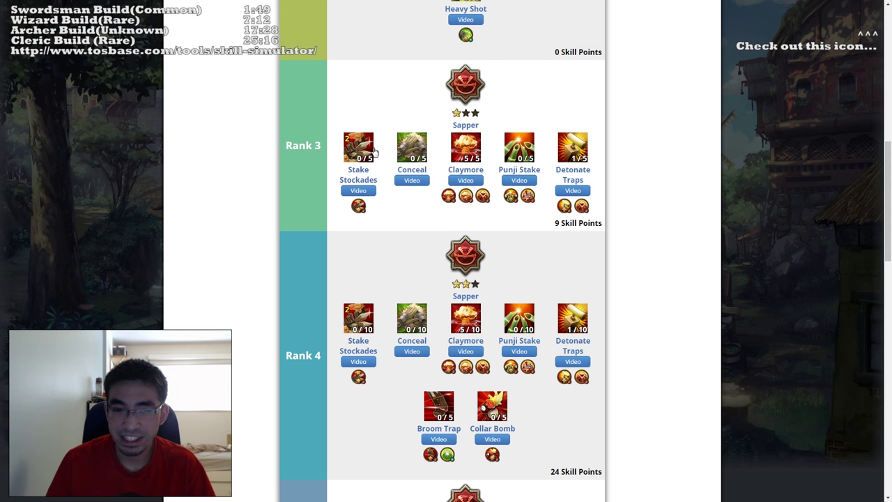
Step: Raise Stake Stockades in the Rank 3 Sapper circle to 5 points
click(360, 147)
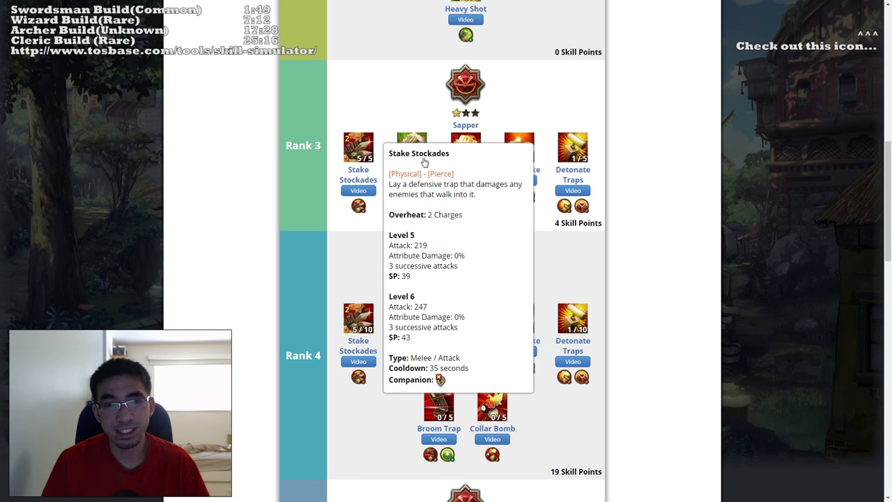
scroll(641, 206, down, 1)
scroll(642, 206, down, 1)
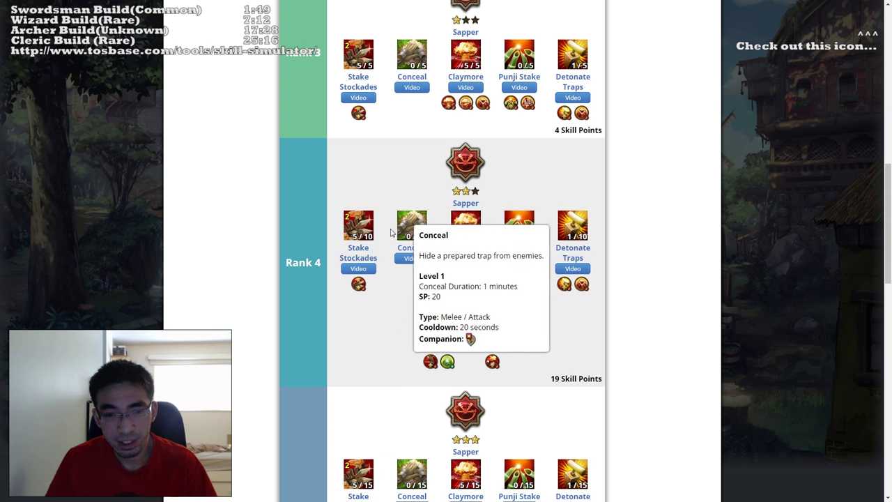
mouse_move(357, 231)
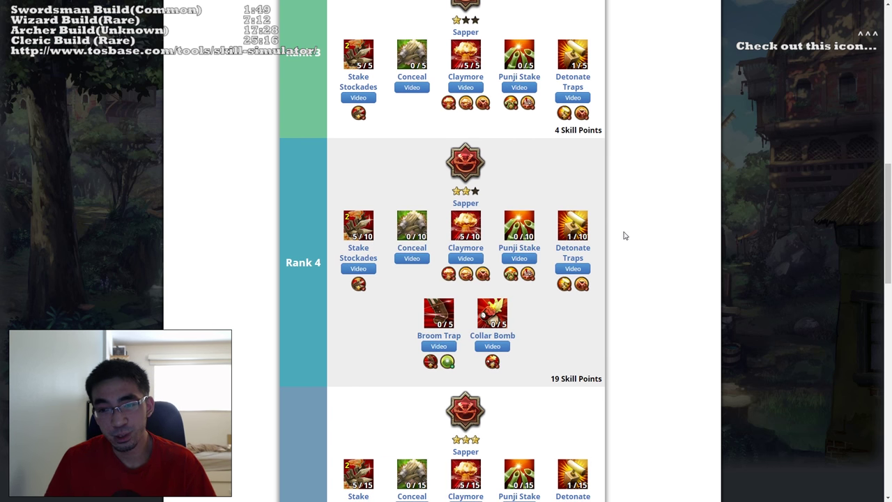
Step: Put the remaining Rank 3 Sapper points into Conceal, bringing it to 4 points
scroll(648, 133, up, 2)
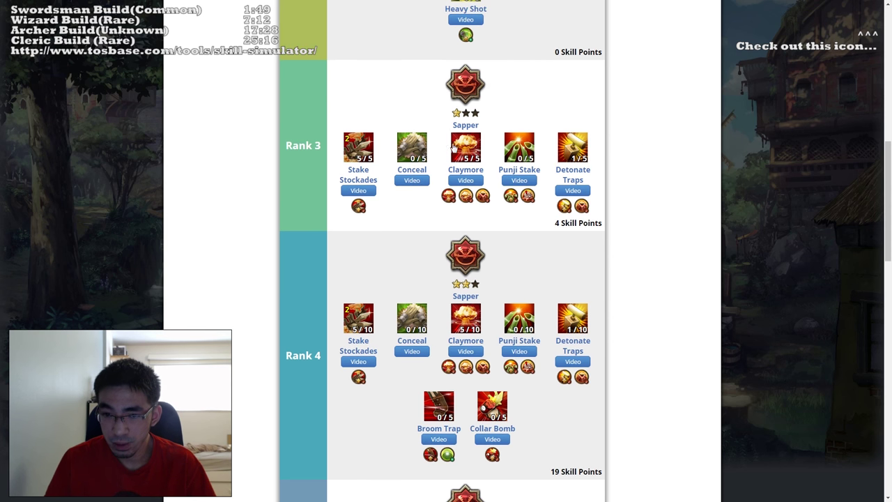
click(412, 155)
click(415, 152)
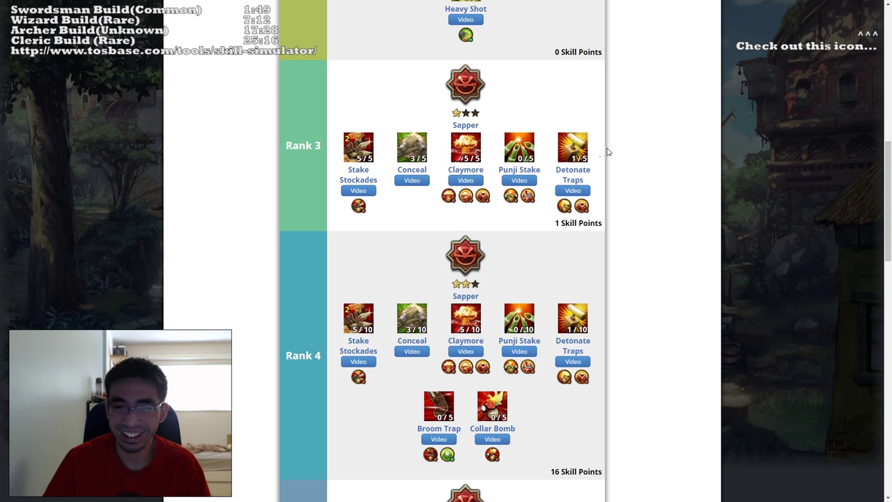
scroll(620, 146, down, 1)
click(412, 55)
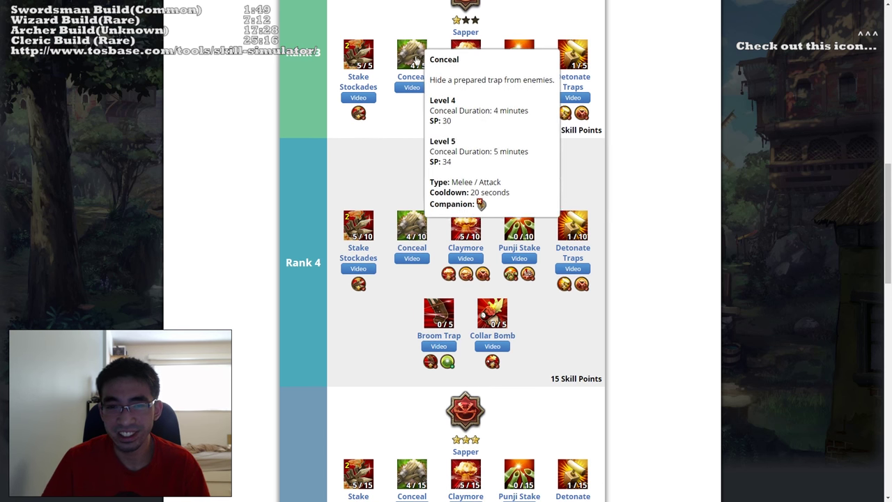
scroll(676, 155, up, 1)
scroll(668, 159, down, 1)
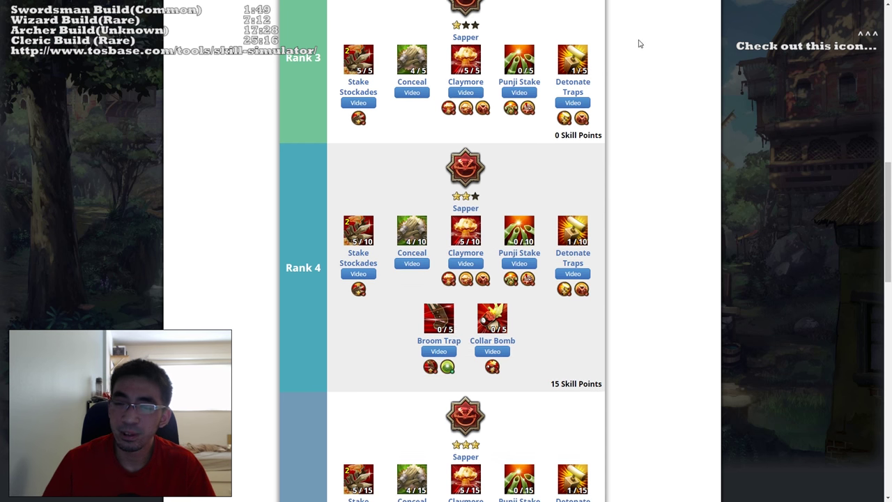
scroll(677, 163, up, 2)
scroll(679, 162, down, 2)
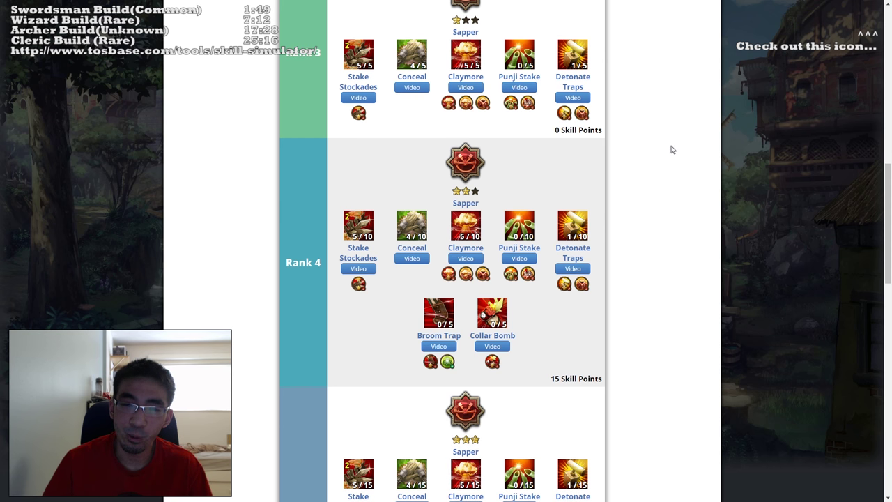
scroll(649, 142, up, 1)
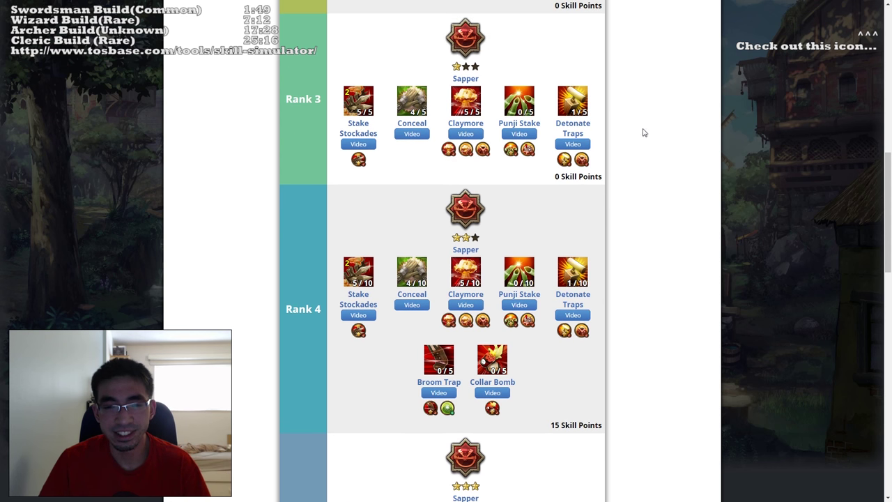
Step: Raise Stake Stockades in the Rank 4 Sapper circle to 10 points
scroll(623, 227, down, 2)
click(358, 178)
click(358, 179)
click(358, 179)
click(358, 178)
click(358, 178)
Step: Raise Claymore in the Rank 4 Sapper circle to 10 points
click(477, 180)
click(476, 179)
click(476, 180)
click(476, 180)
click(476, 180)
Step: Raise Collar Bomb in the Rank 4 Sapper circle to 5 points
click(492, 264)
click(492, 265)
click(493, 265)
click(493, 265)
click(492, 264)
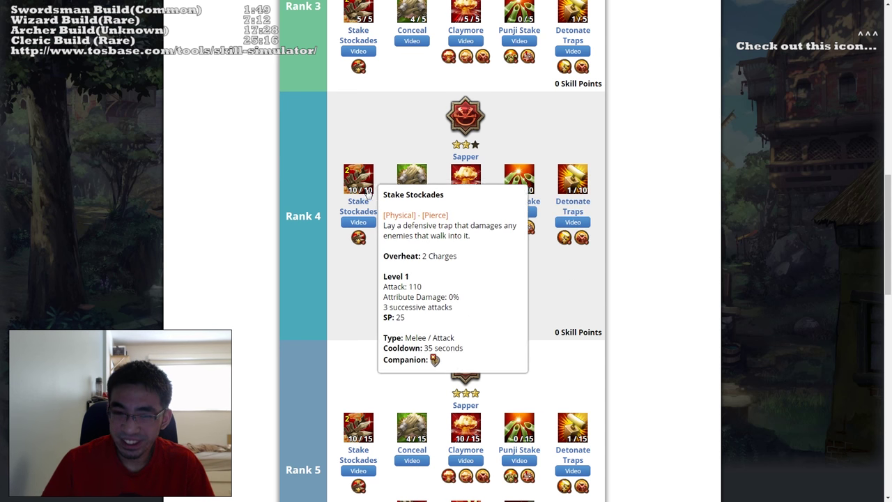
Step: Read the Broom Trap Revolutions Count attribute in Rank 4, watch Broom Trap's preview video and close it
scroll(648, 279, down, 1)
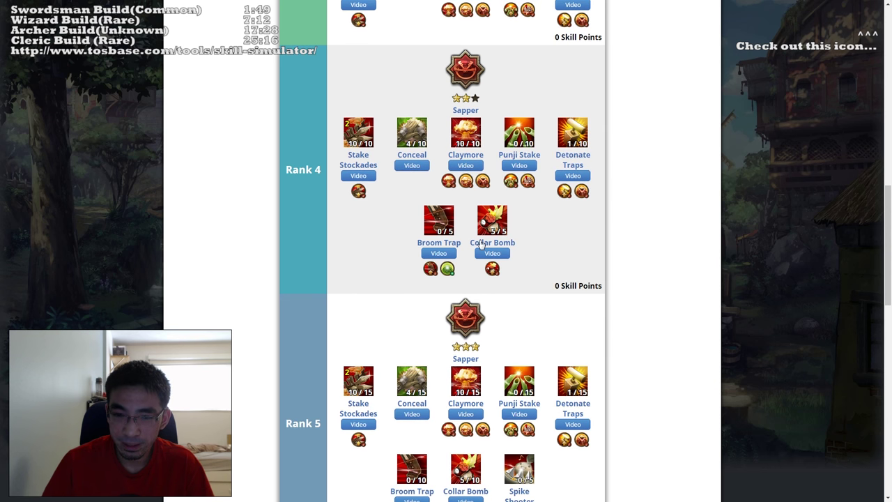
mouse_move(446, 274)
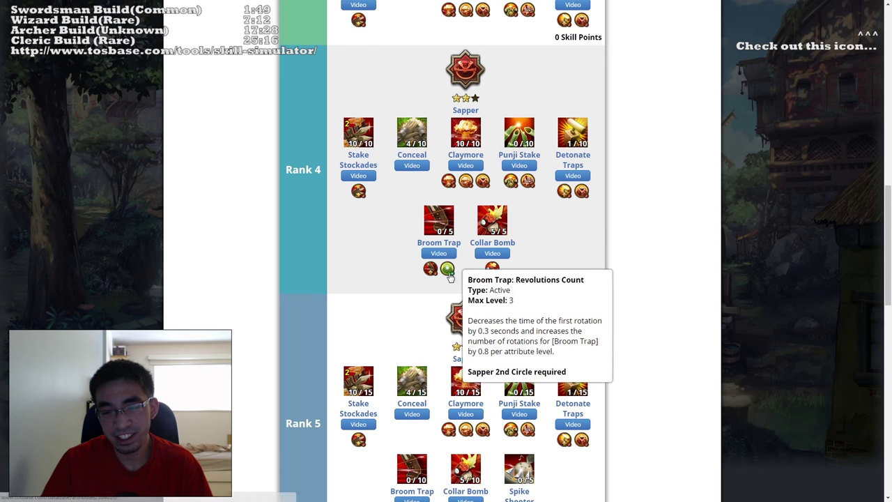
click(440, 254)
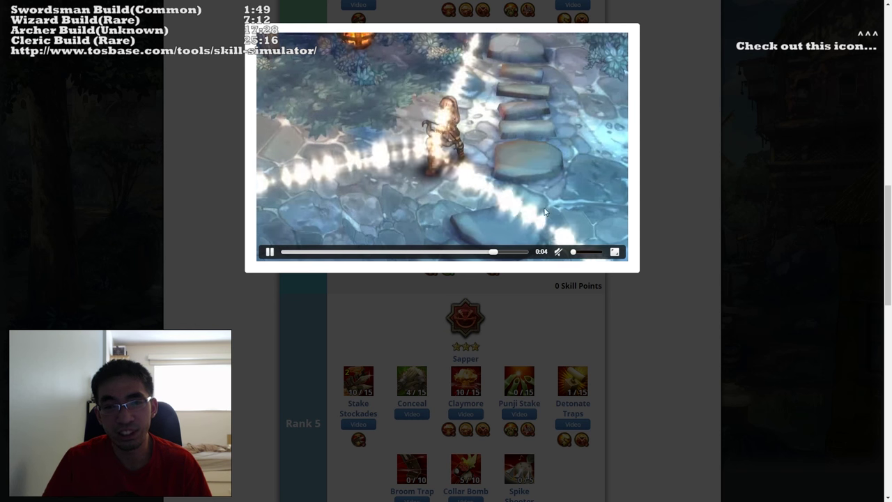
click(663, 148)
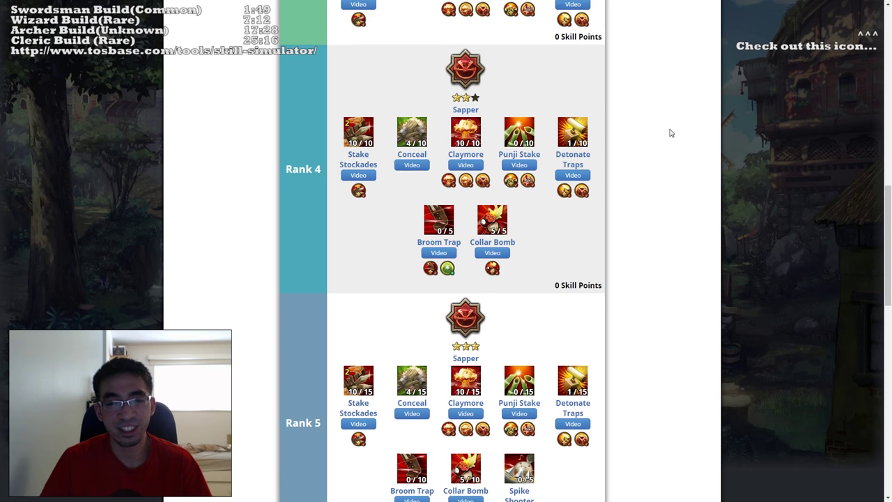
Step: Reduce Collar Bomb in the Rank 4 Sapper circle to 1 point and put 1 point into Broom Trap
scroll(669, 133, down, 2)
mouse_move(467, 78)
scroll(537, 175, up, 2)
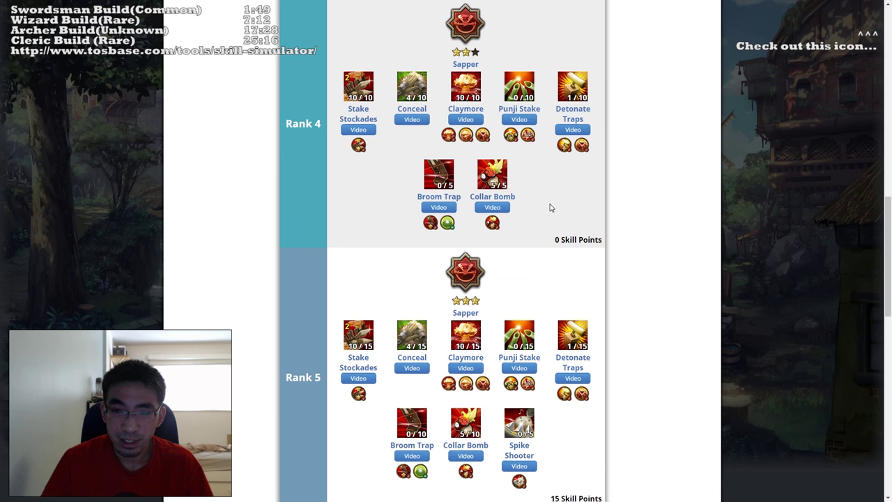
right_click(492, 219)
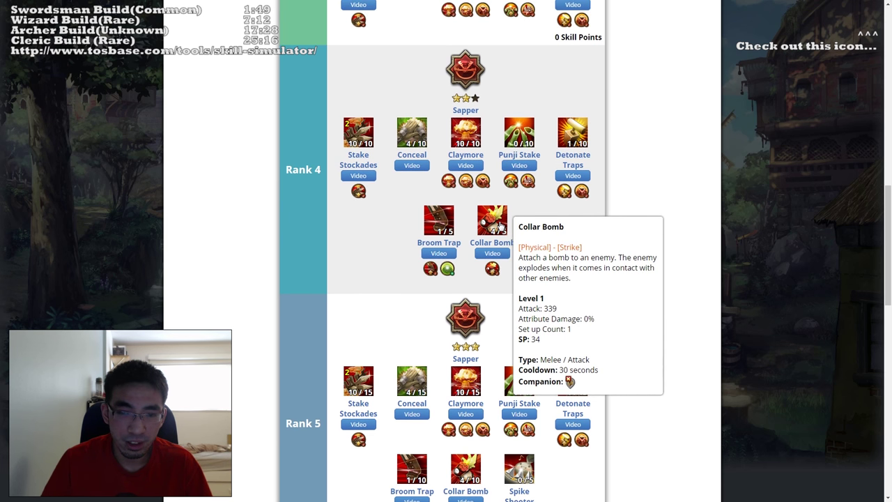
click(493, 219)
right_click(492, 219)
click(439, 221)
mouse_move(488, 220)
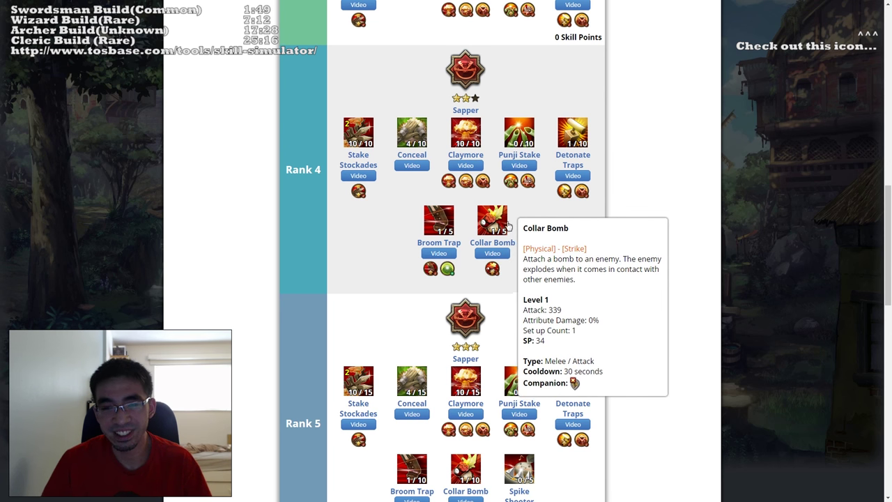
Step: Raise Claymore in the Rank 5 Sapper circle to its maximum of 15 points
scroll(656, 221, down, 4)
scroll(656, 221, up, 1)
mouse_move(516, 245)
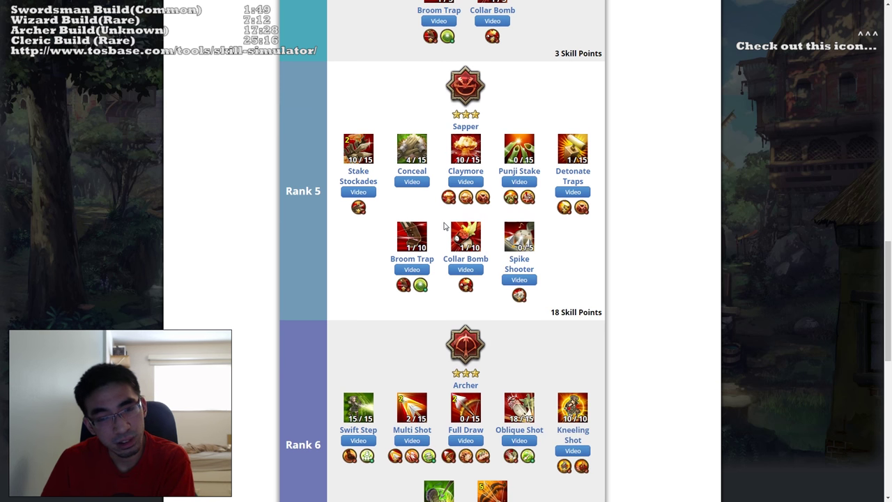
scroll(486, 220, down, 1)
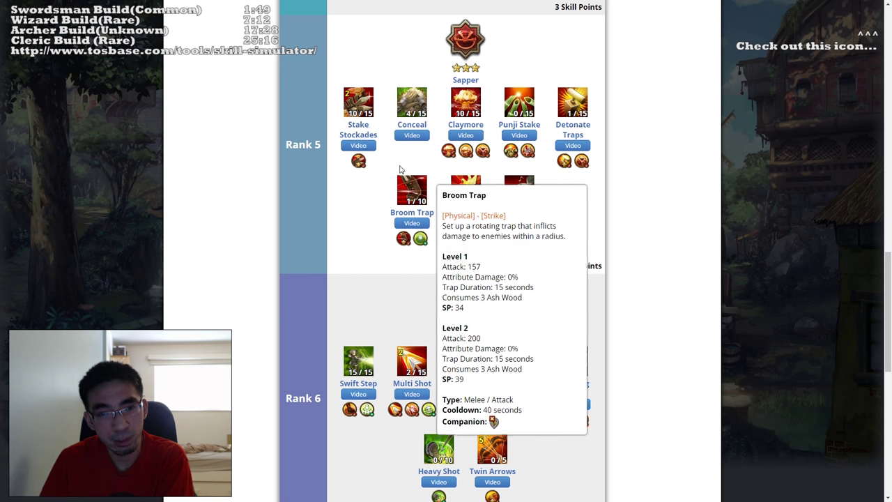
shift+click(469, 103)
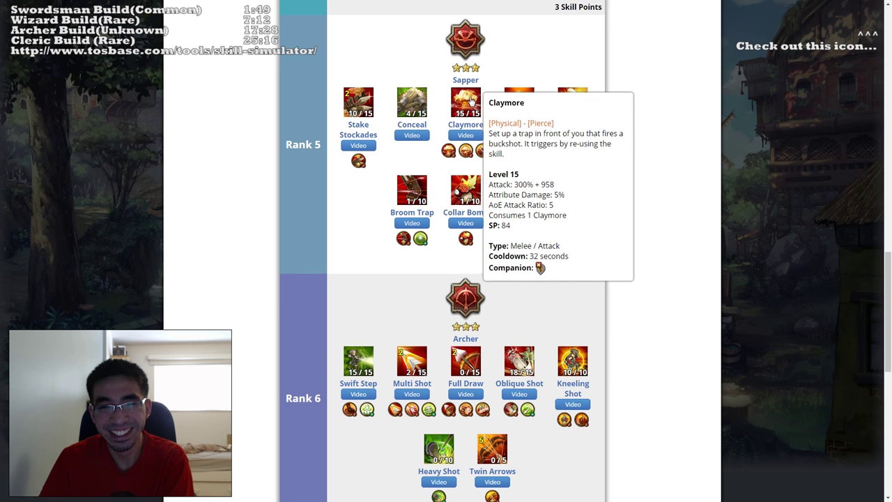
Step: Set Broom Trap to 10 points and Collar Bomb to 3 points in the Rank 5 Sapper circle
shift+click(471, 187)
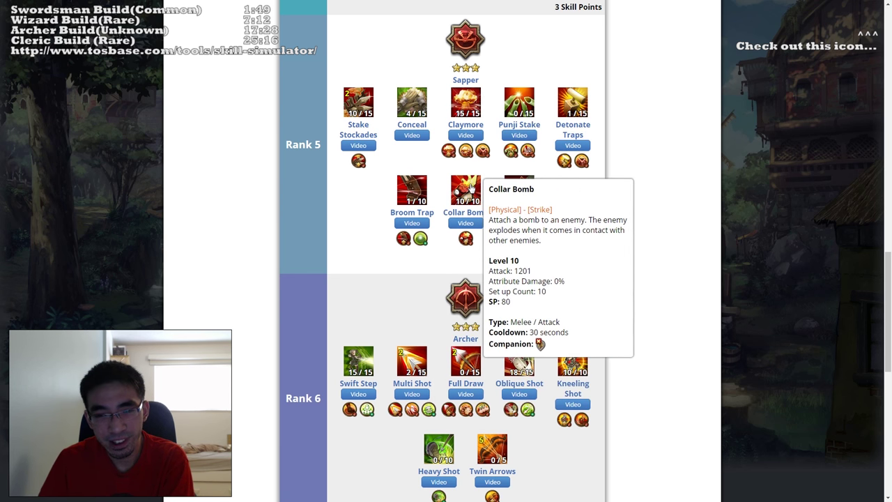
click(419, 196)
click(419, 196)
click(419, 195)
click(419, 196)
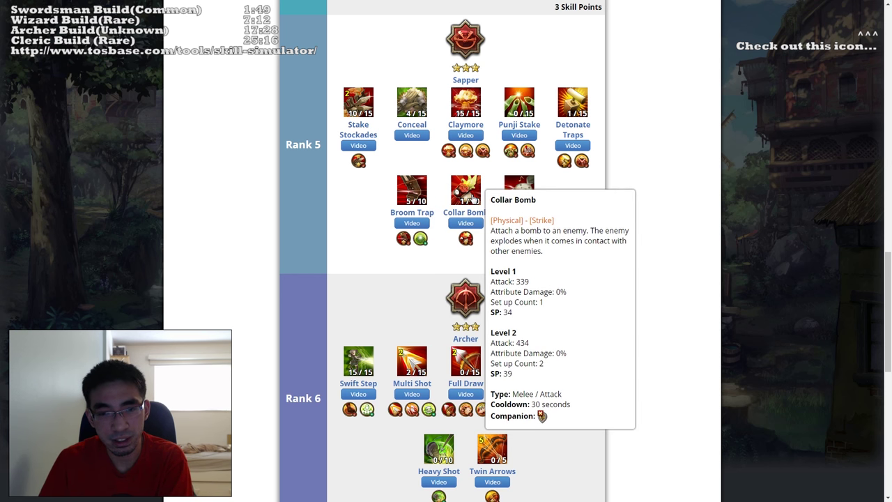
click(408, 196)
click(408, 196)
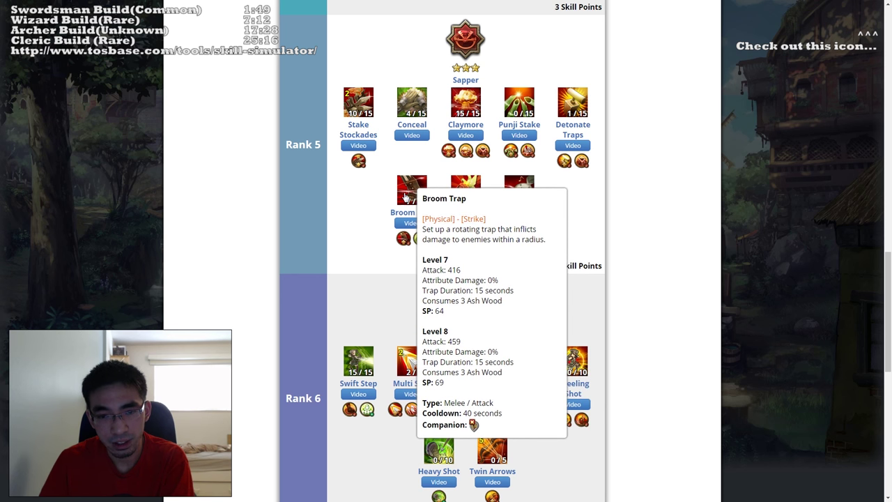
click(408, 196)
click(408, 196)
click(409, 191)
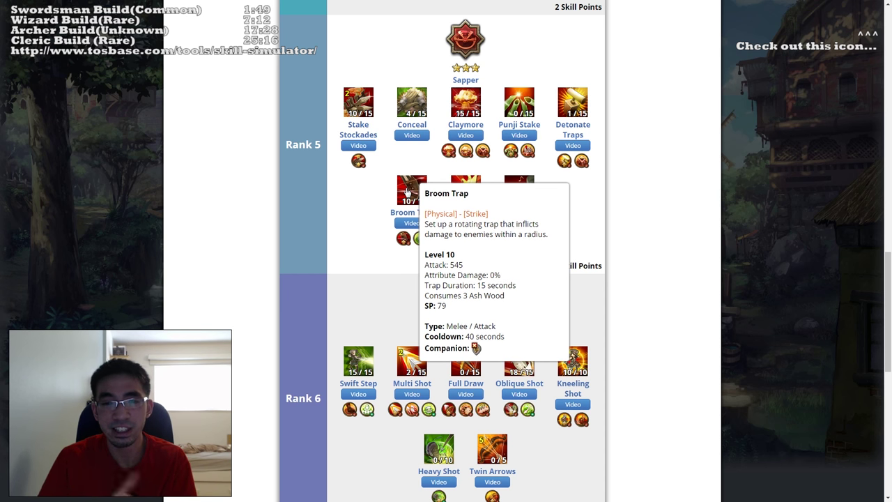
Step: Reduce Oblique Shot in the Rank 6 Archer circle to 10 points
scroll(613, 230, down, 2)
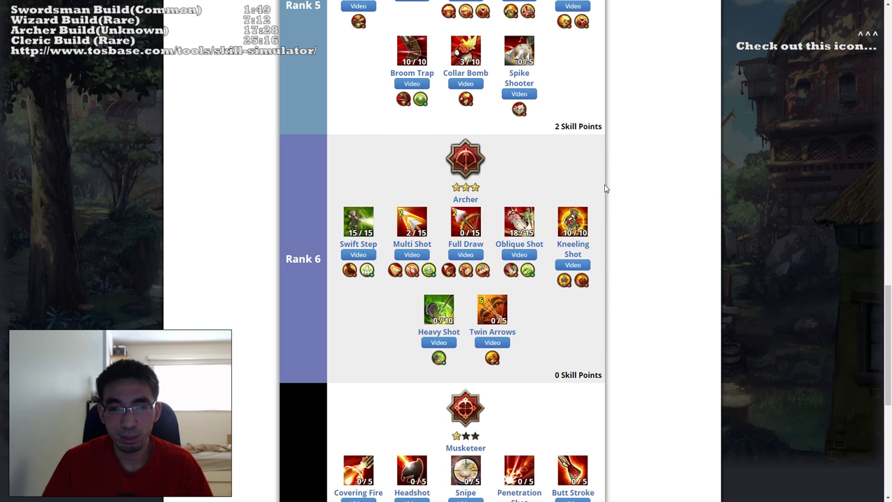
scroll(605, 182, down, 2)
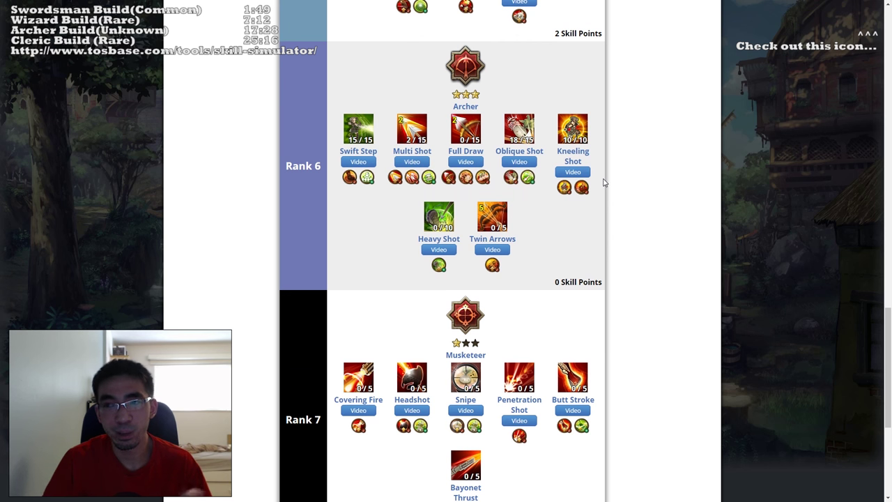
scroll(609, 161, up, 1)
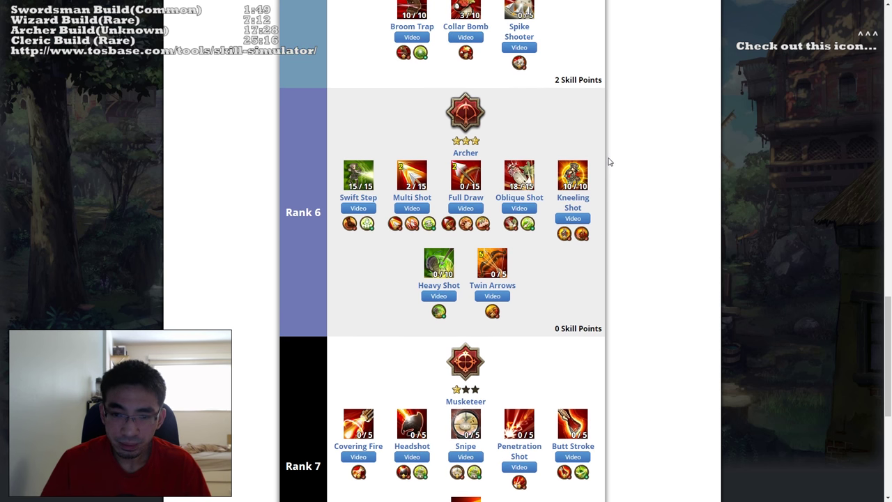
scroll(607, 159, down, 2)
scroll(607, 160, up, 2)
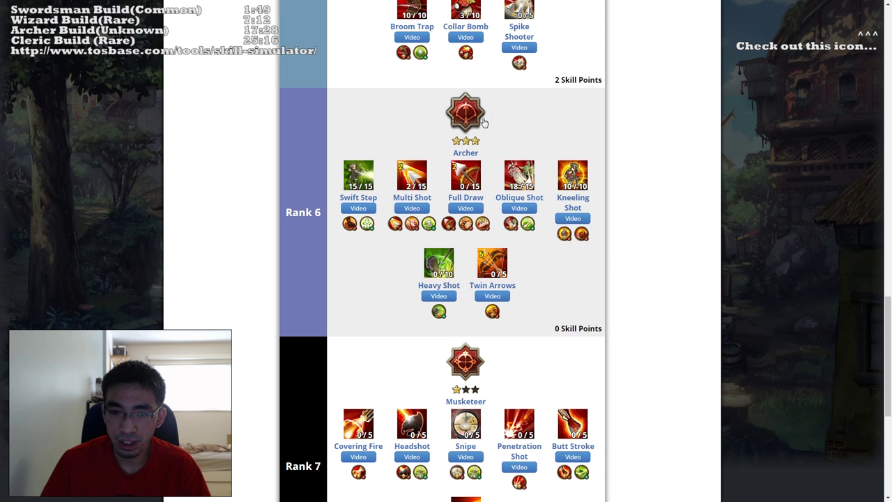
mouse_move(583, 176)
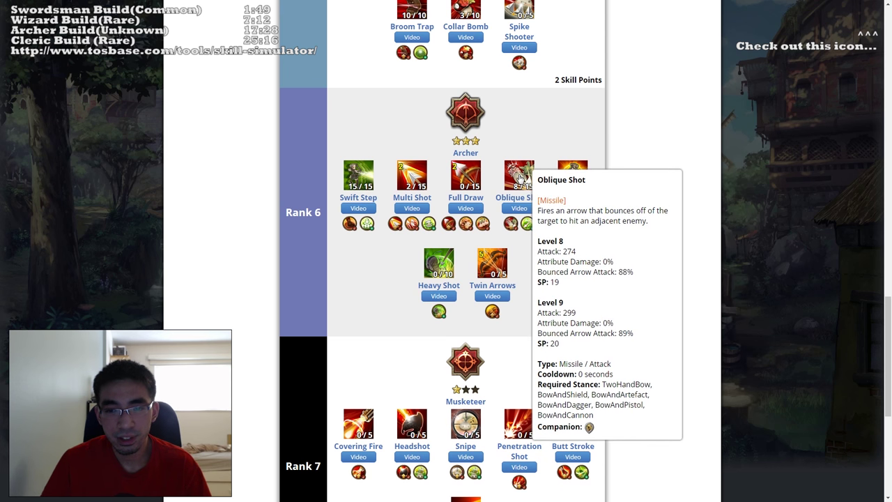
double_click(528, 180)
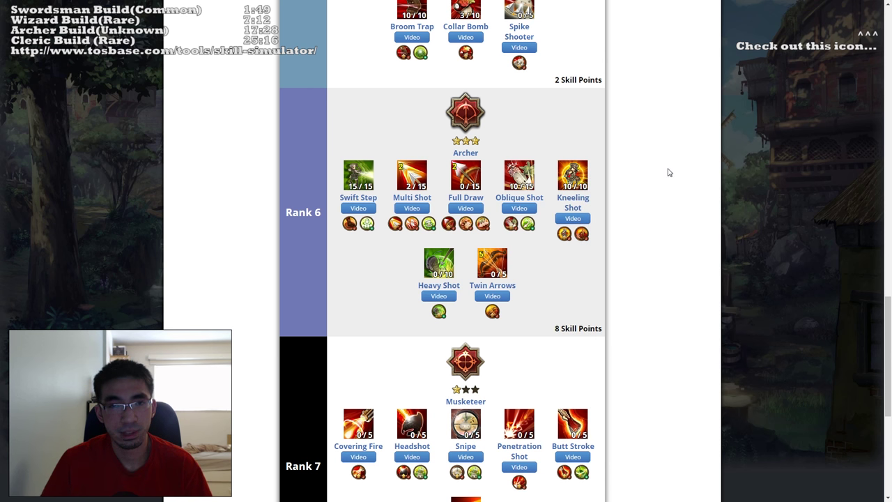
Step: Examine the Rank 6 Archer descriptions of Oblique Shot, Multi Shot and Kneeling Shot, along with the Rank 7 Musketeer skill list
scroll(668, 173, up, 1)
scroll(667, 172, down, 4)
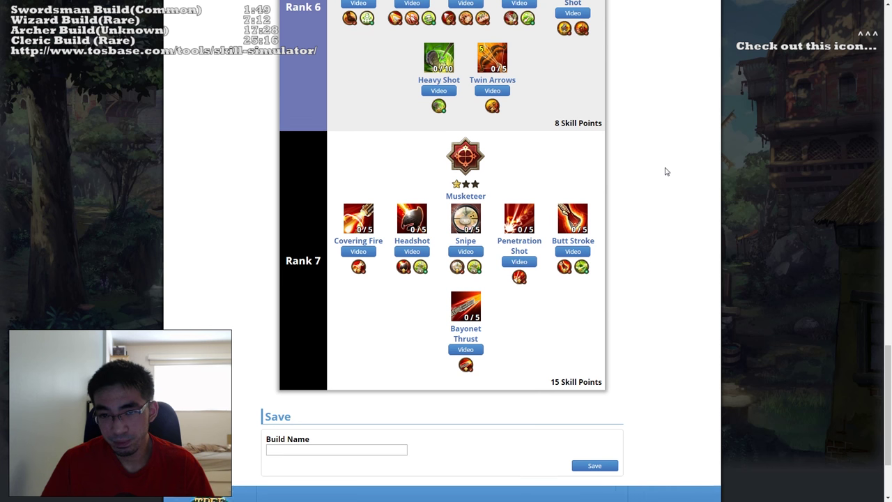
scroll(655, 170, up, 1)
mouse_move(486, 134)
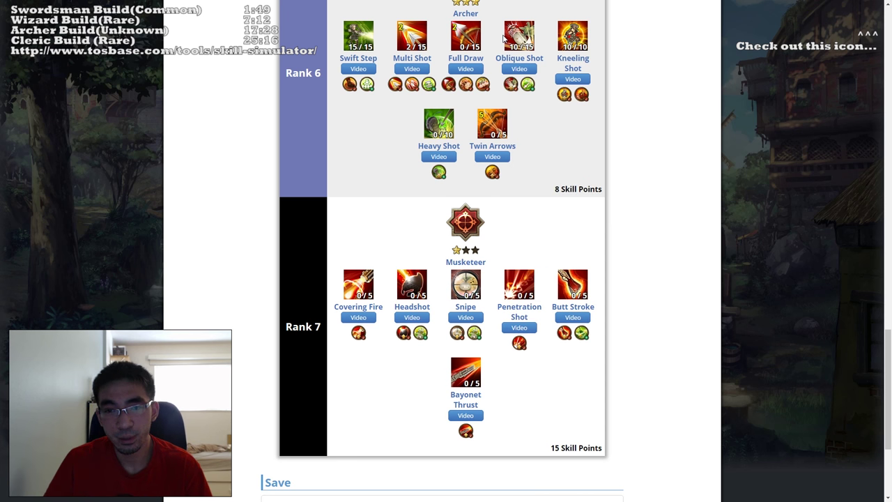
mouse_move(520, 36)
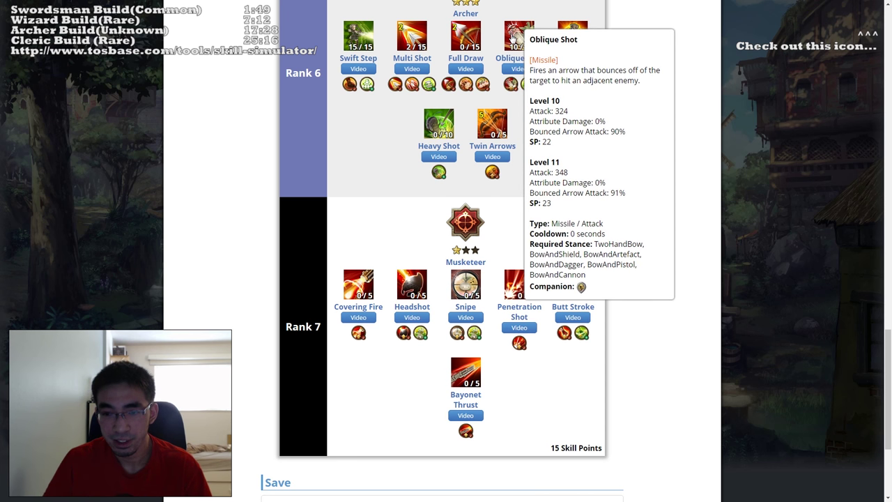
mouse_move(403, 42)
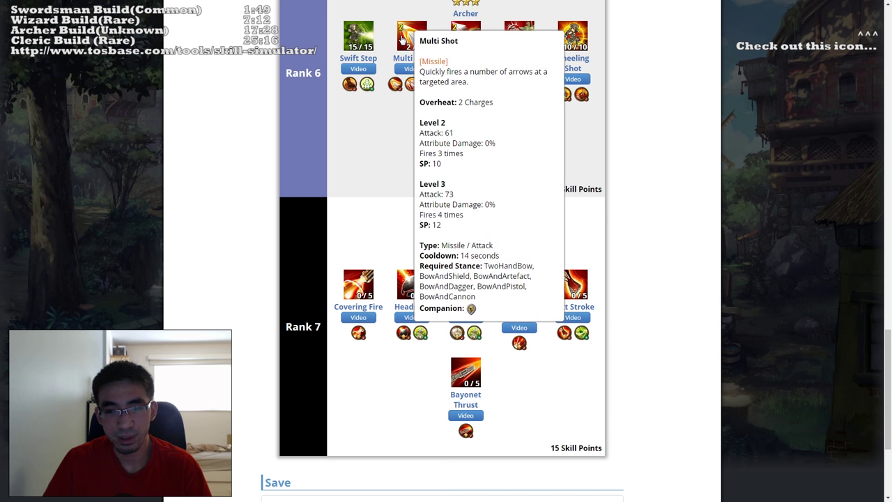
scroll(488, 49, up, 1)
mouse_move(580, 54)
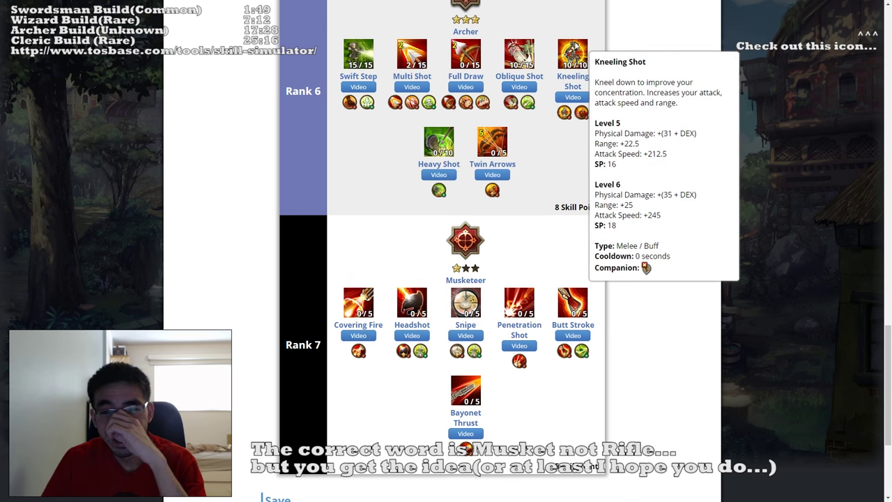
Step: Examine the Rank 6 Archer descriptions of Oblique Shot, Full Draw, Multi Shot, Twin Arrows and Heavy Shot, and Punji Stake in Rank 5 Sapper
scroll(551, 69, up, 1)
mouse_move(513, 80)
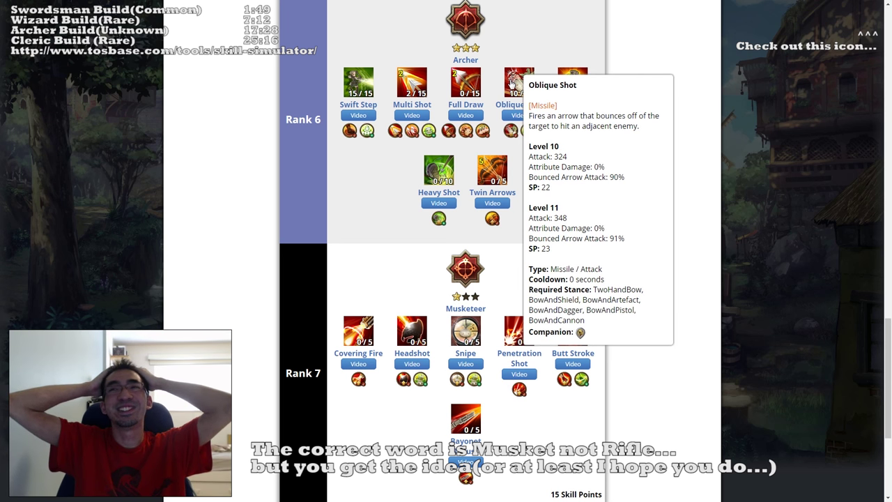
mouse_move(480, 72)
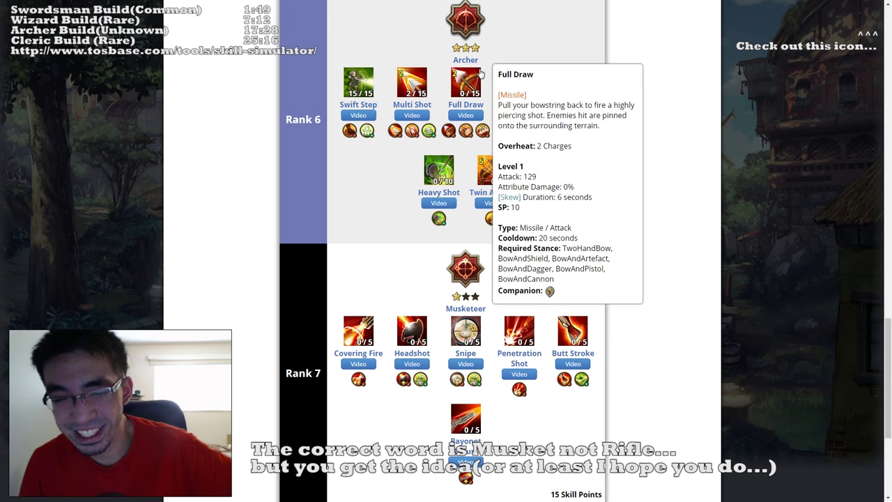
mouse_move(410, 83)
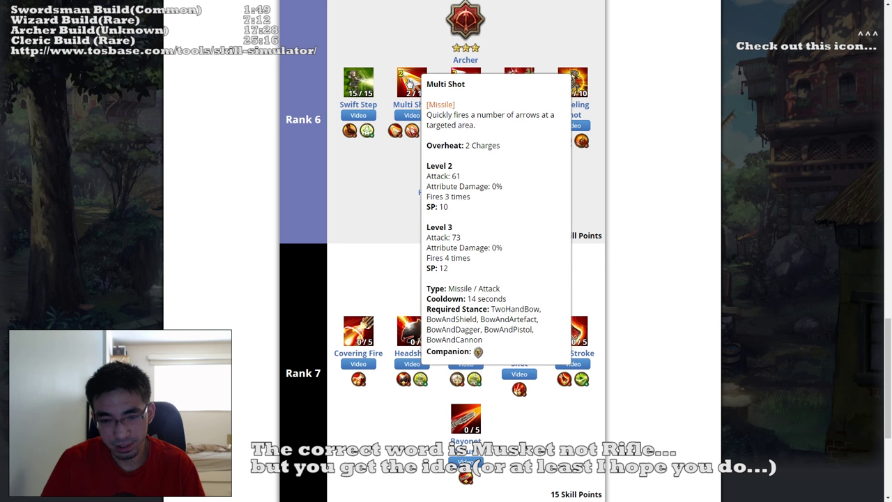
scroll(644, 227, up, 2)
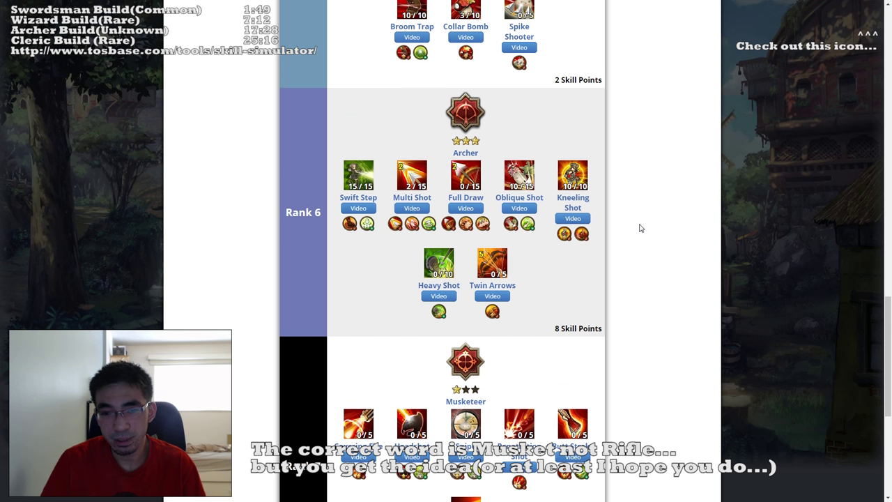
mouse_move(534, 180)
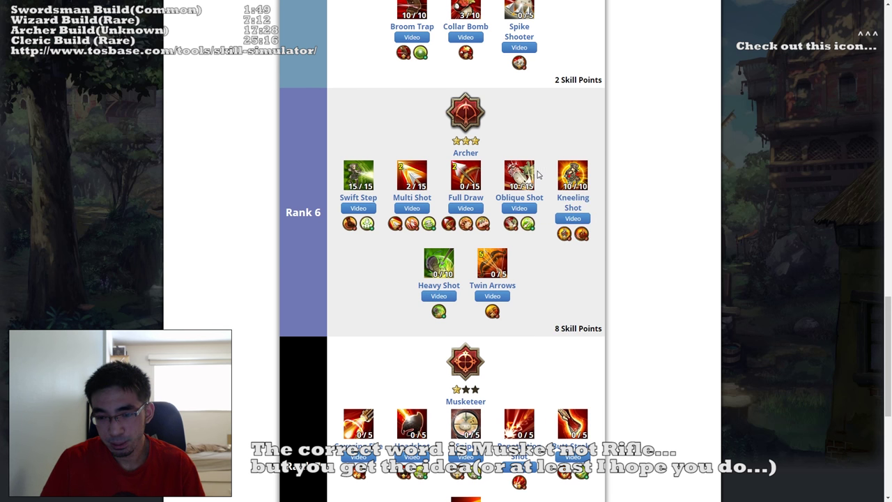
mouse_move(571, 179)
scroll(631, 171, up, 4)
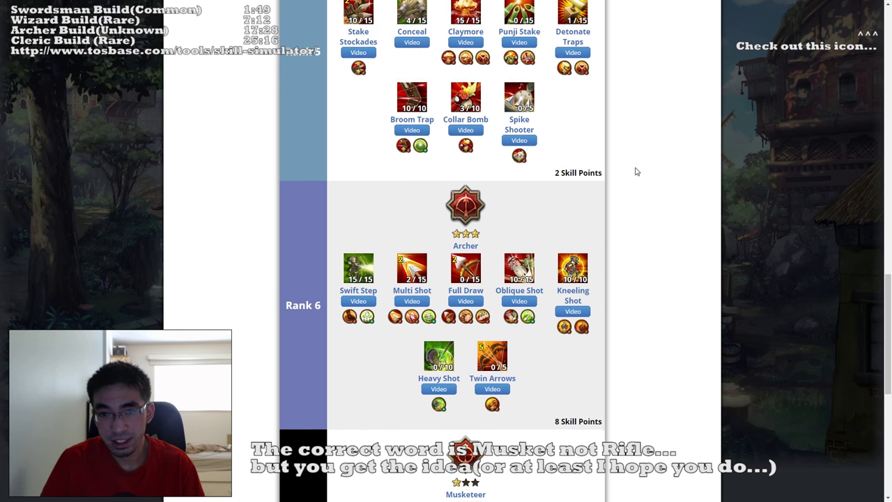
mouse_move(576, 157)
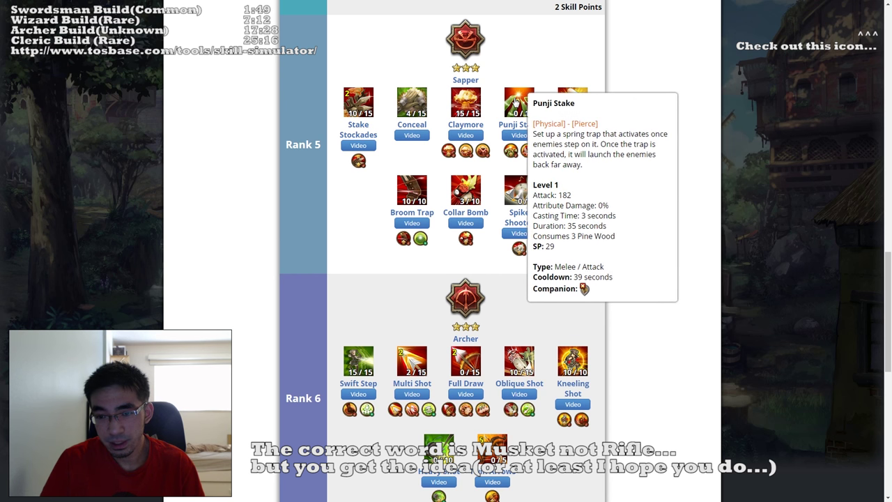
mouse_move(517, 359)
scroll(518, 359, down, 3)
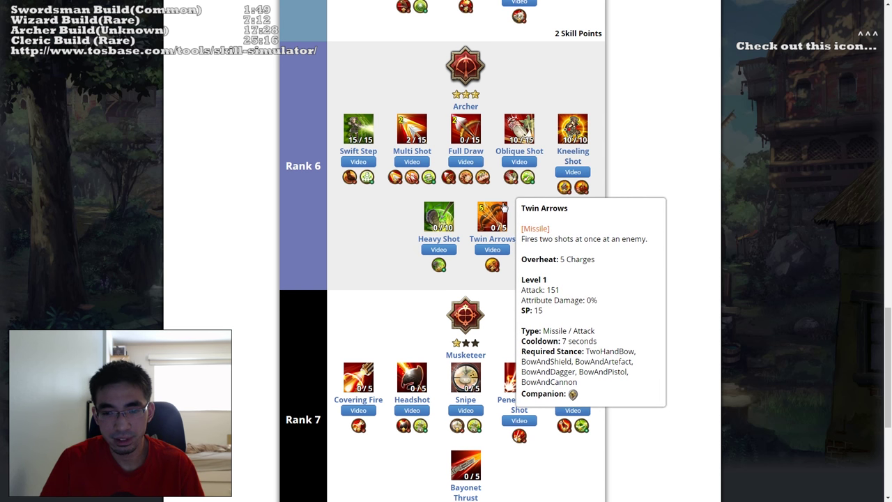
mouse_move(439, 209)
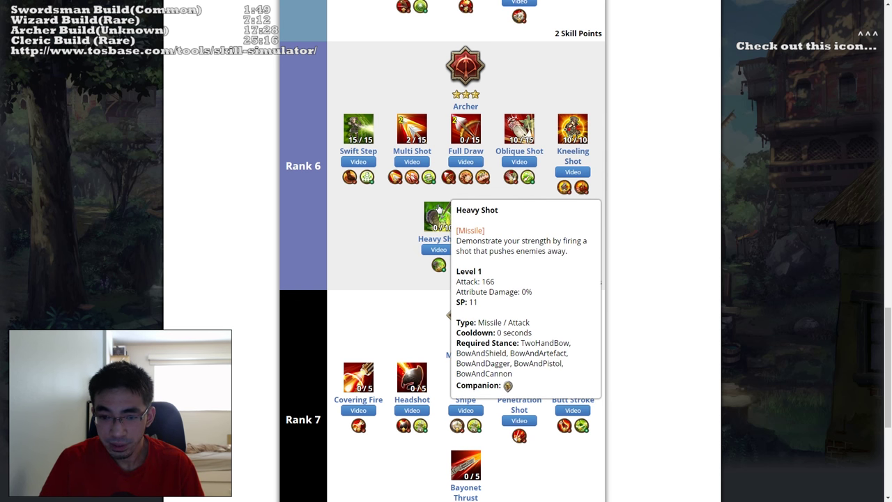
mouse_move(422, 139)
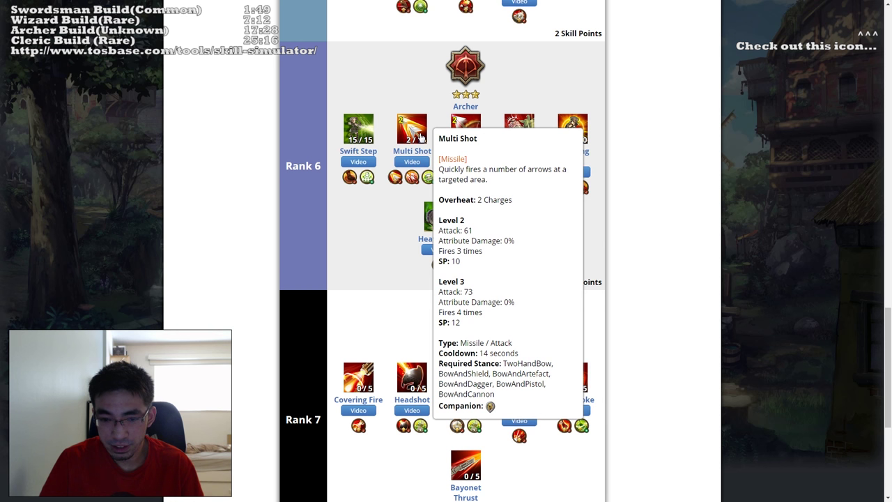
scroll(625, 167, up, 5)
mouse_move(472, 201)
scroll(622, 197, down, 5)
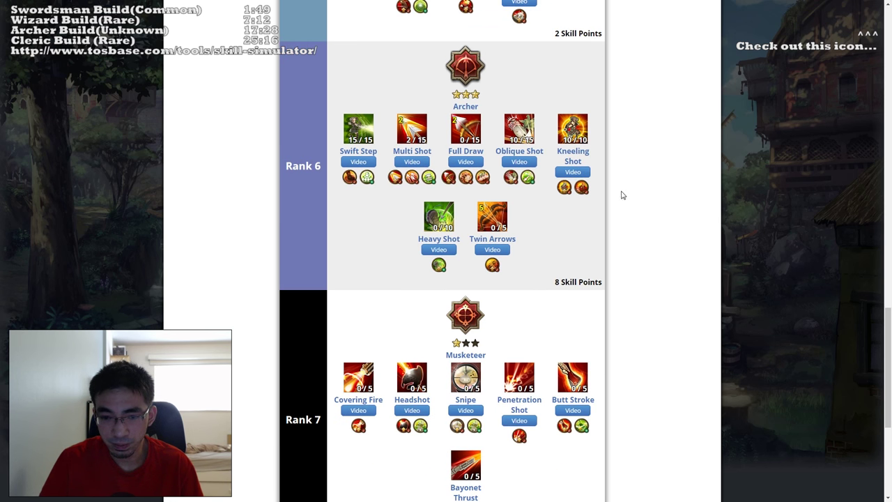
Step: Examine the Rank 7 Musketeer descriptions of Covering Fire, Headshot, Butt Stroke and Snipe's Stun attribute, alongside Kneeling Shot in the Archer circle
scroll(575, 286, down, 2)
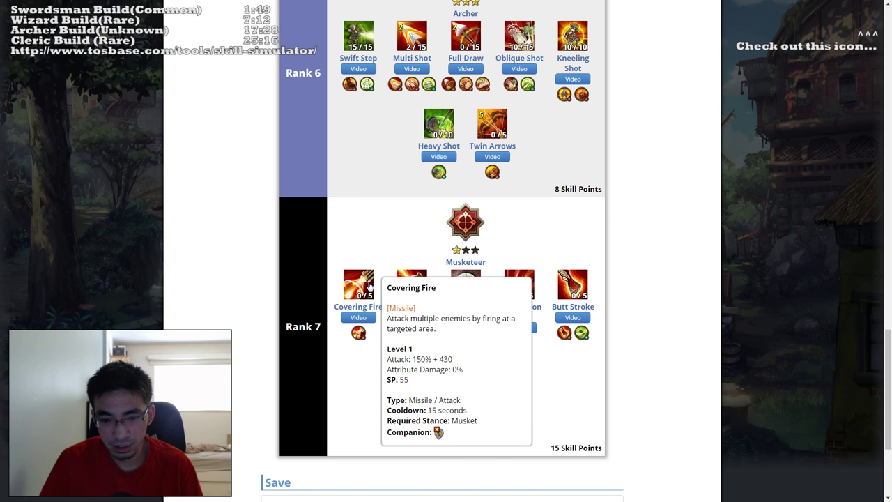
mouse_move(410, 289)
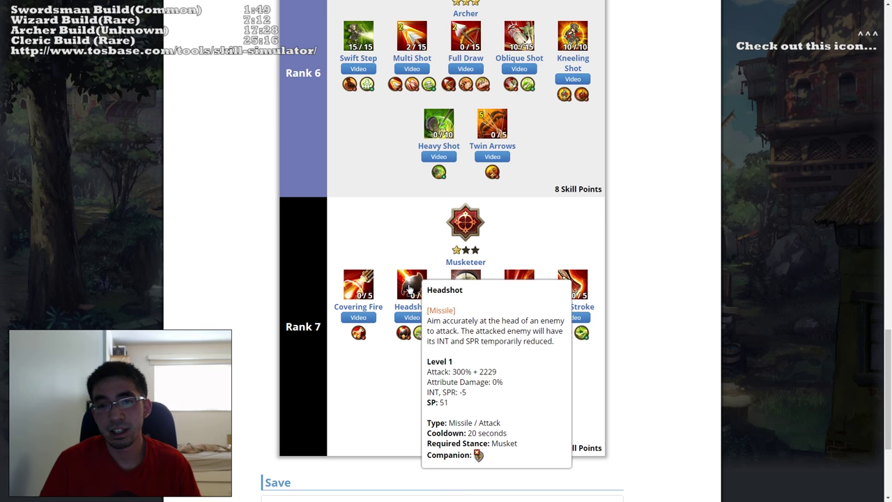
mouse_move(501, 125)
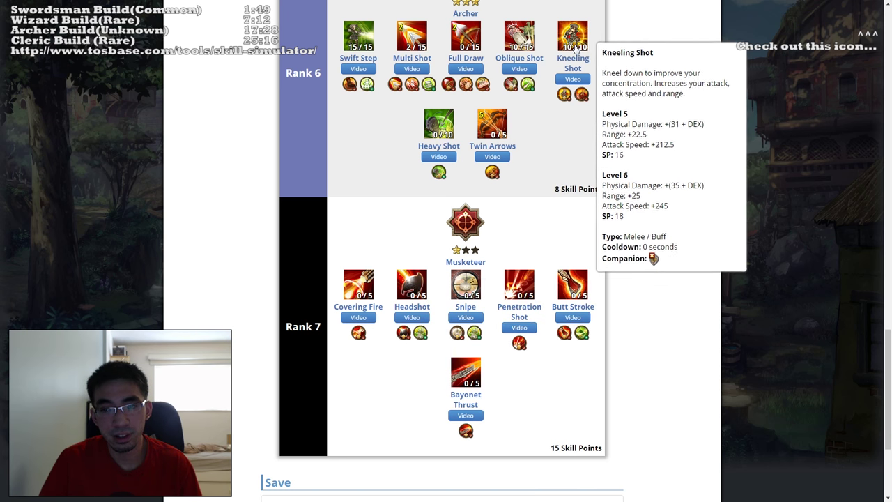
scroll(625, 106, up, 18)
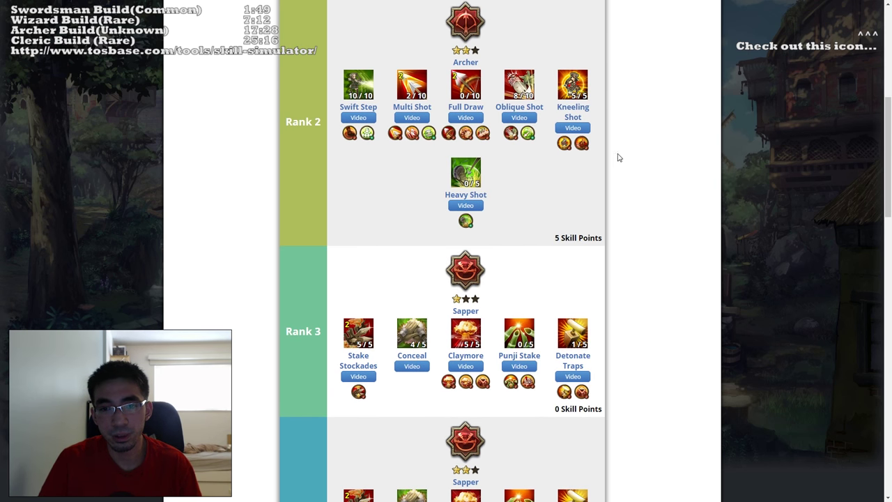
scroll(645, 159, up, 3)
scroll(646, 154, down, 20)
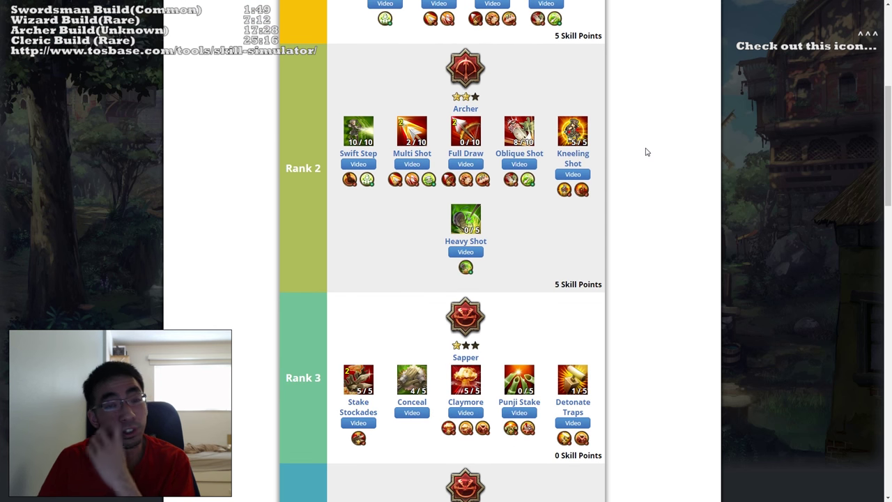
scroll(654, 135, down, 2)
scroll(642, 130, up, 1)
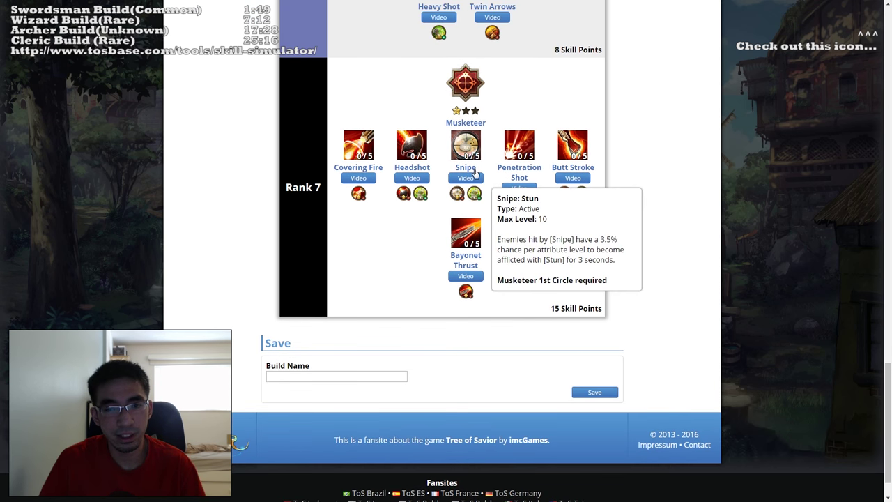
mouse_move(531, 143)
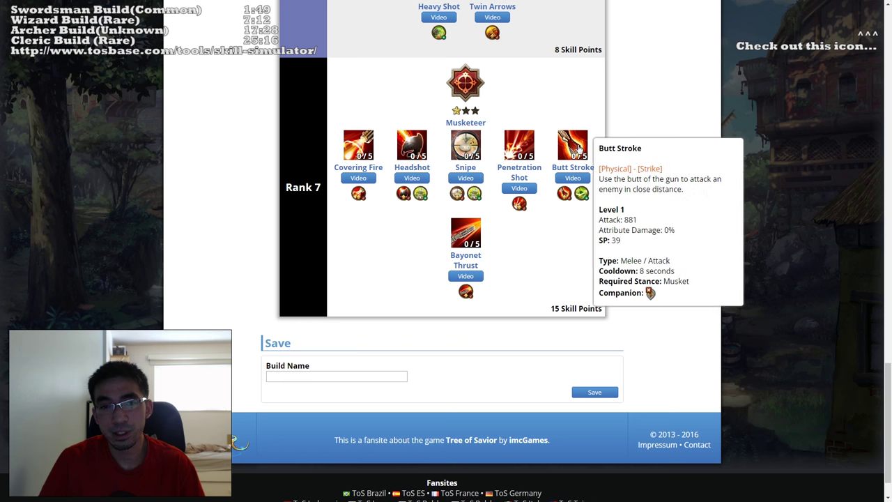
Step: Review the skill point distribution across the Musketeer, Archer and Sapper ranks of the finished build
scroll(651, 137, up, 1)
scroll(650, 138, up, 4)
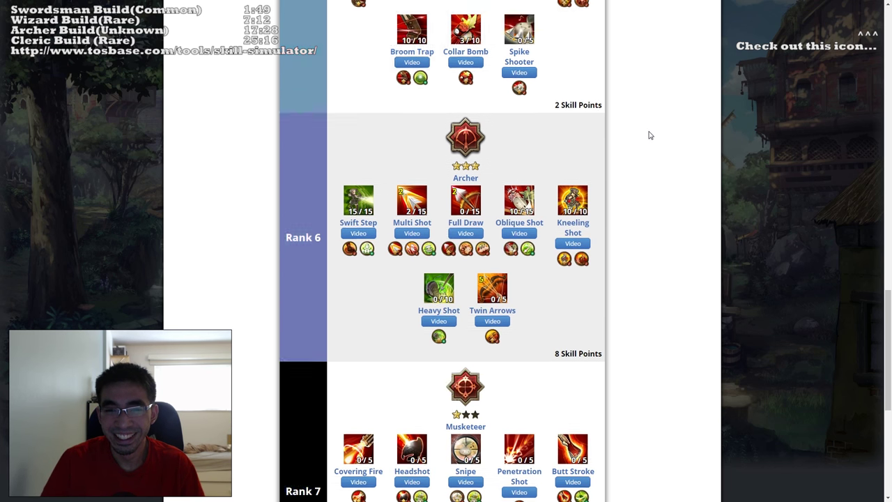
scroll(648, 133, down, 5)
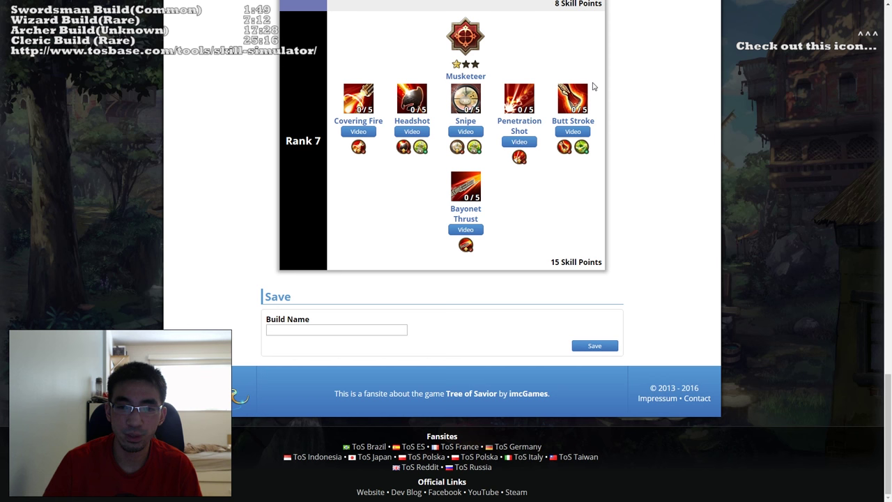
scroll(680, 157, up, 1)
scroll(679, 157, down, 2)
scroll(679, 157, up, 9)
scroll(682, 166, up, 8)
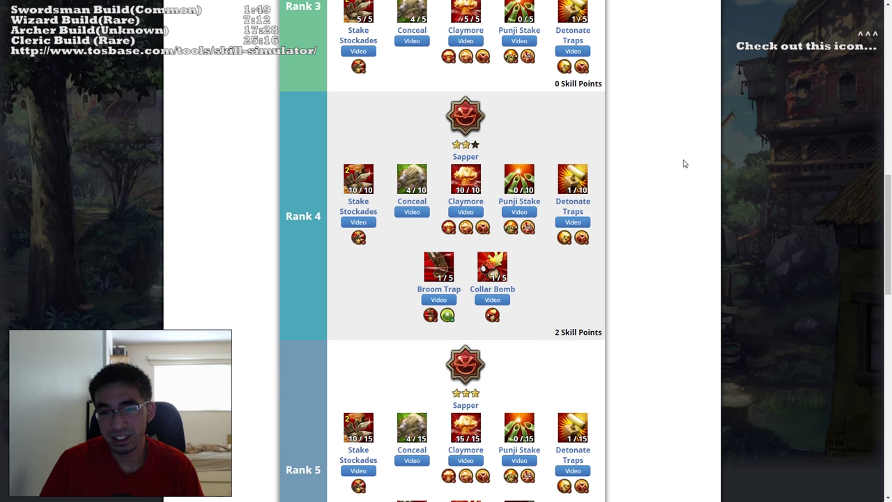
Step: Start a new build with Cleric as the Rank 1 class
scroll(676, 157, up, 6)
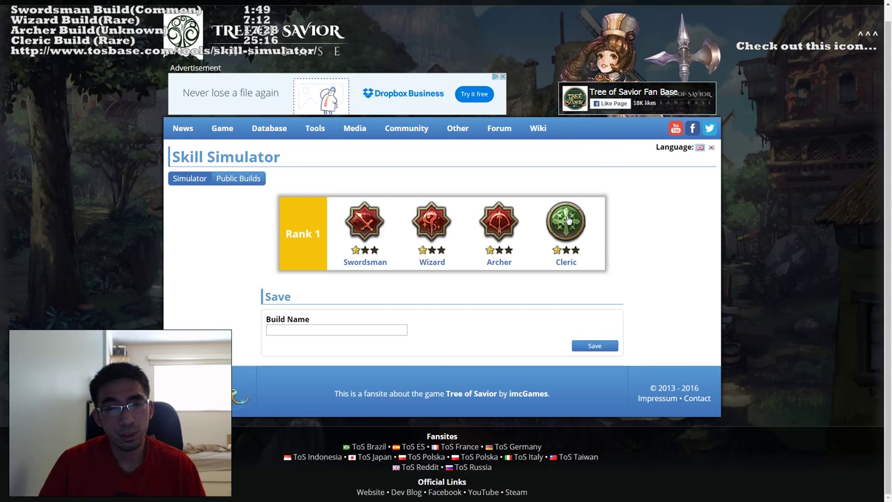
click(567, 220)
scroll(641, 226, down, 3)
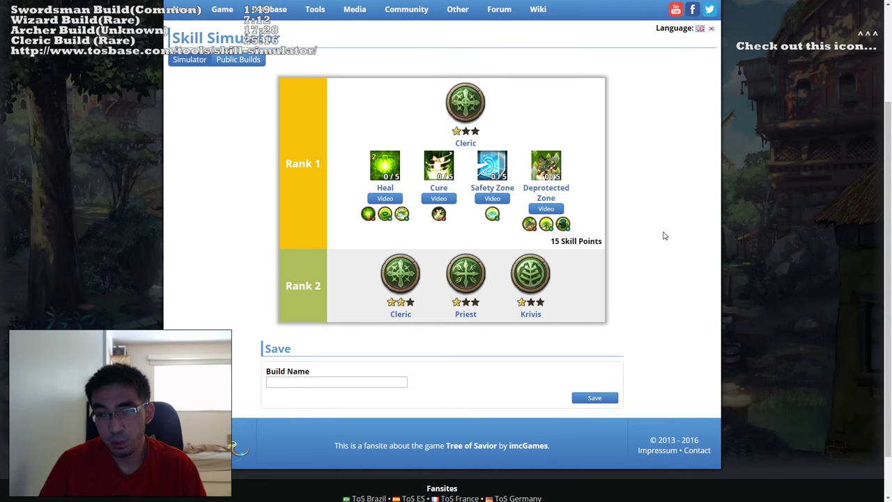
scroll(651, 226, up, 2)
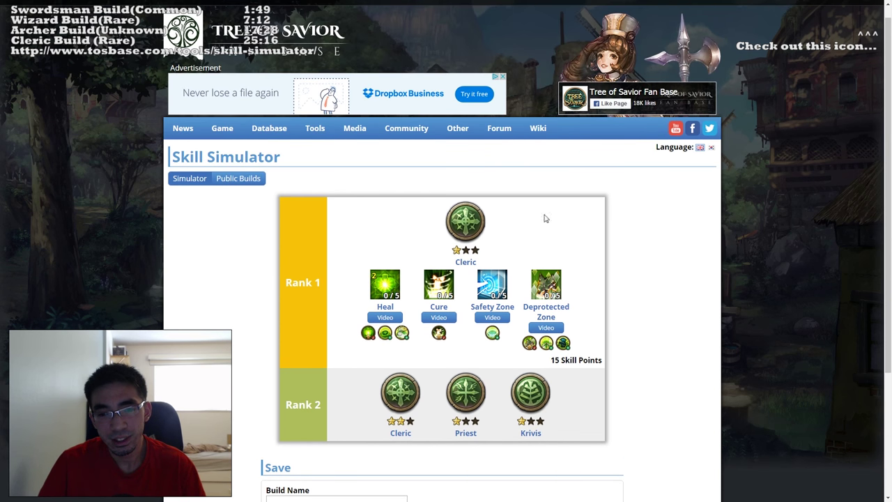
scroll(628, 216, down, 1)
scroll(631, 215, down, 1)
scroll(647, 212, up, 2)
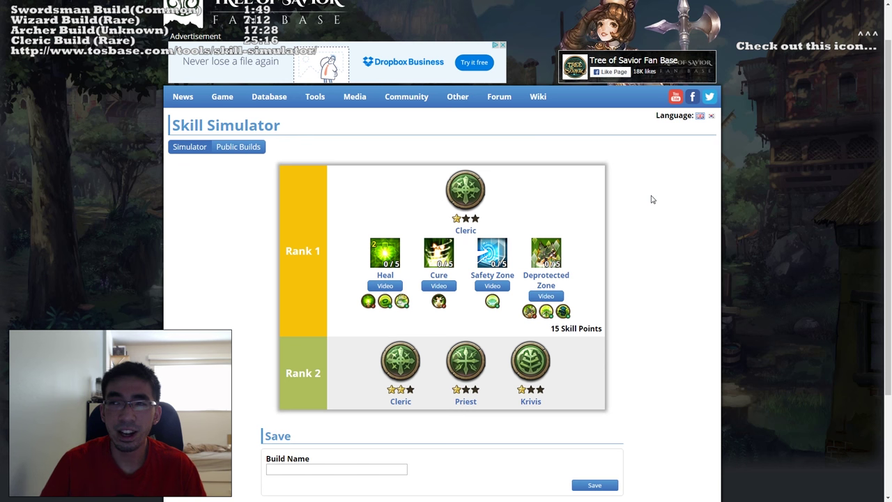
Step: Choose Krivis as the class for Ranks 2, 3 and 4 of the Cleric build
scroll(641, 198, down, 1)
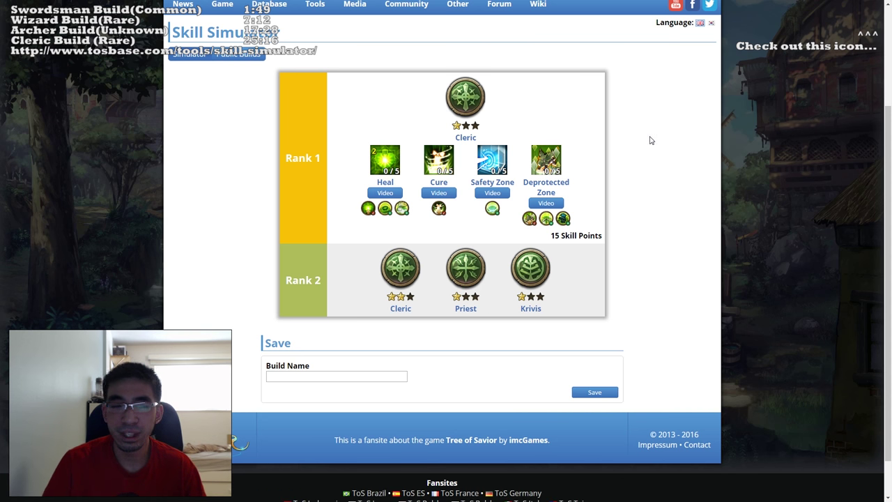
scroll(679, 140, up, 2)
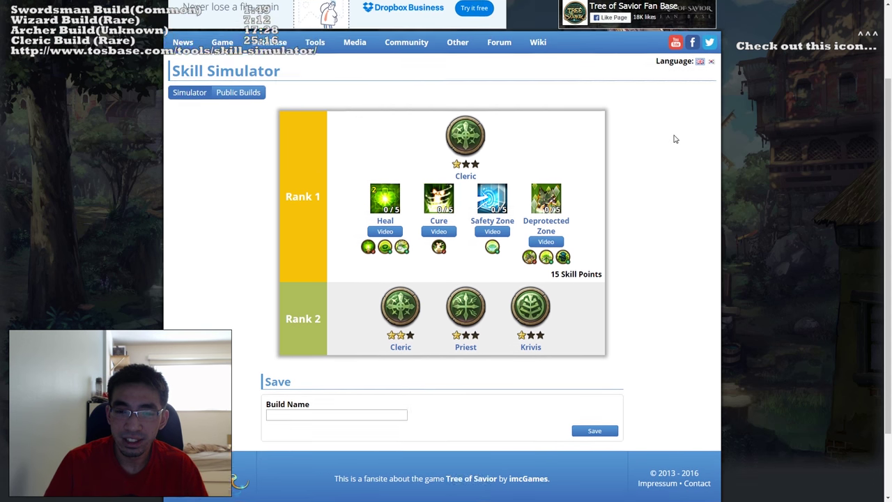
scroll(613, 196, down, 3)
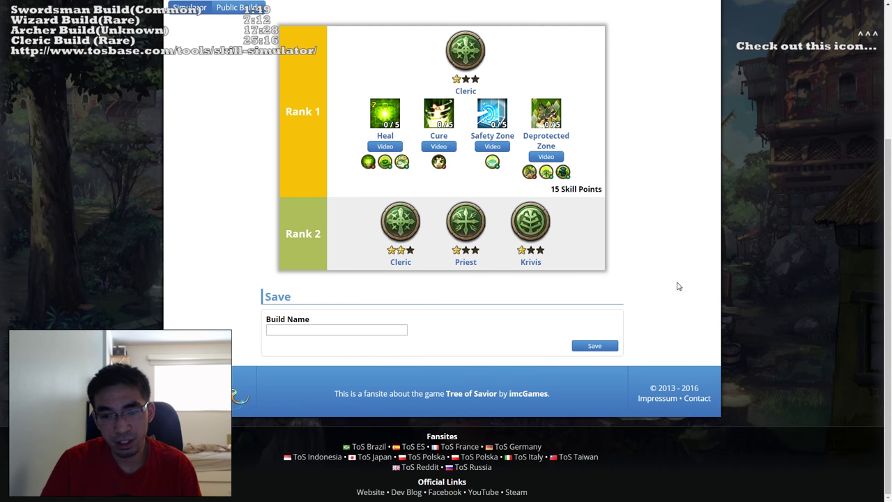
click(530, 222)
click(498, 378)
scroll(513, 261, down, 4)
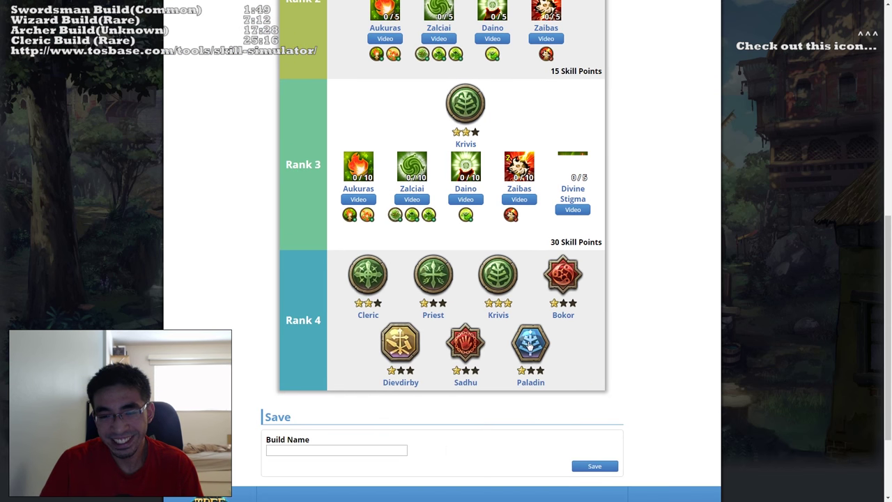
click(498, 274)
scroll(641, 232, up, 3)
Step: Try Pardoner as the Rank 5 class and remove it from the build
scroll(653, 233, down, 7)
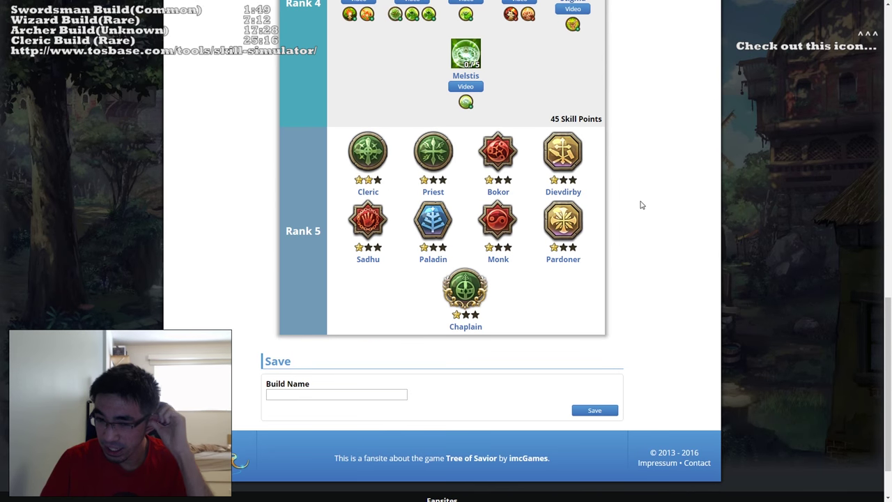
click(569, 225)
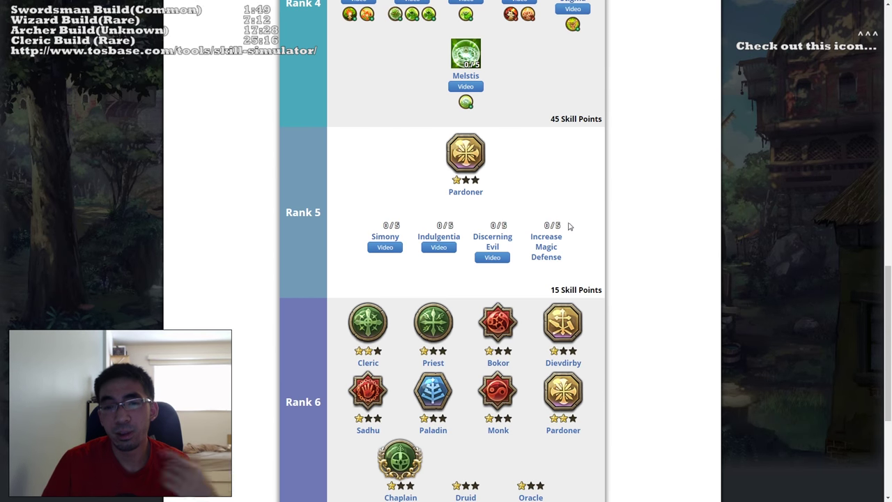
click(466, 166)
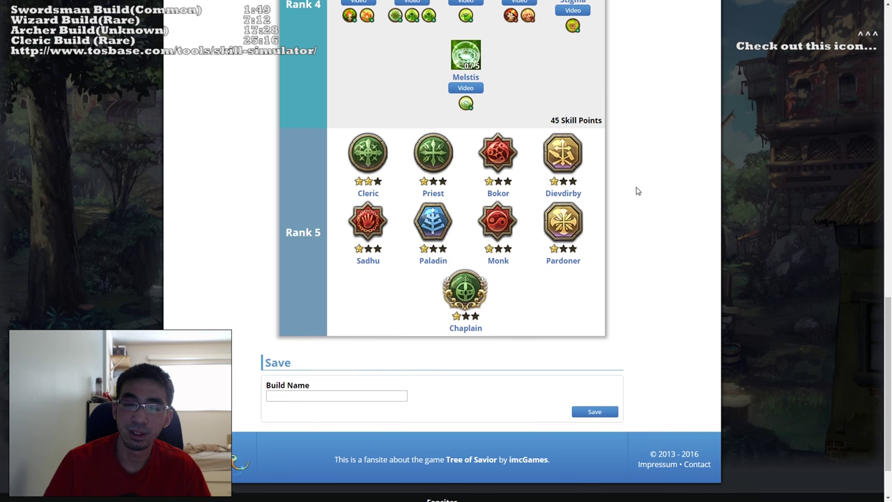
Step: Choose Paladin as the Rank 5 class following the three Krivis circles
scroll(637, 191, up, 1)
scroll(640, 195, down, 2)
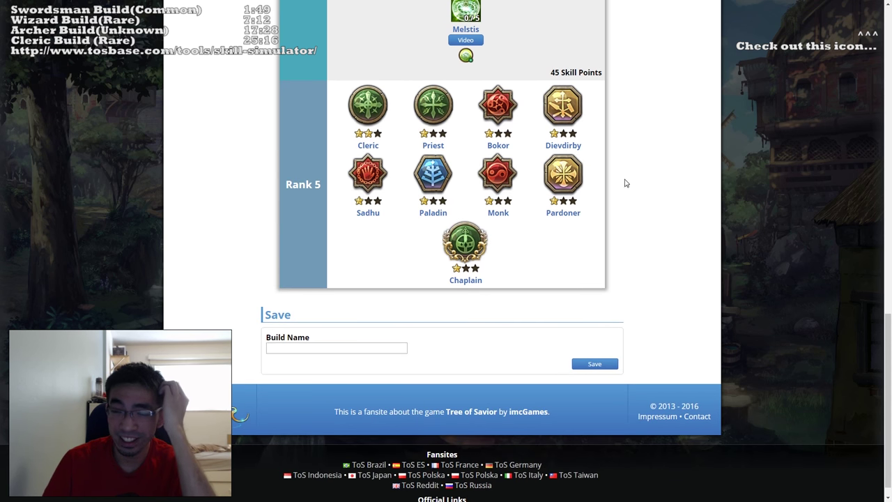
scroll(626, 179, up, 1)
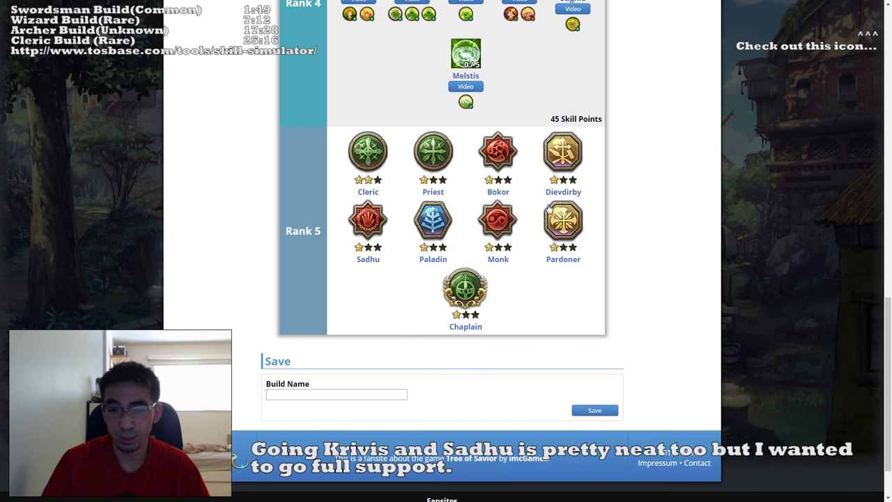
click(449, 235)
scroll(636, 228, down, 1)
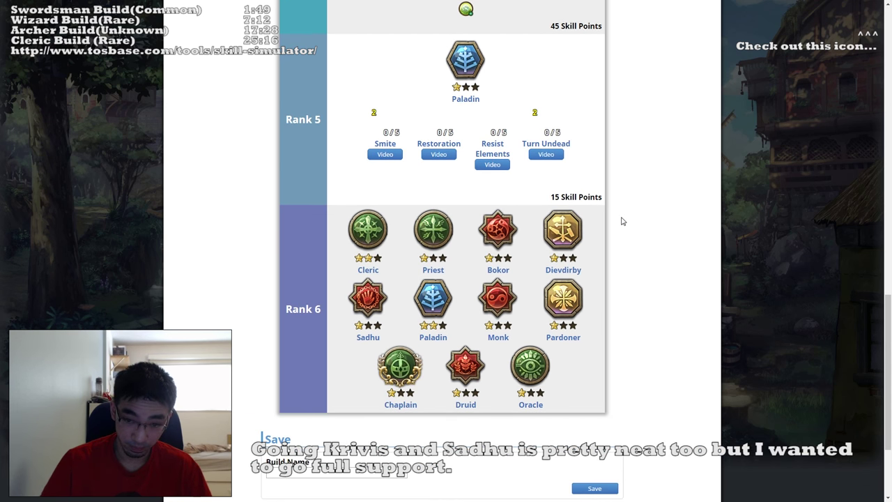
Step: Choose Oracle as the Rank 6 class following the Paladin circle
scroll(627, 244, down, 1)
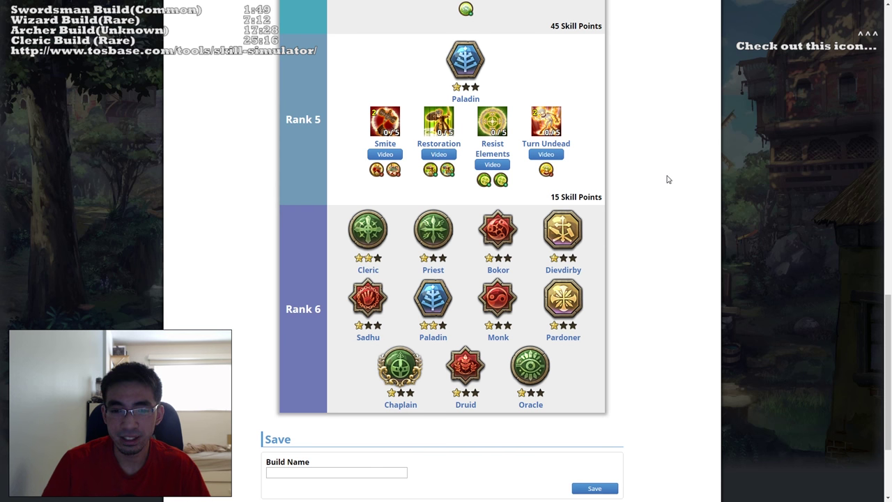
scroll(668, 180, down, 2)
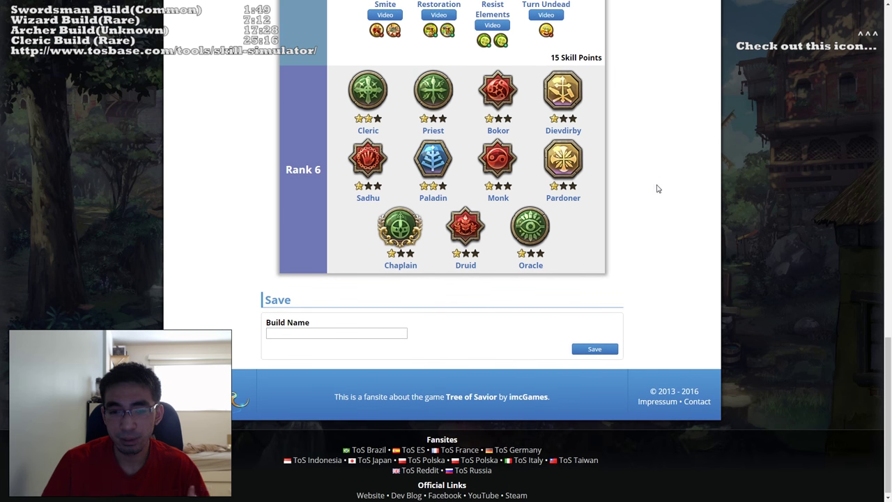
click(537, 239)
scroll(680, 214, down, 2)
scroll(634, 207, up, 3)
scroll(656, 182, down, 1)
scroll(642, 168, up, 1)
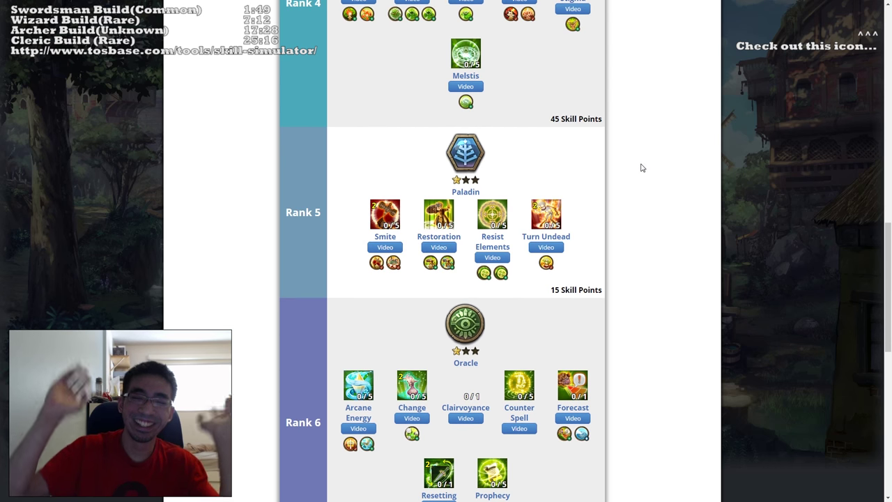
Step: Choose Kabbalist as the Rank 7 class to complete the Cleric build
scroll(642, 168, down, 8)
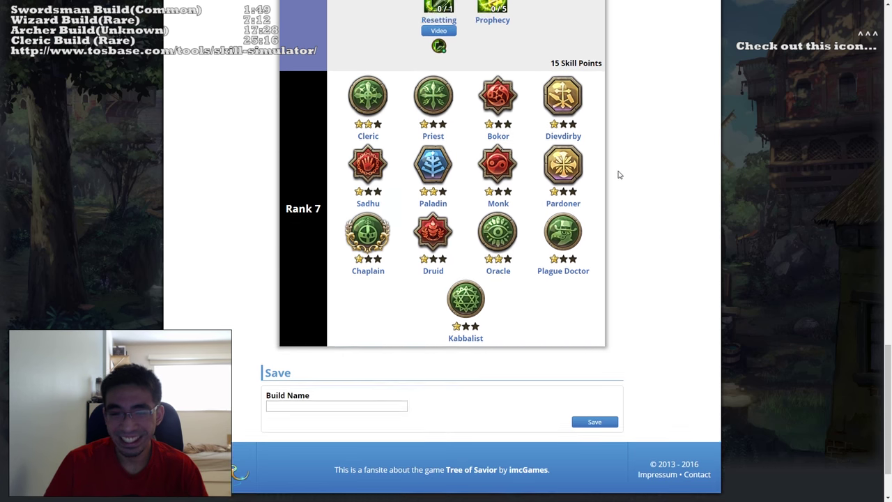
scroll(631, 160, up, 1)
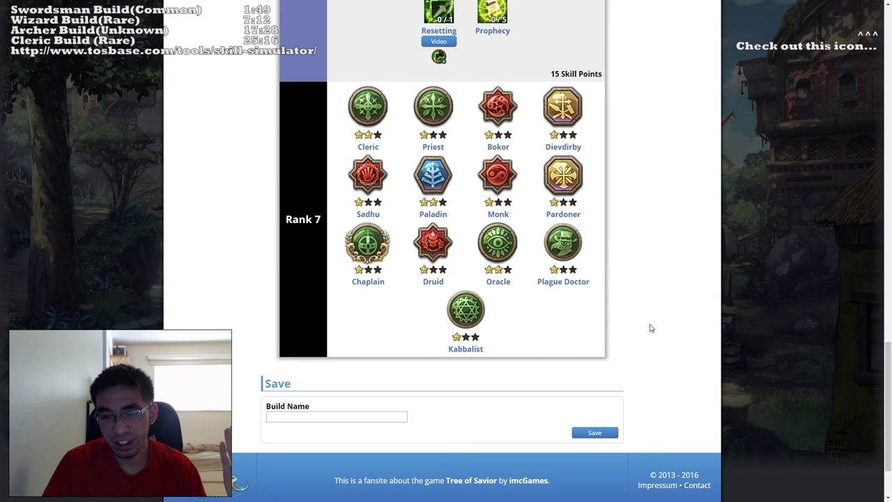
scroll(465, 356, up, 1)
click(466, 356)
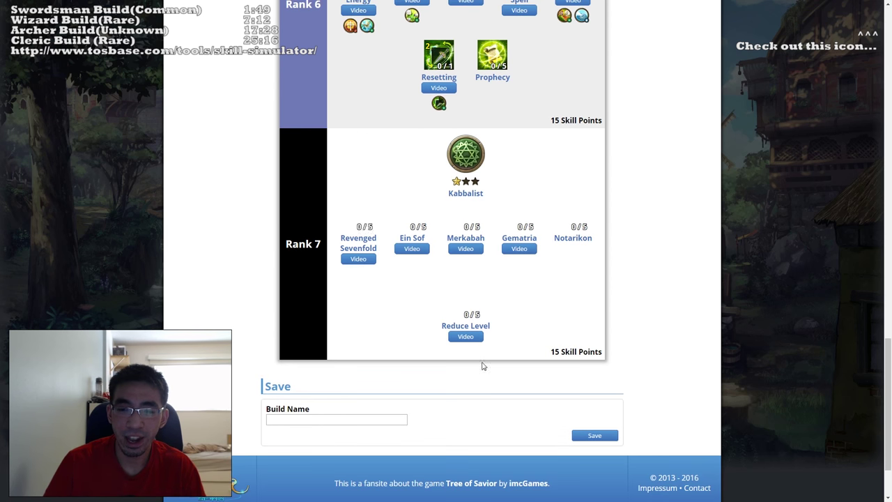
Step: Review the classes and skills of the full Cleric build from Rank 1 through Rank 7
scroll(683, 251, up, 6)
scroll(690, 230, down, 7)
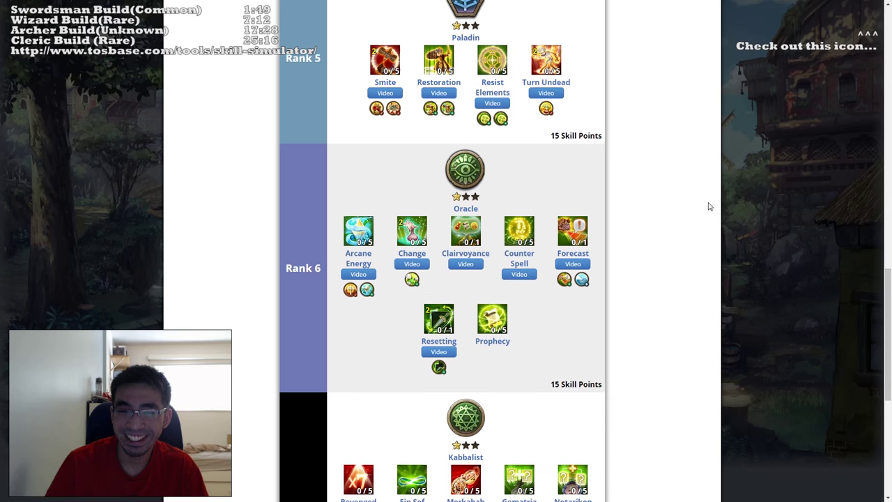
scroll(641, 195, up, 6)
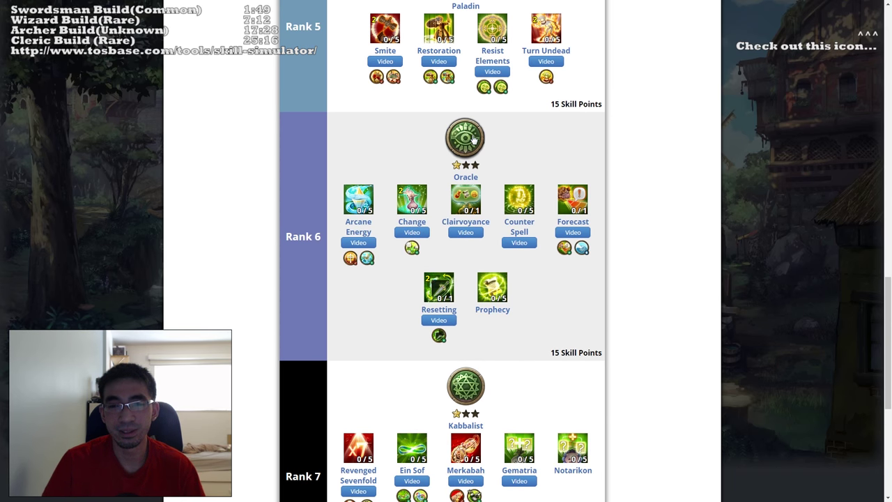
scroll(646, 146, down, 6)
scroll(641, 161, up, 18)
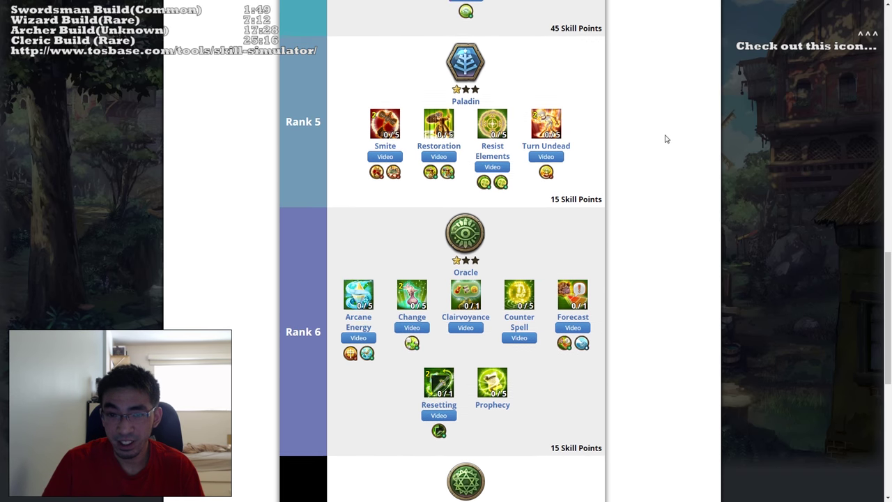
scroll(624, 210, up, 4)
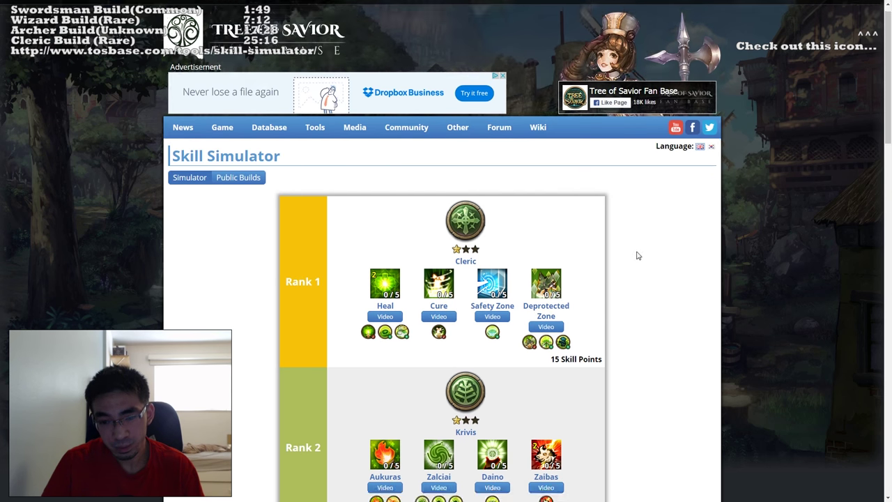
scroll(640, 237, down, 11)
scroll(644, 210, down, 6)
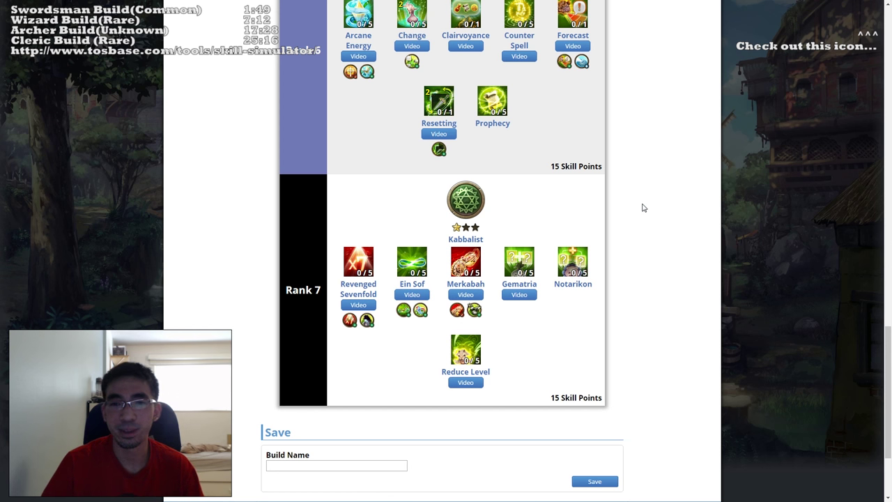
scroll(634, 204, up, 20)
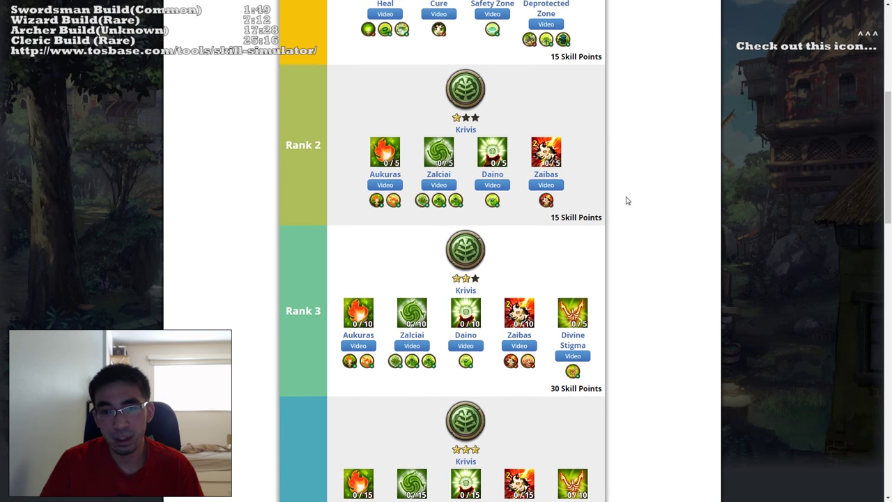
scroll(637, 277, down, 7)
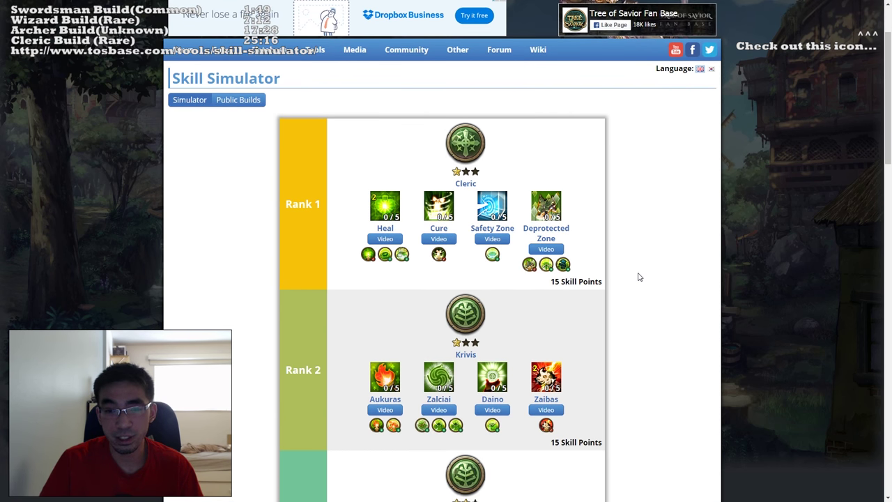
scroll(635, 160, down, 11)
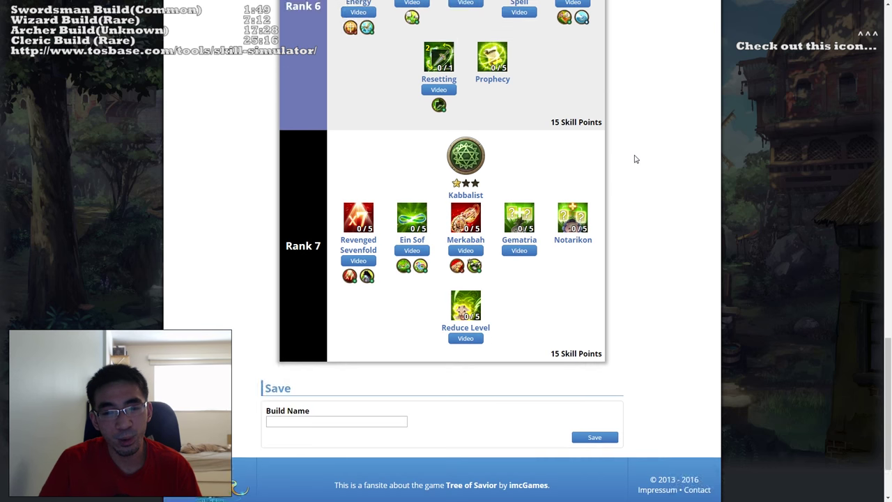
scroll(635, 158, up, 14)
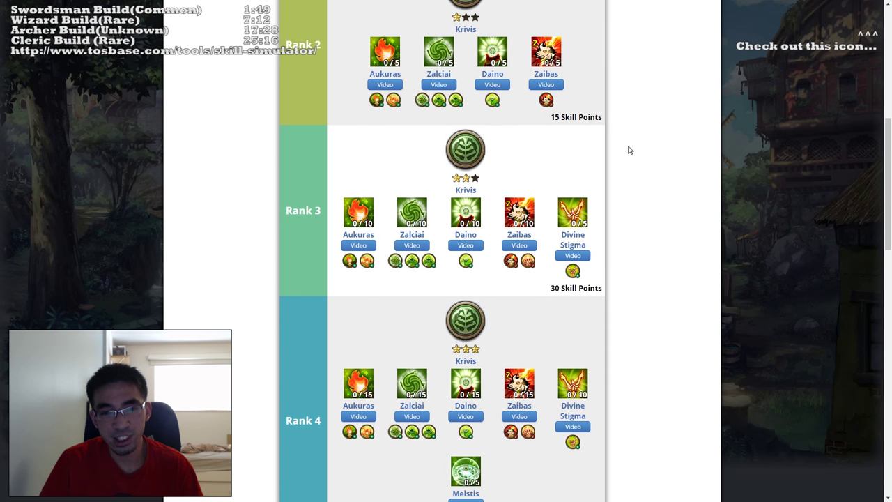
scroll(699, 197, up, 5)
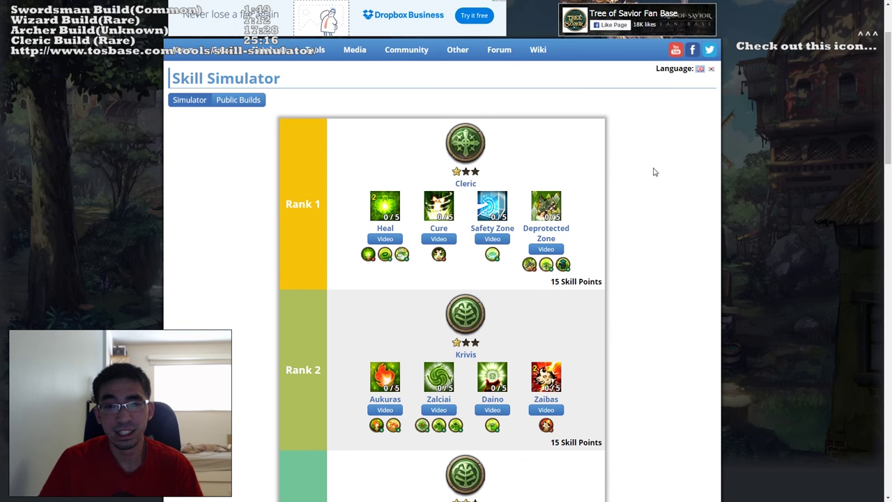
scroll(568, 225, down, 3)
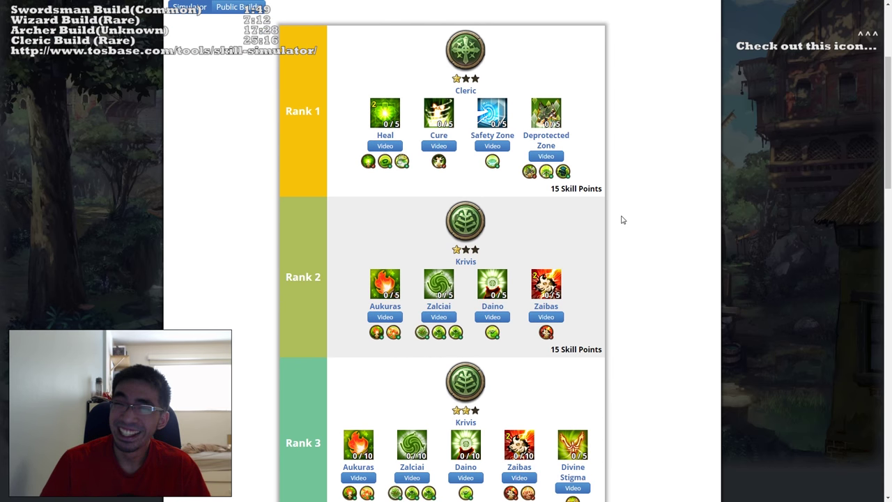
scroll(631, 225, down, 1)
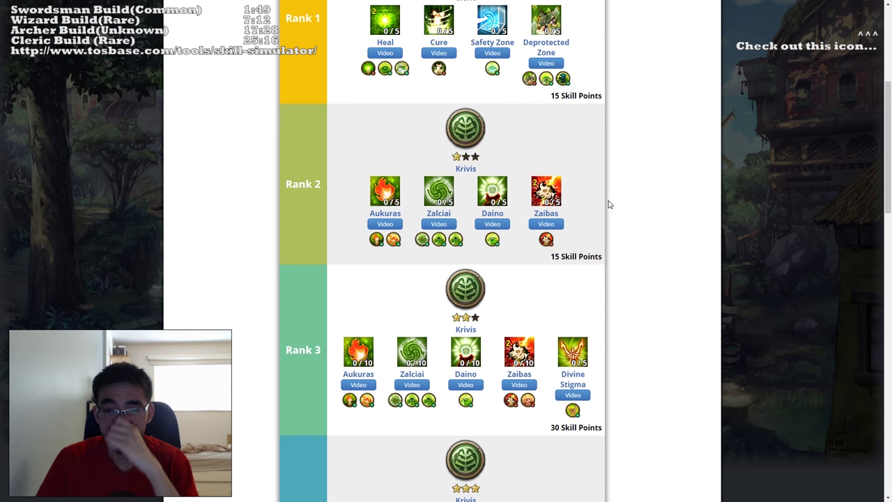
Step: Allocate 5 skill points each to Heal, Cure and Safety Zone in the Rank 1 Cleric circle
scroll(607, 204, up, 2)
mouse_move(391, 157)
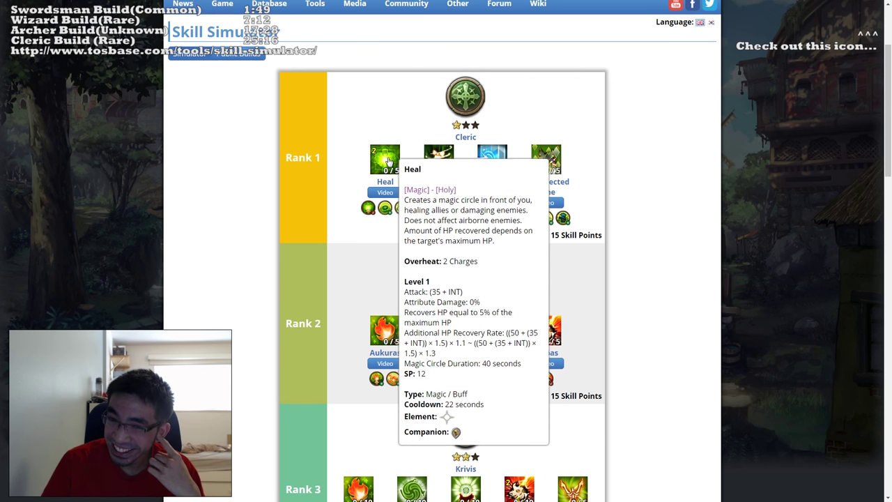
scroll(582, 153, up, 1)
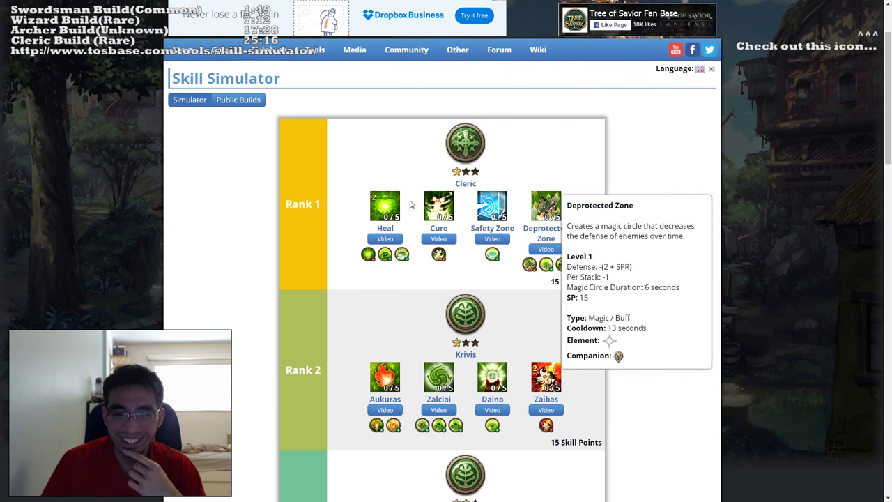
mouse_move(448, 211)
scroll(363, 165, down, 1)
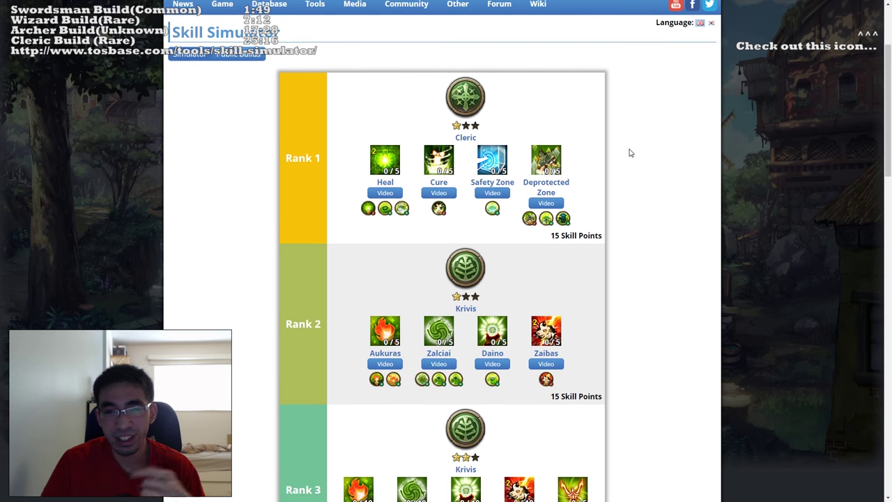
scroll(630, 185, up, 1)
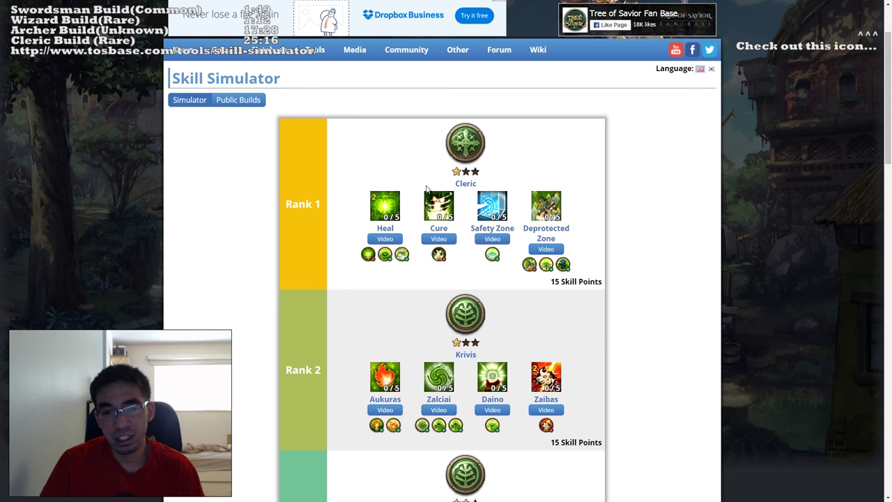
click(387, 205)
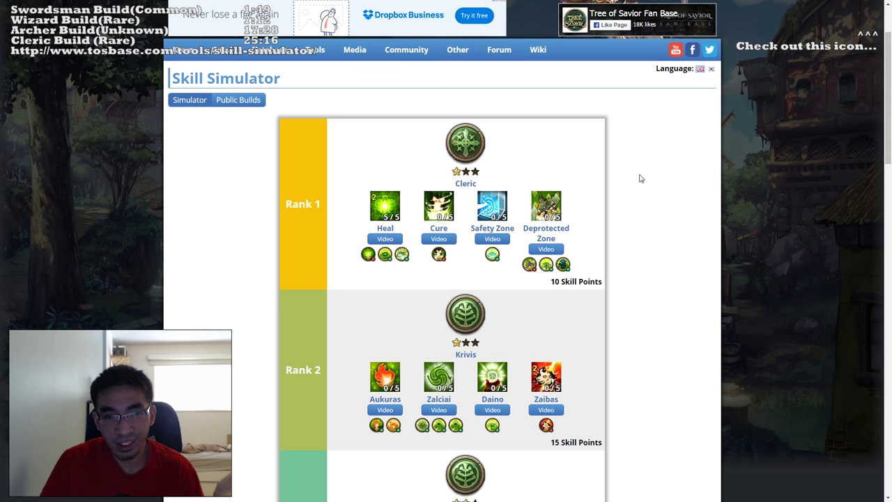
click(447, 212)
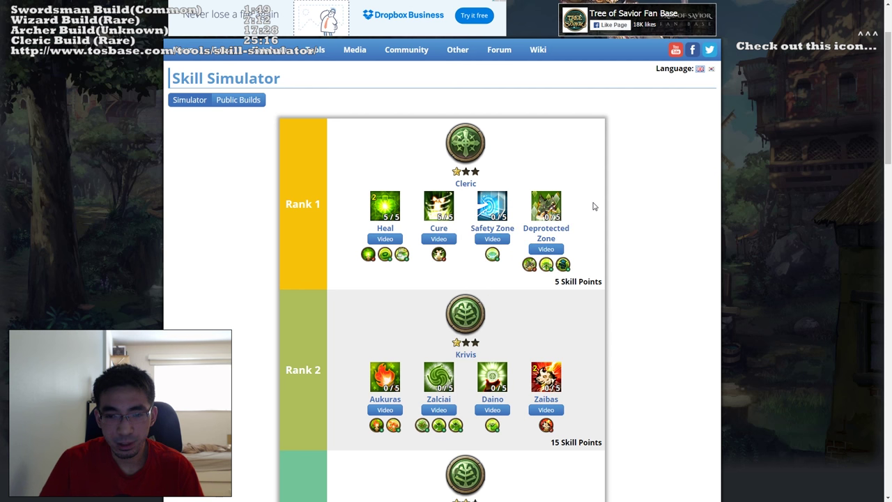
click(498, 218)
Step: Raise Zaibas to 5 points in the Rank 2 Krivis circle and read its Enhance attribute
mouse_move(553, 207)
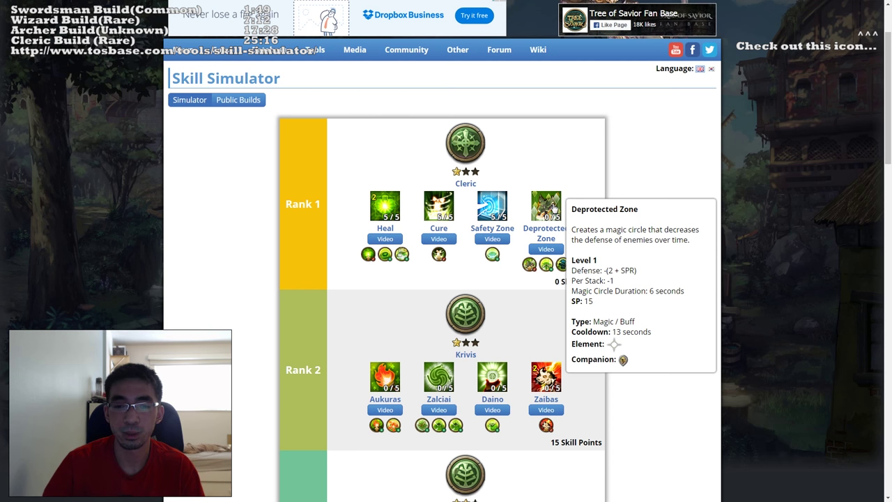
scroll(672, 162, down, 2)
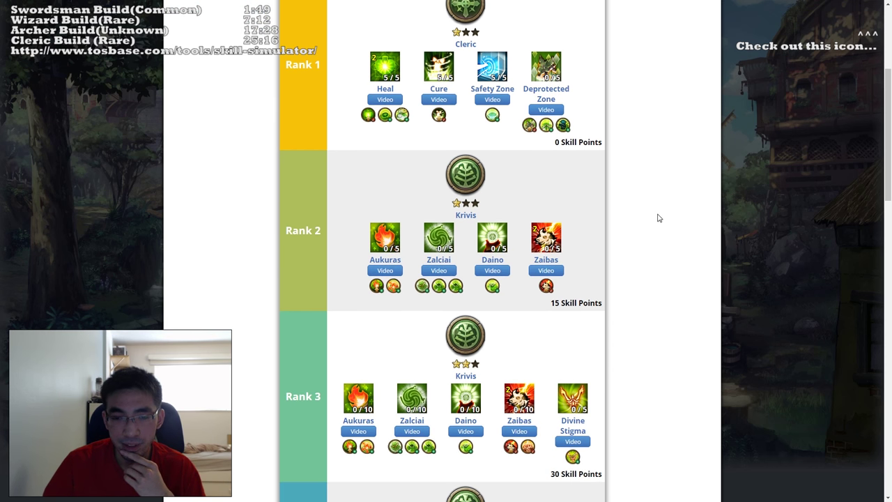
scroll(657, 211, down, 1)
scroll(649, 199, up, 3)
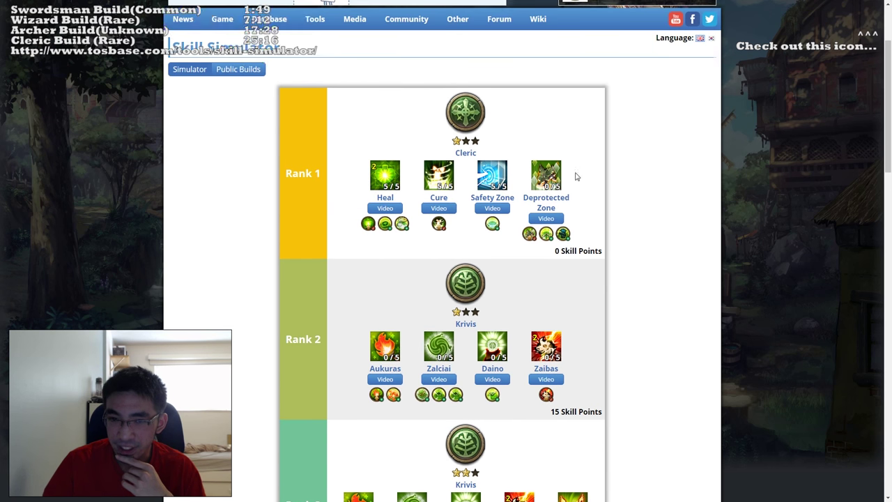
scroll(537, 160, up, 1)
scroll(690, 129, down, 2)
mouse_move(499, 137)
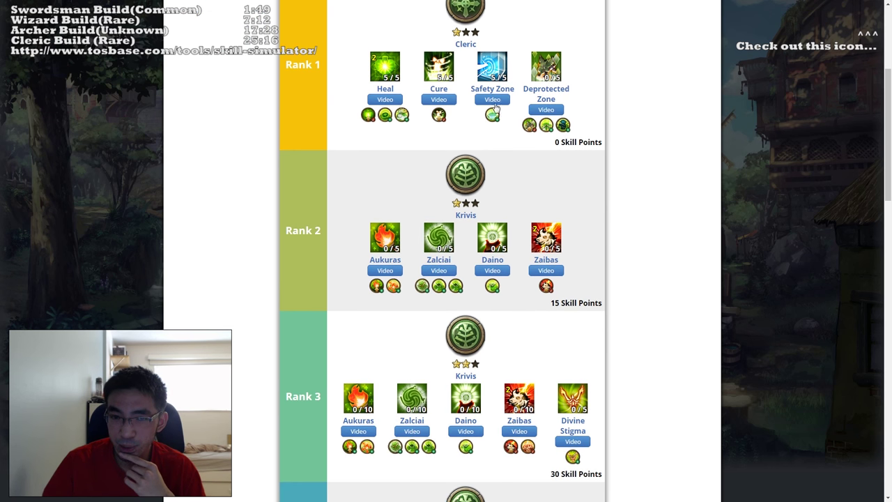
scroll(599, 188, down, 1)
mouse_move(554, 189)
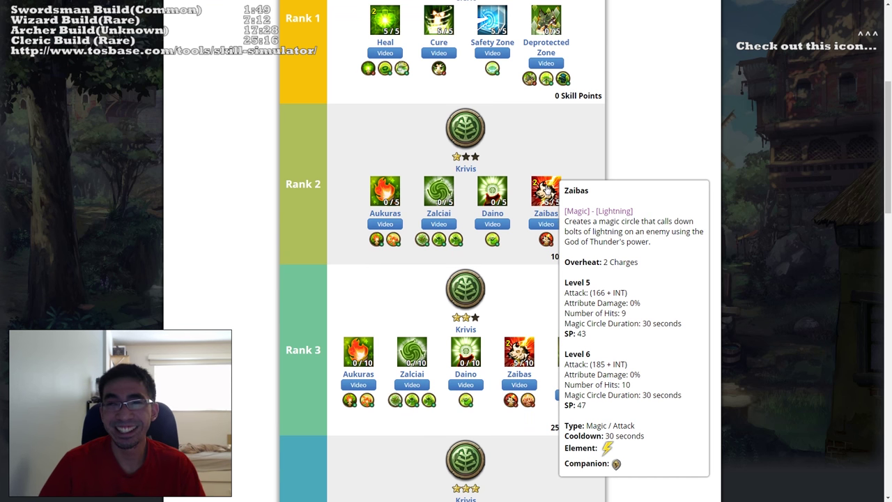
mouse_move(546, 240)
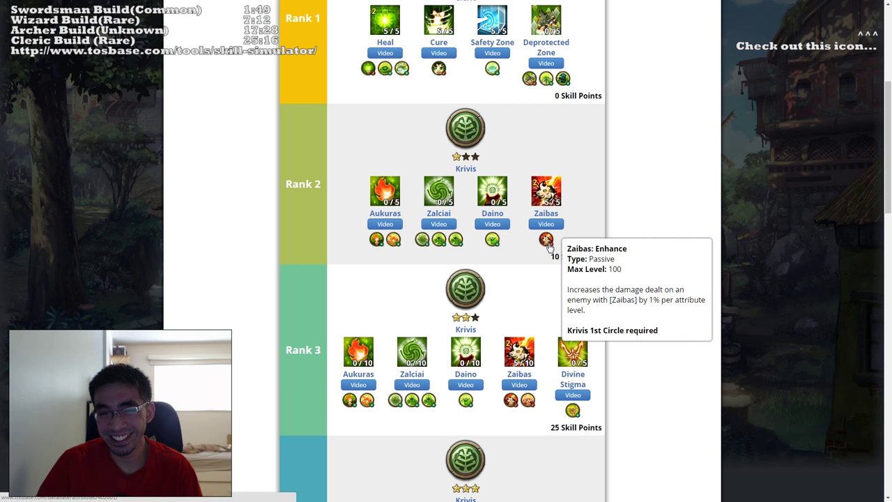
Step: Allocate the remaining Rank 2 Krivis points with Daino at 5, Zalciai at 3 and Aukuras at 2
scroll(671, 186, up, 1)
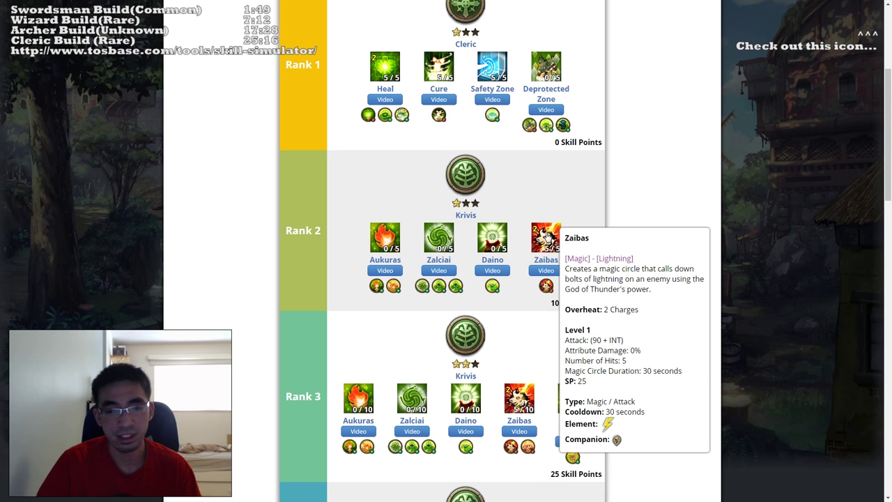
click(492, 238)
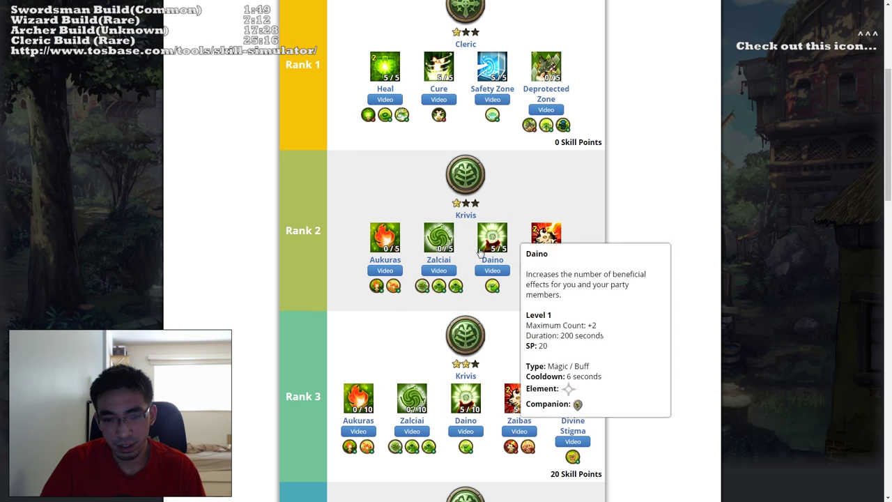
click(447, 241)
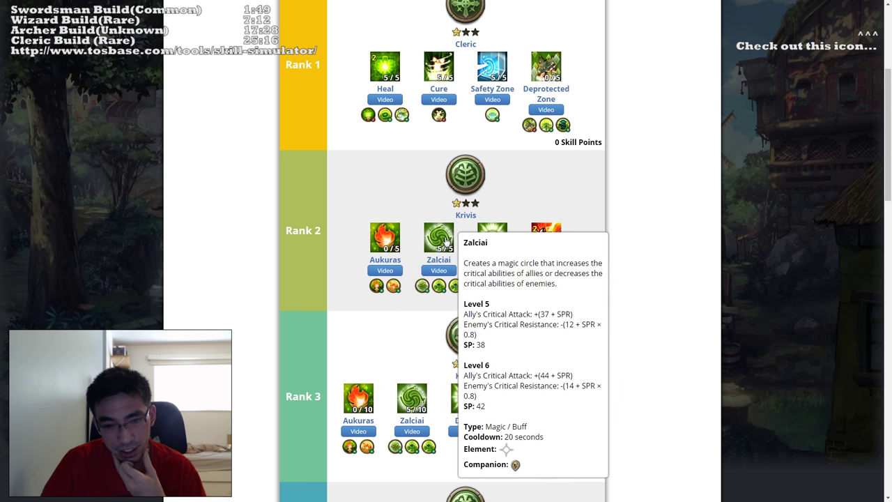
click(447, 241)
click(446, 240)
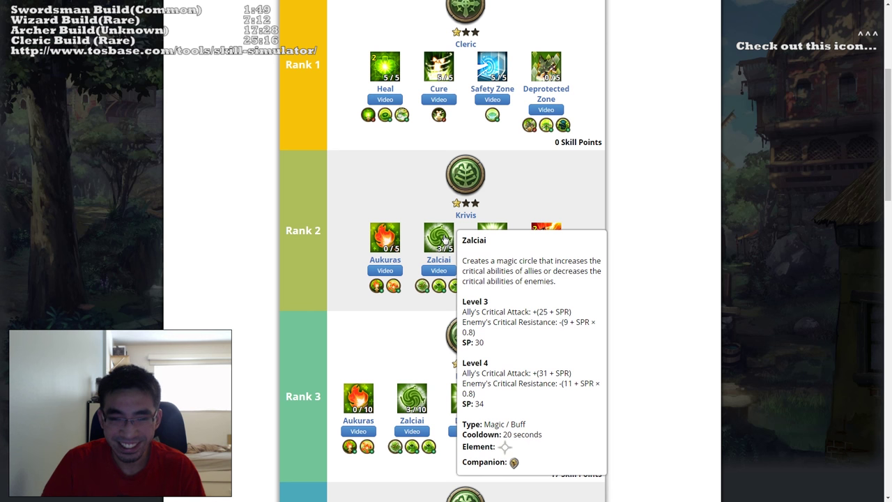
click(388, 239)
click(388, 239)
scroll(670, 258, down, 2)
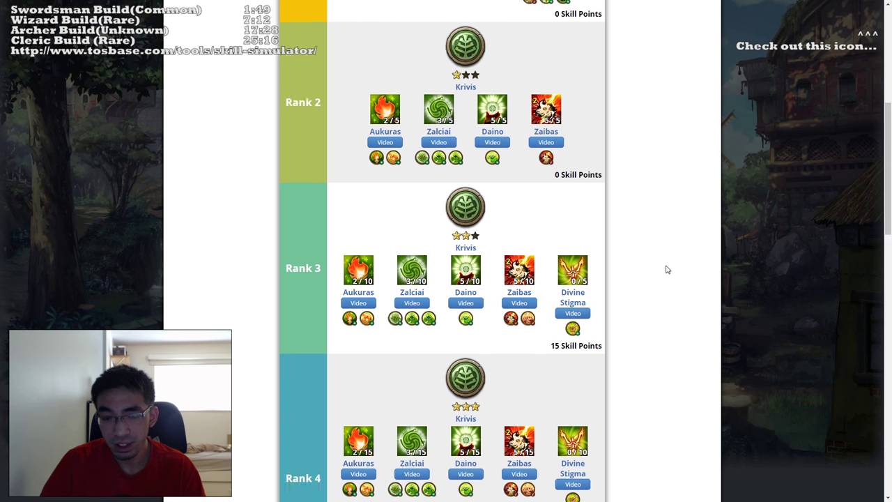
Step: Allocate the Rank 3 Krivis points with Zaibas at 10 and Divine Stigma, Zalciai and Aukuras at 5 each
scroll(662, 261, down, 1)
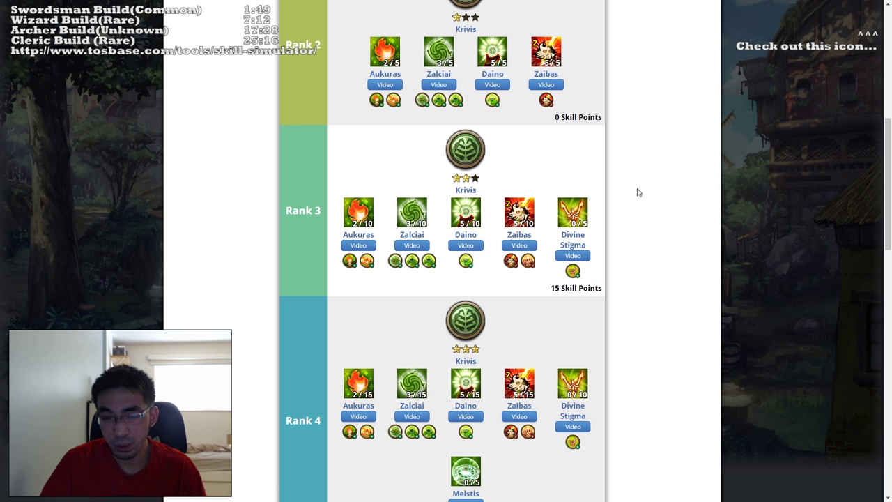
mouse_move(427, 214)
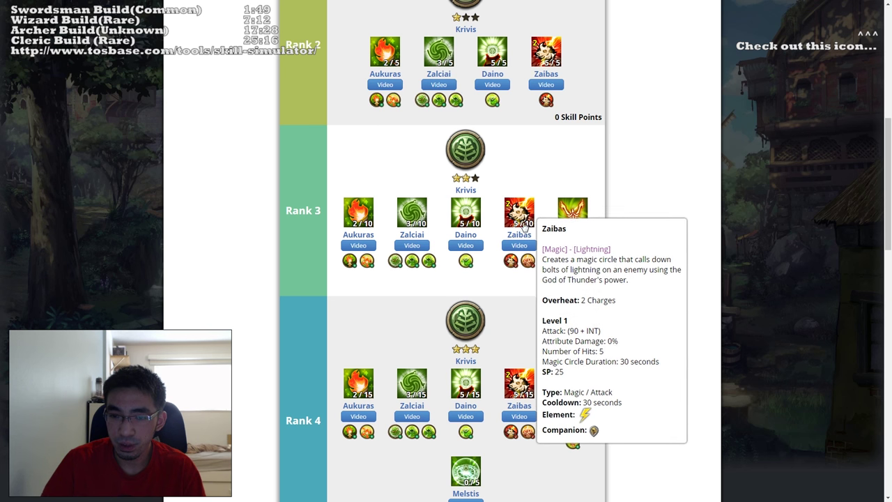
click(524, 225)
click(584, 218)
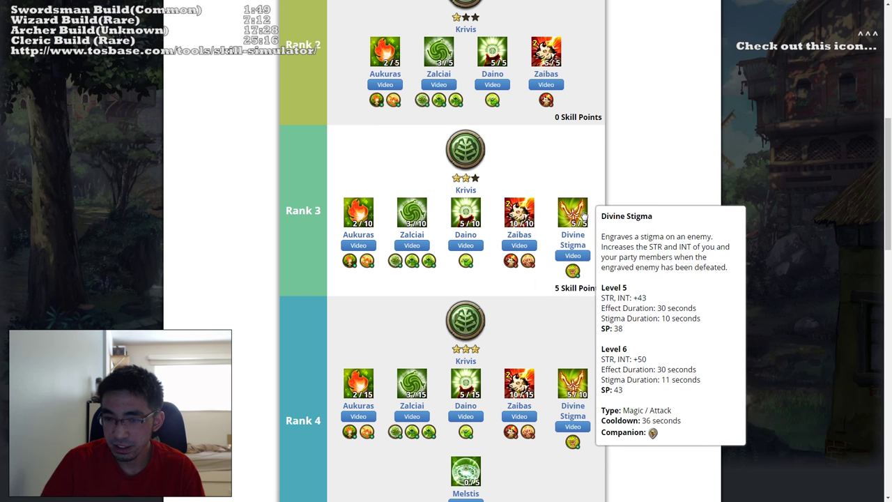
click(418, 216)
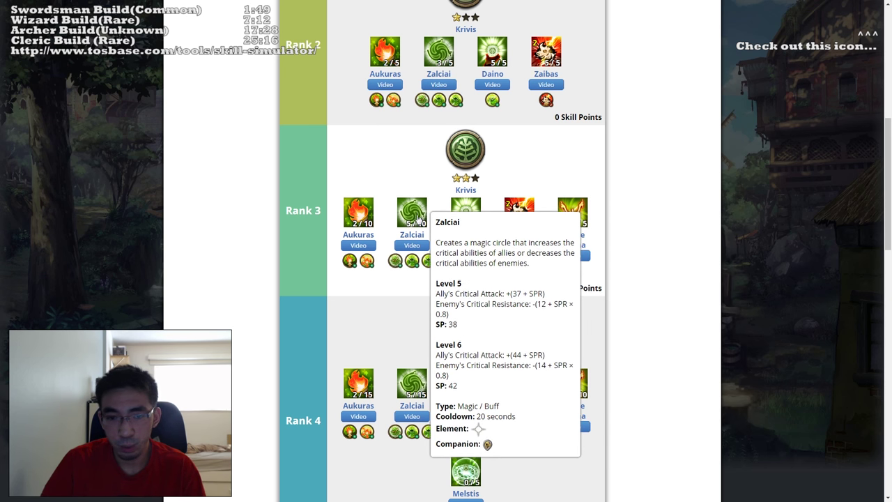
click(358, 218)
click(358, 217)
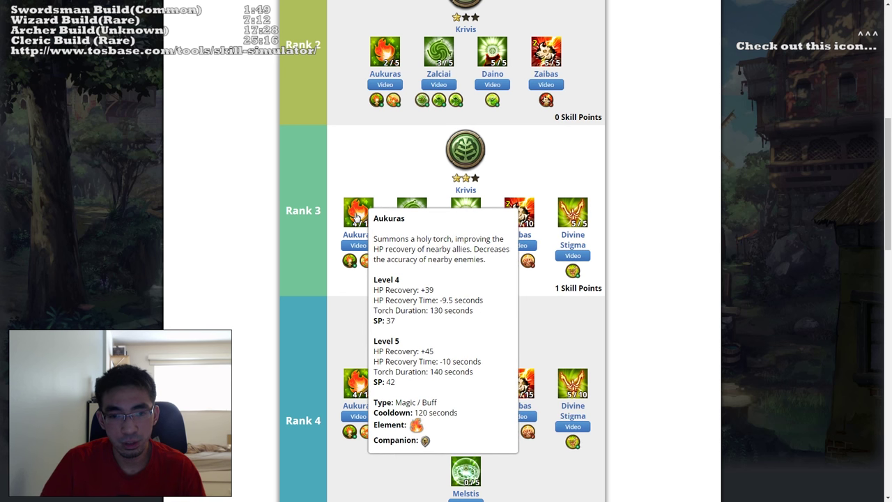
click(358, 218)
Step: Raise Zaibas to 15, Divine Stigma to 10 and Melstis to 1 in the Rank 4 Krivis circle
scroll(693, 267, up, 1)
scroll(649, 242, down, 2)
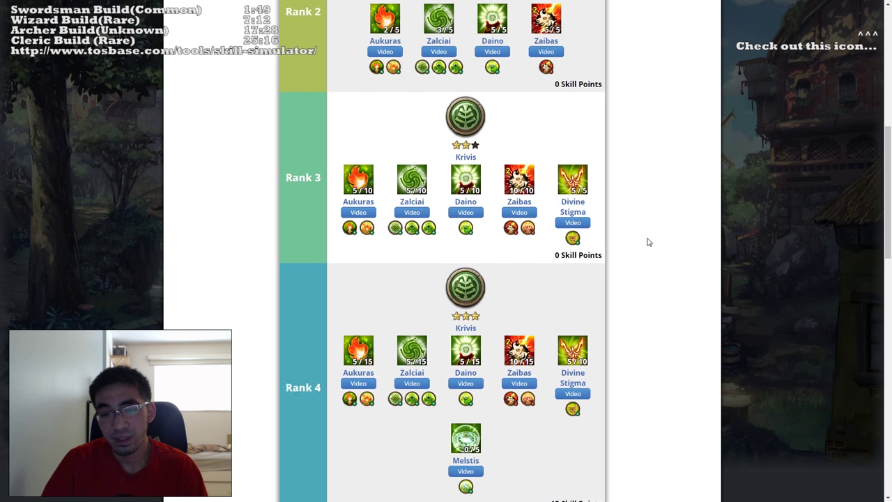
scroll(648, 242, down, 2)
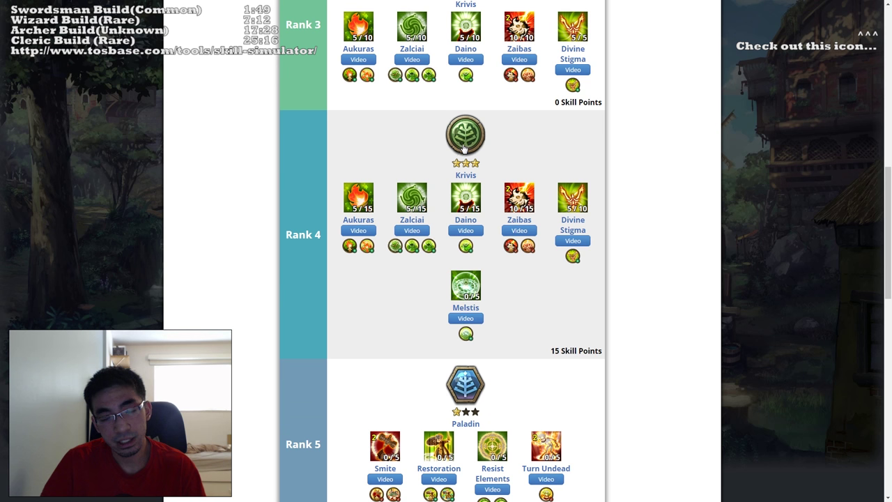
mouse_move(516, 207)
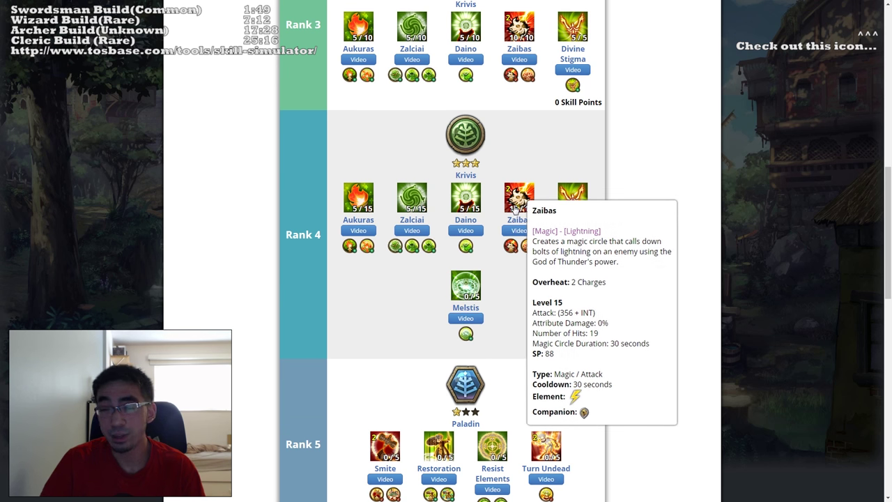
click(573, 198)
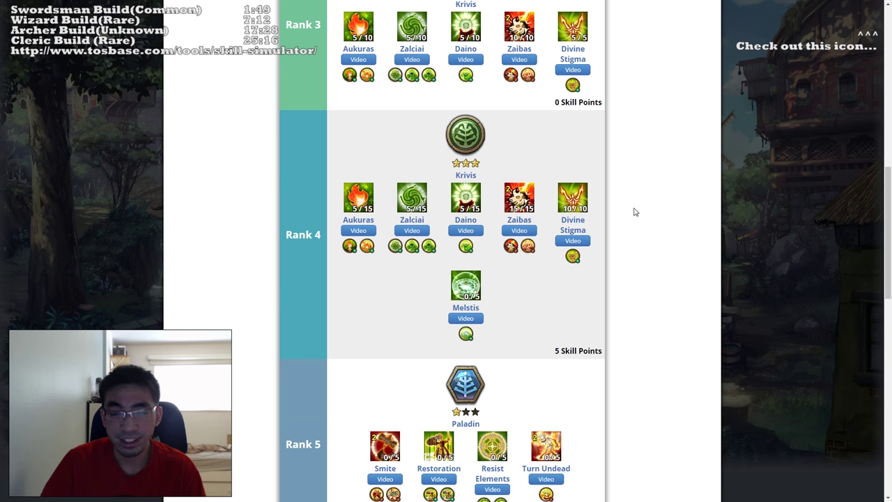
scroll(647, 207, up, 1)
scroll(635, 257, down, 1)
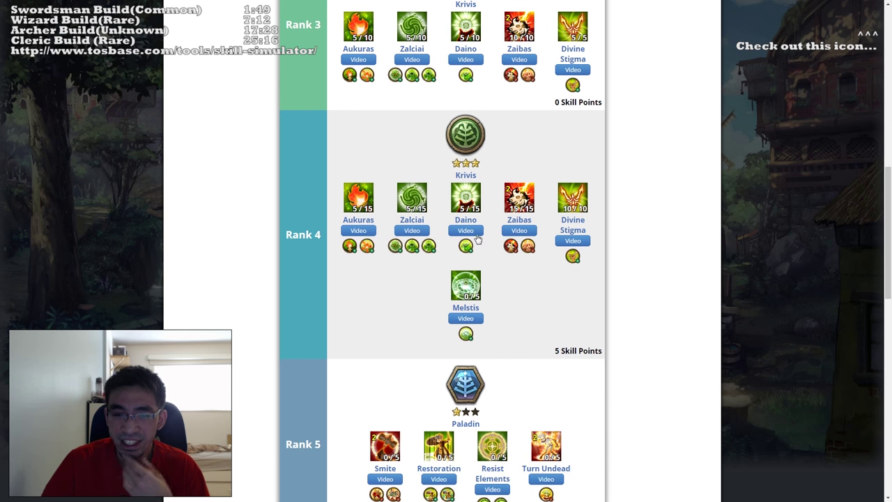
click(465, 286)
Step: Spend the remaining Rank 4 Krivis points with Aukuras at 8 and Daino at 6, and read the Zalciai and Aukuras descriptions
scroll(705, 253, up, 1)
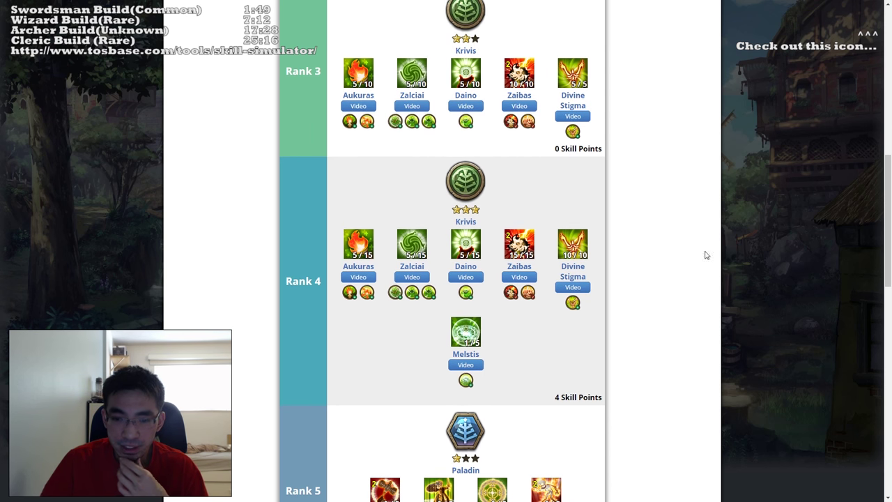
click(358, 239)
click(358, 239)
click(358, 239)
click(357, 238)
scroll(658, 221, up, 1)
scroll(655, 218, down, 2)
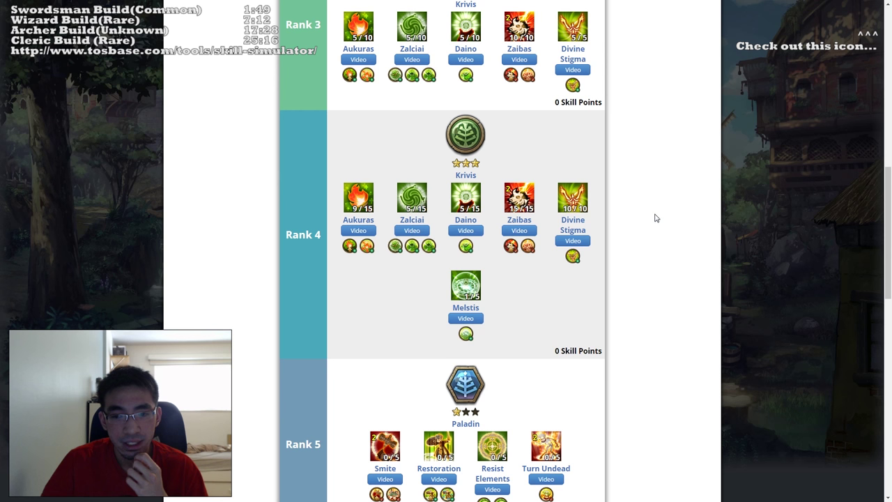
right_click(358, 201)
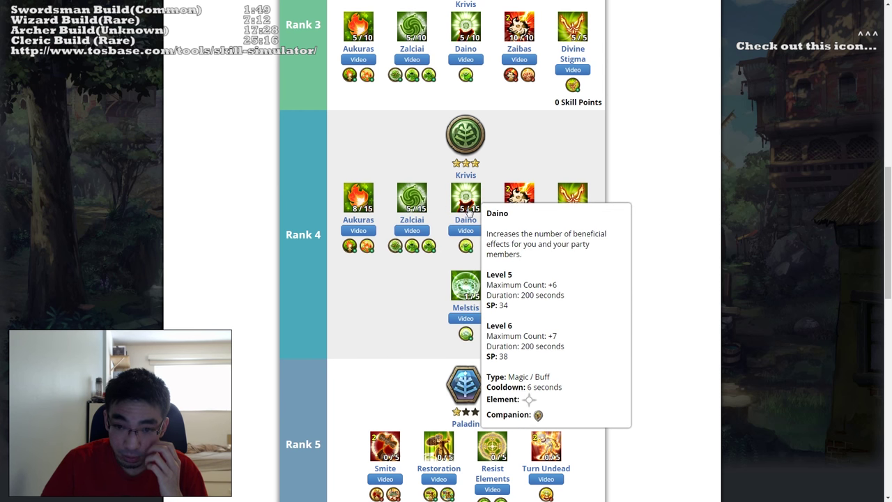
click(468, 213)
scroll(679, 221, up, 1)
mouse_move(416, 242)
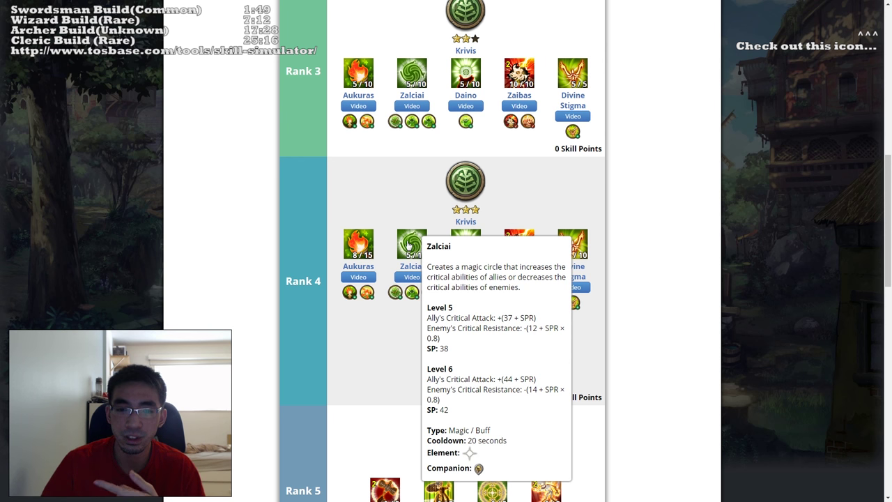
mouse_move(358, 242)
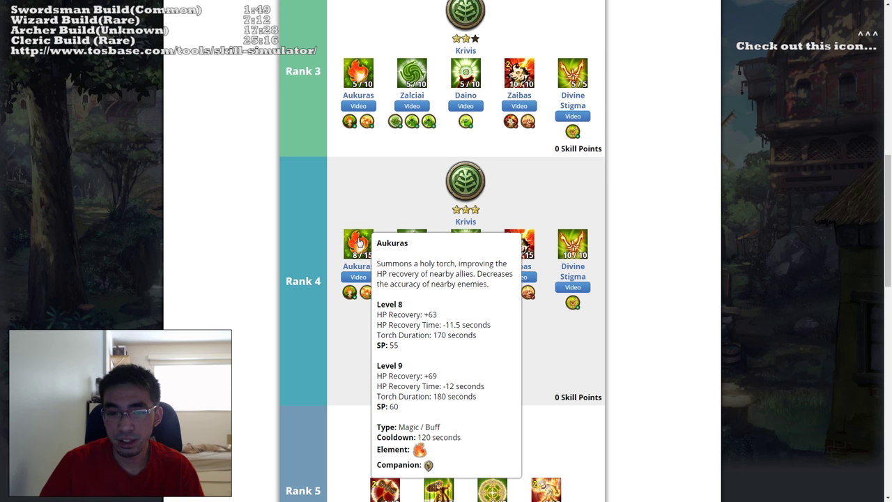
mouse_move(350, 292)
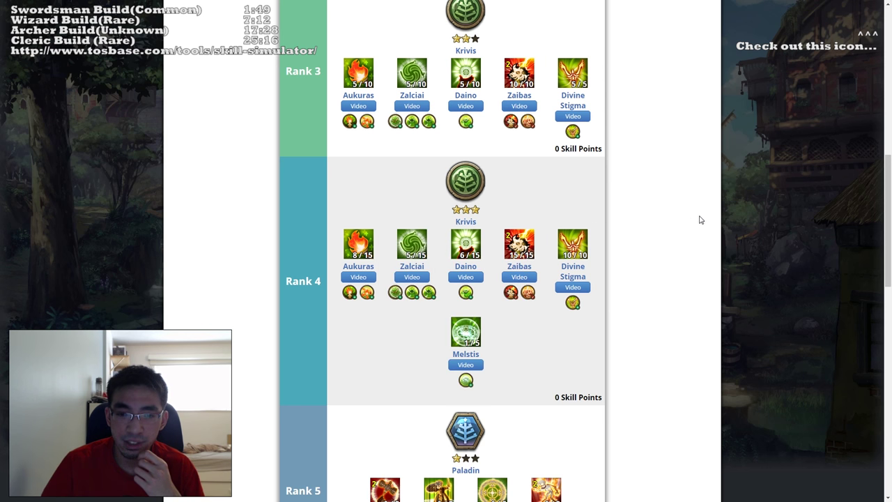
Step: Raise Restoration to 5 points in the Rank 5 Paladin circle
scroll(649, 205, up, 2)
scroll(649, 205, down, 5)
scroll(650, 205, down, 3)
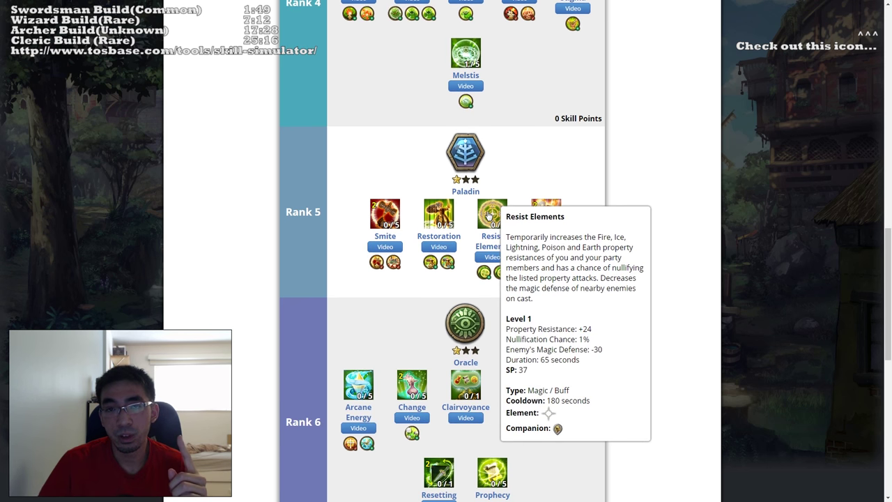
click(442, 216)
click(442, 216)
click(442, 216)
click(442, 217)
click(442, 216)
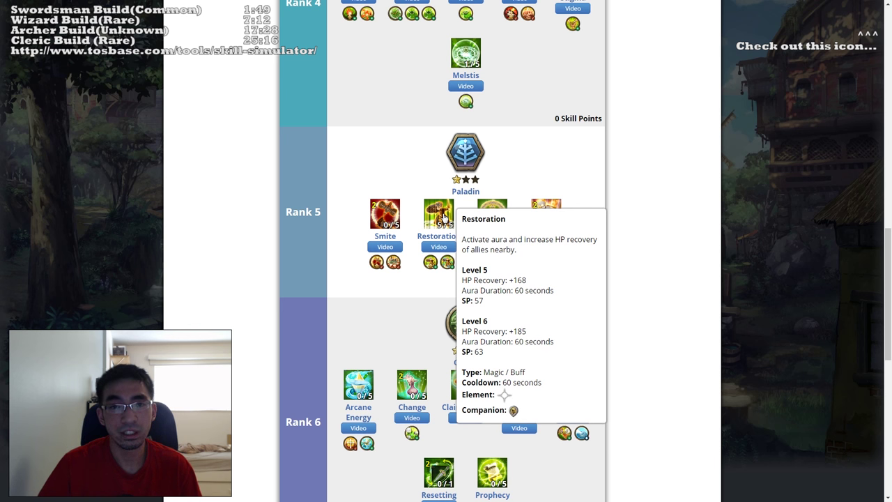
Step: Review the Krivis and Paladin skill allocations around Rank 4 and read the Divine Stigma description
scroll(400, 135, up, 3)
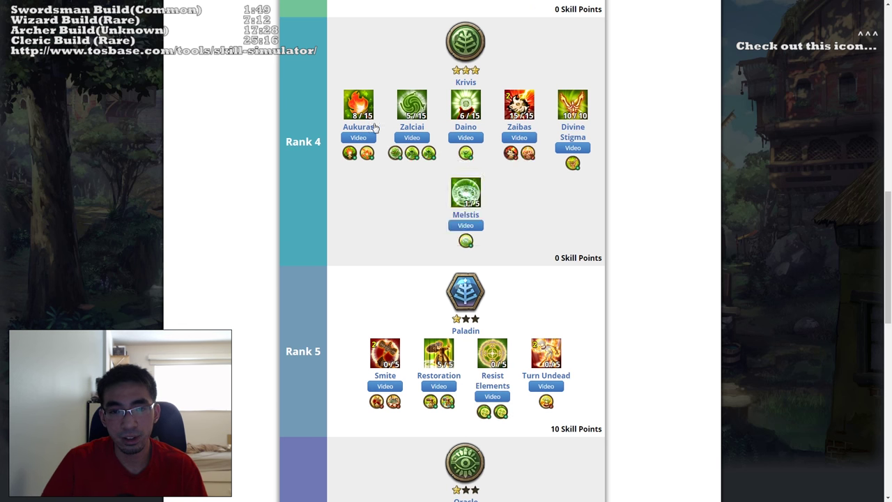
scroll(361, 149, down, 2)
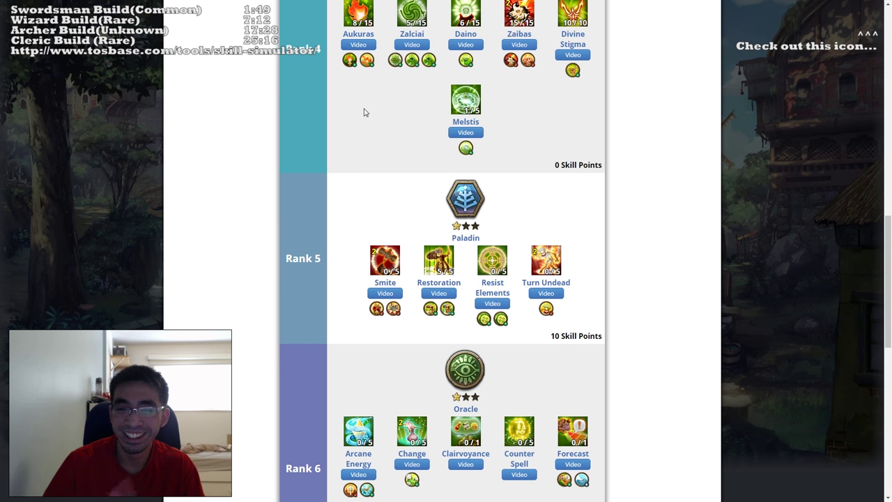
scroll(670, 193, up, 3)
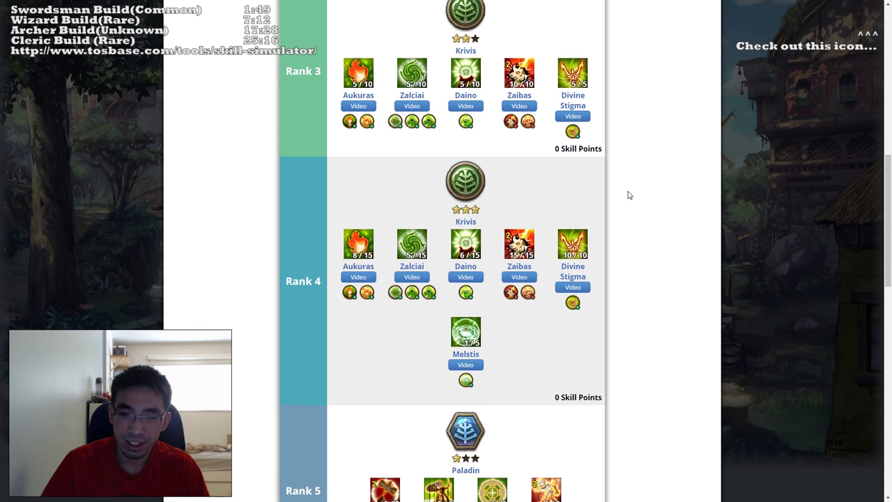
scroll(629, 195, down, 2)
mouse_move(580, 105)
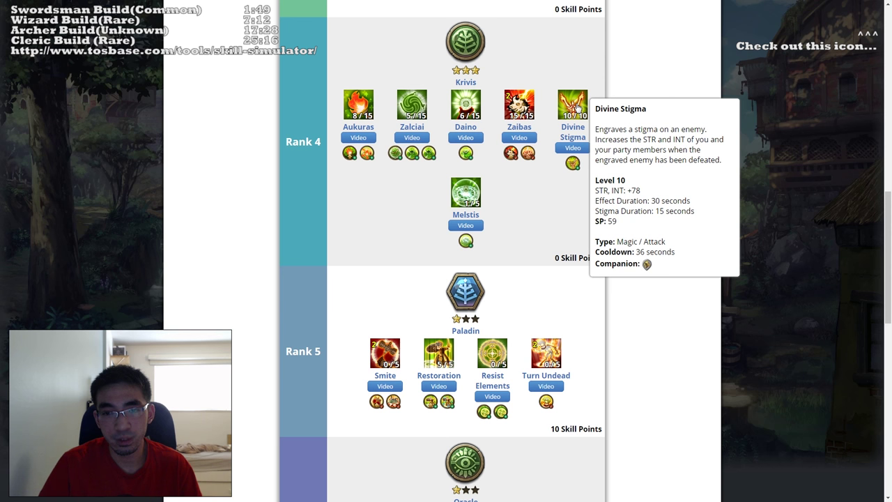
scroll(633, 198, up, 3)
scroll(644, 166, down, 1)
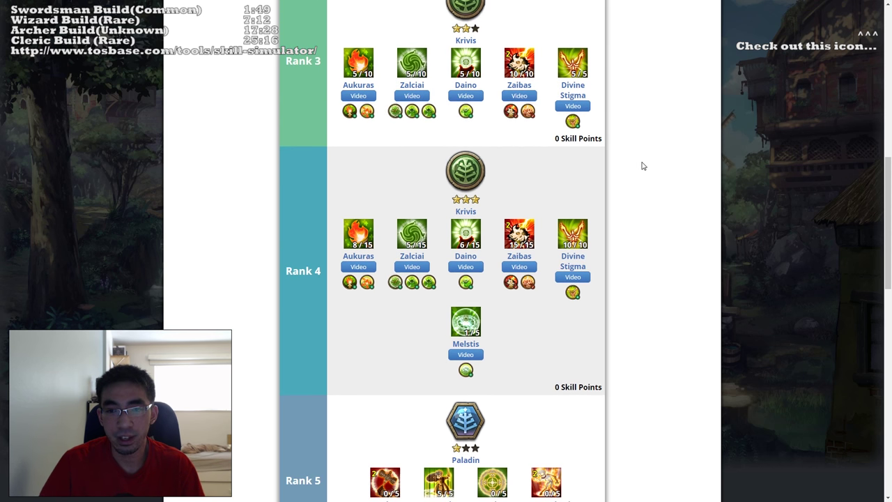
scroll(637, 160, down, 1)
scroll(606, 155, up, 8)
scroll(617, 154, down, 6)
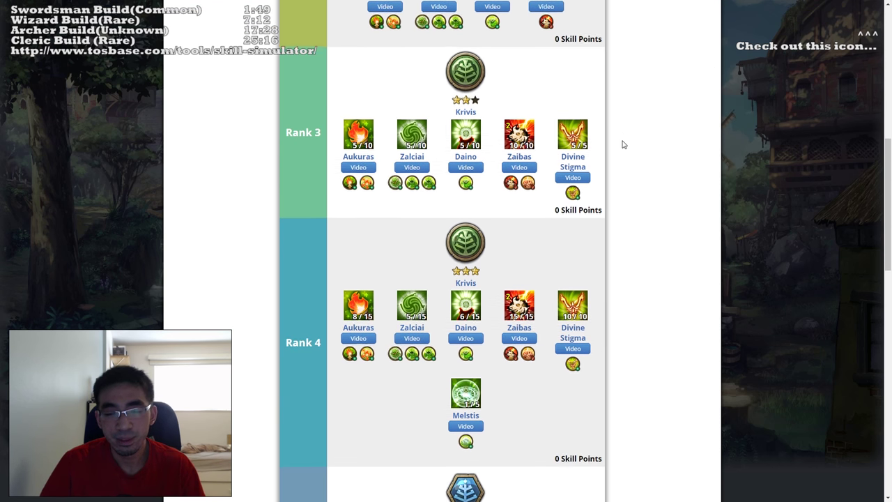
scroll(612, 185, down, 2)
scroll(642, 169, up, 6)
scroll(502, 104, down, 4)
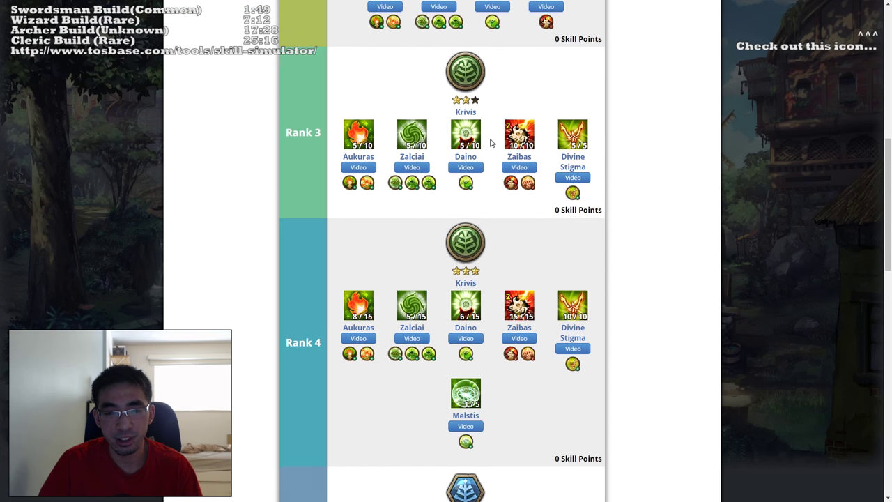
scroll(491, 142, down, 2)
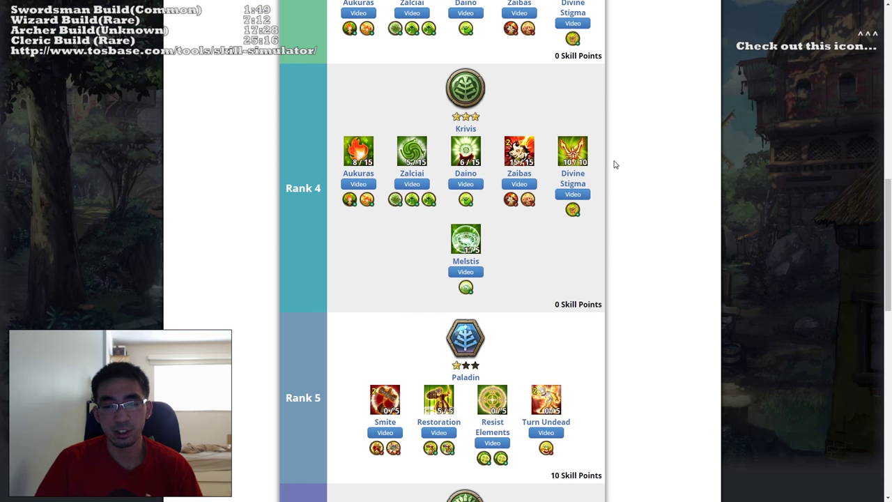
scroll(615, 164, down, 1)
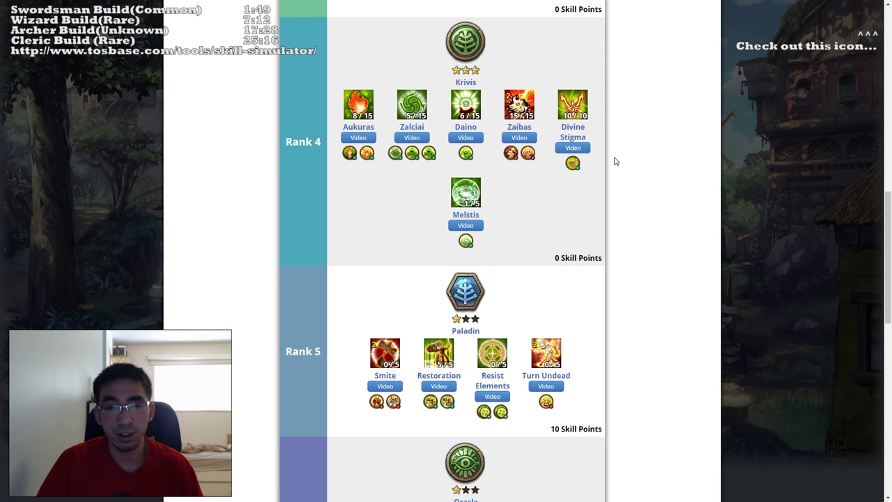
scroll(611, 189, up, 1)
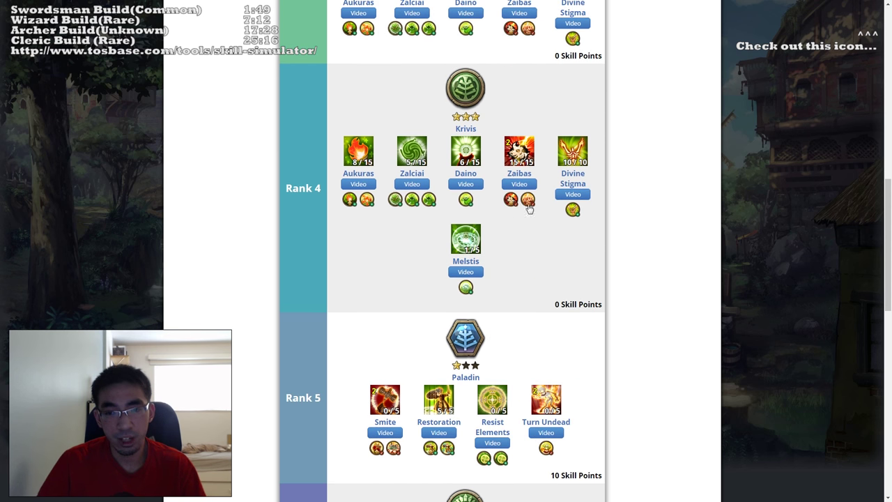
mouse_move(571, 155)
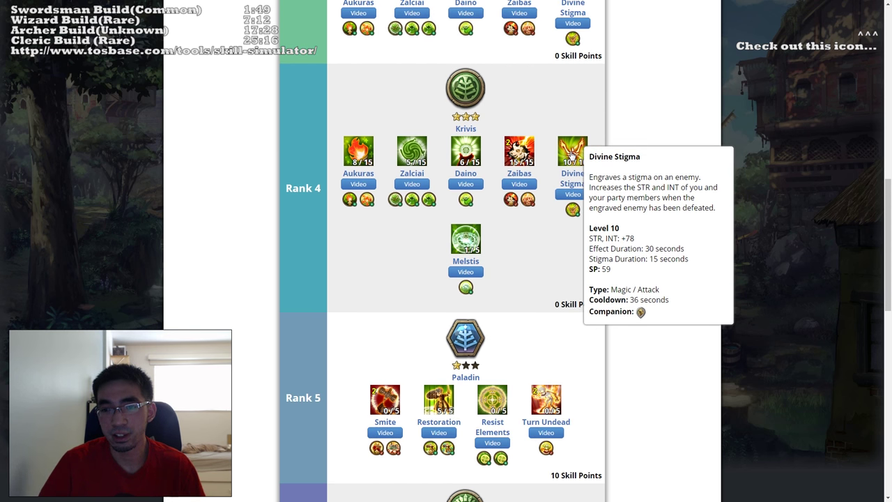
scroll(673, 202, up, 1)
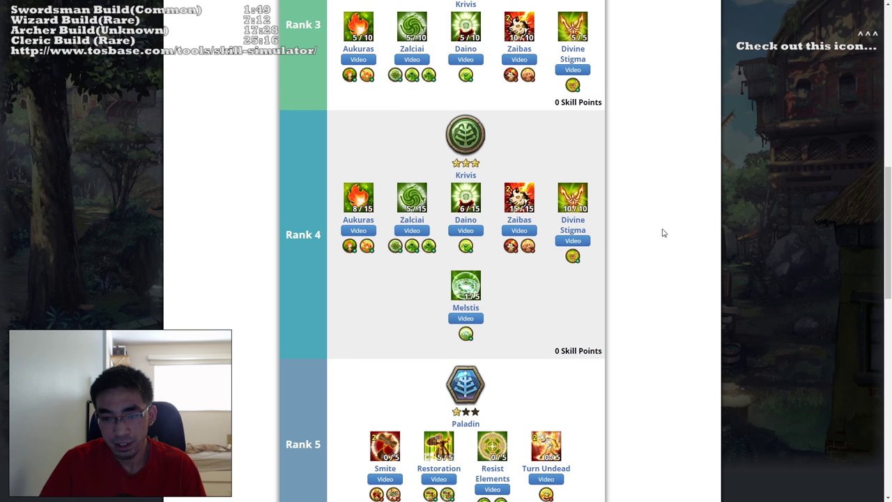
mouse_move(580, 200)
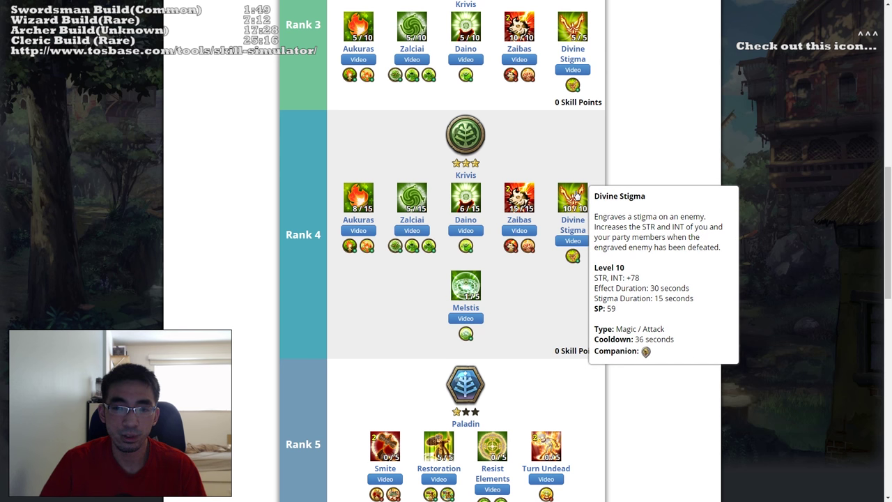
Step: Look over the Krivis allocations from Rank 2 through Rank 4 and read the Rank 3 Zalciai description
scroll(631, 115, up, 5)
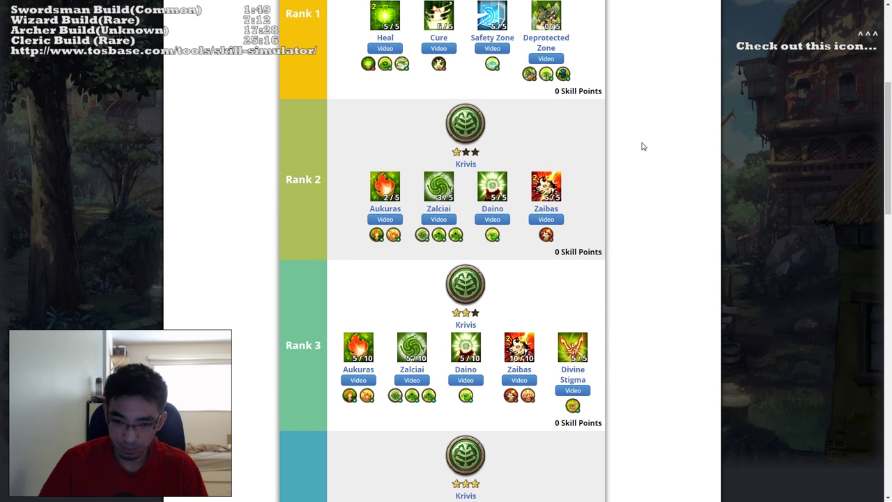
scroll(643, 150, down, 3)
scroll(643, 154, down, 2)
scroll(598, 180, up, 2)
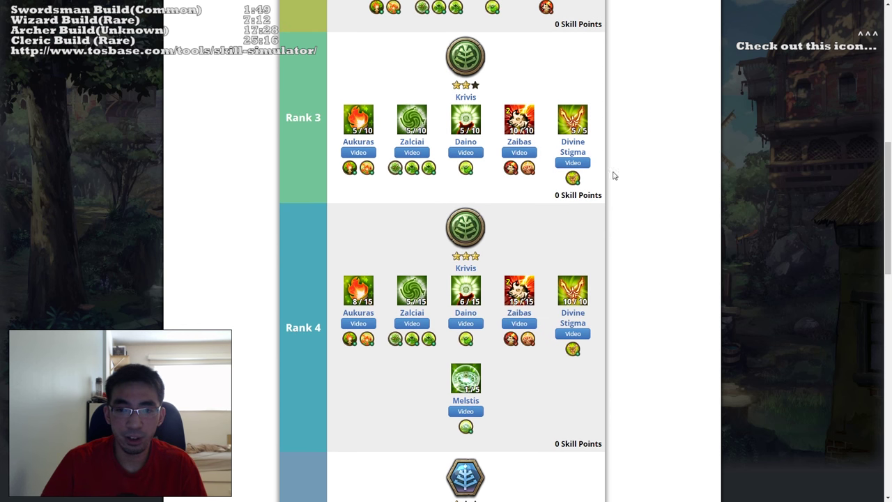
scroll(635, 110, up, 1)
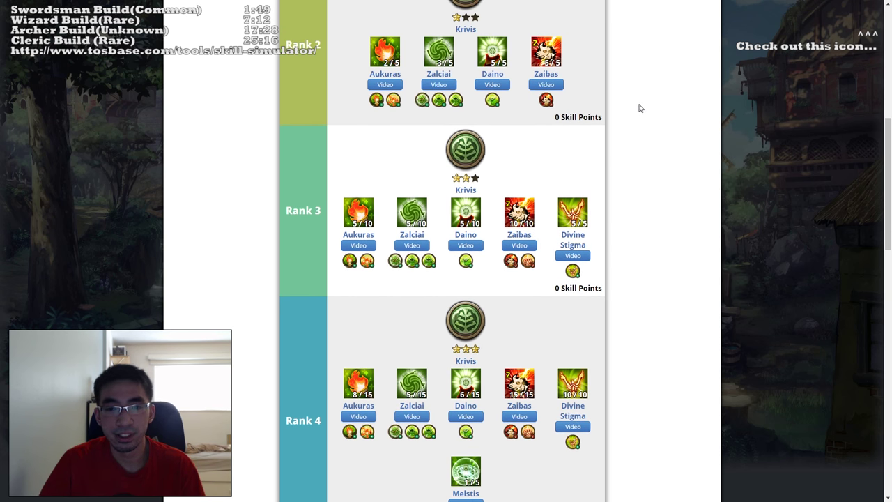
scroll(614, 153, up, 2)
scroll(488, 237, down, 3)
mouse_move(407, 164)
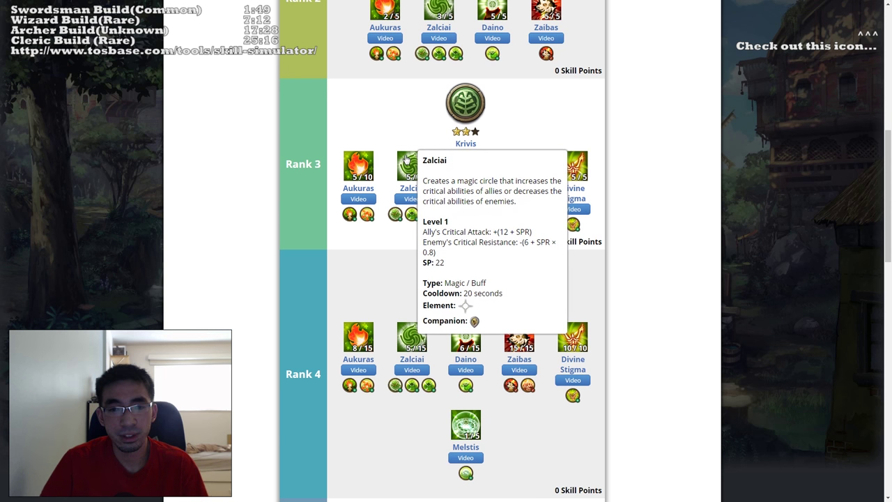
Step: Read the Rank 4 Krivis Zalciai description and its Magic Amplification attribute while comparing the Rank 4 and Rank 5 allocations
scroll(639, 163, down, 3)
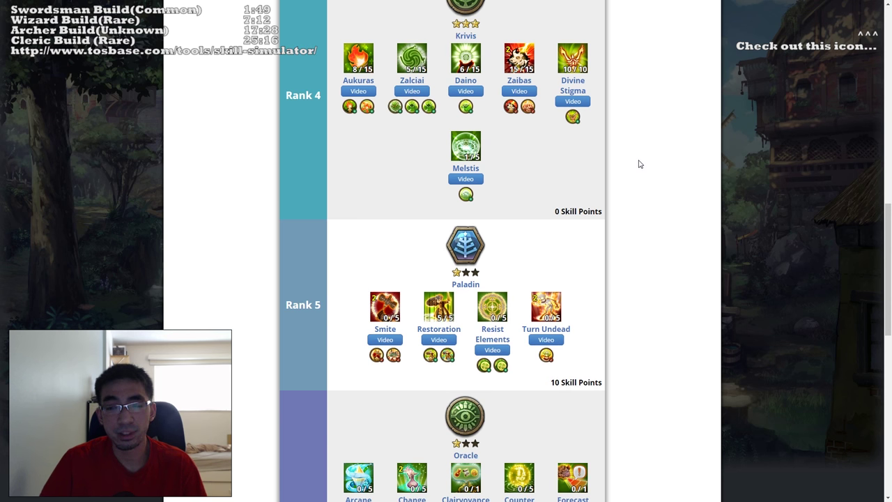
scroll(638, 165, up, 2)
mouse_move(412, 197)
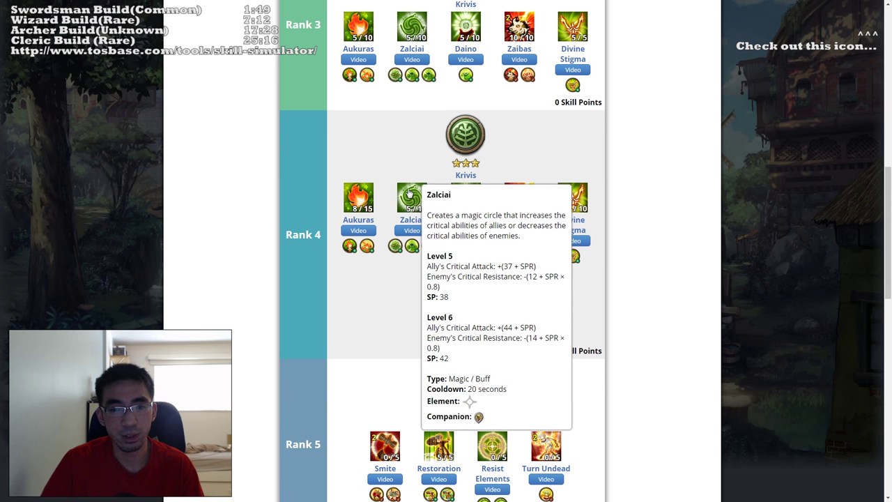
scroll(641, 179, down, 2)
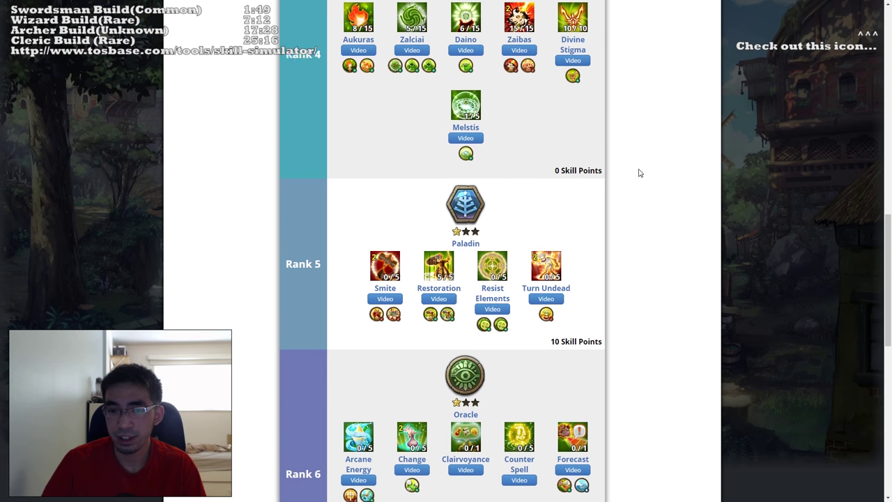
scroll(638, 174, up, 2)
scroll(713, 244, down, 2)
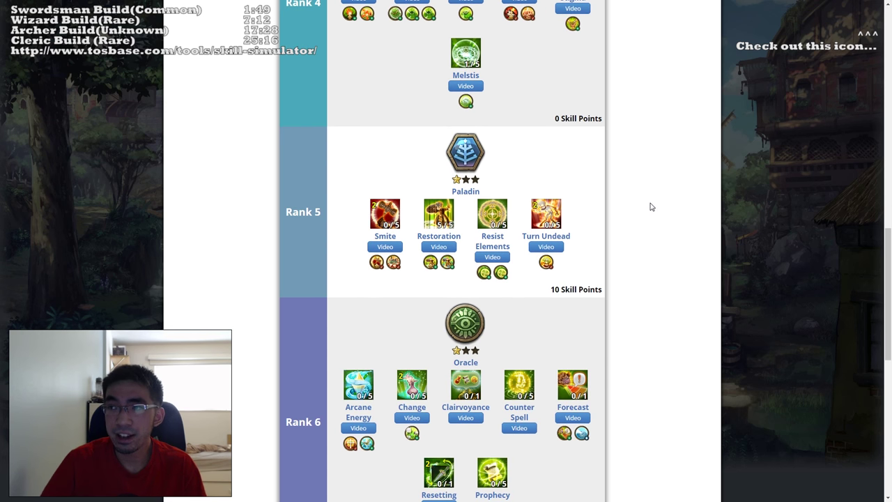
scroll(624, 187, up, 2)
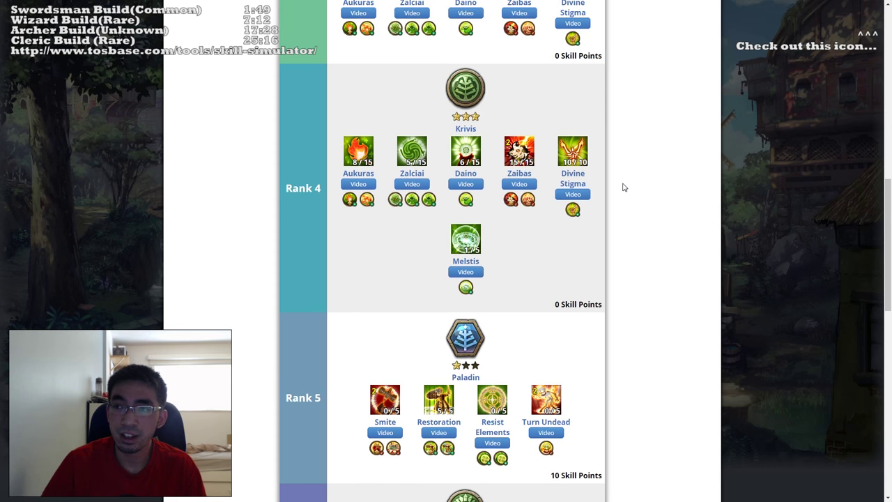
scroll(636, 188, down, 2)
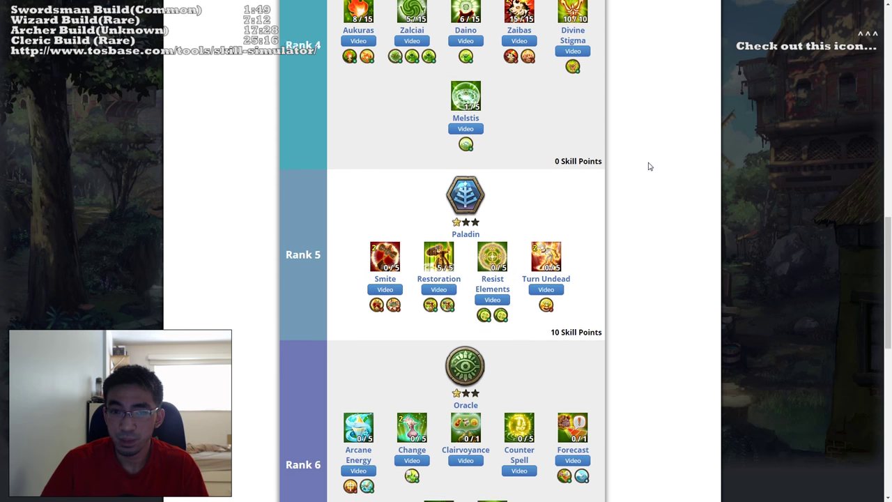
scroll(649, 167, up, 1)
mouse_move(403, 105)
scroll(403, 105, down, 1)
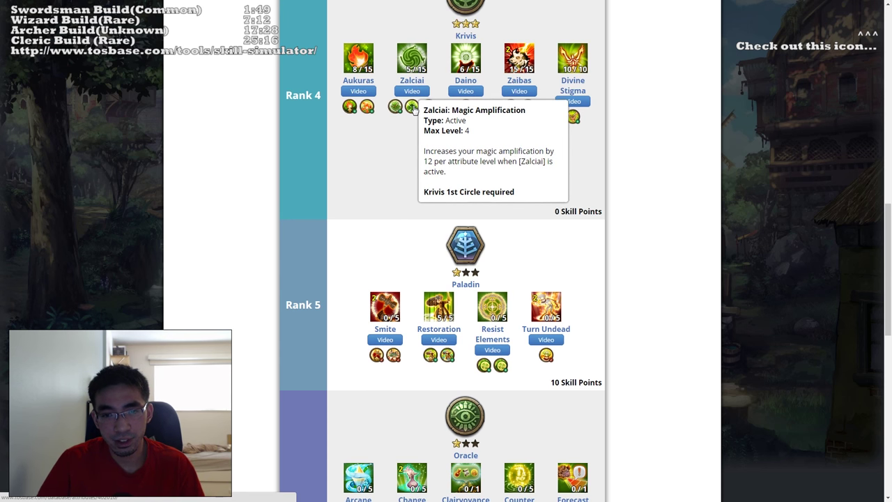
scroll(414, 156, up, 2)
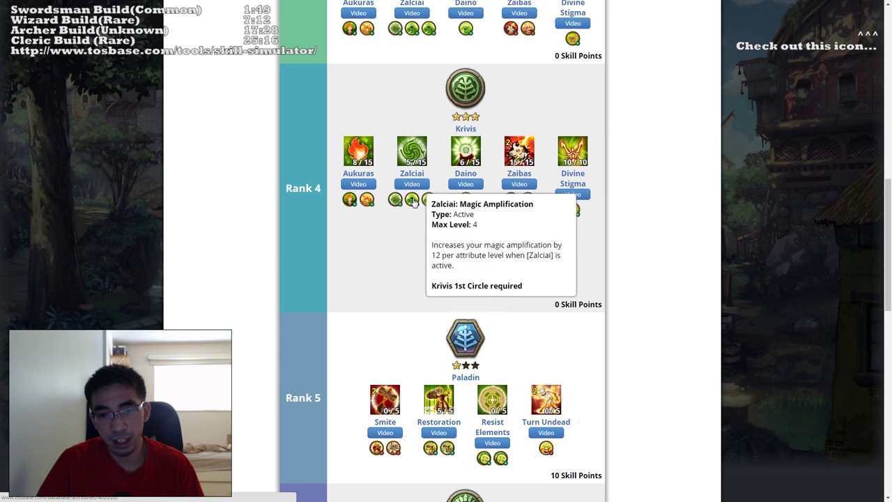
Step: Read the Rank 4 Zaibas description and look over the Paladin, Oracle and Kabbalist circles
mouse_move(516, 150)
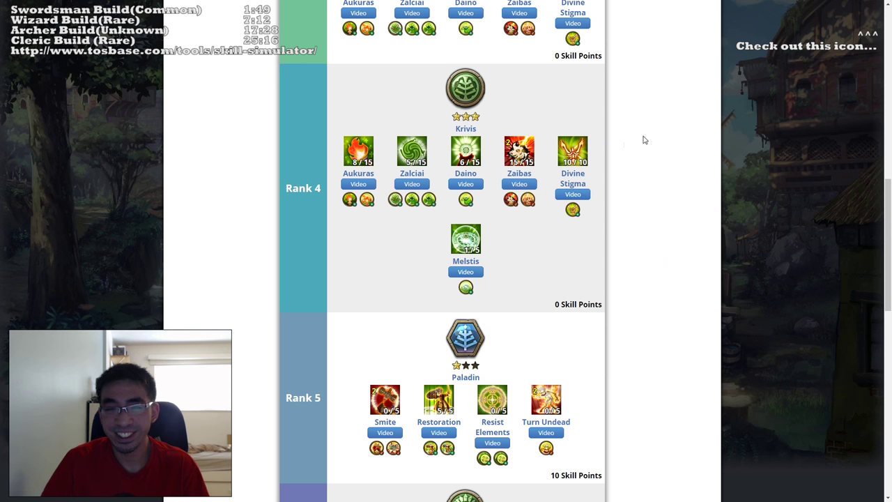
scroll(641, 139, up, 1)
scroll(642, 160, down, 2)
mouse_move(528, 120)
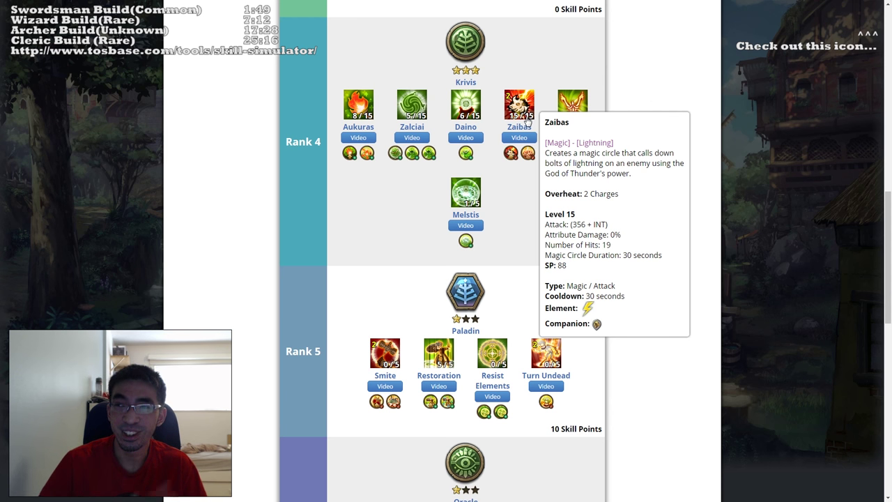
scroll(677, 138, down, 2)
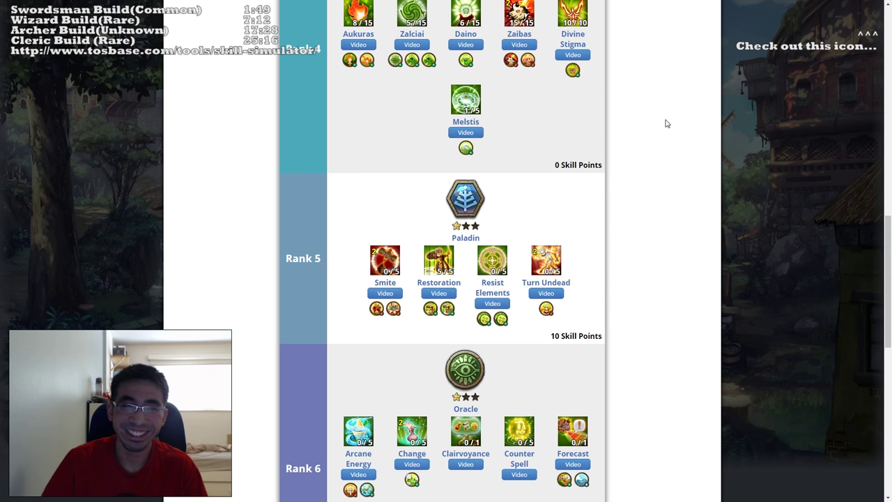
scroll(662, 123, up, 3)
scroll(572, 320, down, 4)
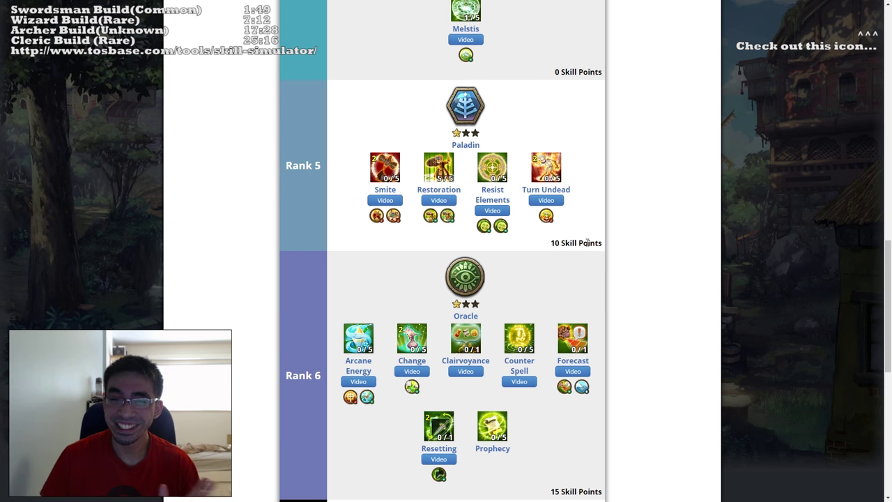
scroll(481, 4, up, 1)
scroll(632, 104, up, 3)
scroll(642, 100, down, 5)
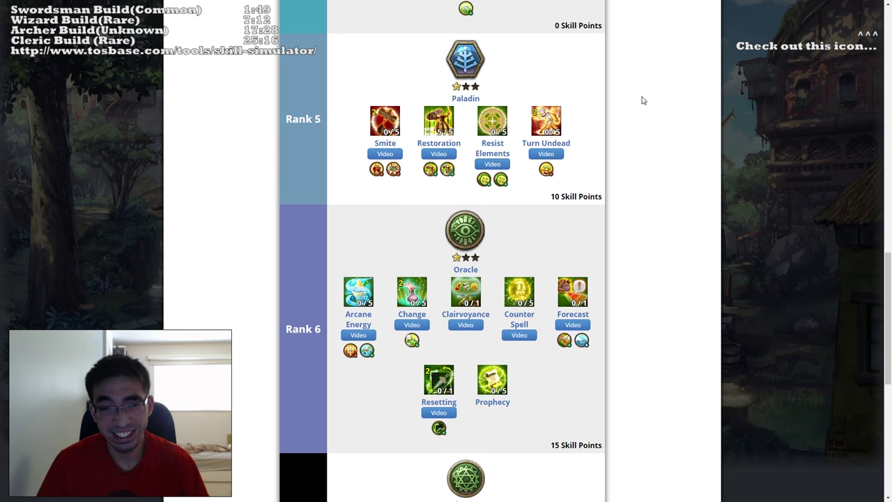
scroll(641, 100, up, 2)
scroll(640, 100, down, 2)
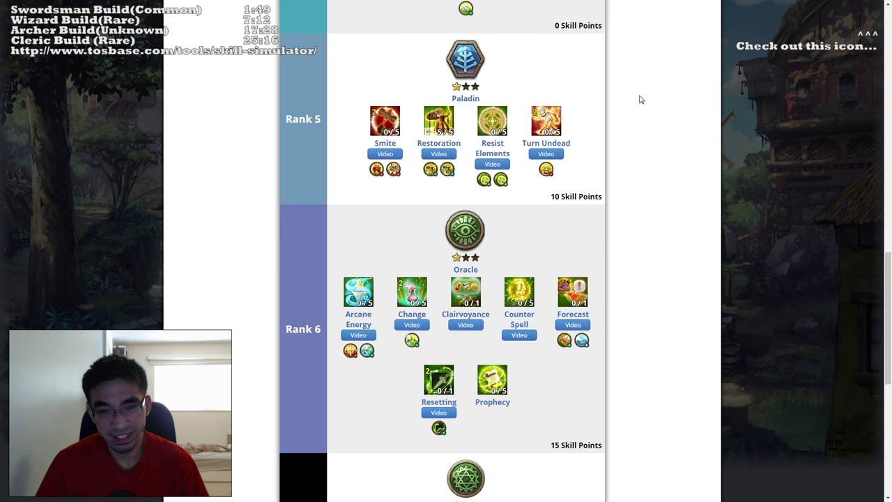
scroll(641, 99, up, 3)
scroll(641, 100, down, 3)
scroll(639, 95, down, 3)
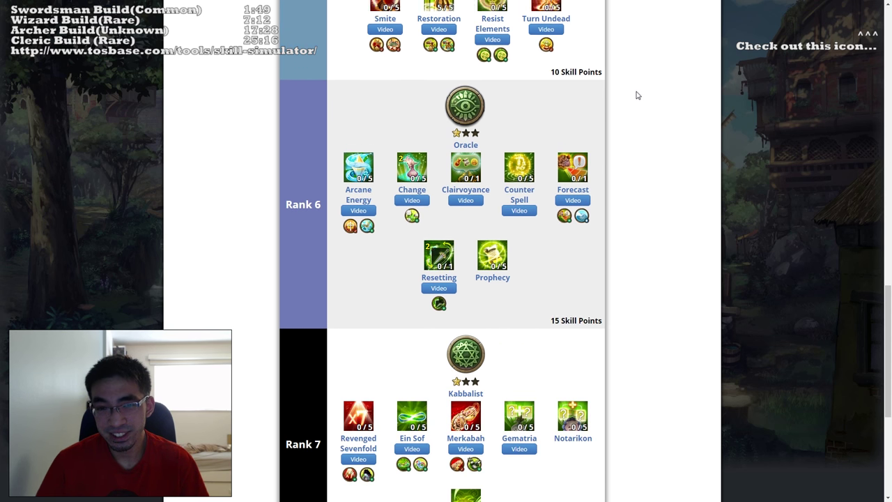
Step: Spend the remaining Rank 5 Paladin points with Resist Elements at 5, Smite at 2 and Turn Undead at 3
scroll(628, 132, up, 6)
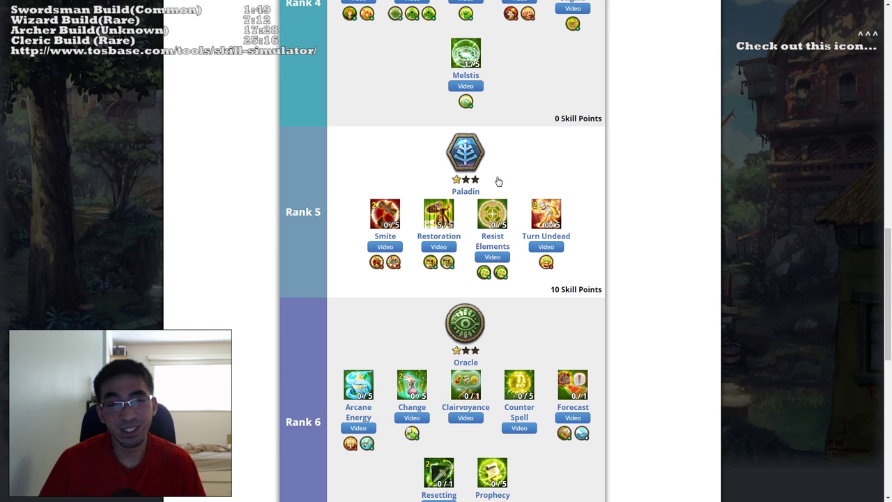
click(501, 219)
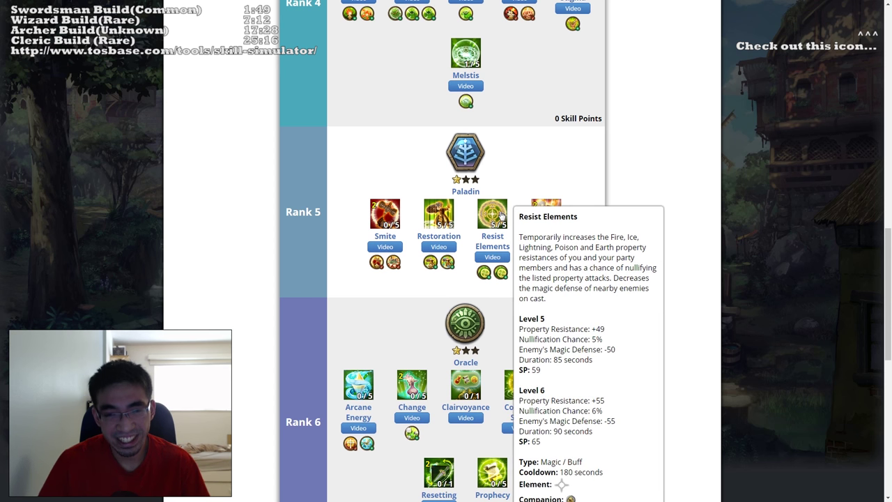
click(387, 215)
right_click(385, 214)
right_click(385, 214)
right_click(385, 213)
right_click(385, 213)
right_click(385, 213)
click(384, 213)
click(385, 213)
click(549, 222)
click(547, 221)
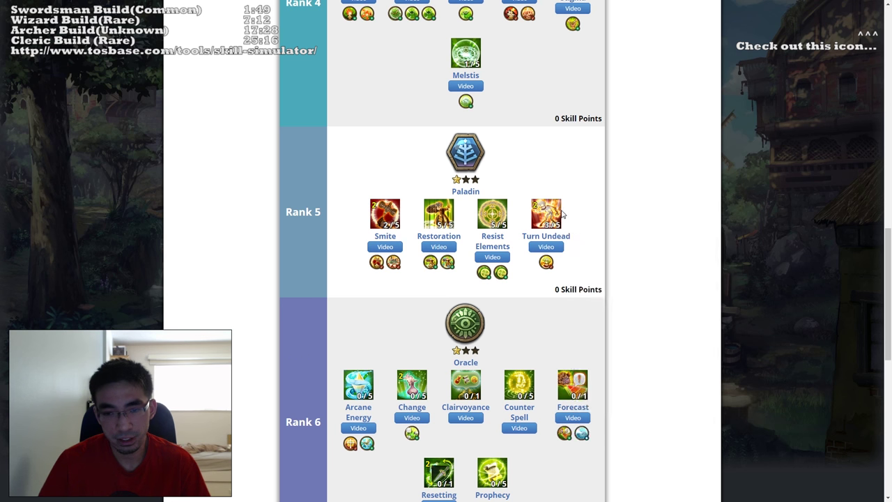
click(540, 221)
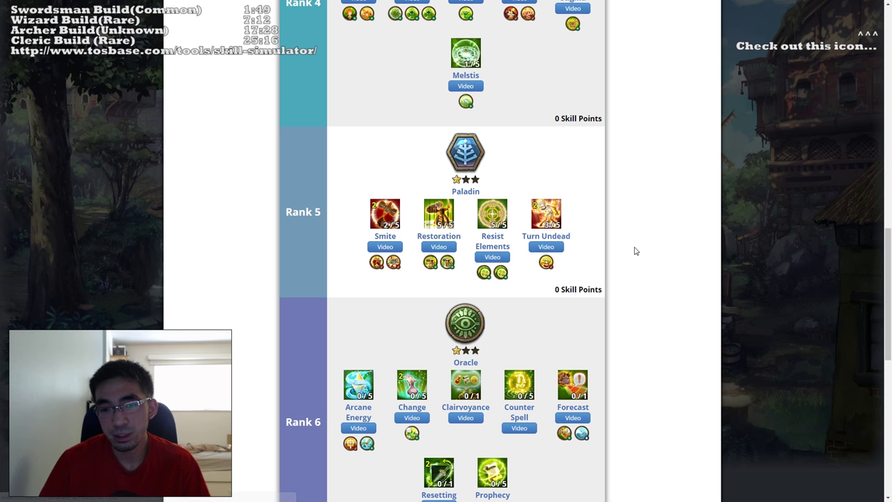
Step: Read the Restoration and Smite descriptions in the Rank 5 Paladin circle
scroll(670, 243, down, 1)
scroll(647, 242, up, 2)
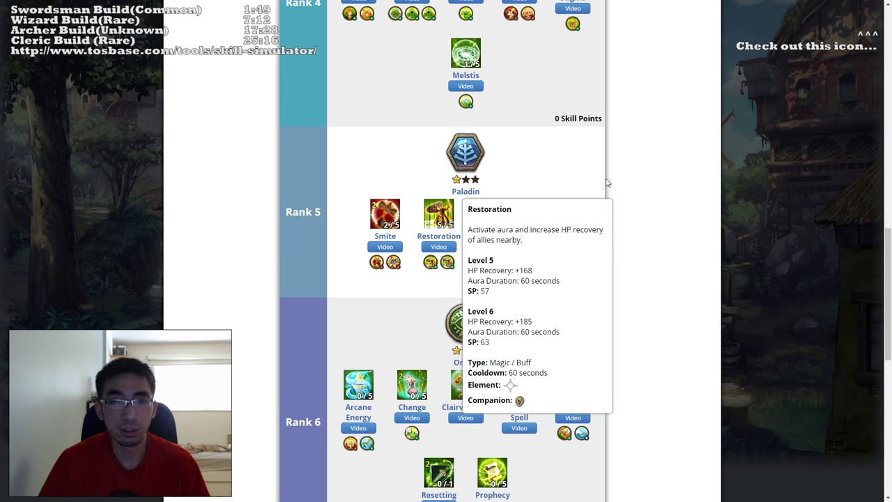
scroll(647, 169, down, 1)
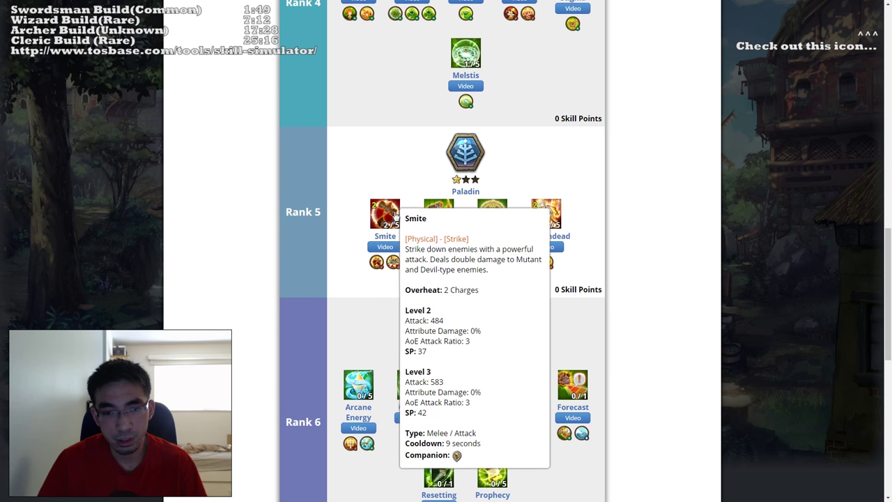
scroll(614, 214, up, 2)
scroll(364, 255, down, 3)
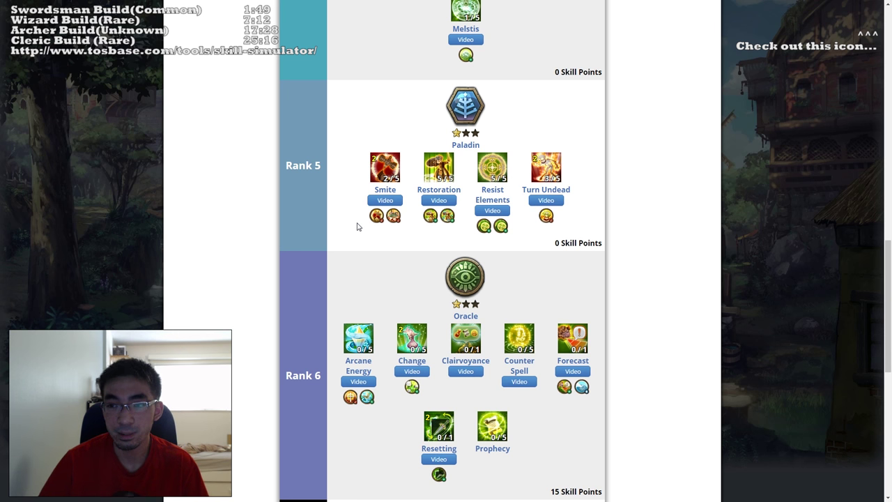
scroll(659, 182, up, 1)
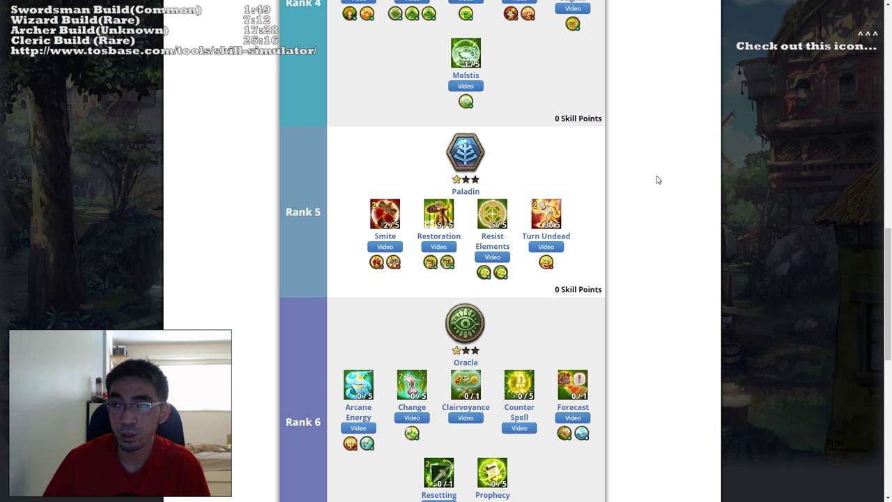
Step: Review the Krivis allocations from Rank 2 to Rank 4, reading the Rank 4 Zalciai and Zaibas descriptions
scroll(657, 180, up, 2)
scroll(655, 175, up, 3)
scroll(654, 170, down, 1)
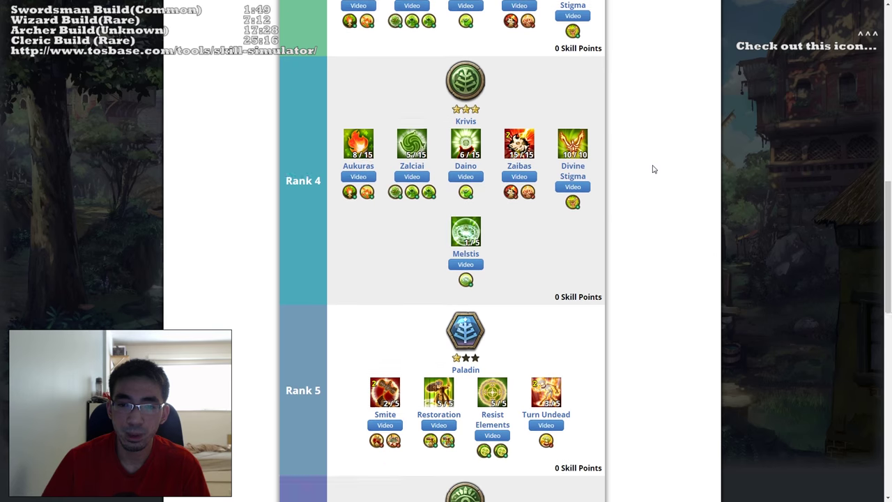
scroll(654, 170, down, 1)
mouse_move(417, 104)
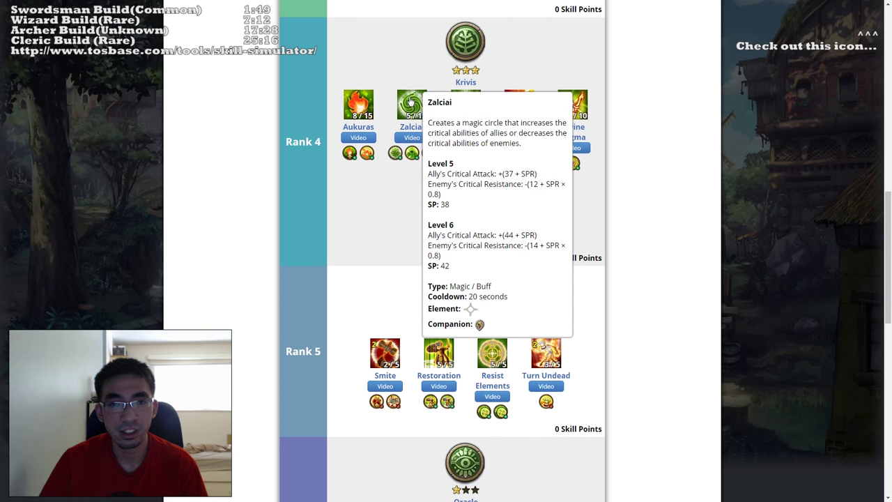
scroll(652, 152, up, 1)
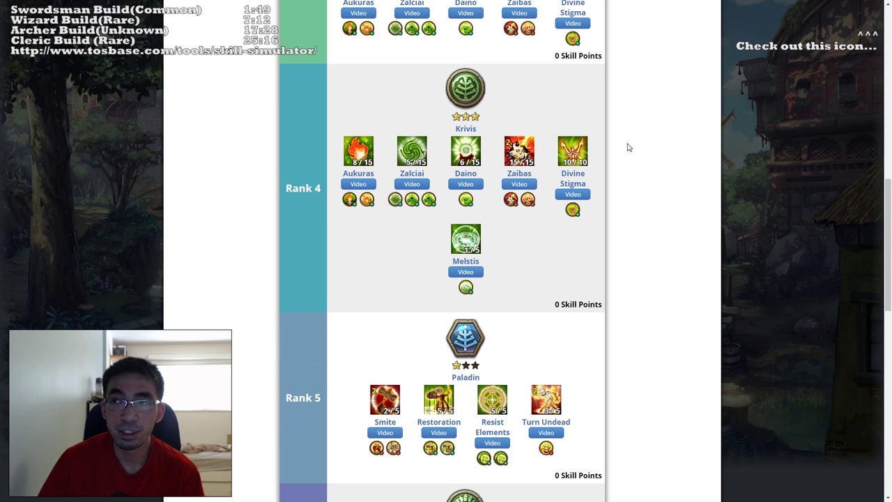
scroll(624, 148, up, 2)
scroll(624, 150, down, 7)
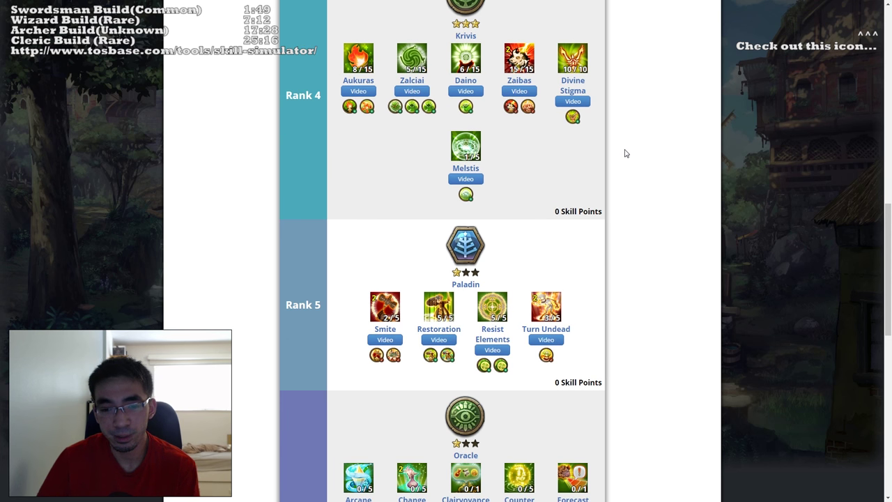
scroll(624, 152, up, 4)
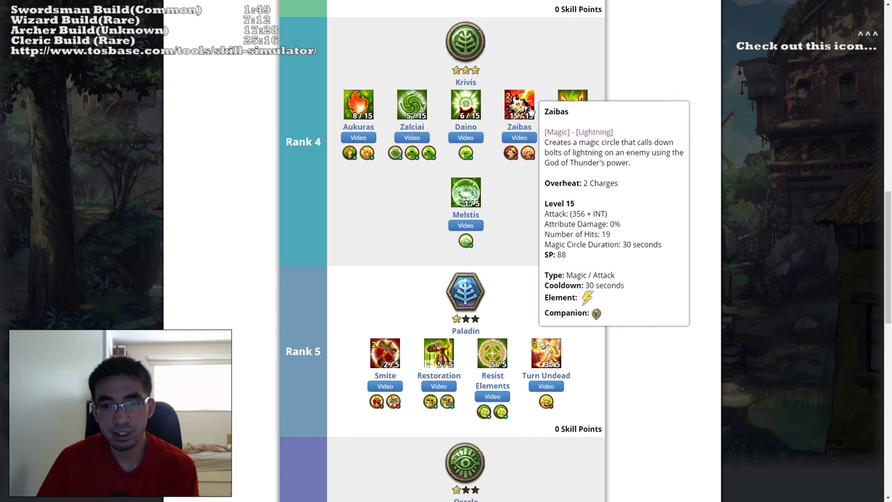
scroll(615, 117, up, 9)
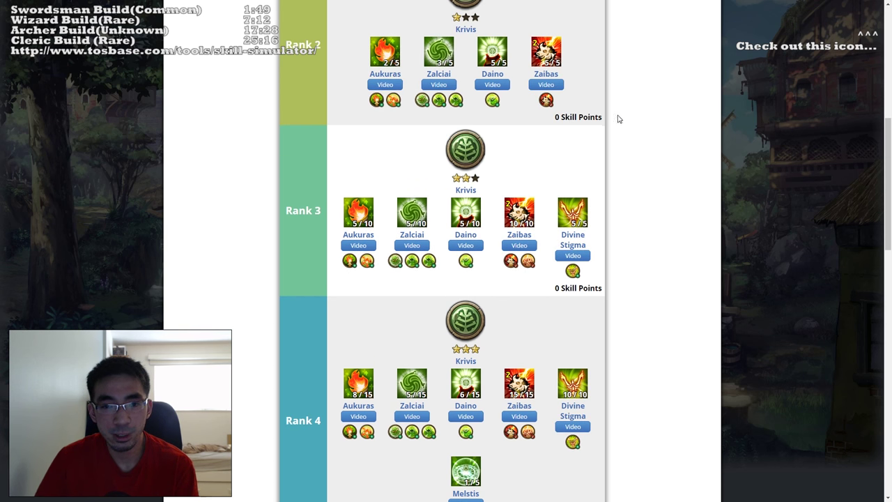
Step: Examine the Paladin and Oracle circles, reading the Turn Undead and Resist Elements descriptions, and recheck the Rank 4 Zaibas description
scroll(620, 124, down, 15)
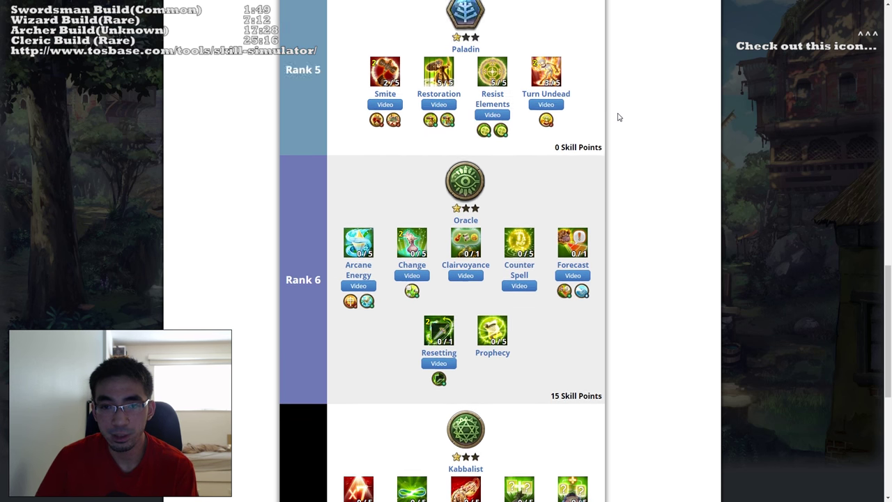
scroll(619, 118, up, 2)
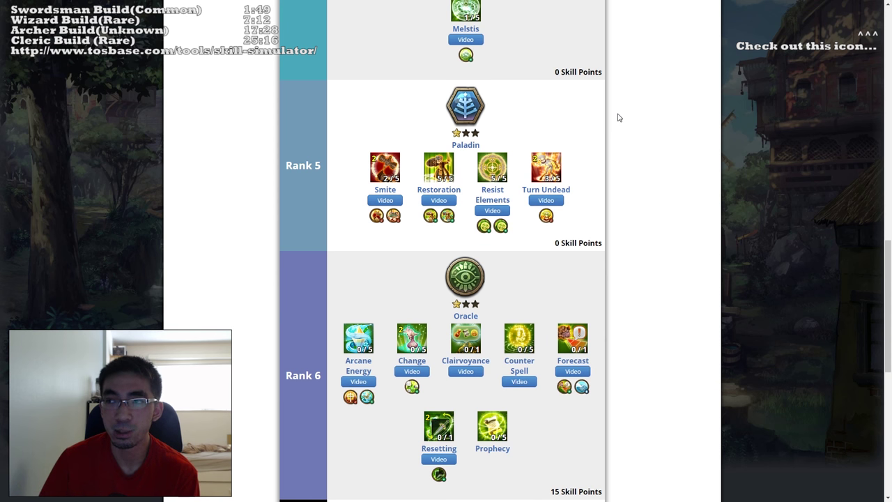
scroll(627, 129, up, 1)
scroll(623, 132, down, 2)
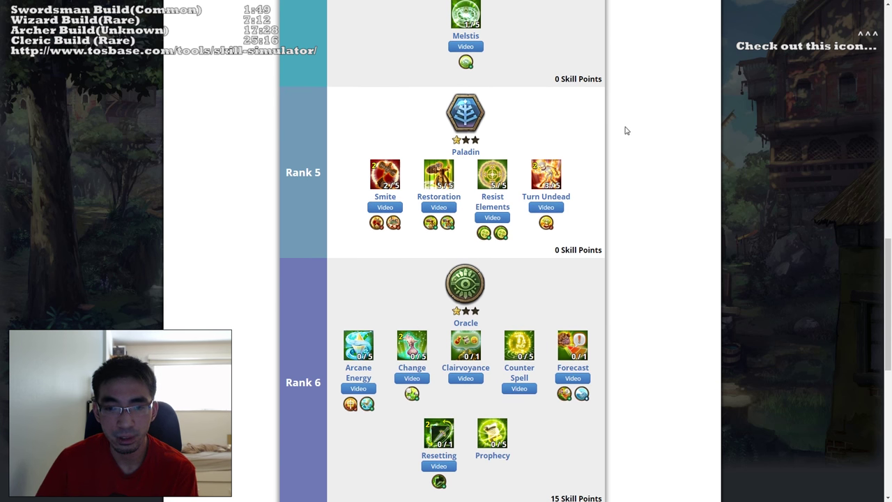
scroll(627, 138, down, 1)
scroll(557, 157, up, 1)
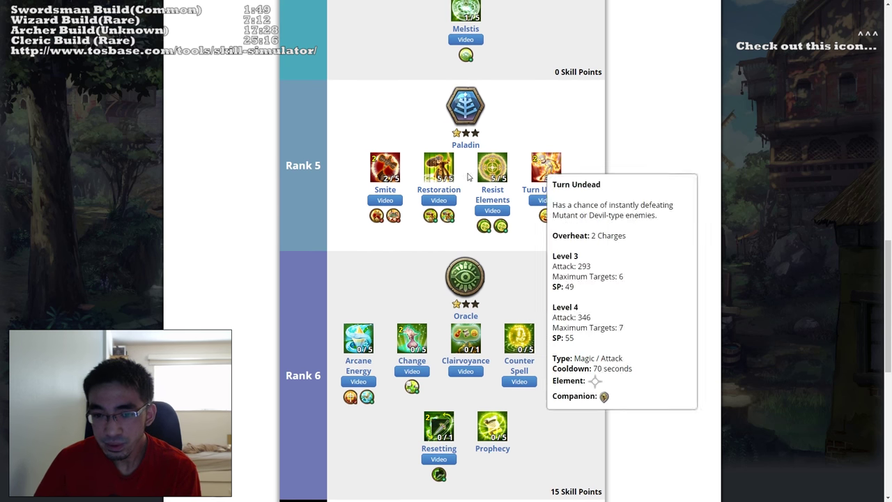
mouse_move(490, 167)
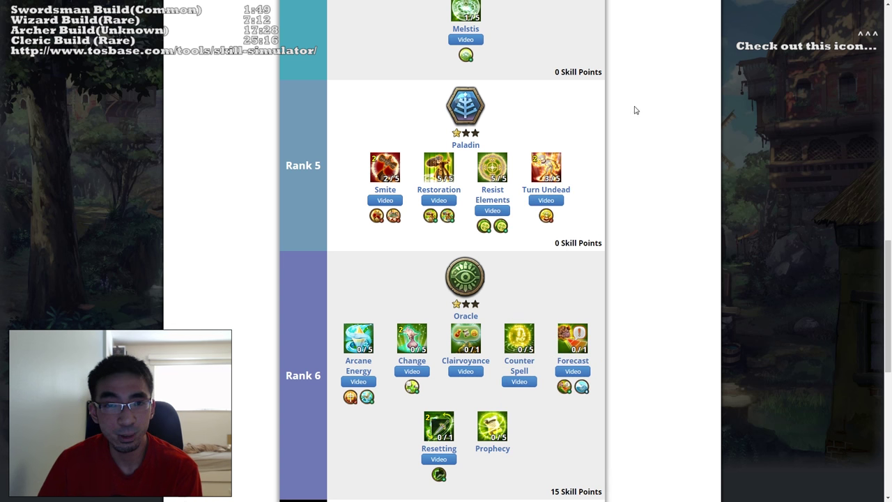
scroll(641, 108, up, 2)
mouse_move(530, 68)
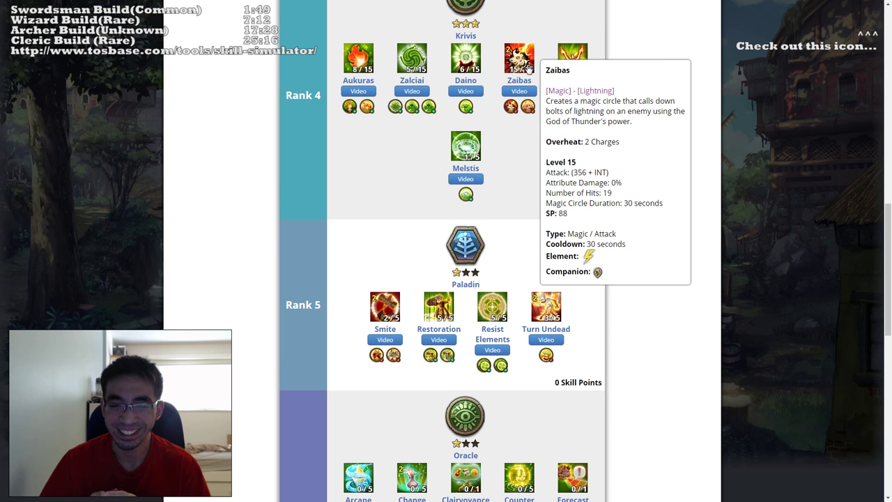
Step: Watch the Rank 4 Krivis Zaibas skill video with its sound turned on, and close it
scroll(625, 97, up, 2)
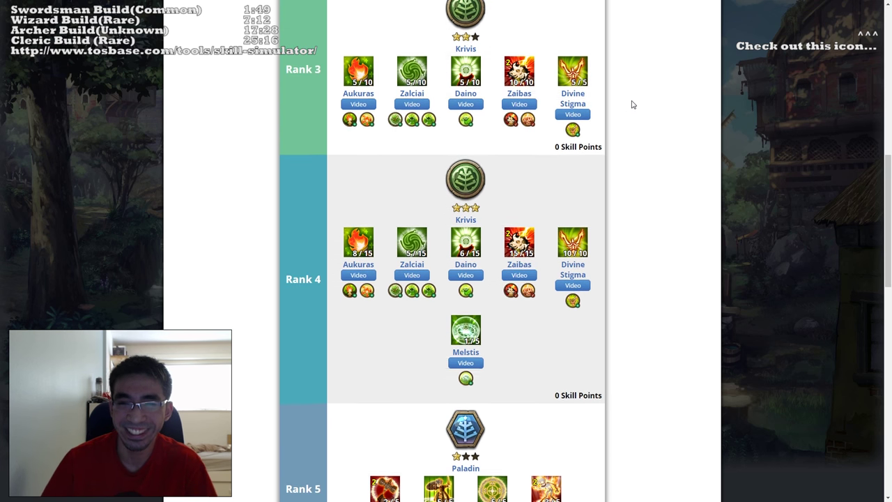
scroll(633, 104, down, 1)
scroll(633, 124, down, 3)
scroll(632, 126, up, 3)
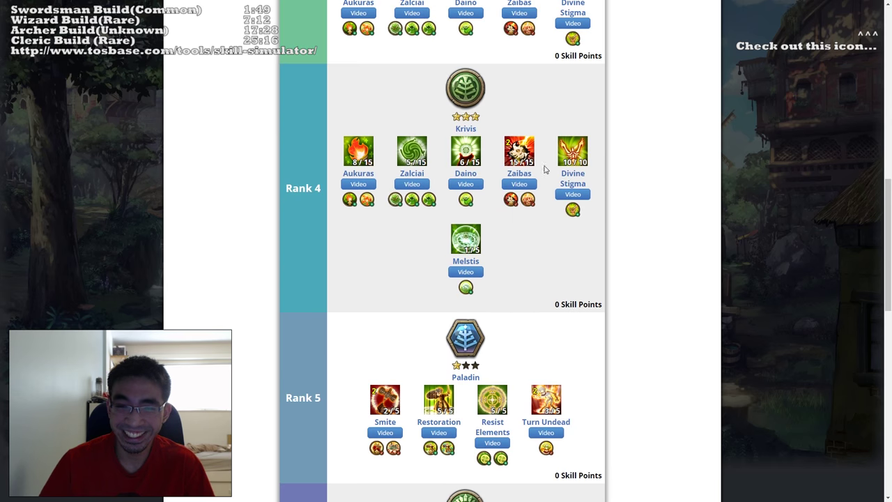
mouse_move(529, 154)
click(520, 184)
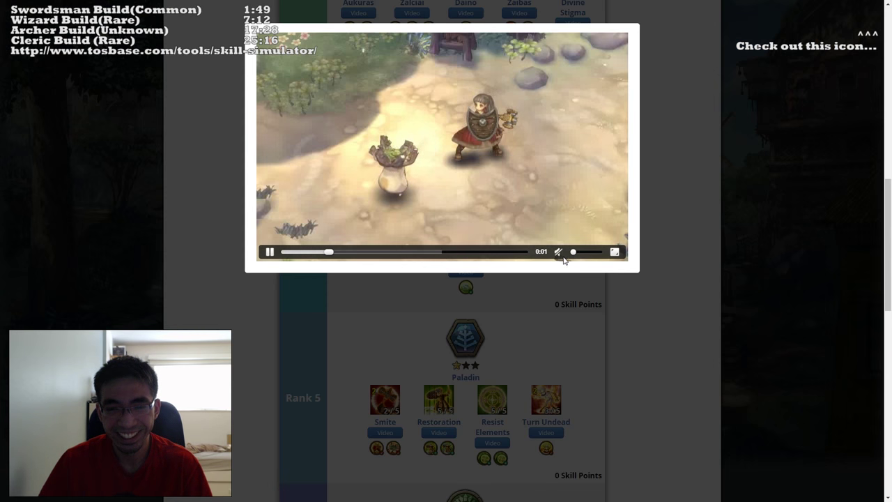
click(558, 252)
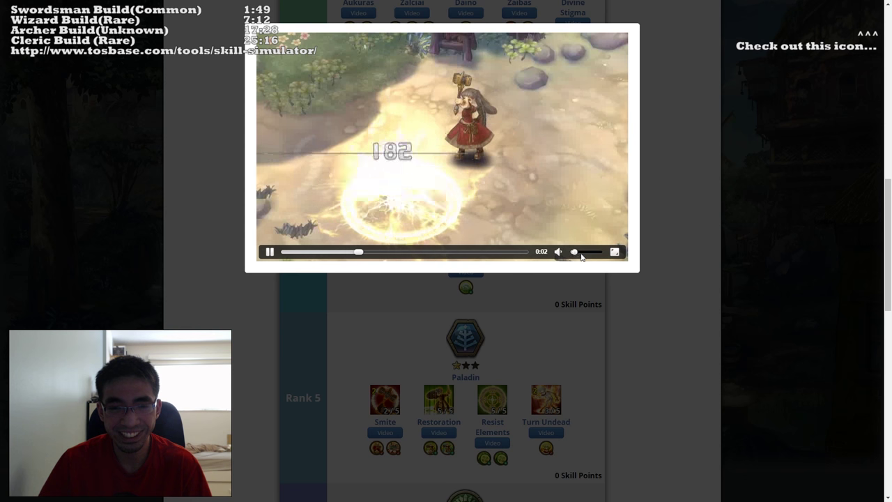
click(687, 216)
Step: Read the Rank 5 Turn Undead description and its Spirit attribute, and recheck the Rank 4 Zalciai description
scroll(686, 223, down, 5)
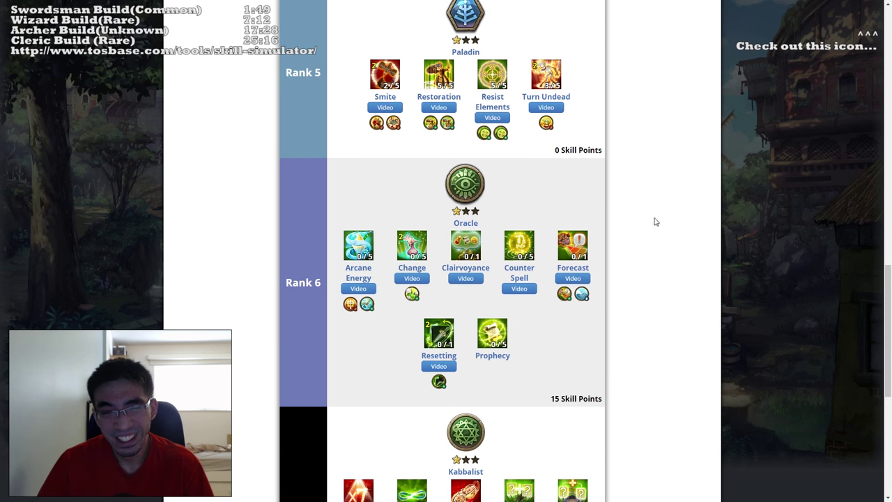
scroll(551, 128, up, 2)
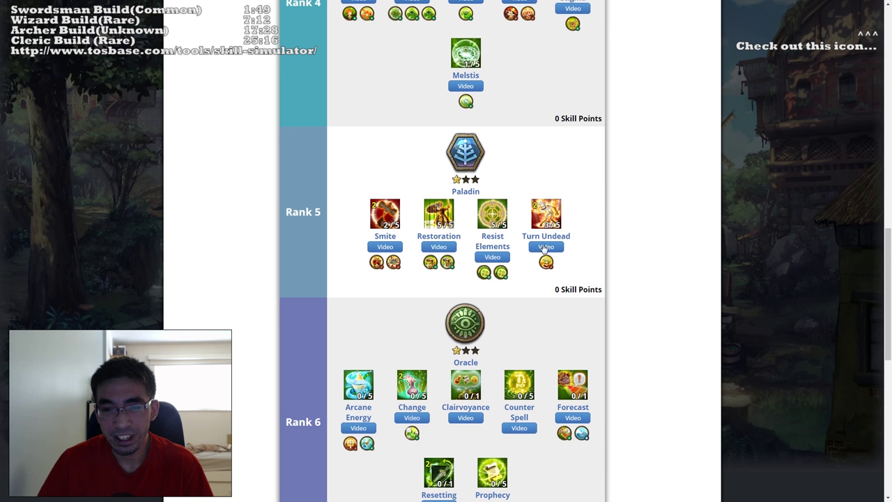
mouse_move(557, 213)
mouse_move(545, 263)
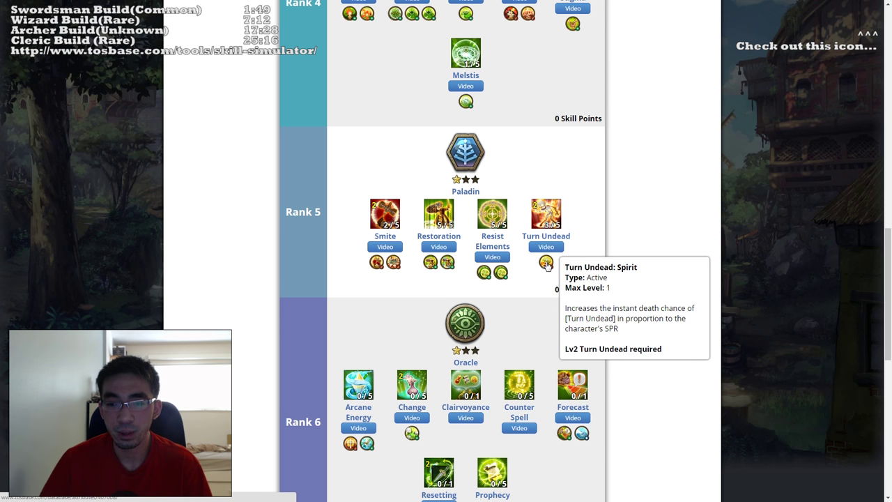
scroll(577, 290, up, 1)
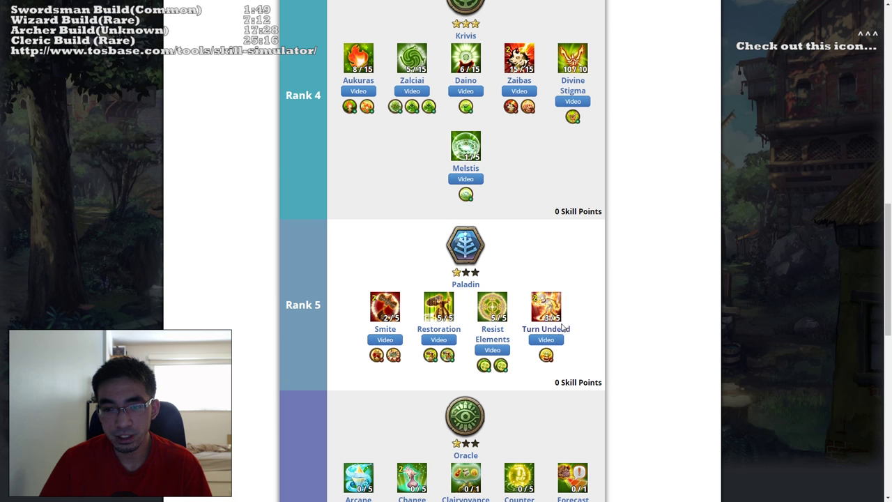
scroll(693, 291, up, 1)
scroll(693, 293, down, 1)
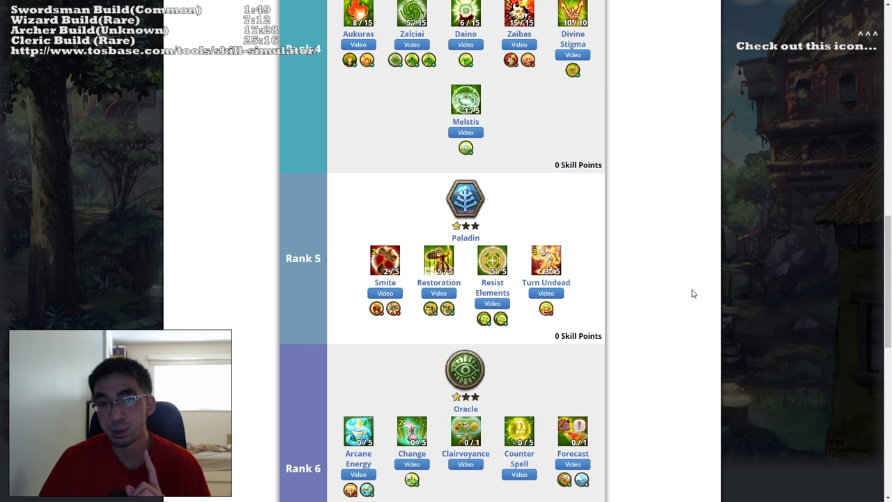
scroll(674, 277, up, 1)
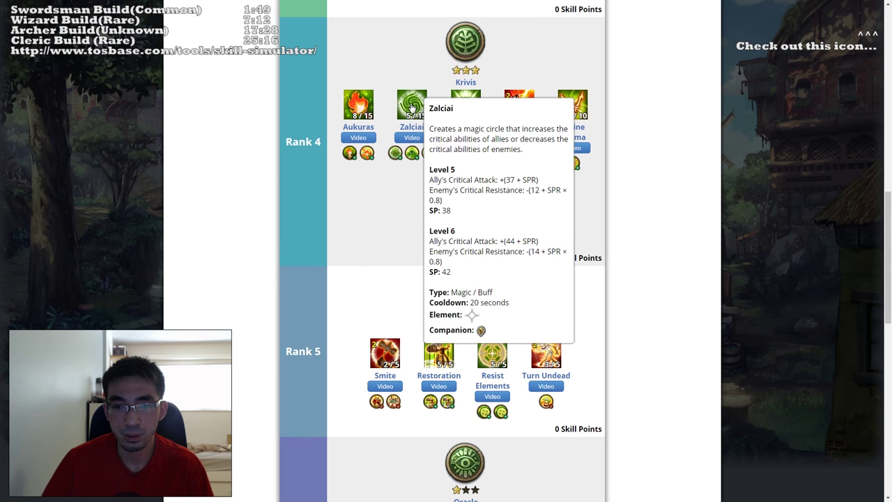
scroll(628, 292, down, 2)
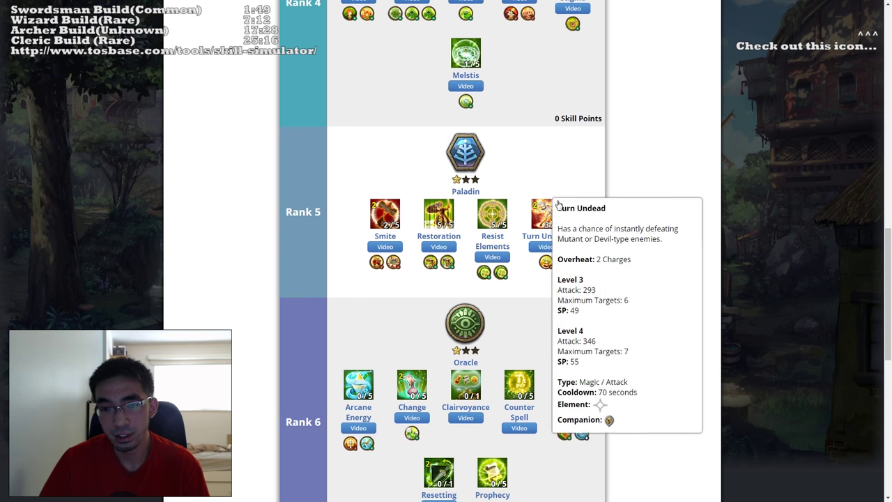
scroll(542, 214, up, 2)
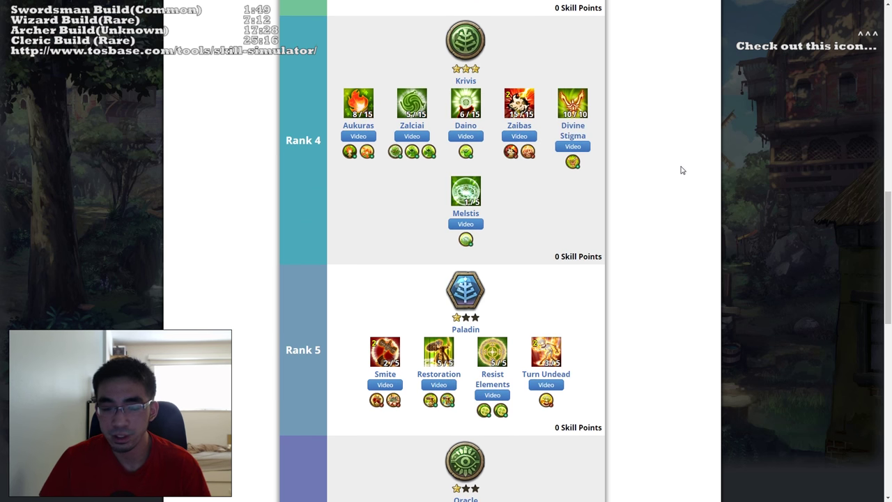
Step: Allocate one skill point to Forecast in the Rank 6 Oracle circle
scroll(671, 174, down, 3)
scroll(669, 175, down, 1)
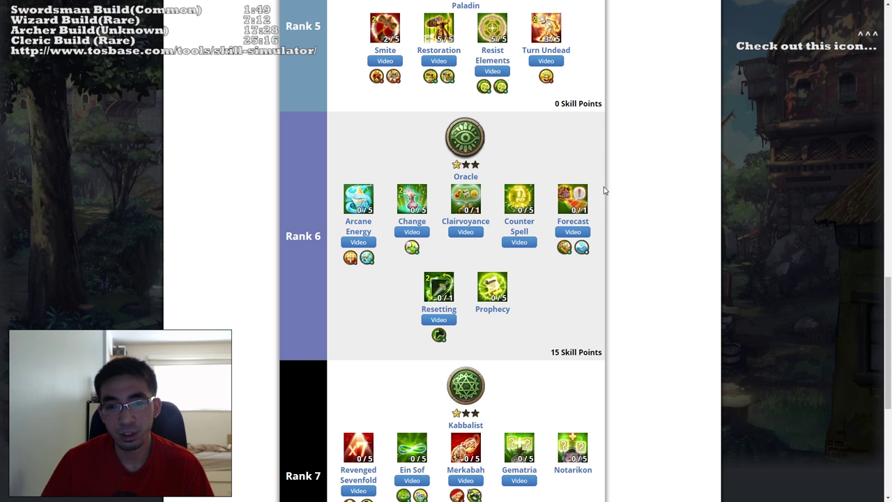
click(578, 199)
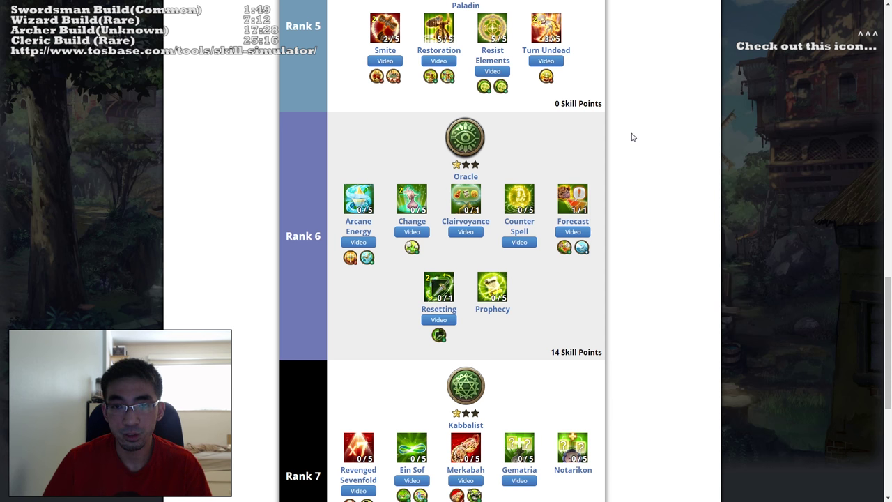
Step: Read the Oracle Counter Spell and Forecast: Increased Nullification descriptions, and compare them with the Paladin Resist Elements description
scroll(613, 160, up, 1)
mouse_move(516, 282)
scroll(505, 209, down, 1)
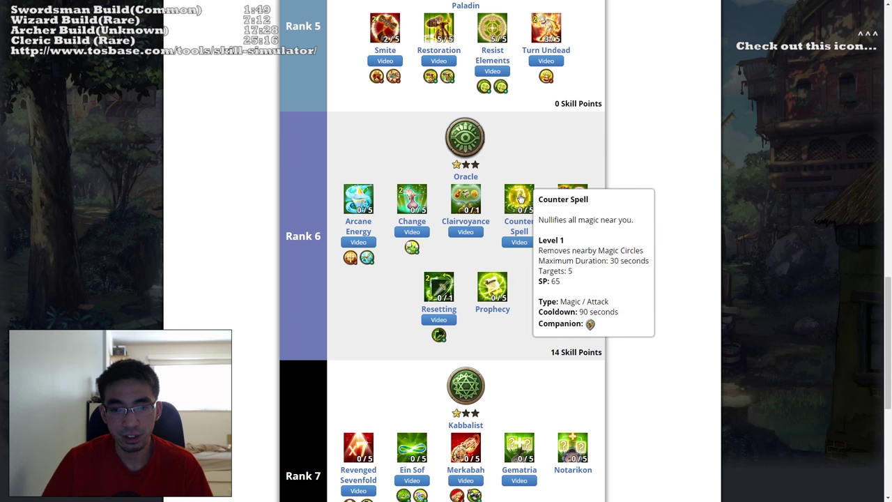
scroll(527, 289, down, 1)
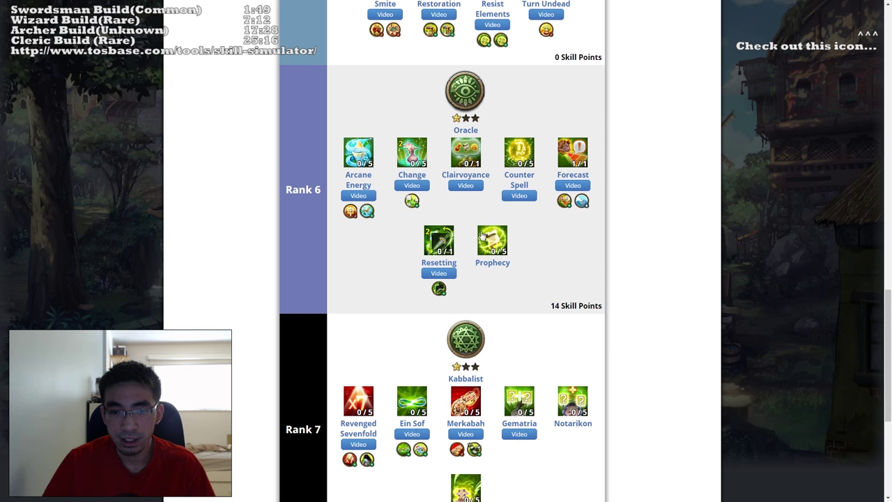
mouse_move(583, 201)
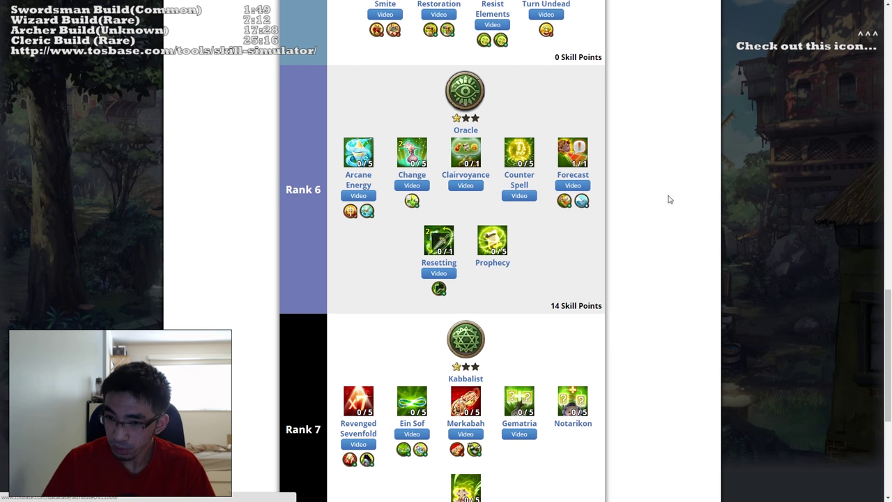
scroll(670, 209, up, 2)
mouse_move(586, 254)
scroll(585, 255, down, 1)
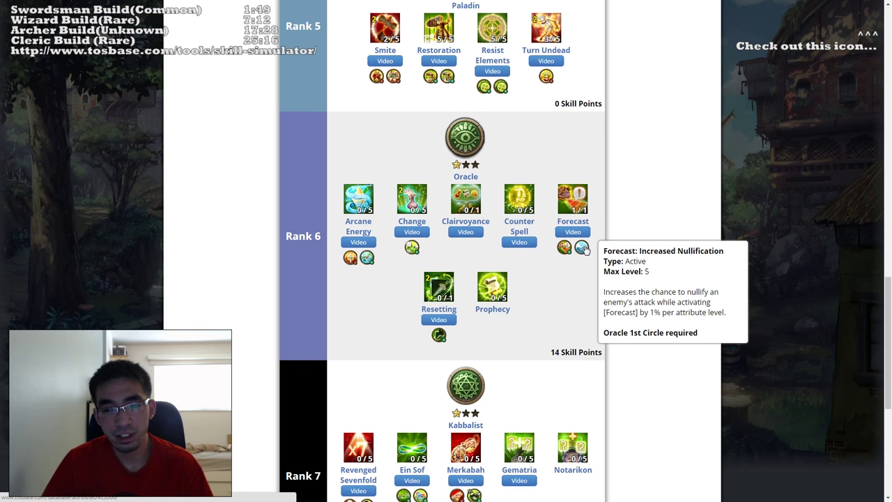
scroll(584, 249, up, 2)
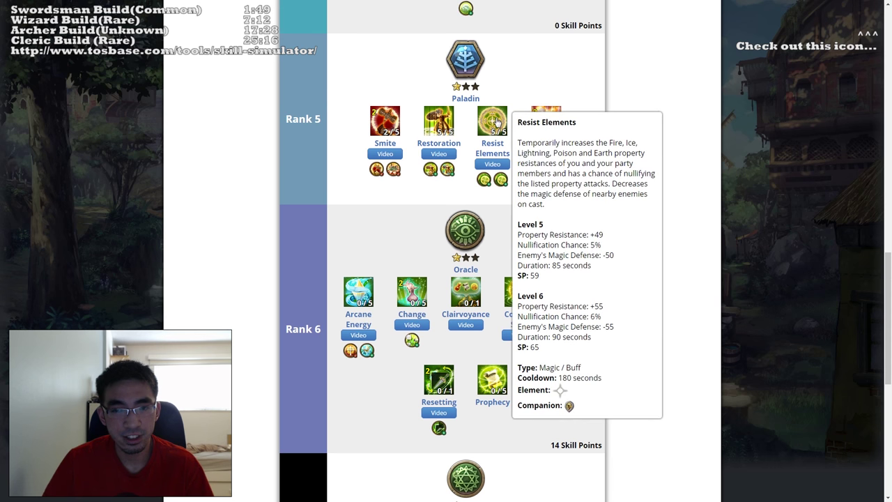
scroll(599, 162, down, 1)
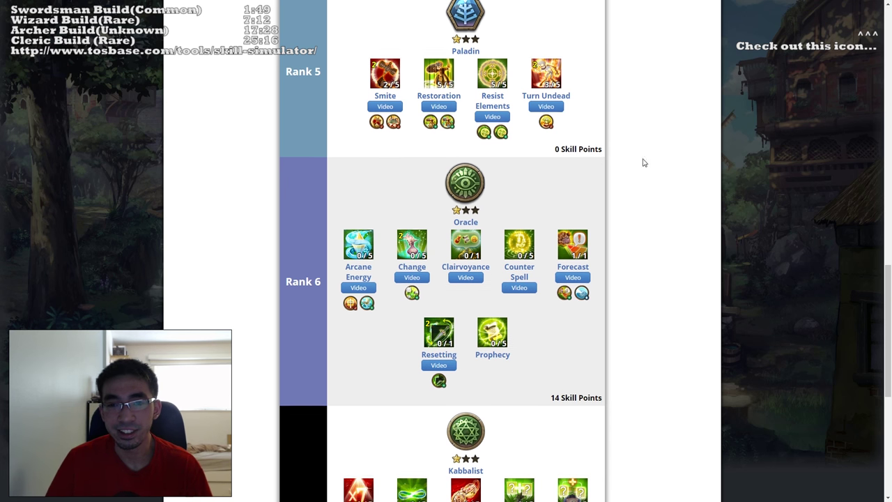
scroll(578, 209, down, 1)
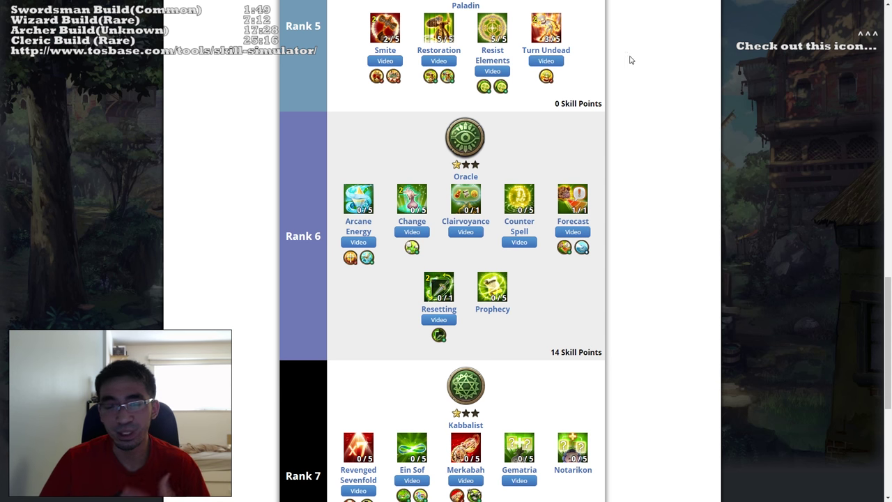
Step: Allocate one skill point each to Clairvoyance and Resetting in the Rank 6 Oracle circle
scroll(638, 91, down, 2)
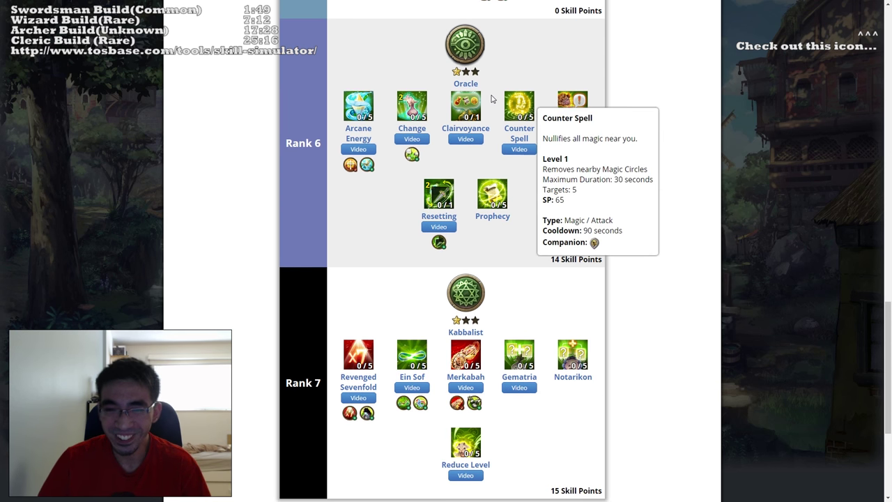
mouse_move(472, 117)
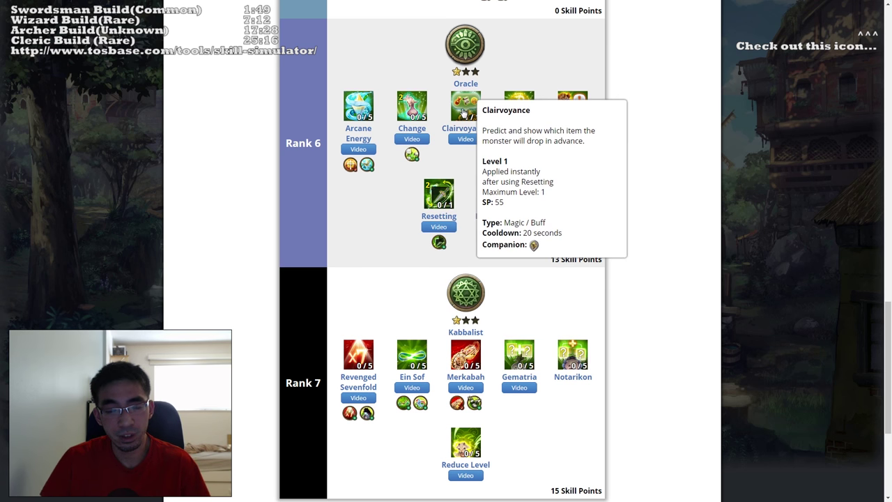
click(440, 194)
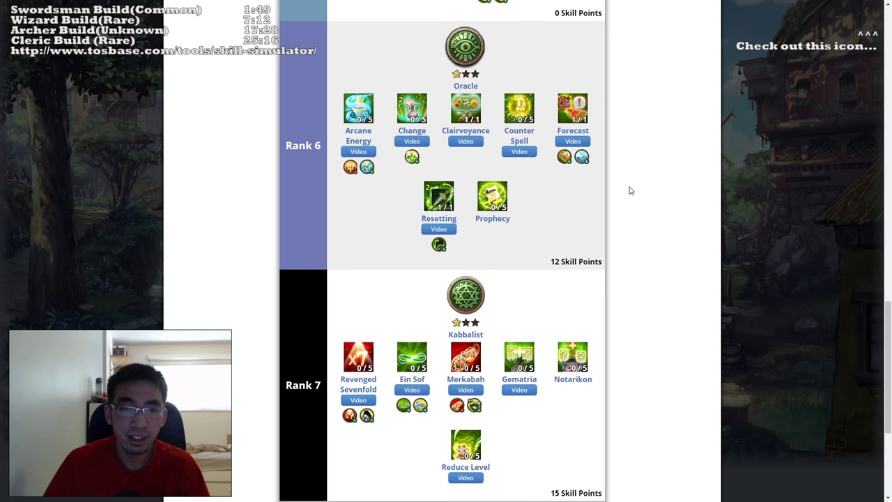
Step: Raise Arcane Energy to level 5 in the Rank 6 Oracle circle and check its attributes
scroll(630, 190, up, 1)
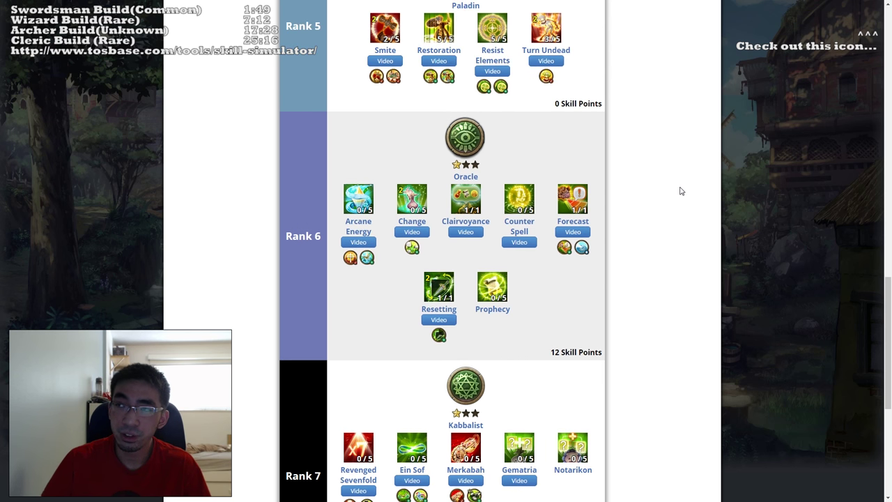
click(364, 200)
click(364, 199)
click(364, 199)
click(364, 199)
click(364, 199)
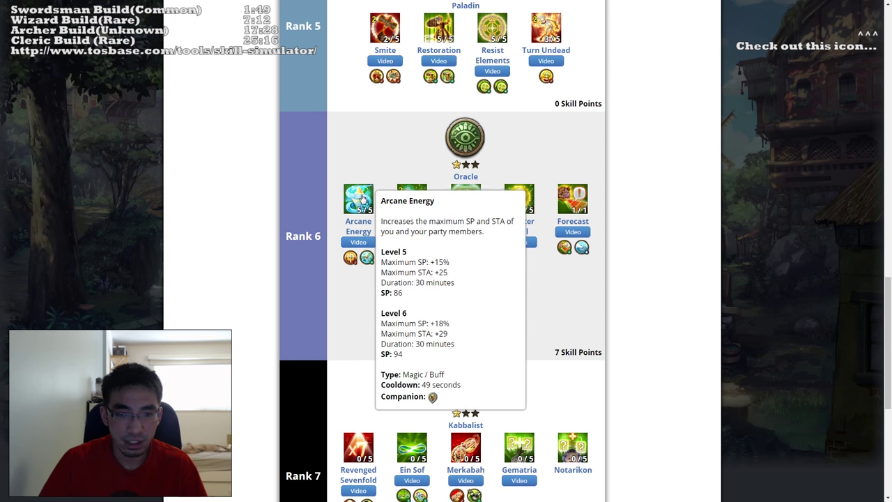
mouse_move(366, 259)
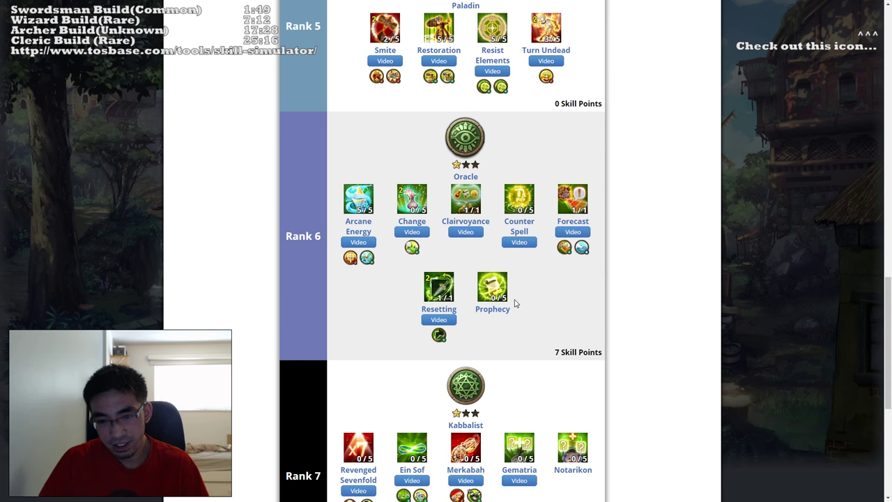
Step: Allocate one skill point each to Prophecy, Counter Spell and Change in the Rank 6 Oracle circle
click(495, 293)
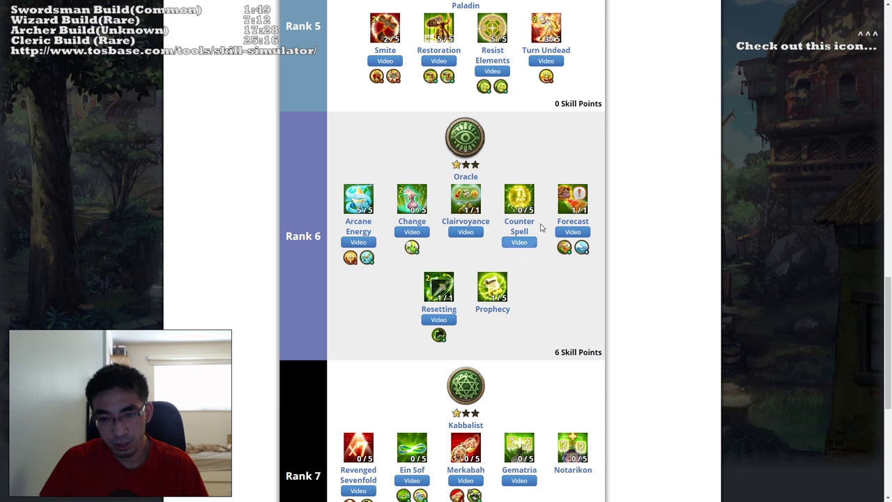
click(523, 204)
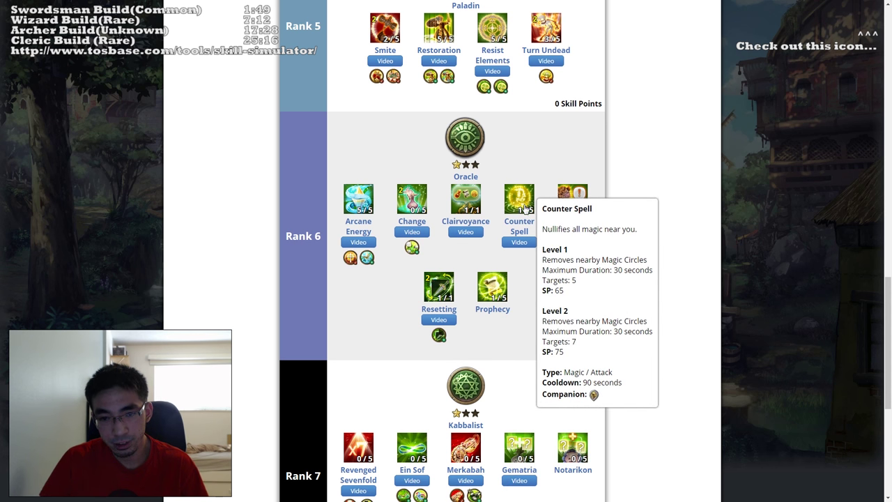
click(410, 196)
Step: Review the Rank 6 Oracle allocation and examine the Rank 7 Kabbalist circle, reading the Revenged Sevenfold and Notarikon descriptions
scroll(669, 248, up, 1)
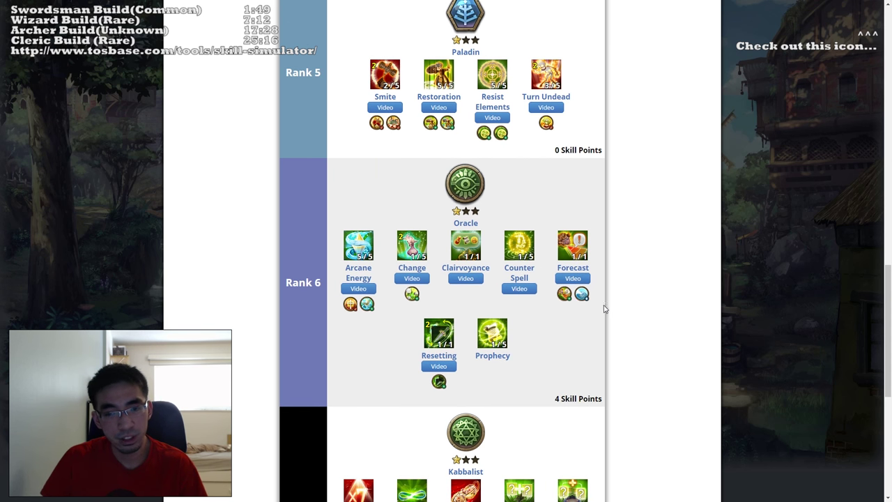
scroll(675, 197, down, 1)
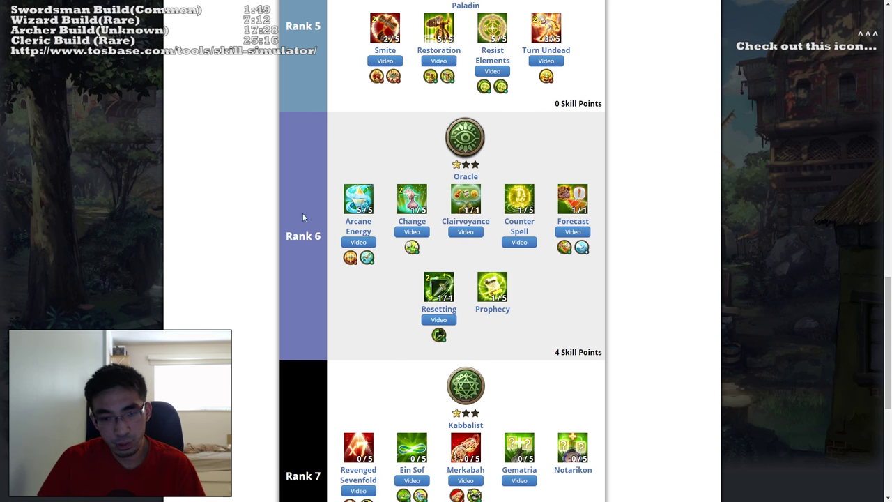
scroll(669, 244, up, 1)
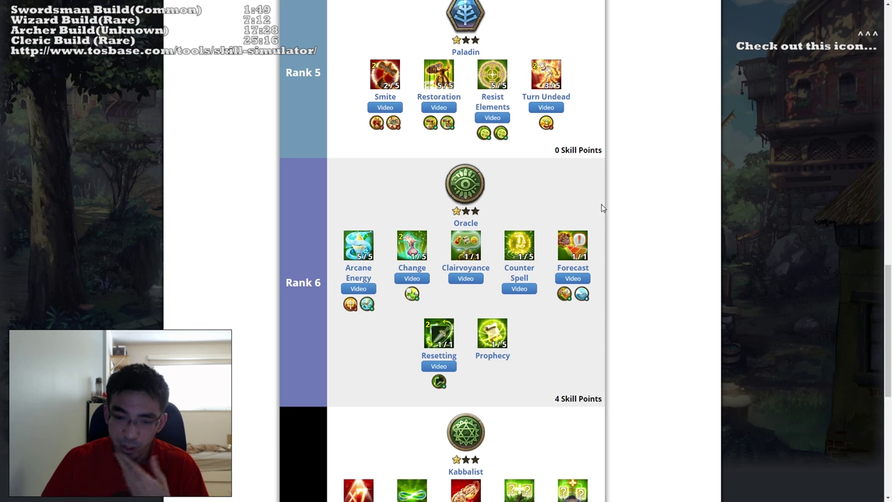
scroll(603, 208, down, 5)
scroll(630, 163, up, 2)
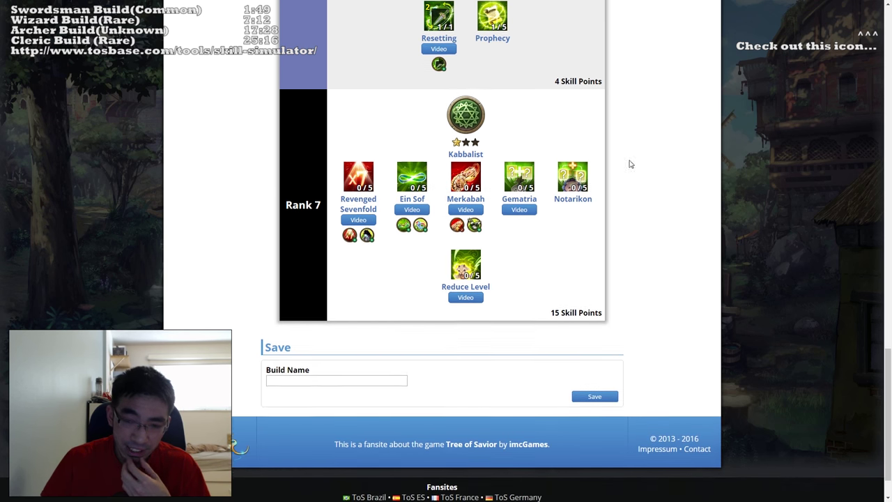
scroll(651, 263, down, 1)
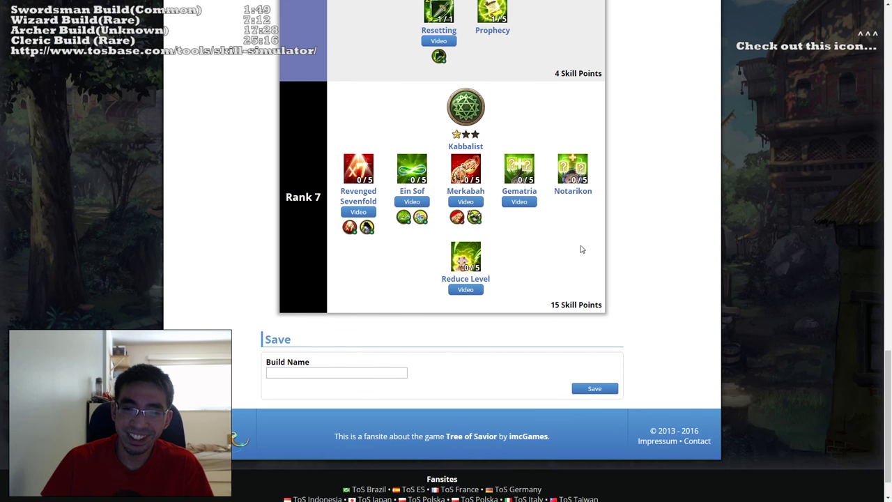
scroll(618, 235, up, 1)
mouse_move(364, 213)
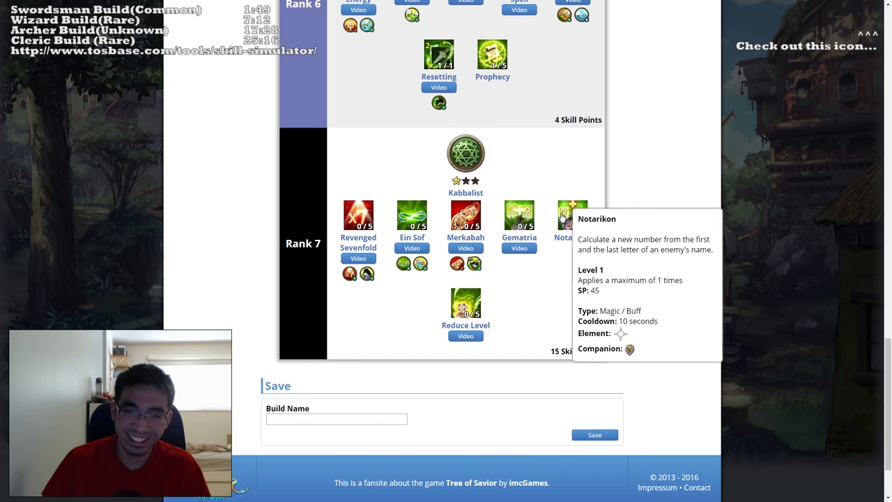
Step: Read the Rank 7 Kabbalist descriptions of Gematria and Reduce Level, and watch the Gematria video with sound on
mouse_move(522, 212)
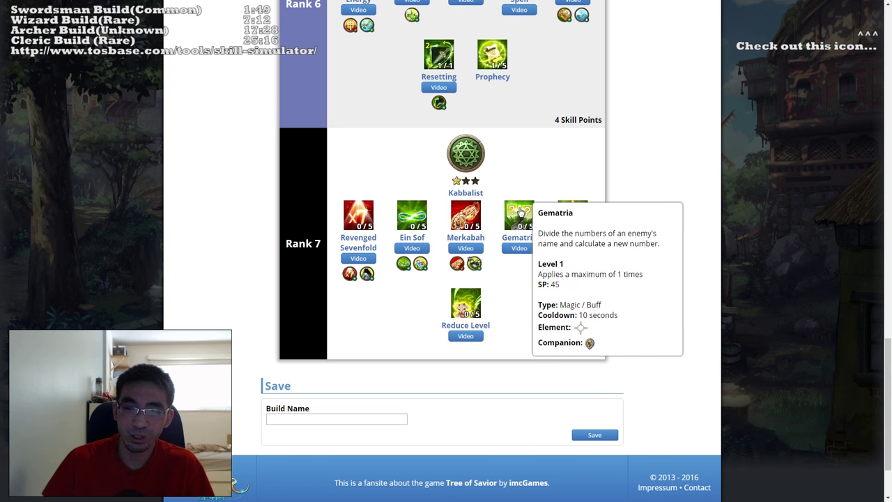
click(520, 248)
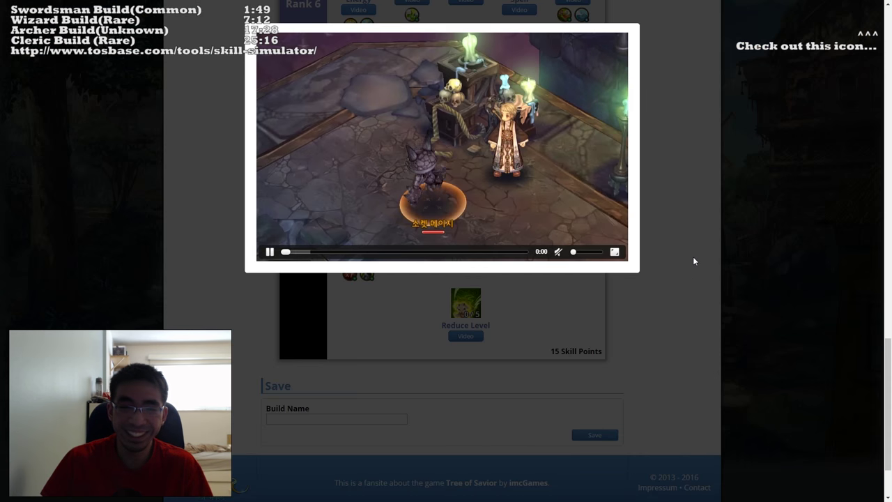
click(589, 252)
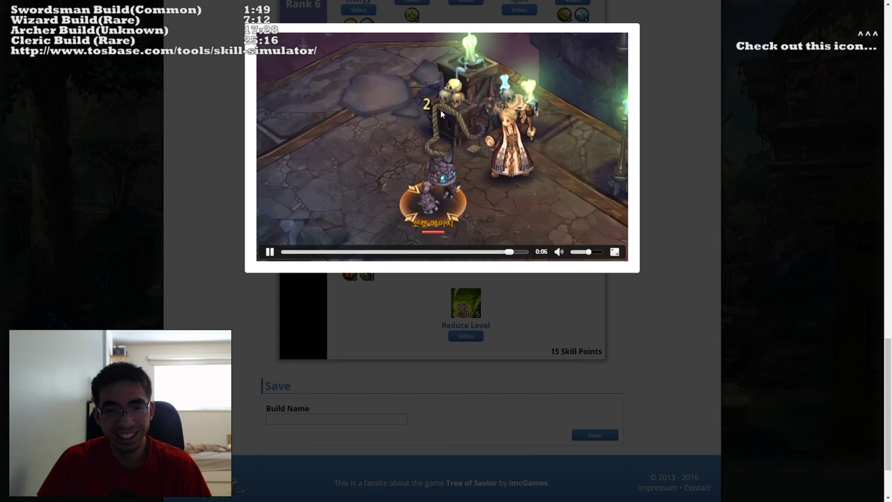
click(700, 208)
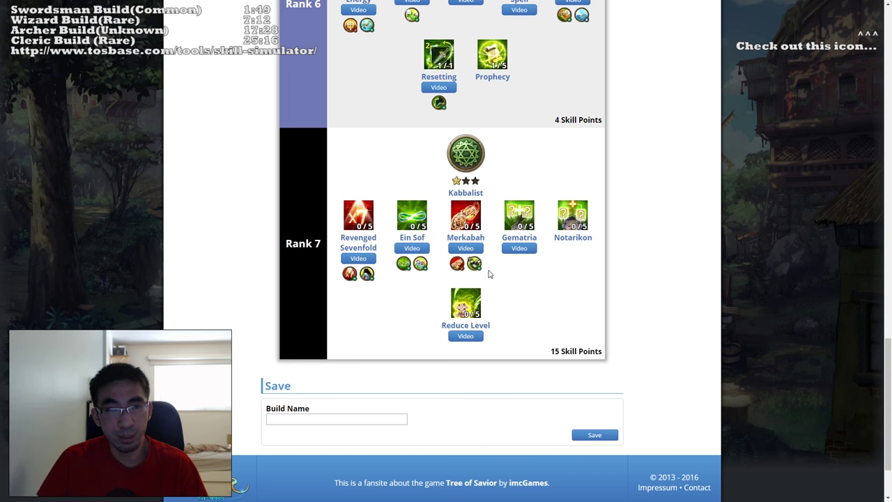
mouse_move(465, 297)
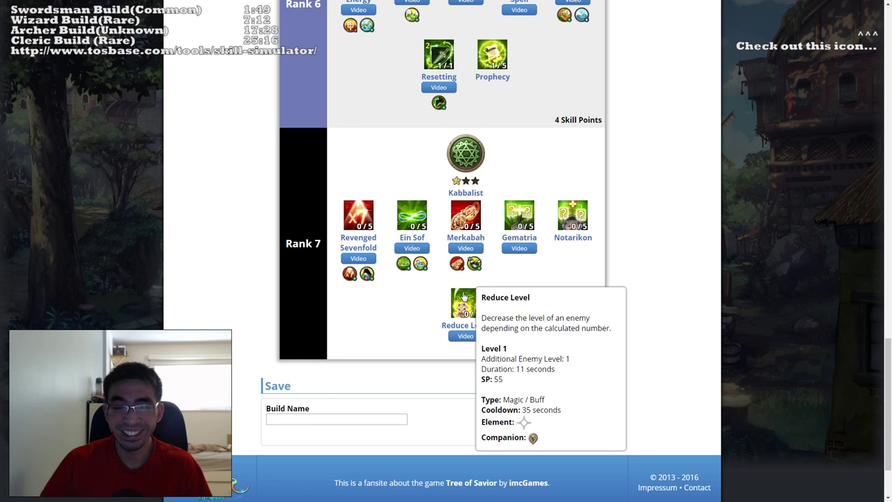
Step: Raise Ein Sof to level 5 in the Rank 7 Kabbalist circle and check its attribute and description
mouse_move(361, 212)
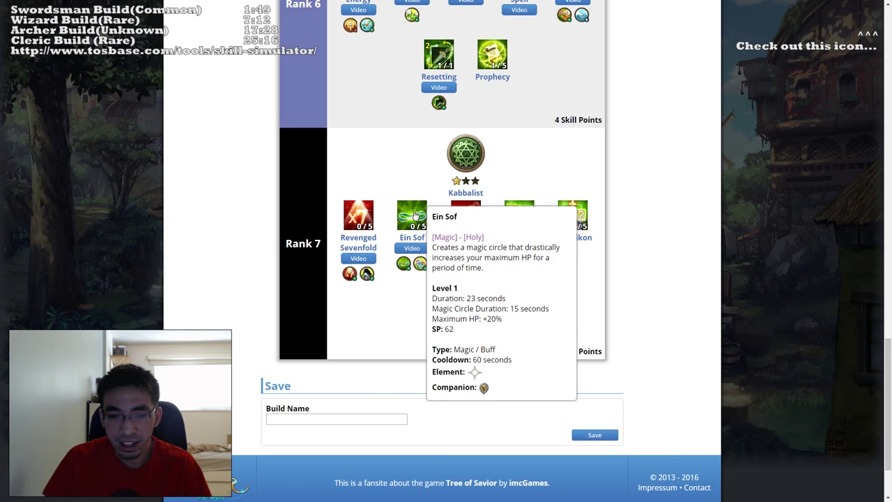
click(416, 216)
click(417, 216)
click(416, 216)
click(416, 217)
click(417, 216)
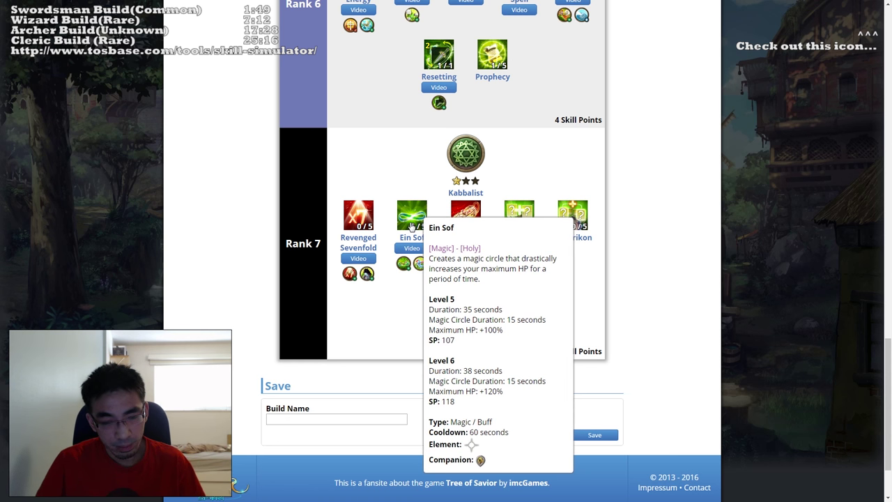
mouse_move(421, 267)
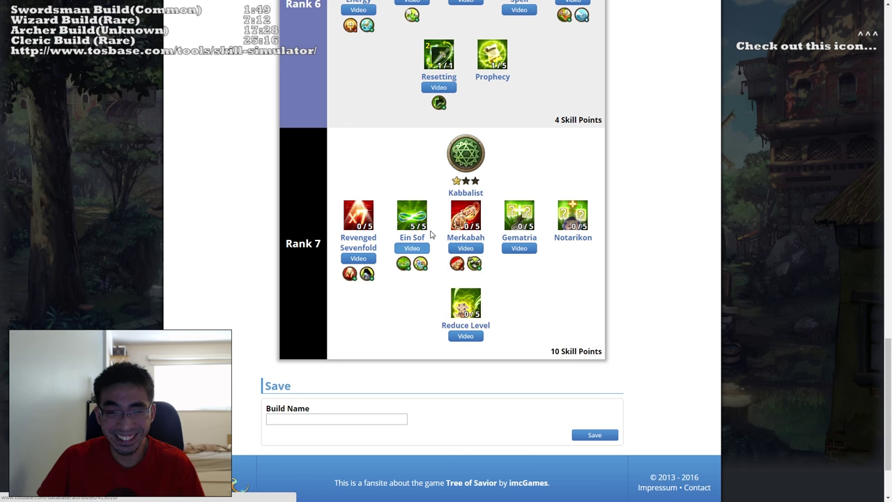
mouse_move(418, 225)
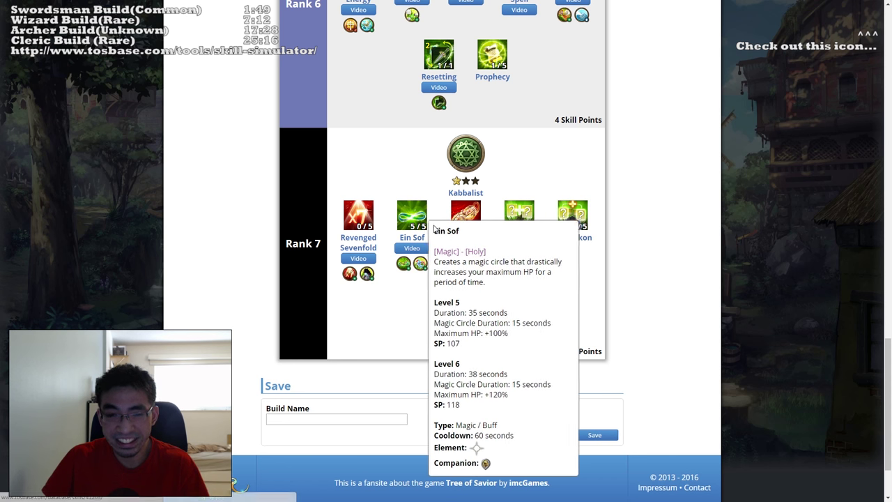
Step: Allocate two skill points each to Gematria and Notarikon and one to Reduce Level in the Rank 7 Kabbalist circle
click(521, 214)
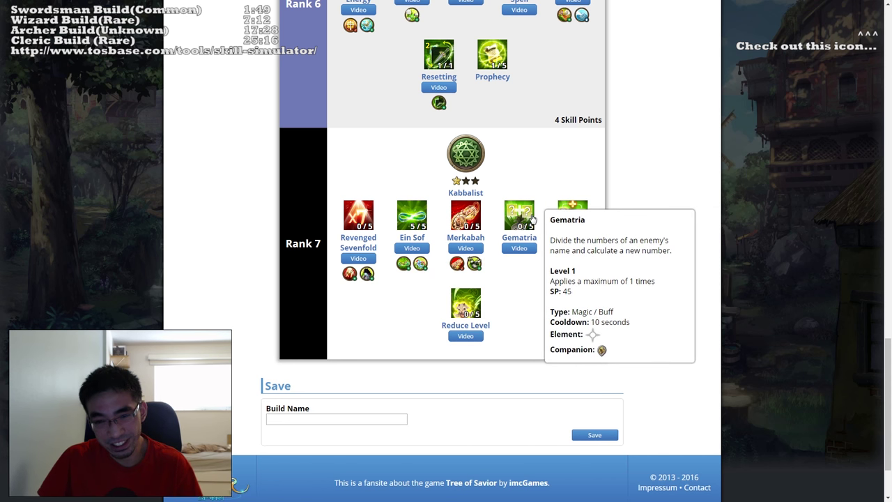
click(573, 217)
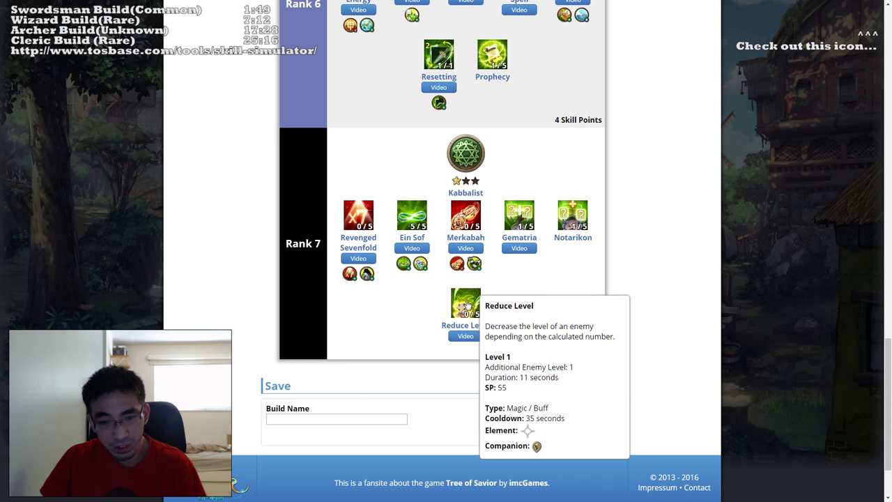
click(469, 302)
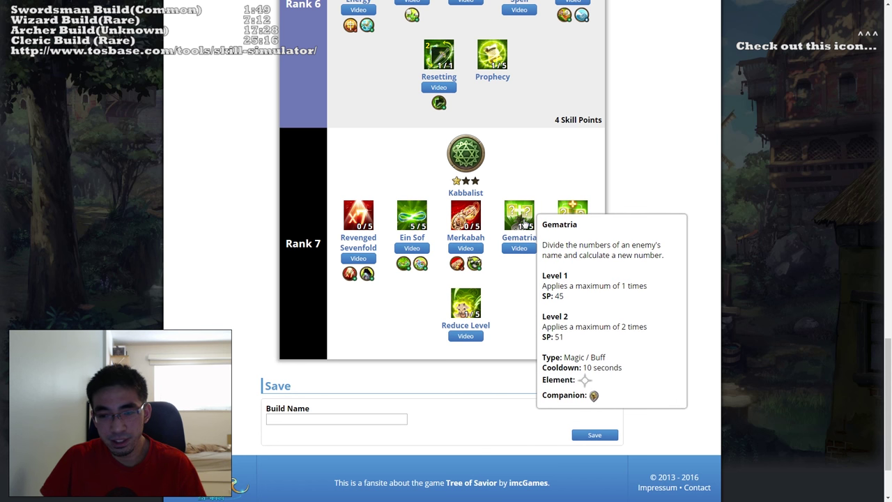
click(525, 222)
click(561, 222)
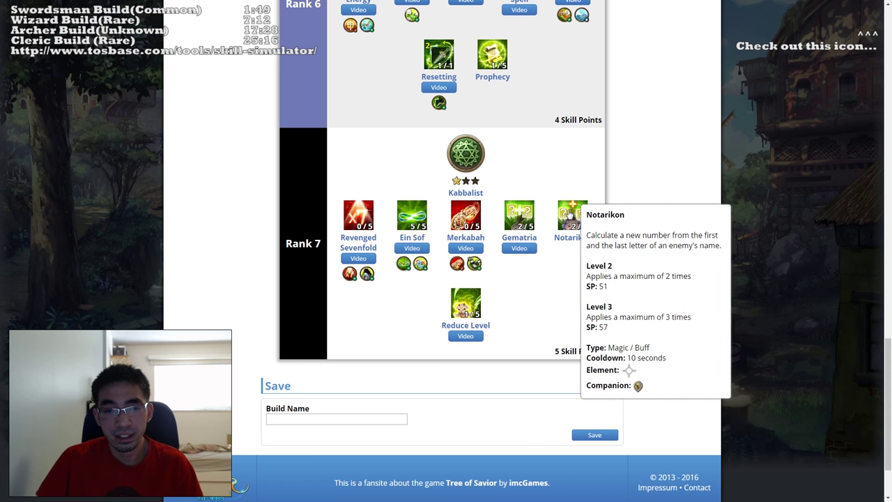
Step: Review the skill allocations and remaining points in the Rank 5 Paladin, Rank 6 Oracle and Rank 7 Kabbalist circles
scroll(650, 269, down, 2)
scroll(439, 262, up, 3)
scroll(594, 230, up, 2)
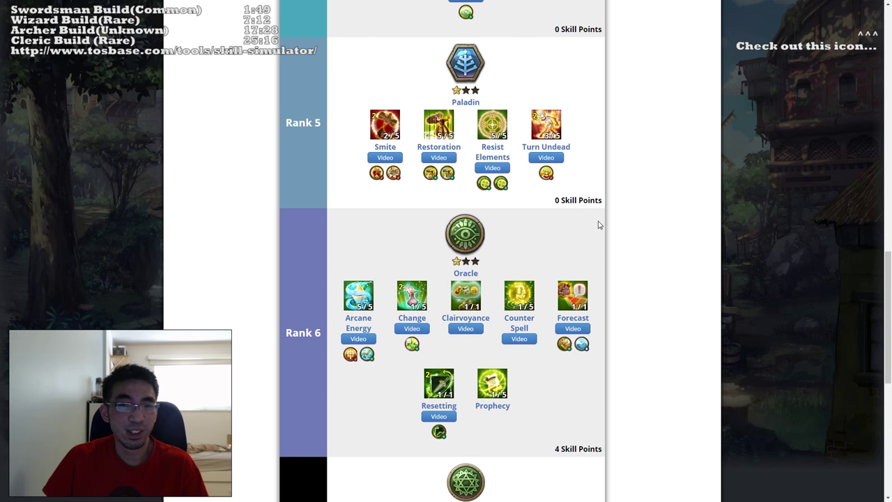
scroll(599, 140, down, 5)
scroll(634, 150, up, 3)
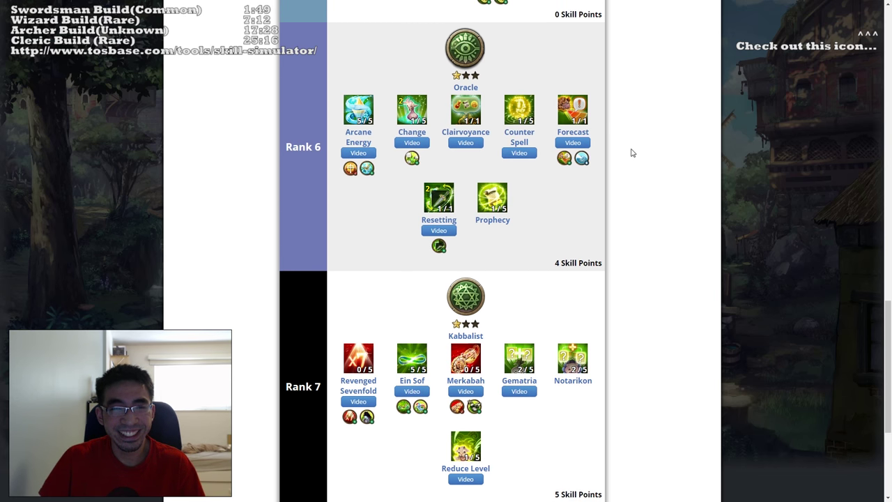
scroll(627, 150, down, 3)
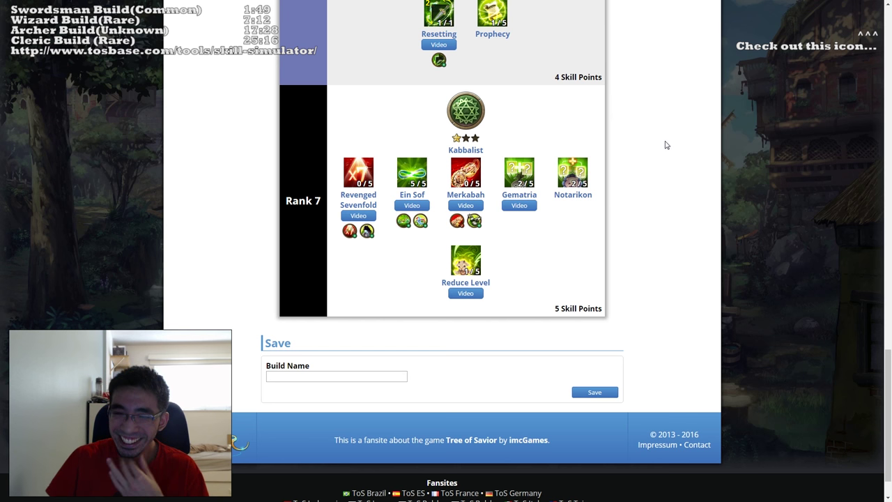
scroll(665, 145, up, 1)
scroll(679, 138, down, 2)
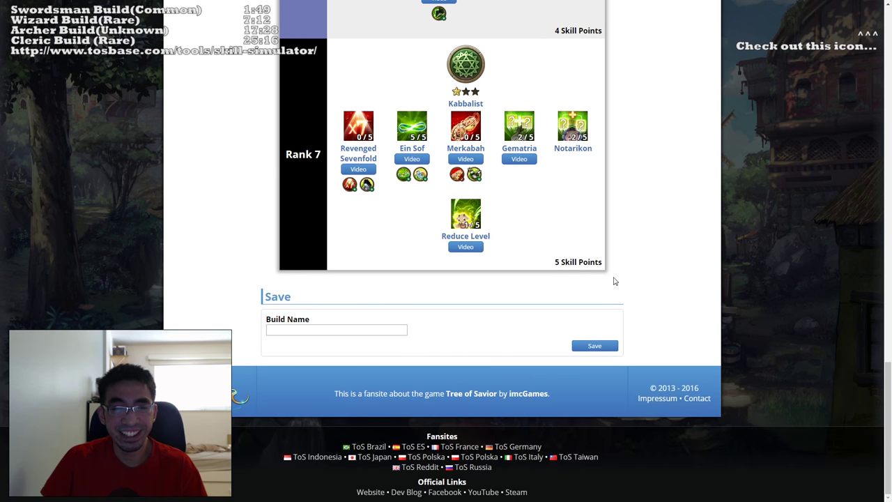
scroll(615, 281, up, 2)
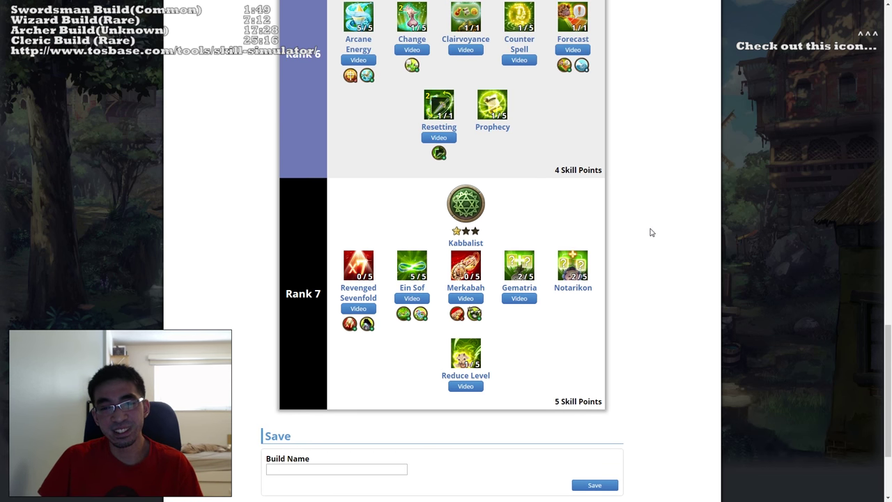
scroll(642, 226, down, 2)
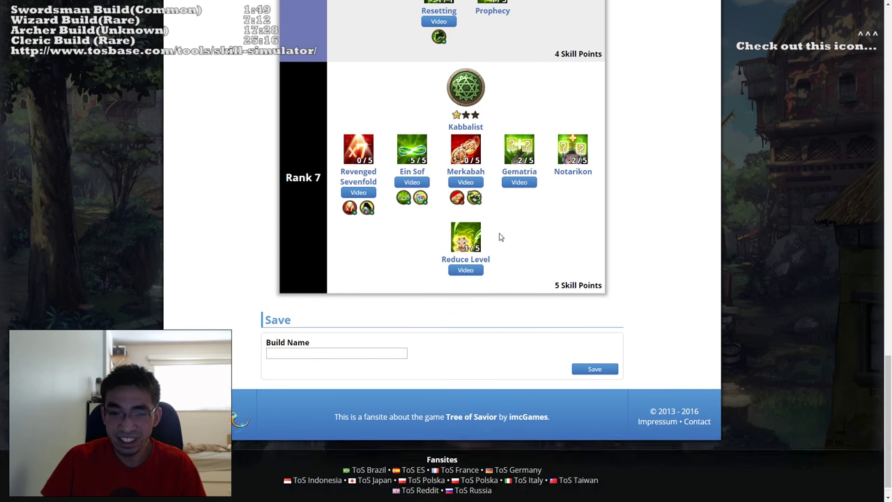
scroll(430, 245, up, 1)
scroll(429, 250, up, 1)
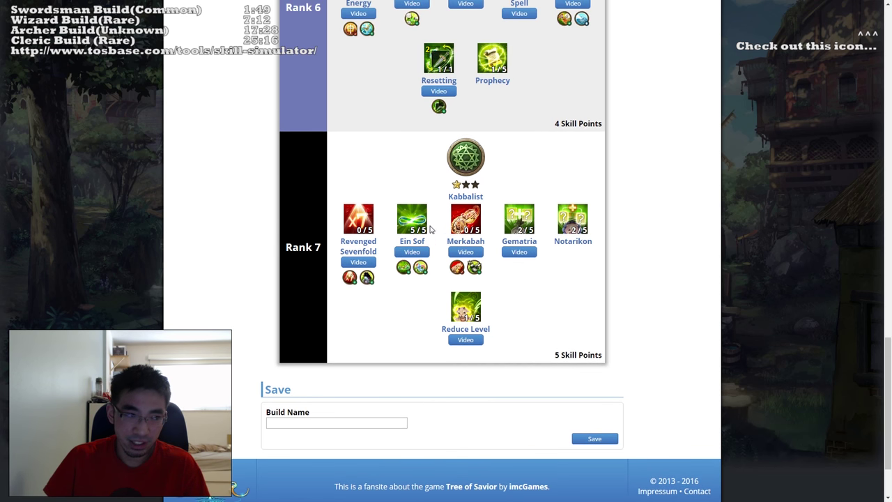
scroll(623, 149, down, 1)
scroll(618, 149, up, 1)
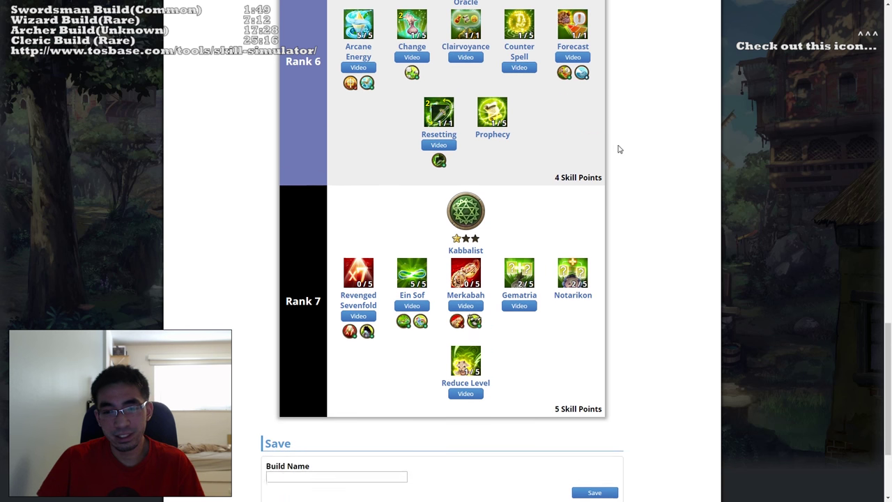
Step: Raise Merkabah to level 3 in the Rank 7 Kabbalist circle
scroll(618, 149, down, 1)
click(465, 178)
click(466, 179)
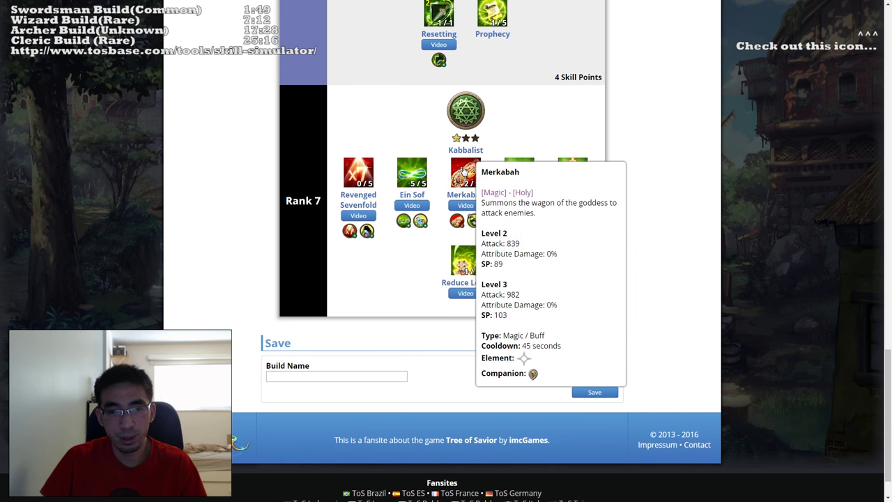
click(466, 178)
Step: Examine the build's attack skills, reading the descriptions of Rank 4 Zaibas, Rank 7 Merkabah and the Rank 5 Smite: Knockdown Damage attribute
scroll(637, 179, up, 5)
scroll(636, 176, up, 3)
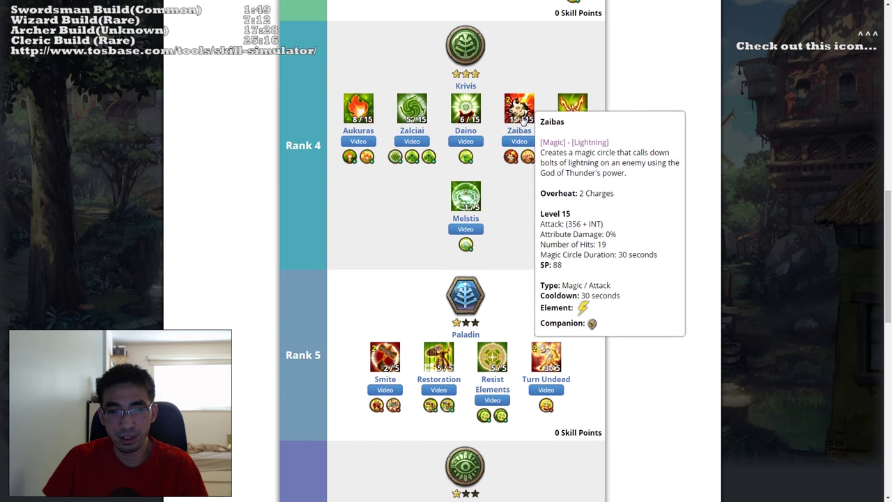
scroll(636, 119, down, 1)
scroll(648, 126, up, 1)
scroll(663, 132, down, 8)
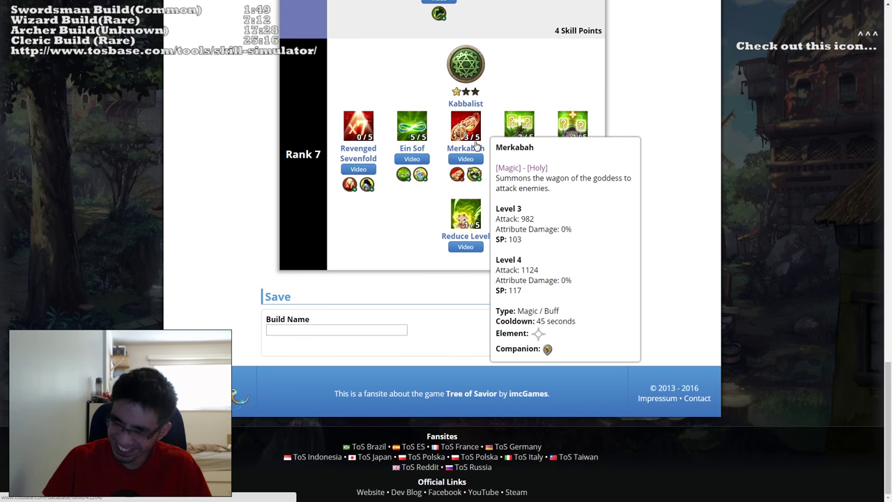
scroll(677, 154, up, 5)
scroll(665, 152, up, 3)
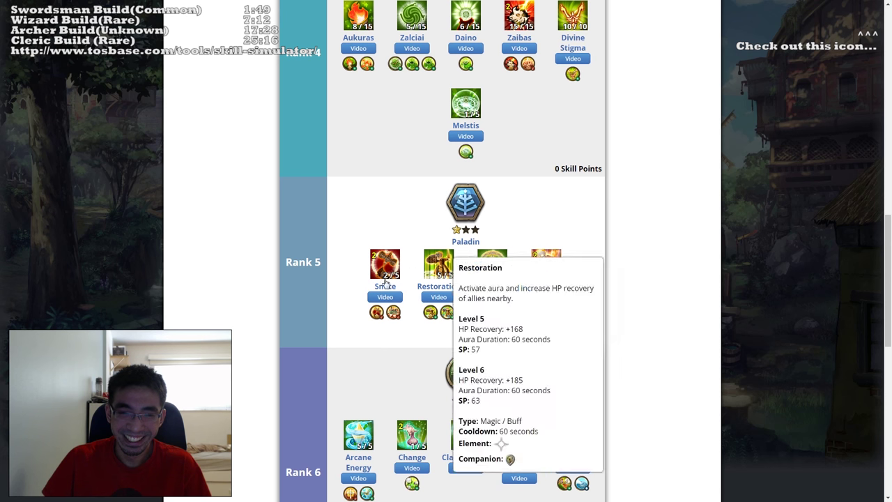
mouse_move(385, 317)
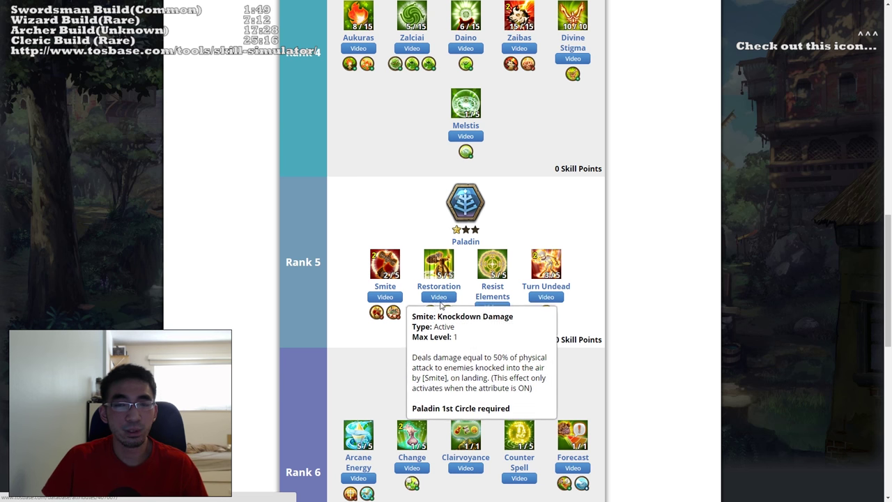
scroll(640, 279, up, 3)
scroll(640, 279, down, 3)
scroll(638, 279, up, 3)
scroll(372, 370, down, 2)
mouse_move(390, 349)
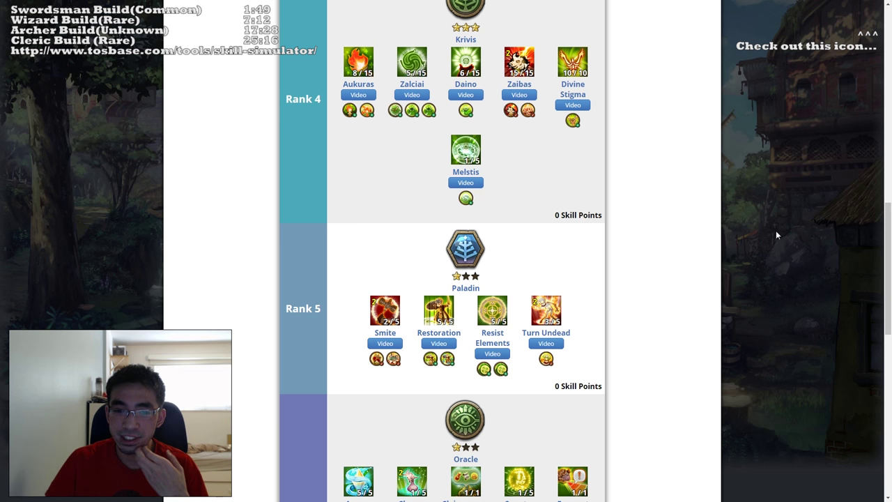
scroll(776, 235, up, 2)
mouse_move(521, 158)
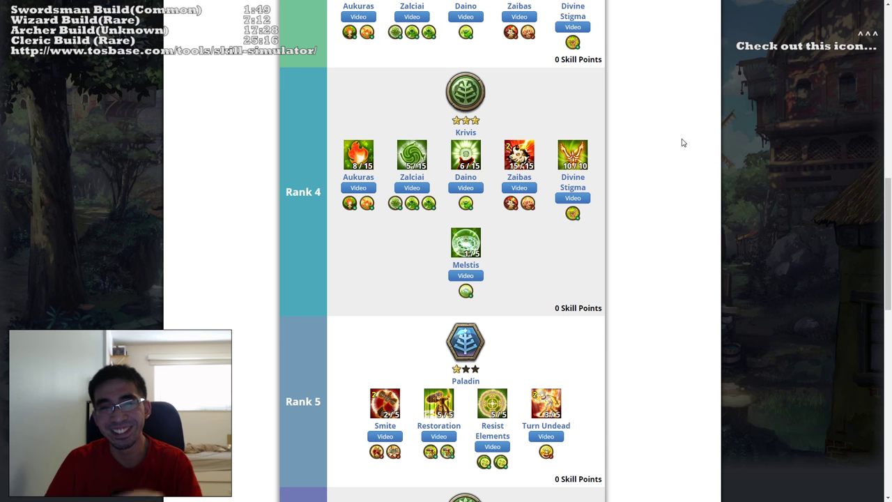
Step: Review the complete Cleric build from Rank 1 through Rank 7, checking each circle's skill levels
scroll(683, 143, down, 10)
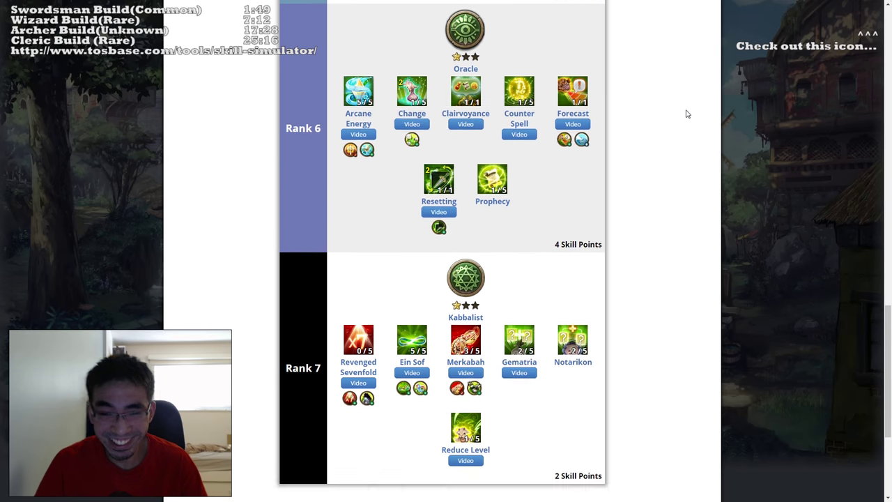
scroll(667, 153, up, 12)
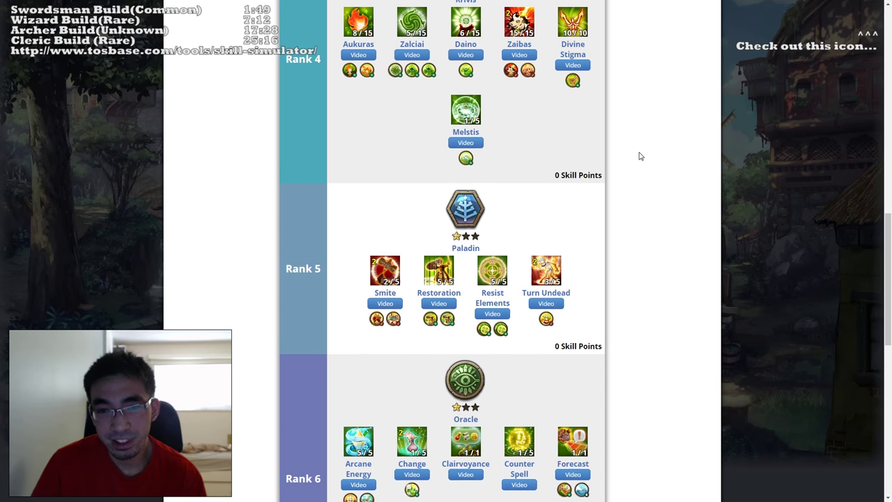
scroll(605, 110, up, 7)
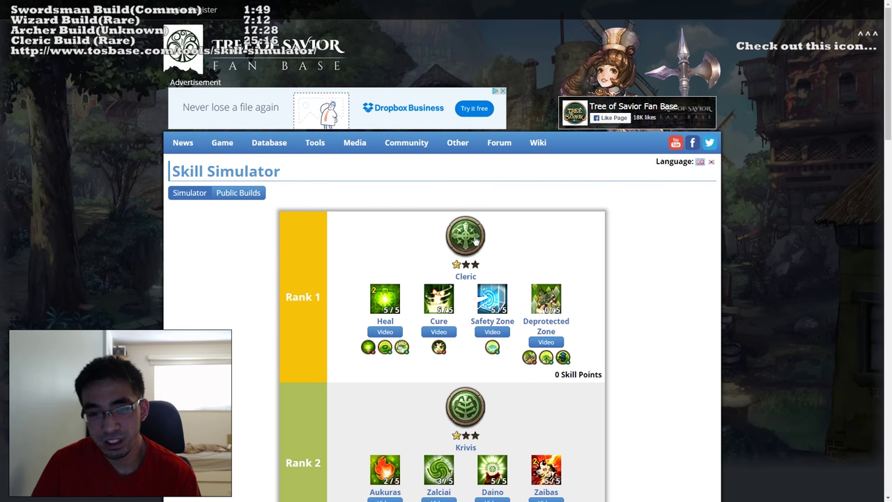
scroll(661, 195, down, 5)
scroll(661, 195, down, 10)
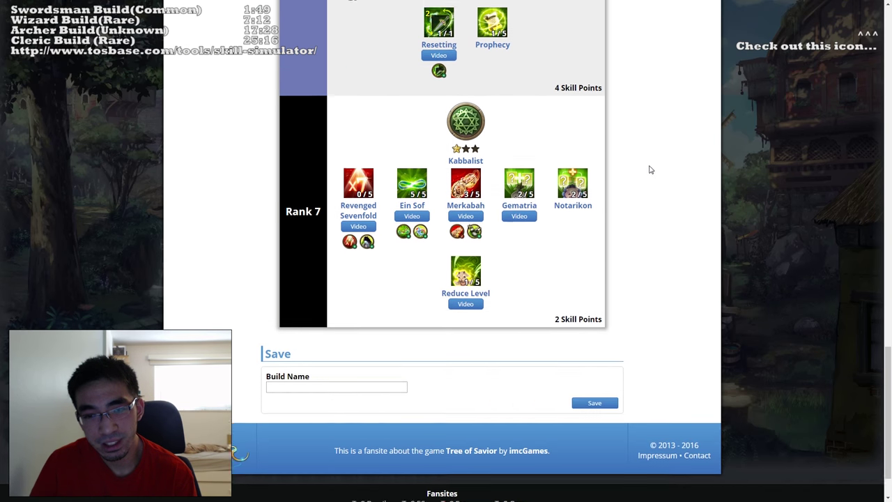
scroll(649, 170, up, 10)
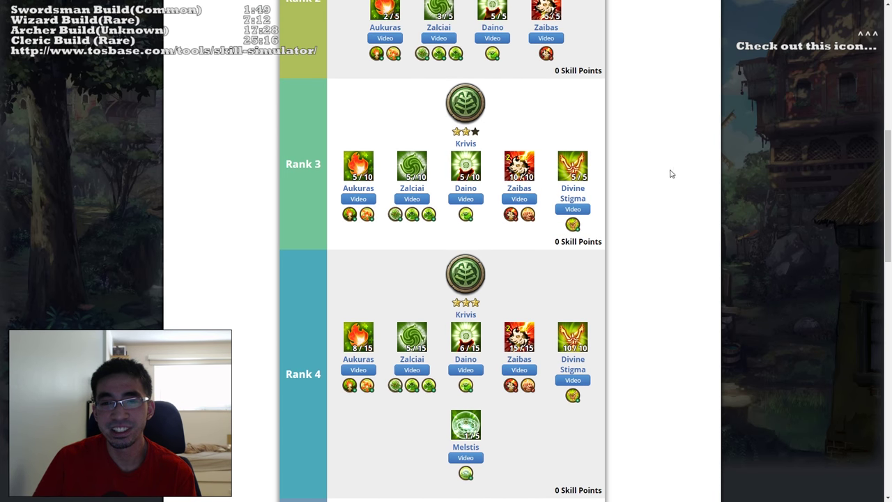
scroll(669, 182, up, 3)
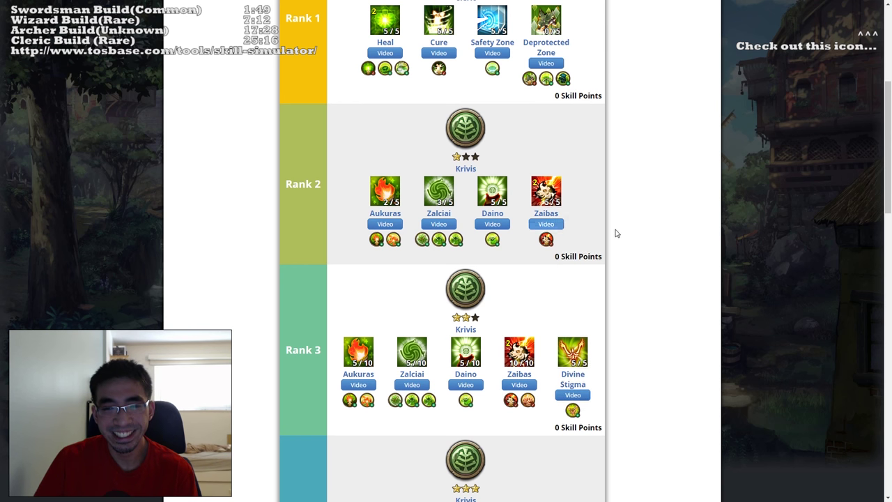
scroll(565, 219, down, 4)
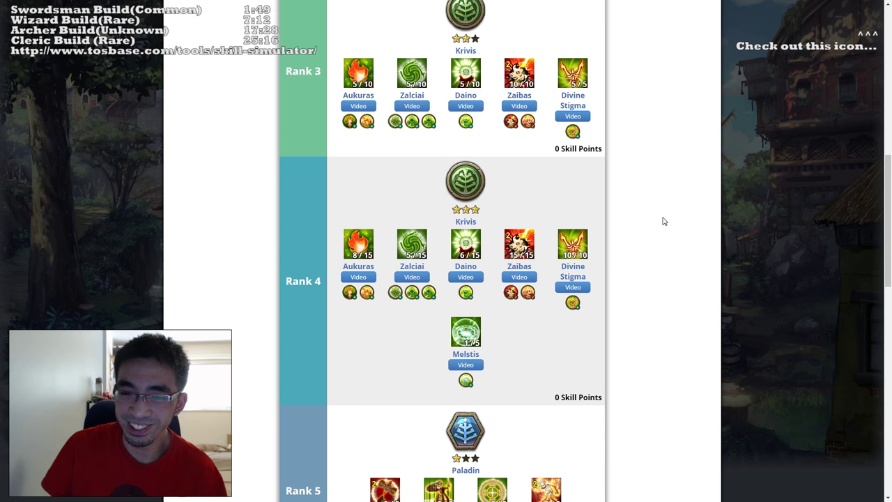
scroll(659, 151, down, 3)
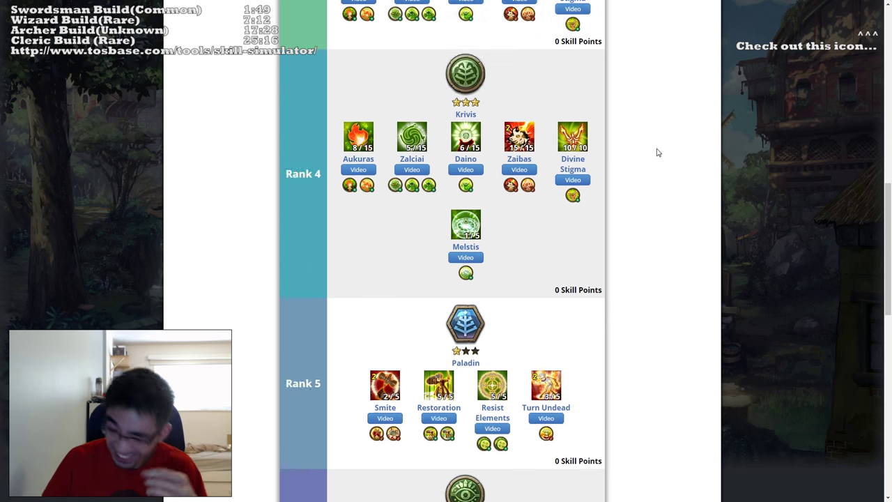
scroll(648, 160, up, 12)
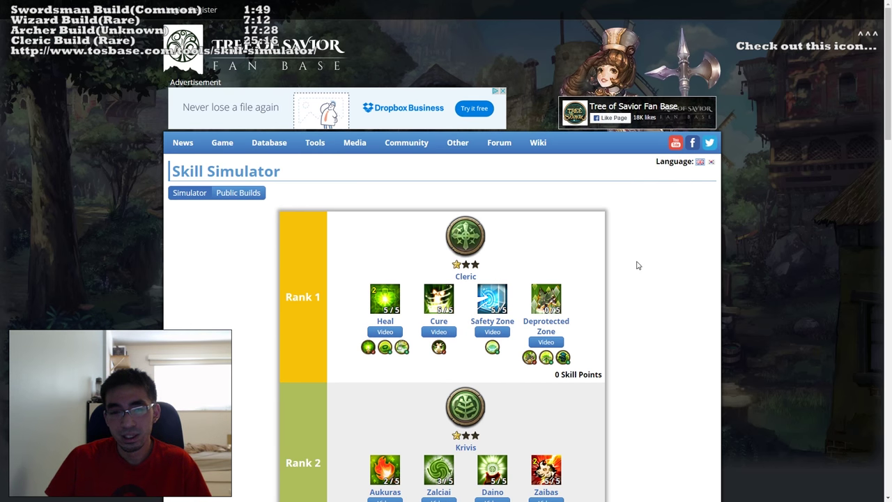
scroll(643, 262, down, 3)
scroll(647, 253, up, 3)
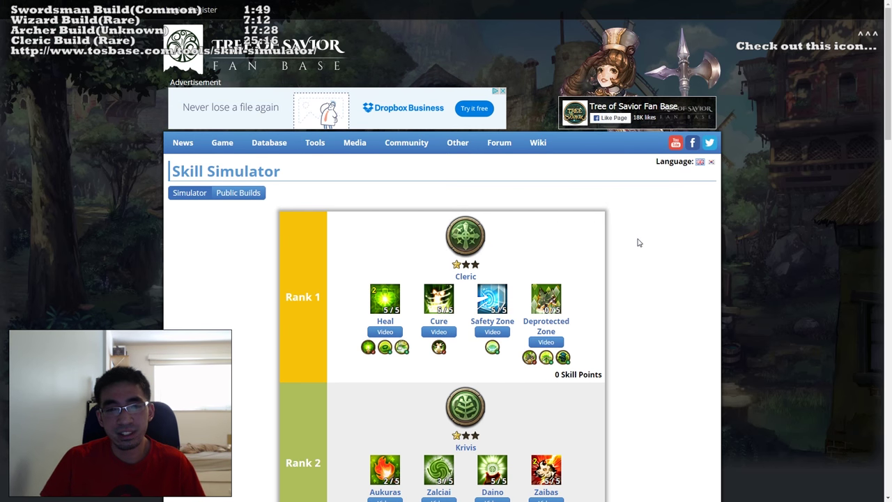